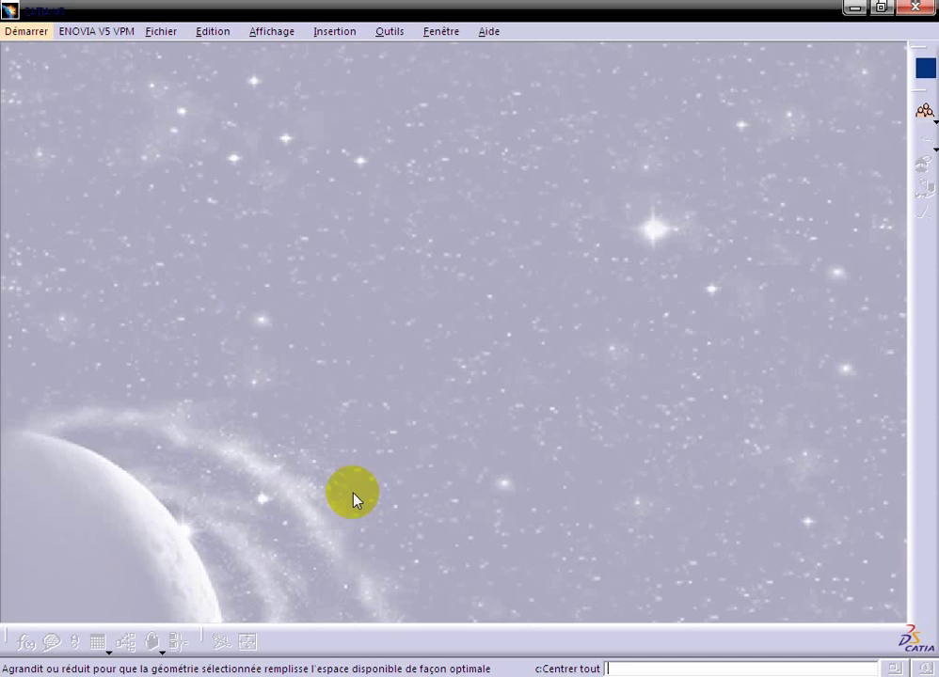
Create a new Part Design part, keeping the default name Part1.
left_click(7, 35)
mouse_move(57, 53)
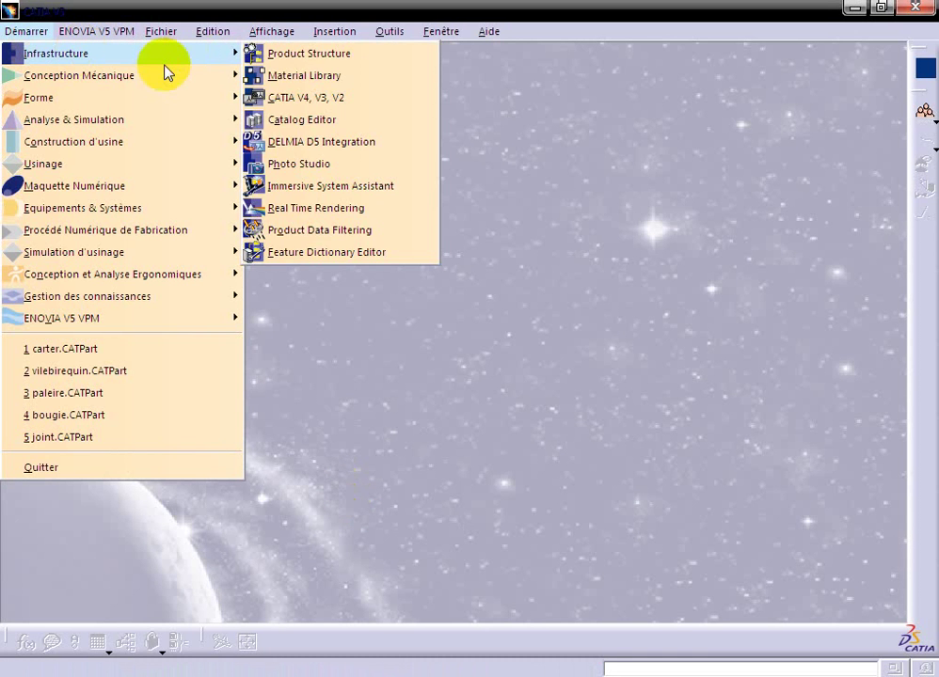
left_click(313, 75)
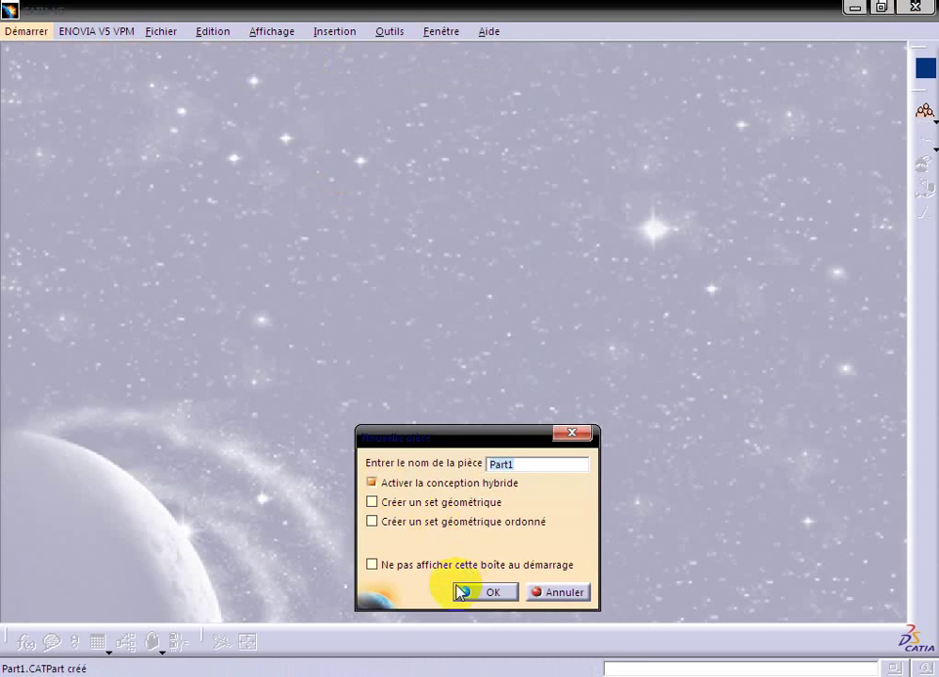
key("Return")
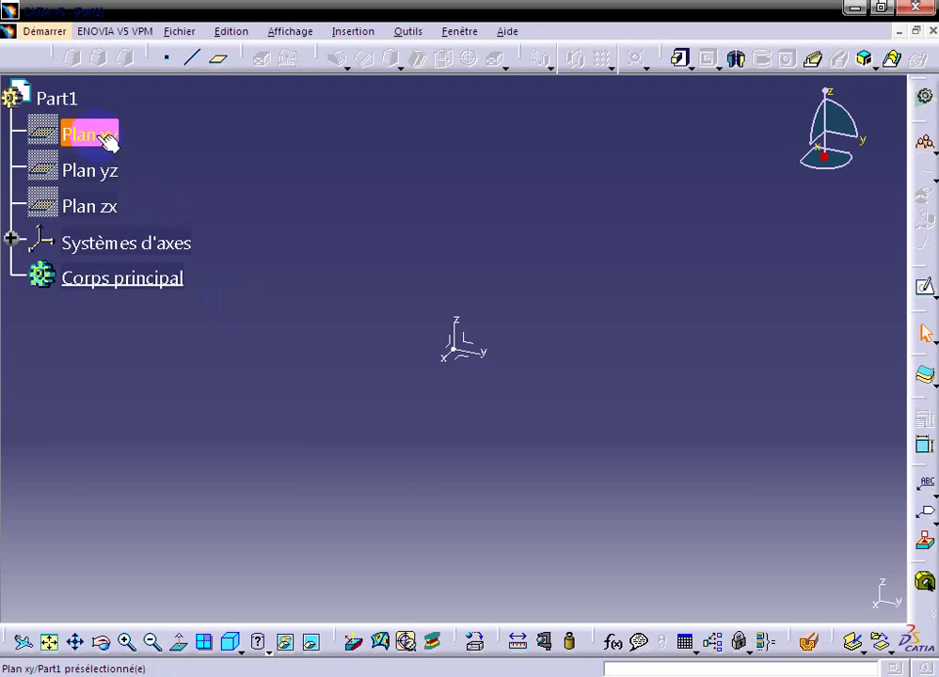
Show the xy, yz and zx reference planes, then start a sketch on the xy plane.
right_click(102, 137)
left_click(103, 172)
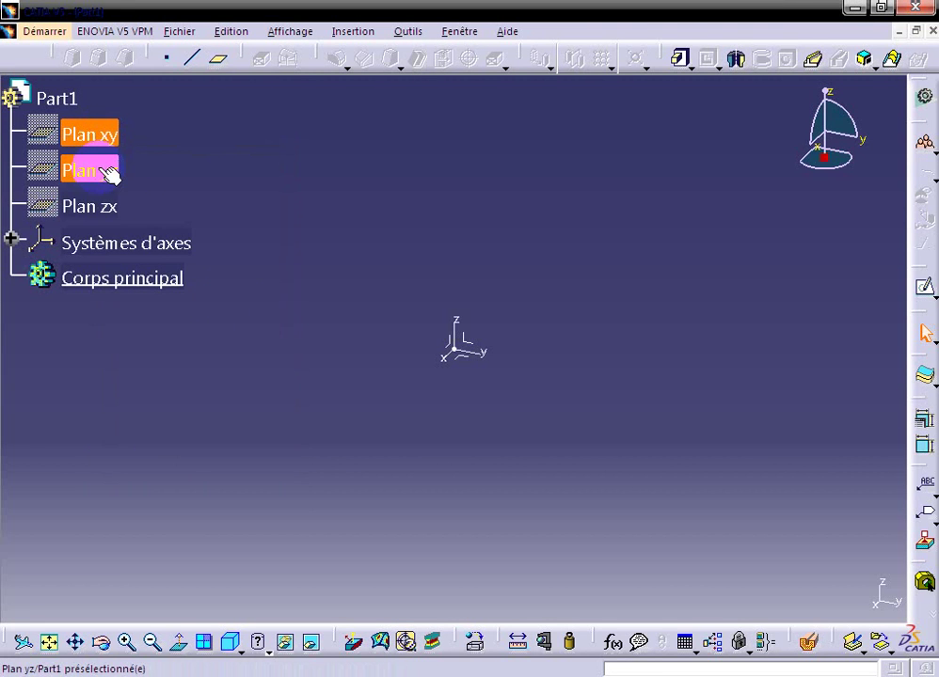
right_click(103, 173)
left_click(139, 227)
left_click(101, 139)
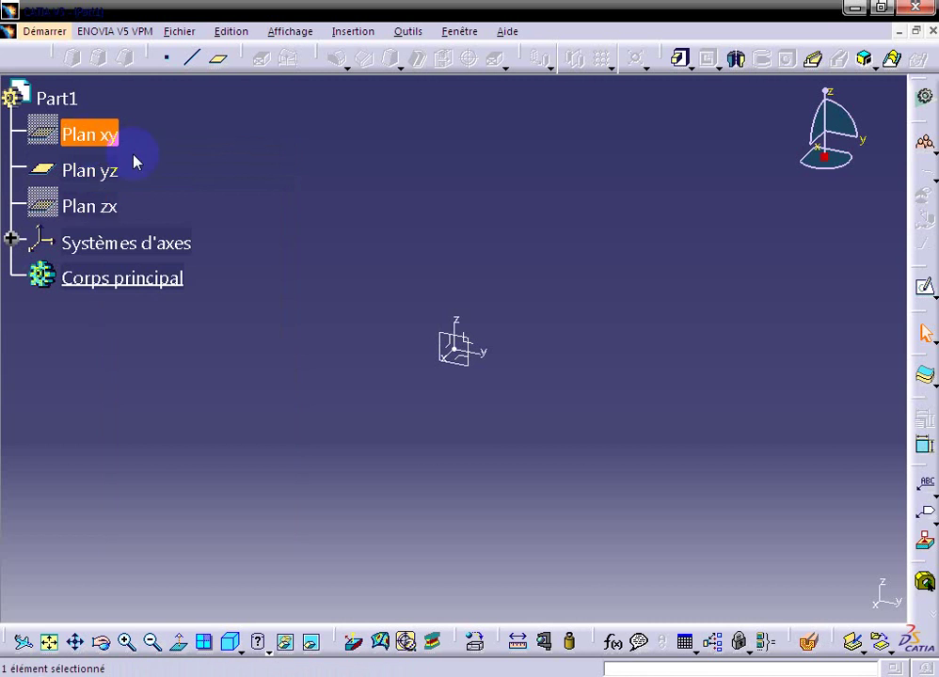
right_click(85, 140)
left_click(132, 199)
right_click(103, 199)
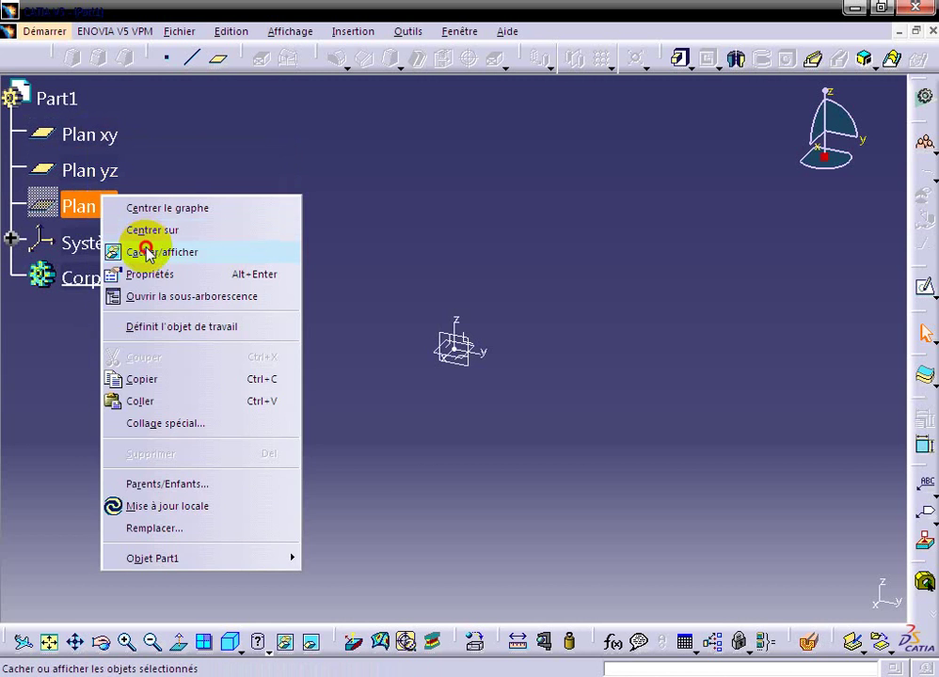
left_click(147, 252)
left_click(99, 132)
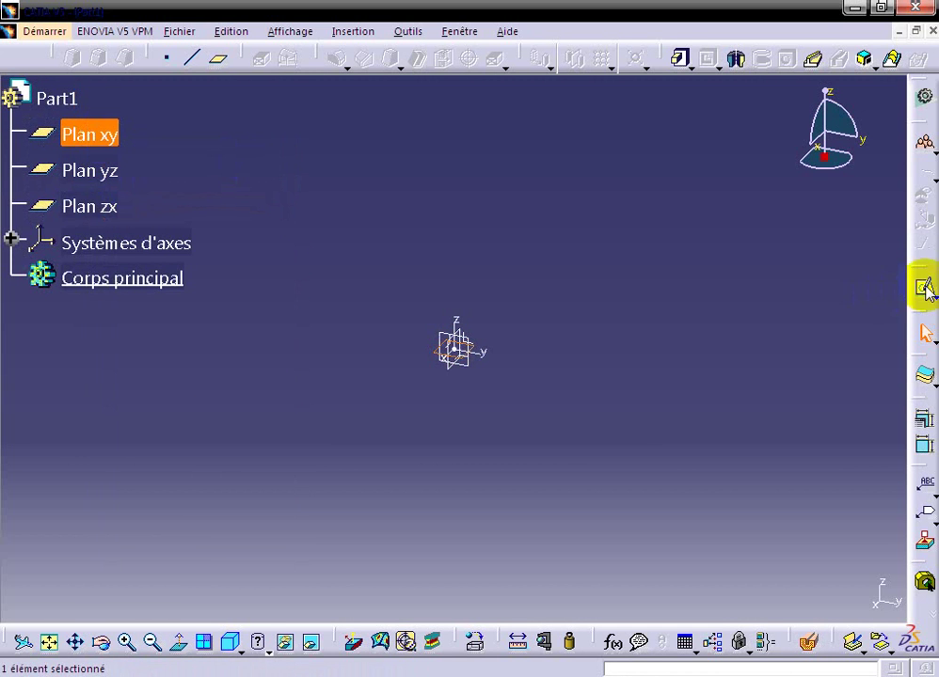
left_click(924, 287)
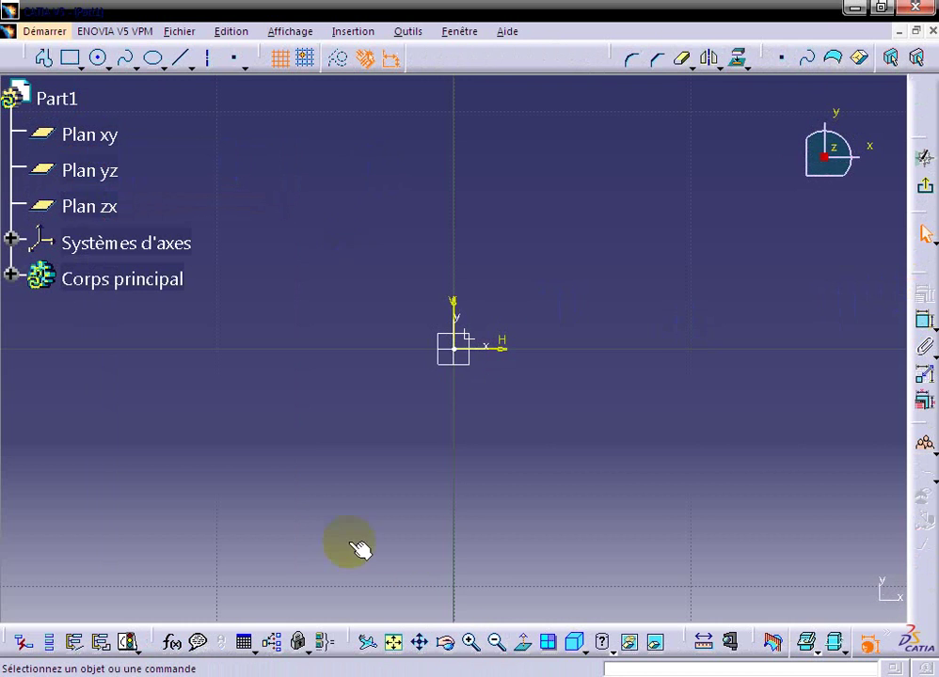
Start a Profile right of the origin and draw the long base line.
left_click(56, 98)
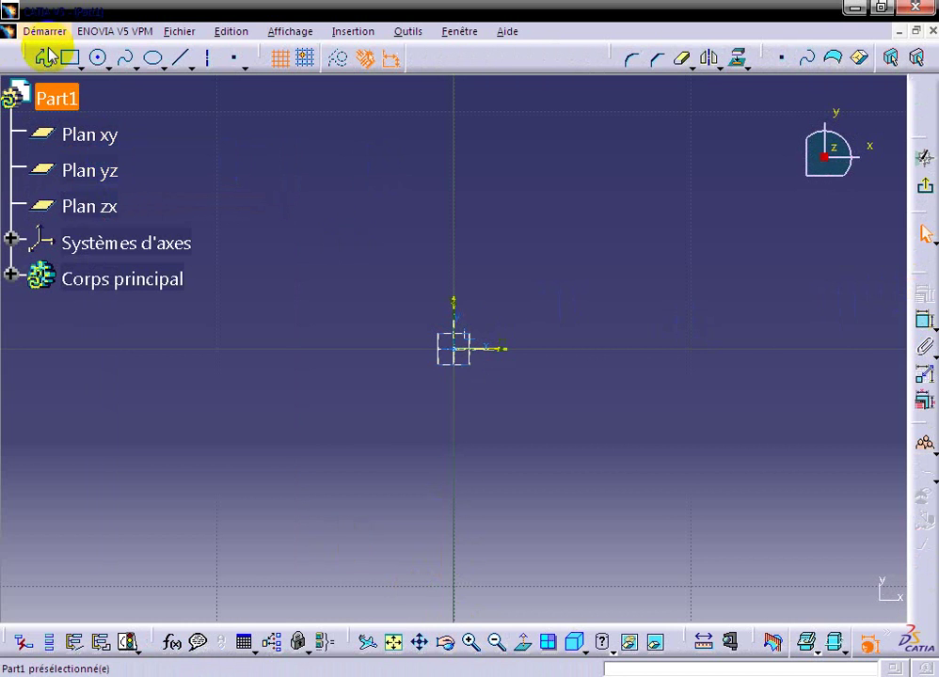
left_click(45, 57)
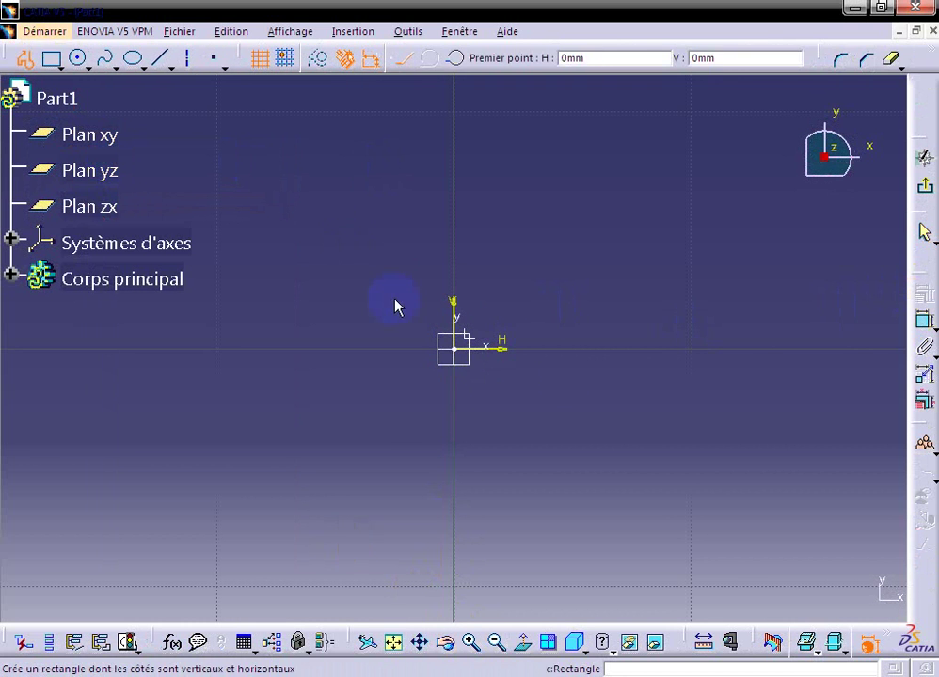
left_click(609, 350)
middle_click_drag(733, 348, 639, 362)
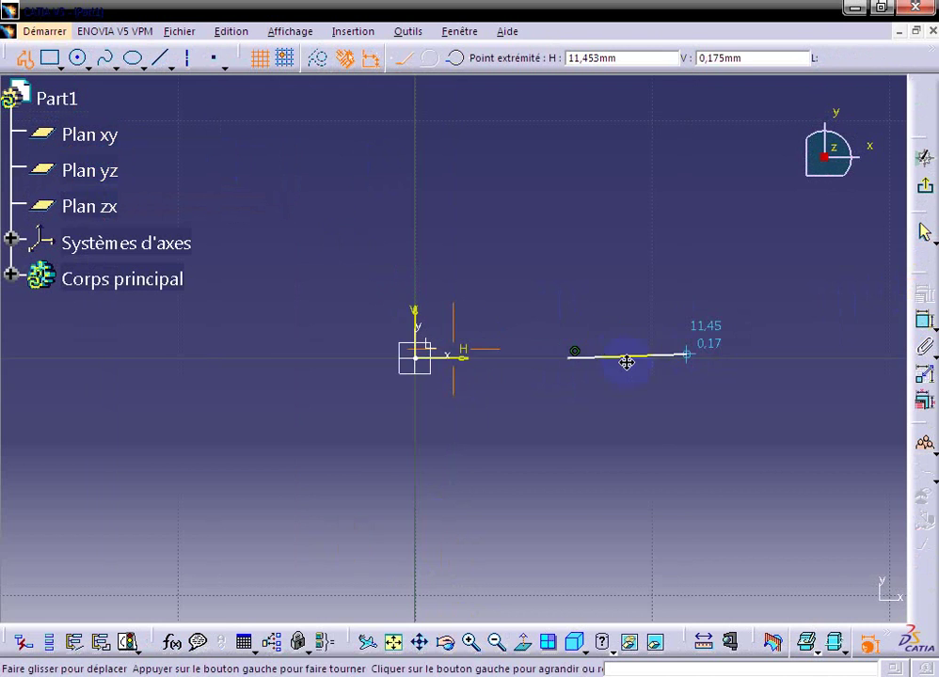
left_click(715, 366)
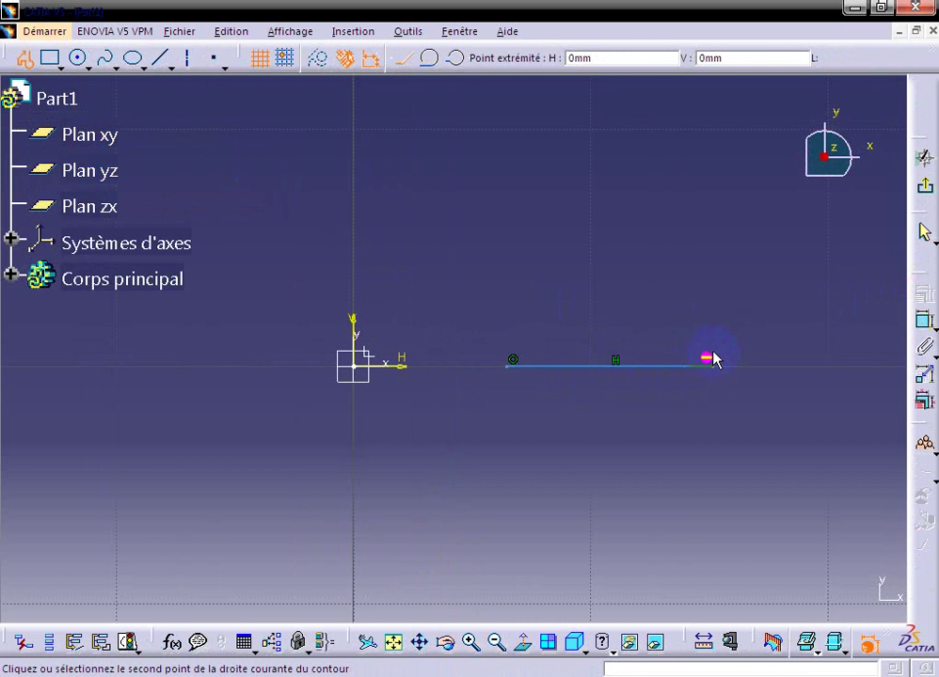
Draw the lower full-width zigzag ridge steps up the right side.
left_click(688, 358)
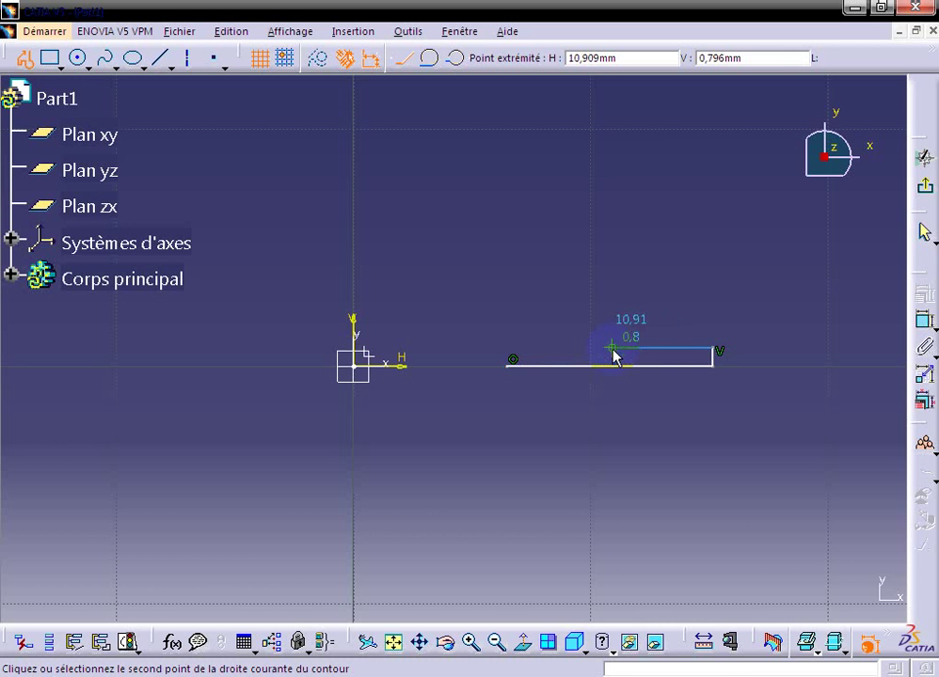
left_click(612, 348)
left_click(614, 324)
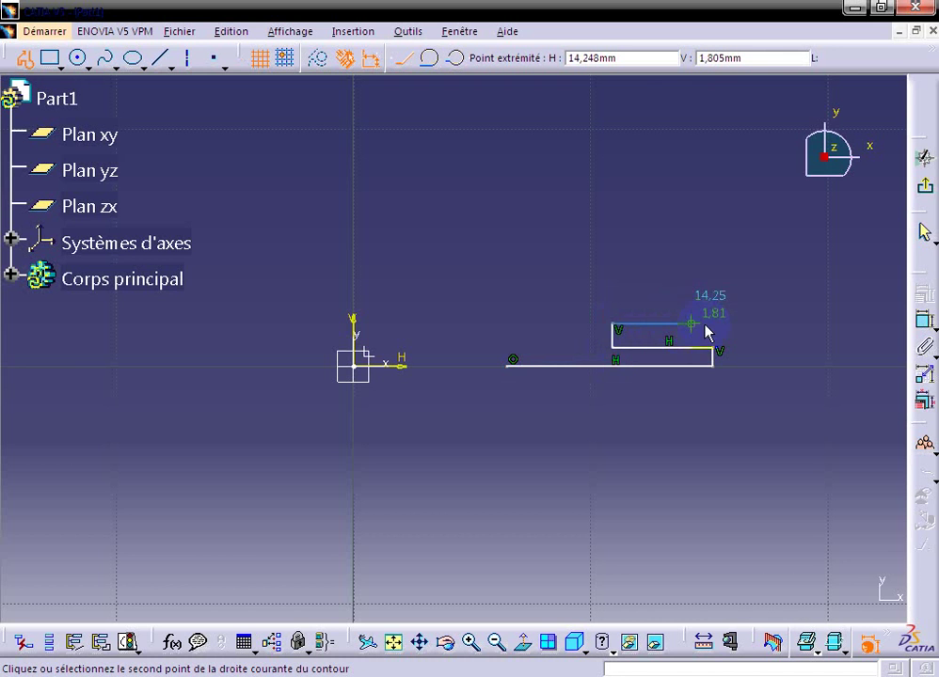
left_click(713, 325)
left_click(713, 300)
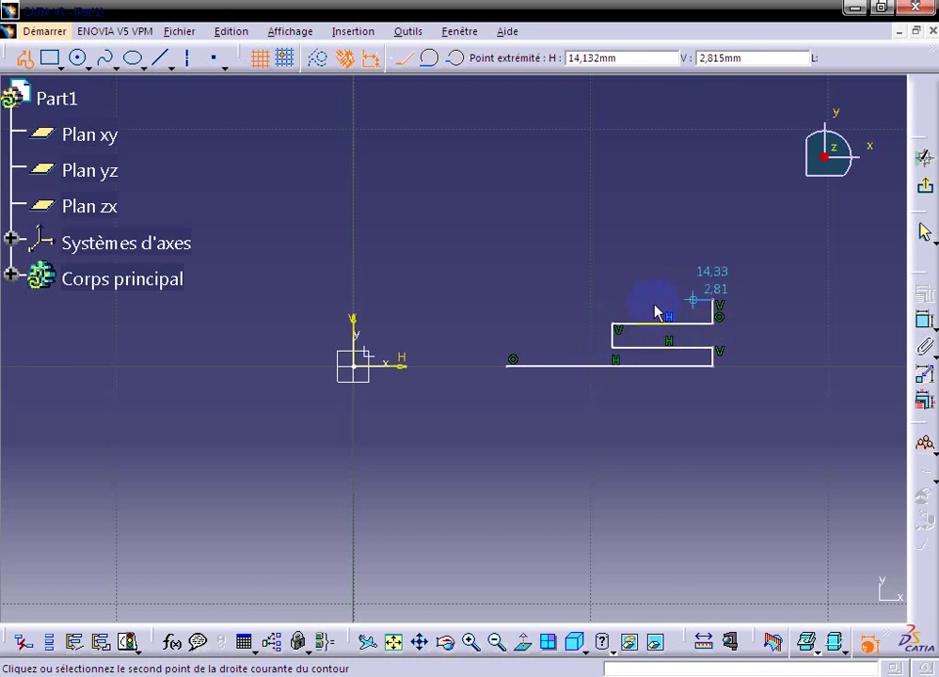
left_click(612, 300)
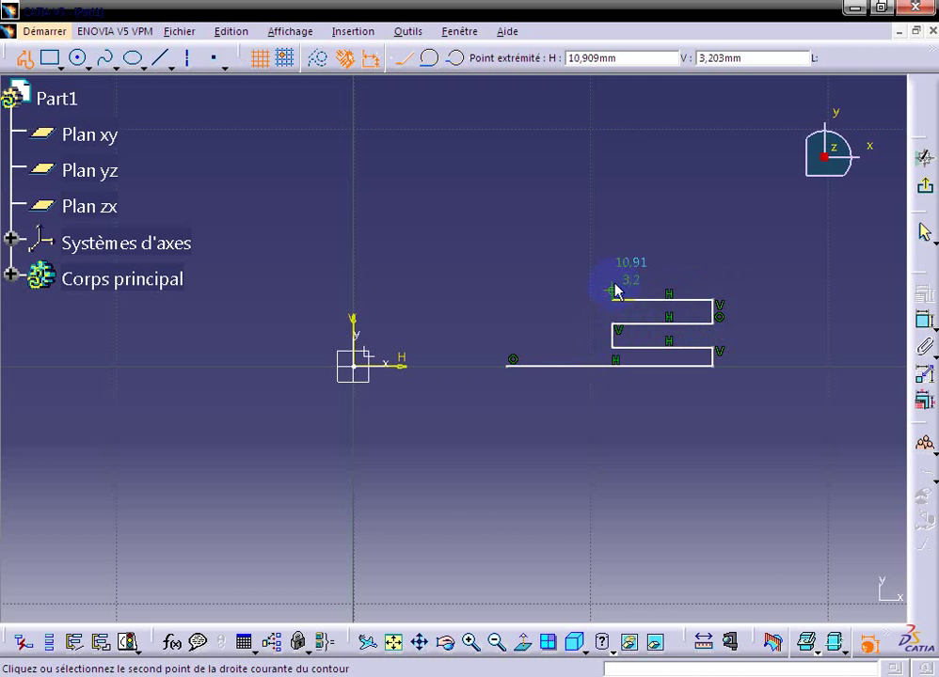
left_click(633, 286)
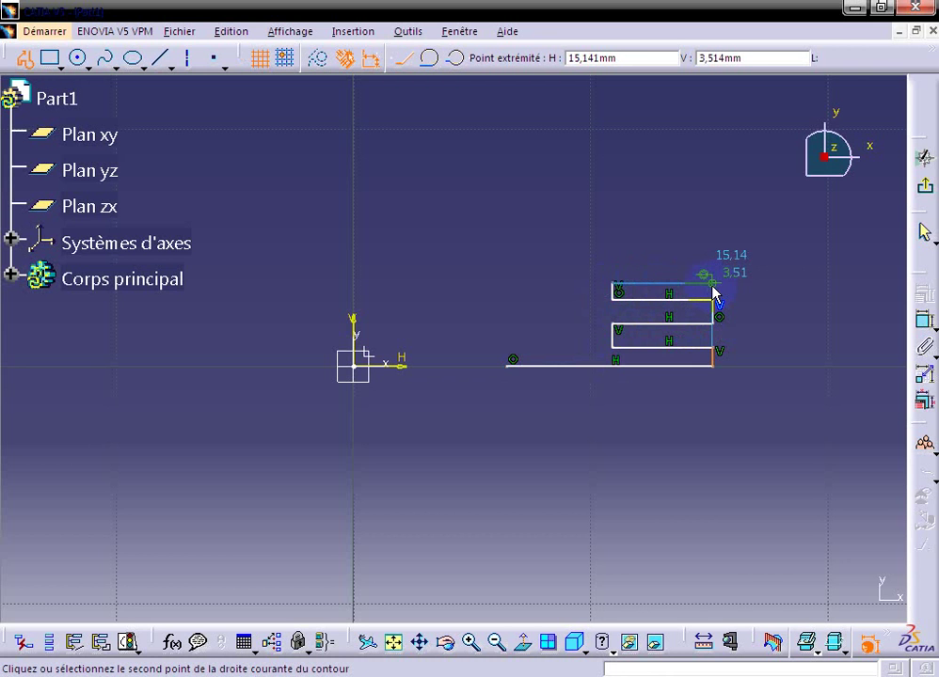
left_click(712, 284)
left_click(712, 262)
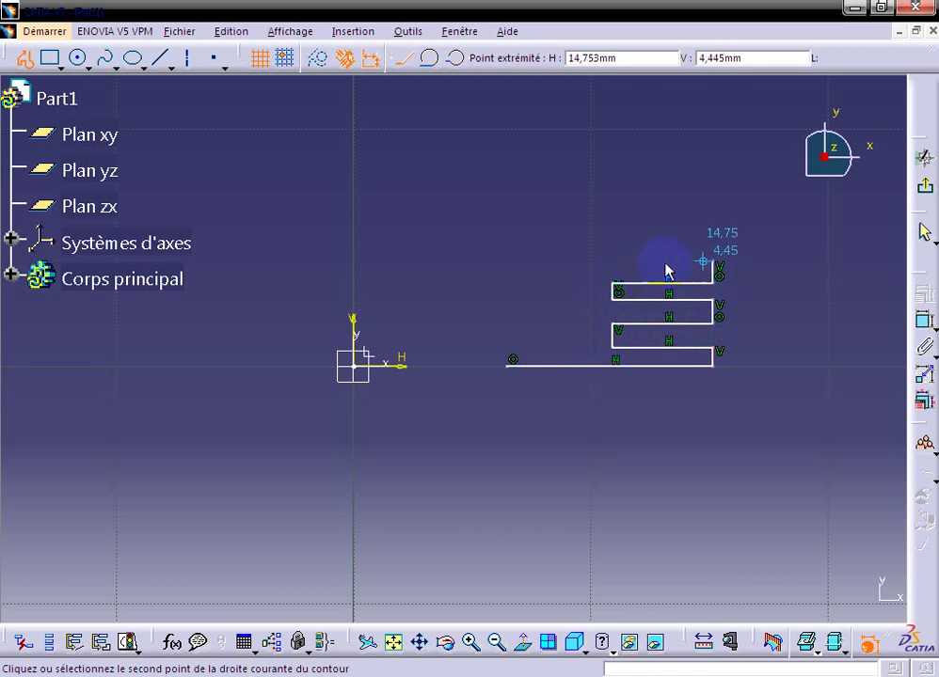
left_click(612, 261)
left_click(611, 242)
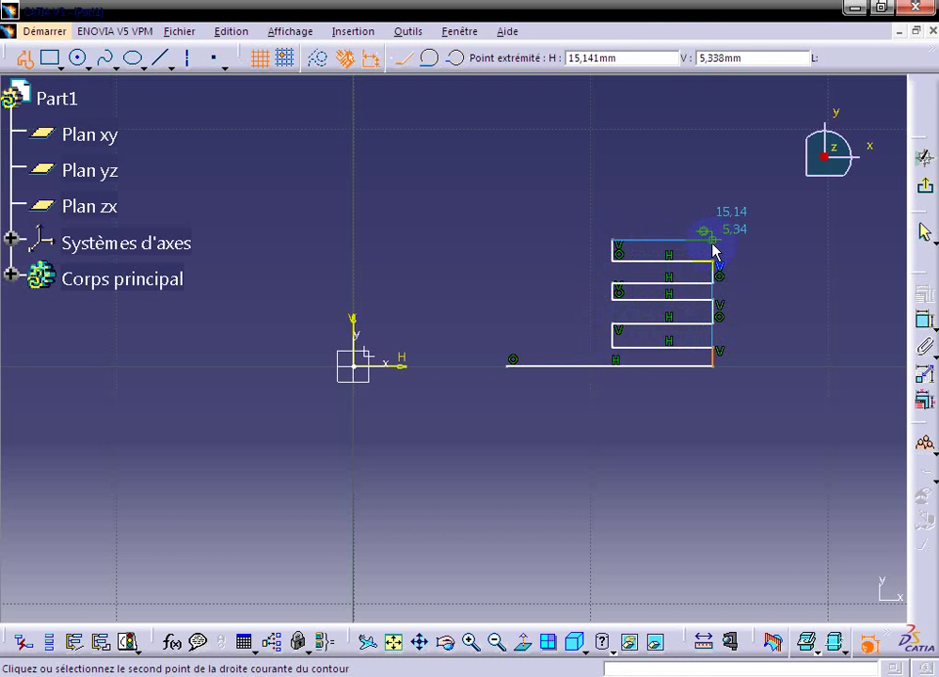
left_click(712, 242)
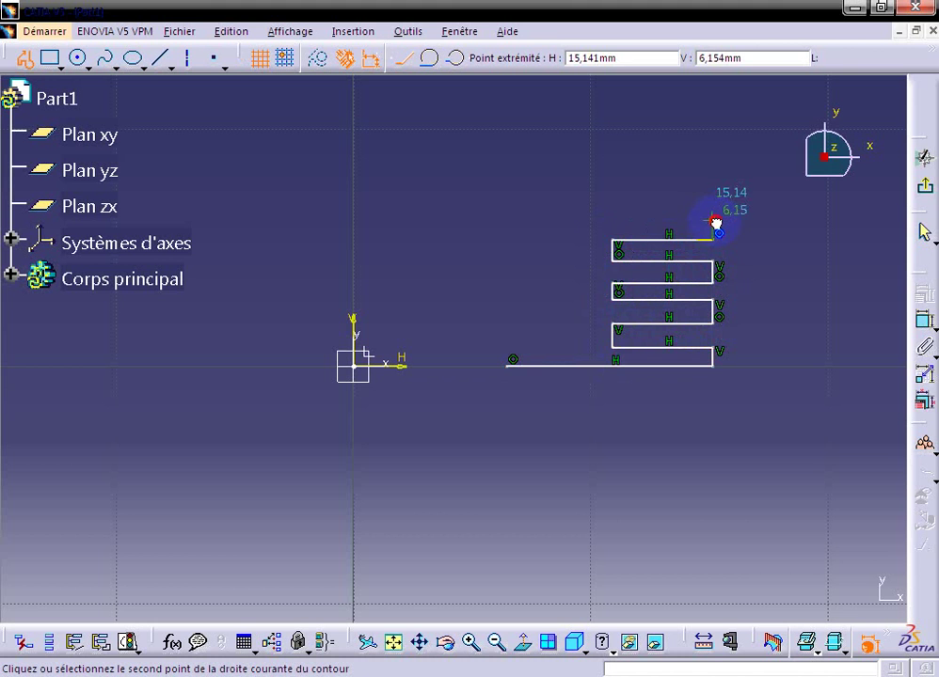
left_click(714, 222)
left_click(612, 222)
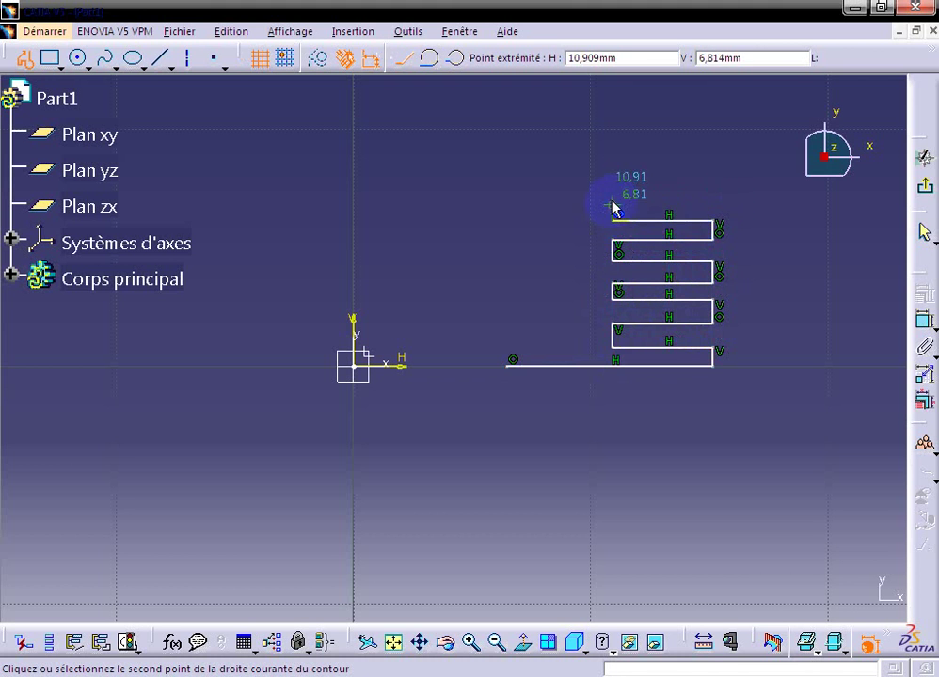
left_click(612, 201)
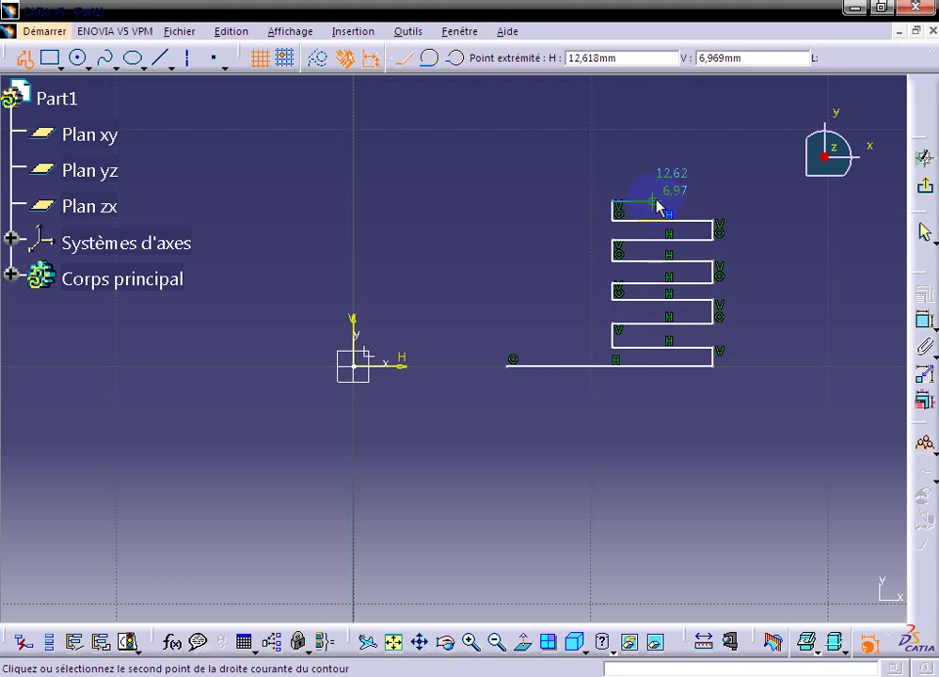
Continue the zigzag with shorter ridge steps toward the top.
left_click(712, 201)
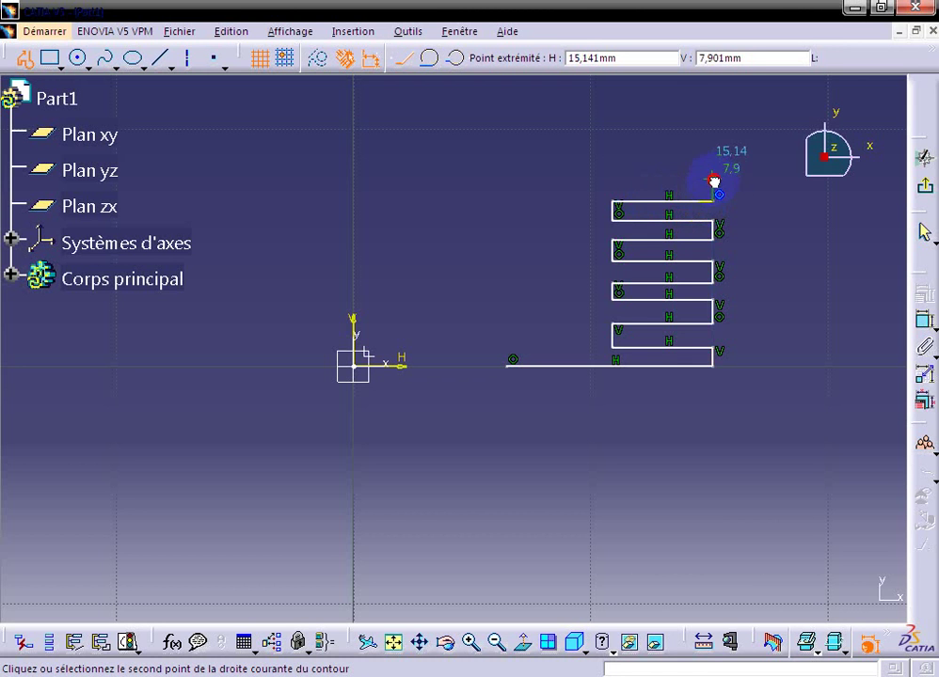
left_click(712, 179)
left_click(647, 179)
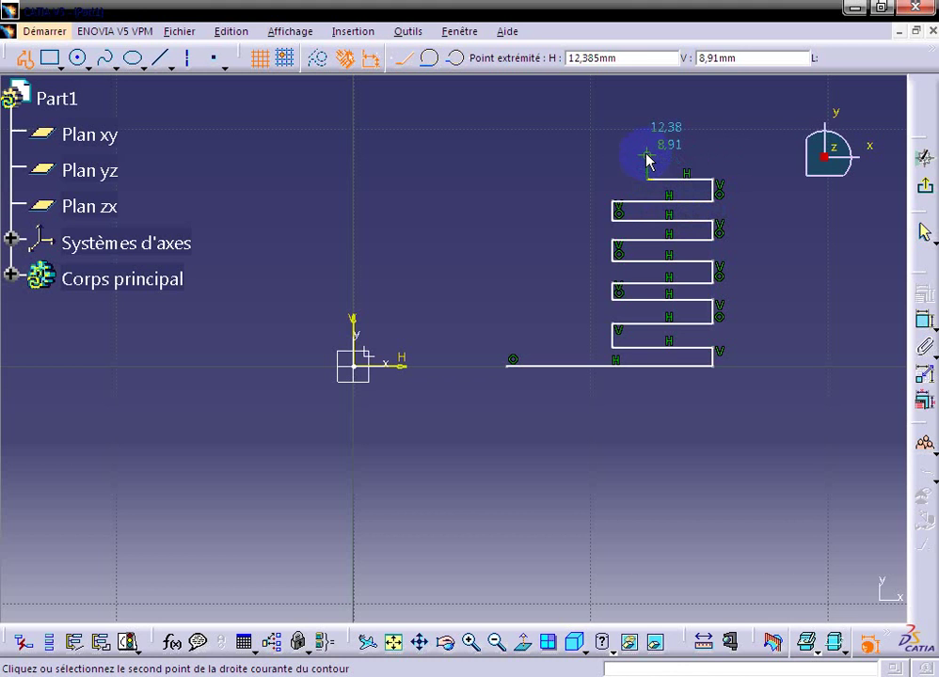
left_click(651, 165)
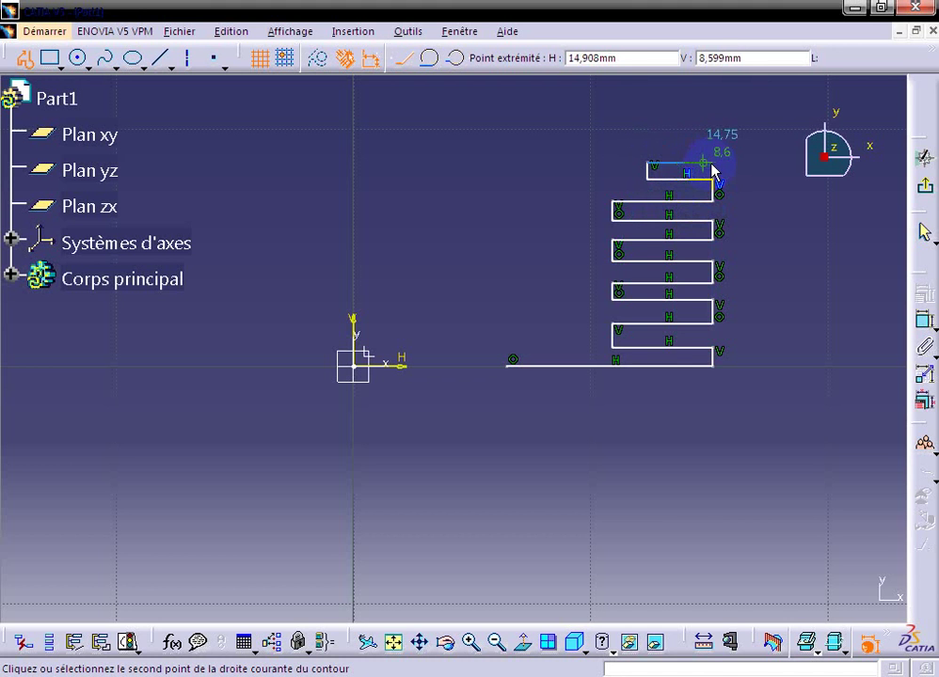
left_click(712, 165)
left_click(712, 146)
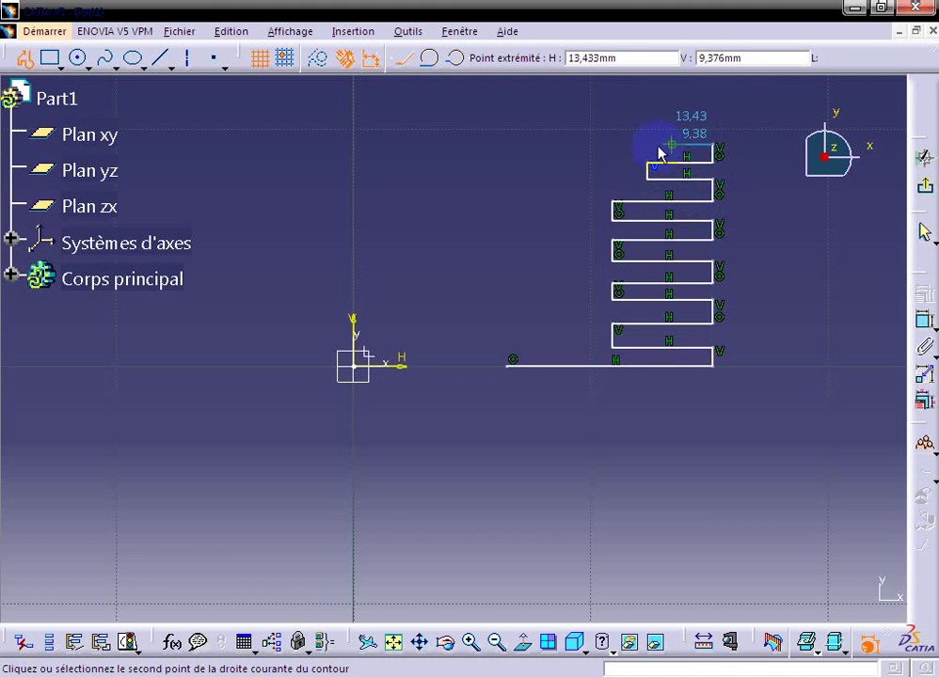
left_click(647, 146)
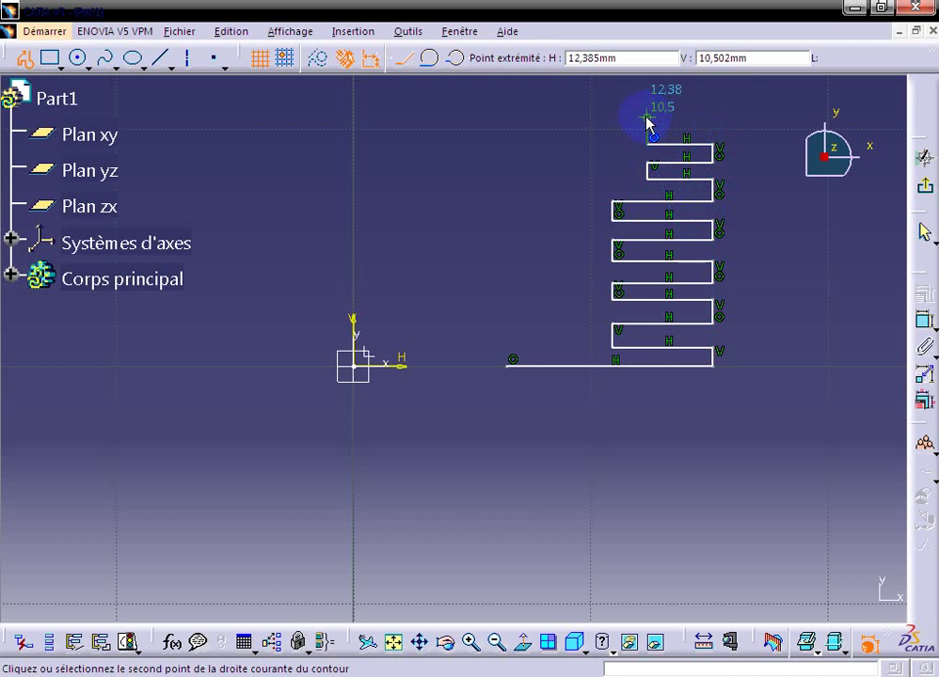
left_click(647, 119)
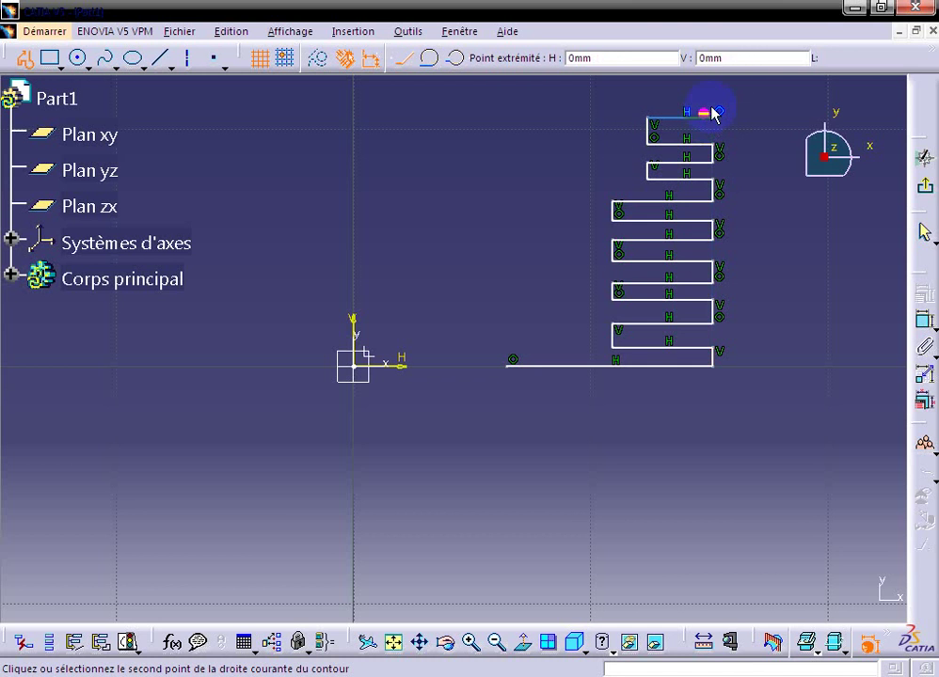
left_click(713, 114)
Draw the top edge leftward and close the profile down at the start point.
left_click(712, 97)
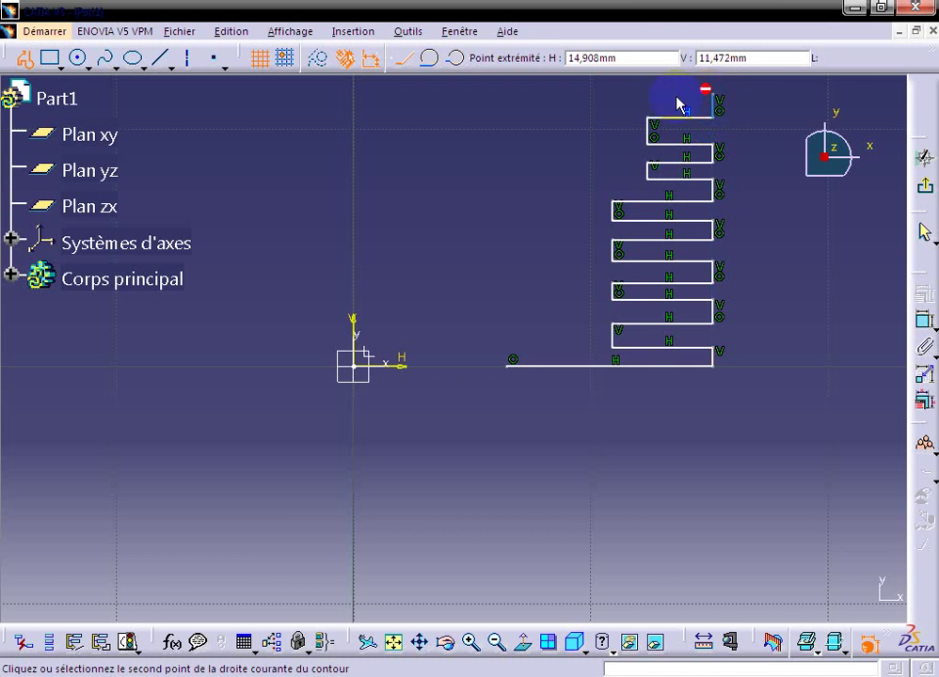
left_click(507, 97)
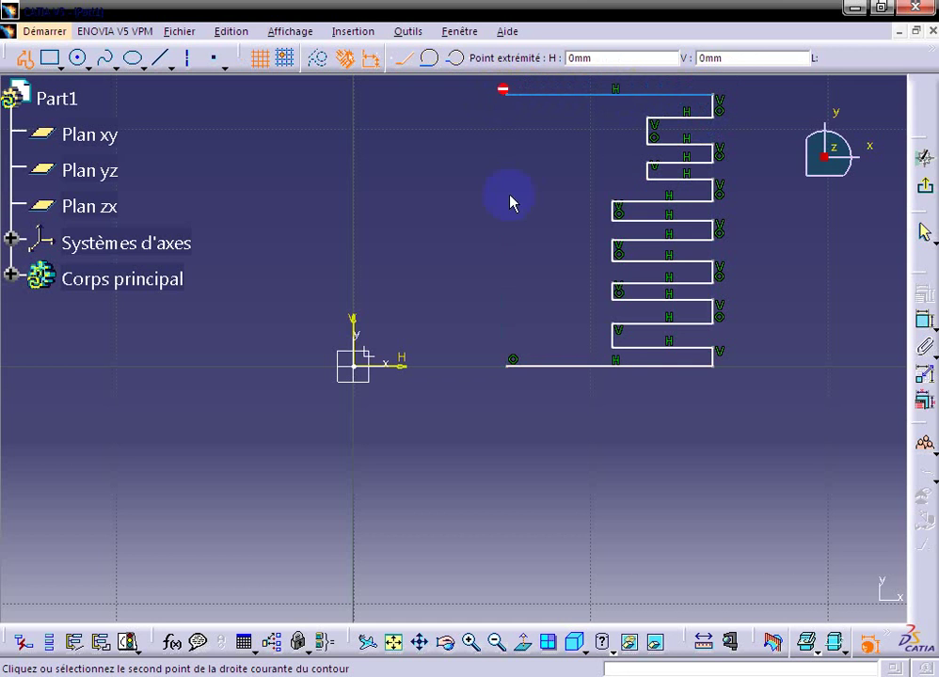
left_click(505, 367)
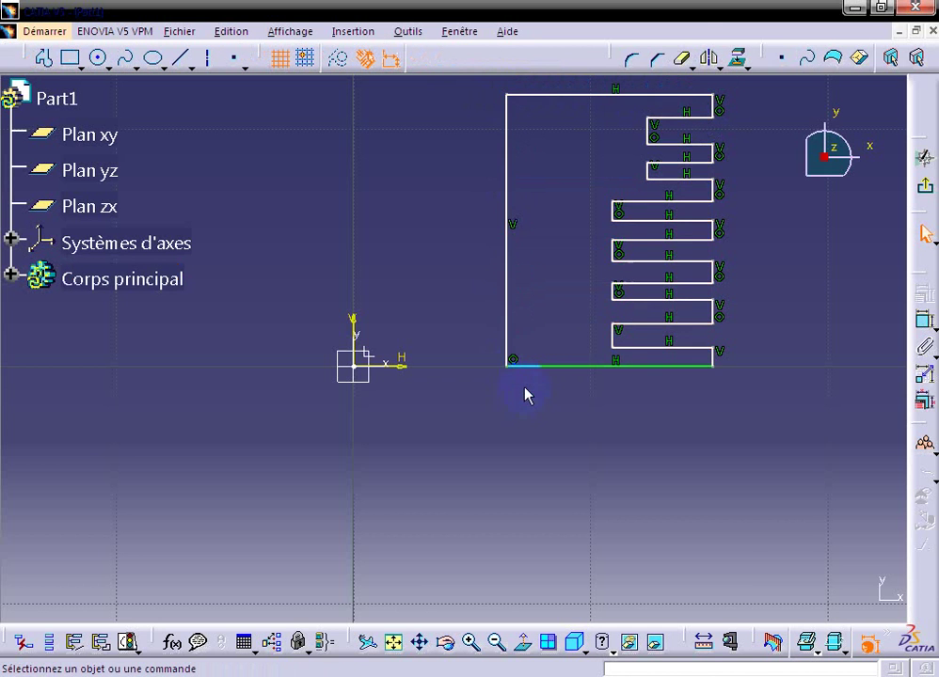
Dimension the two lowest ridge gaps, setting each to 1.125 mm.
middle_click_drag(788, 299, 466, 321)
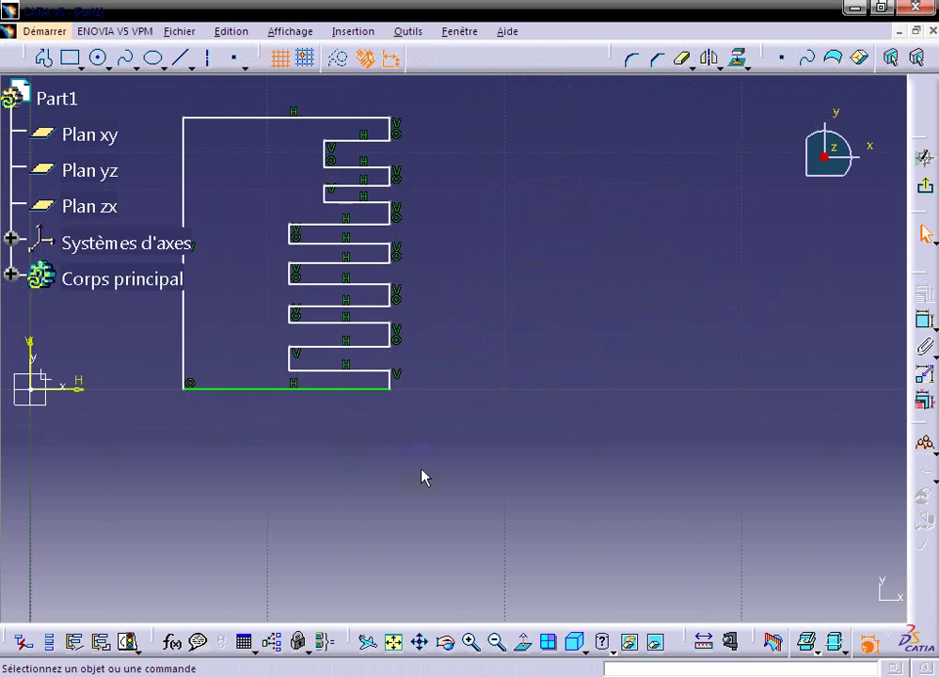
left_click(338, 388)
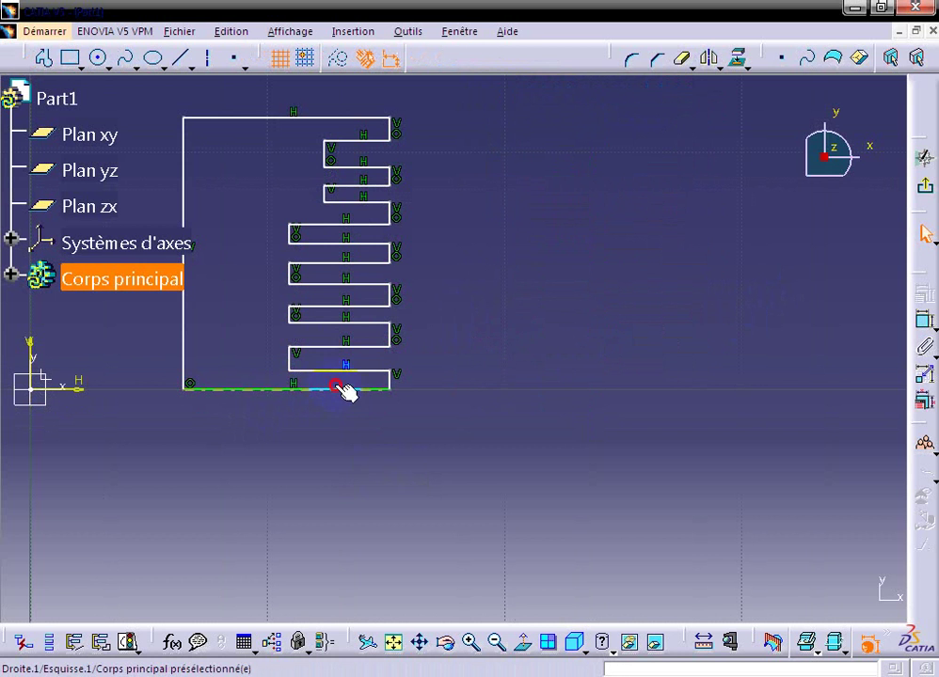
left_click(925, 319)
left_click(594, 438)
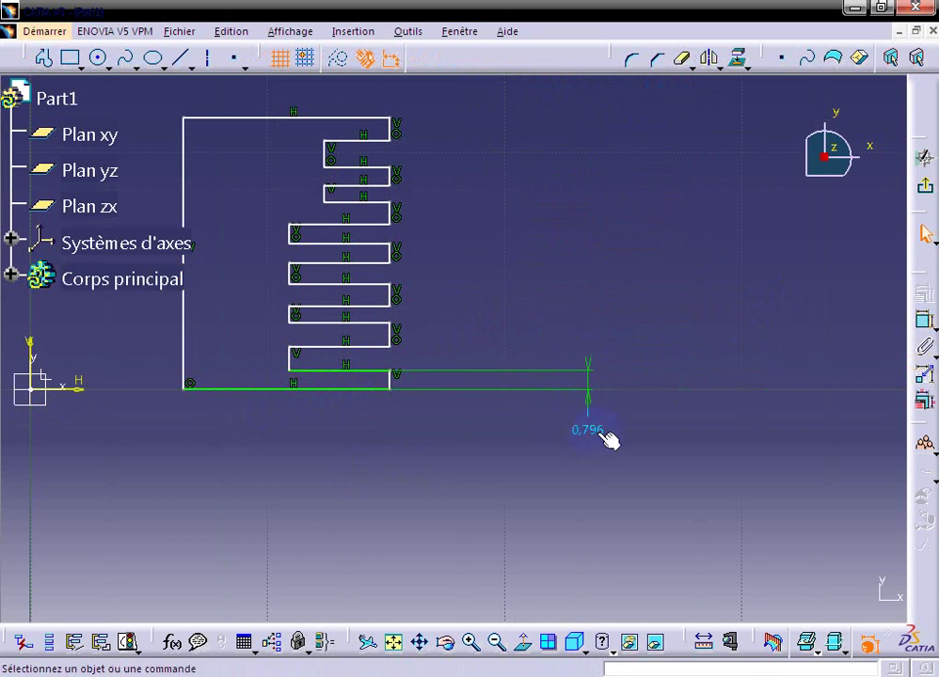
double_click(607, 435)
type("1.12")
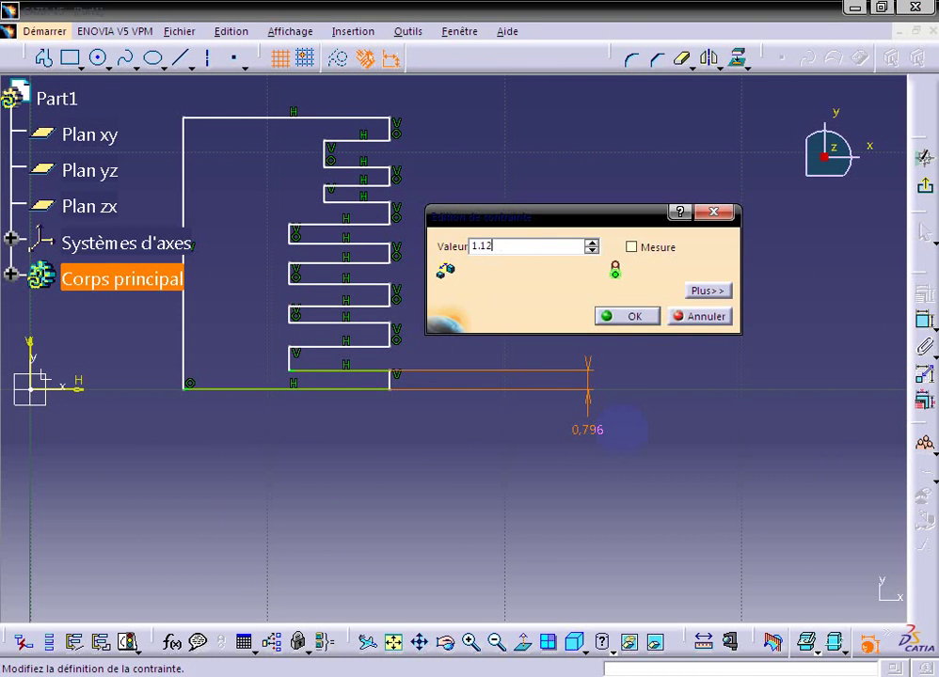
type("5")
key("Return")
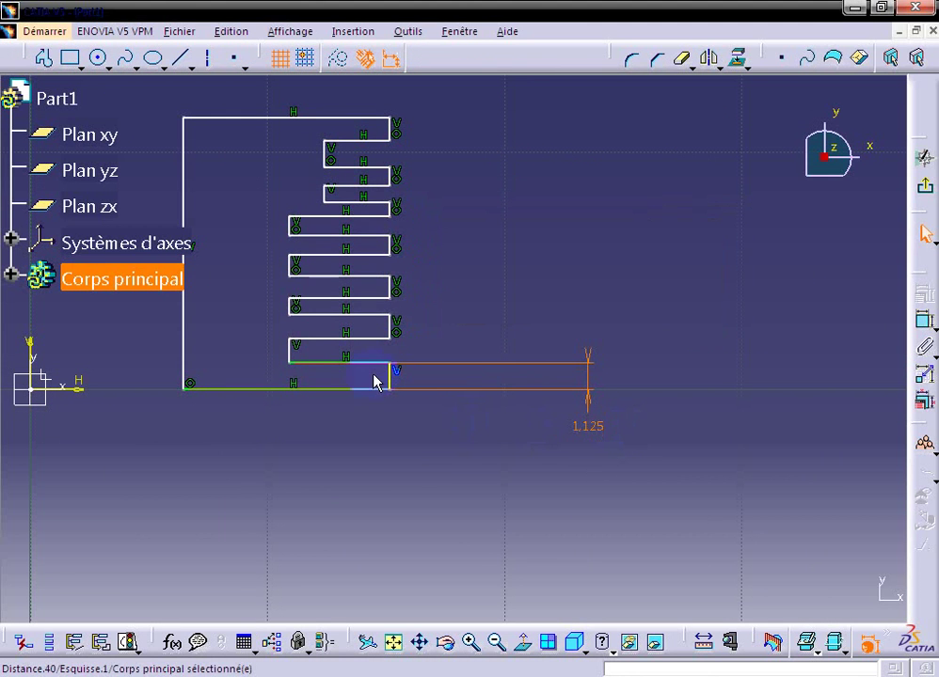
left_click(364, 363)
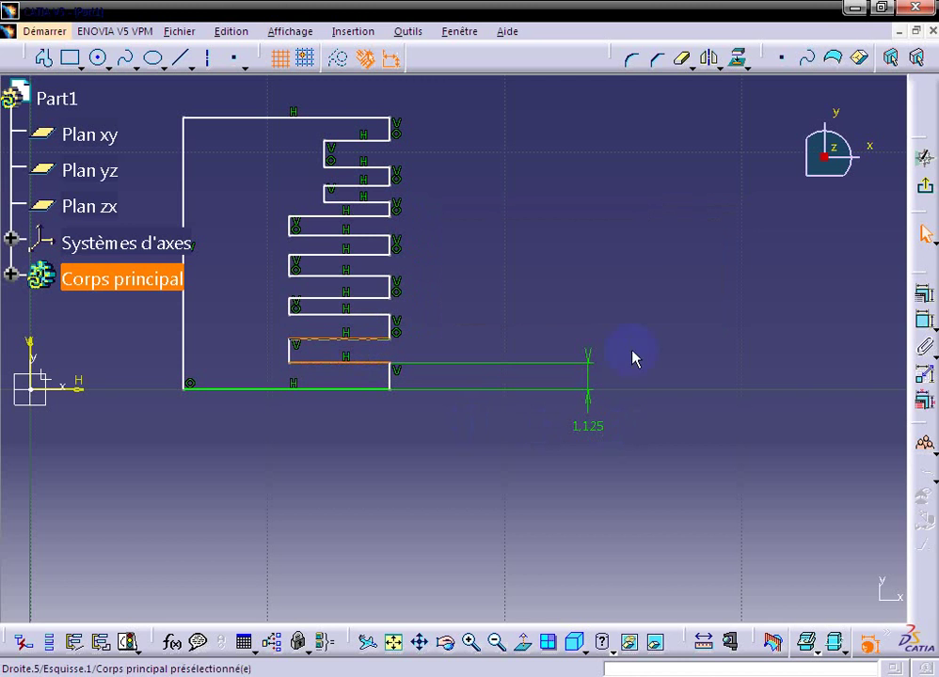
left_click(924, 319)
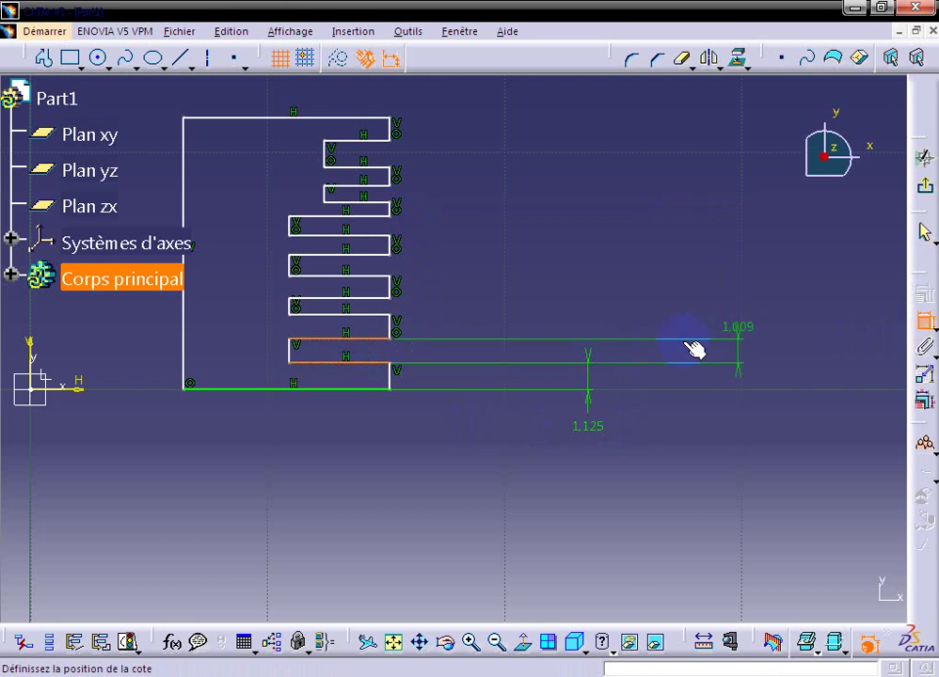
left_click(689, 395)
double_click(676, 393)
type("1.12")
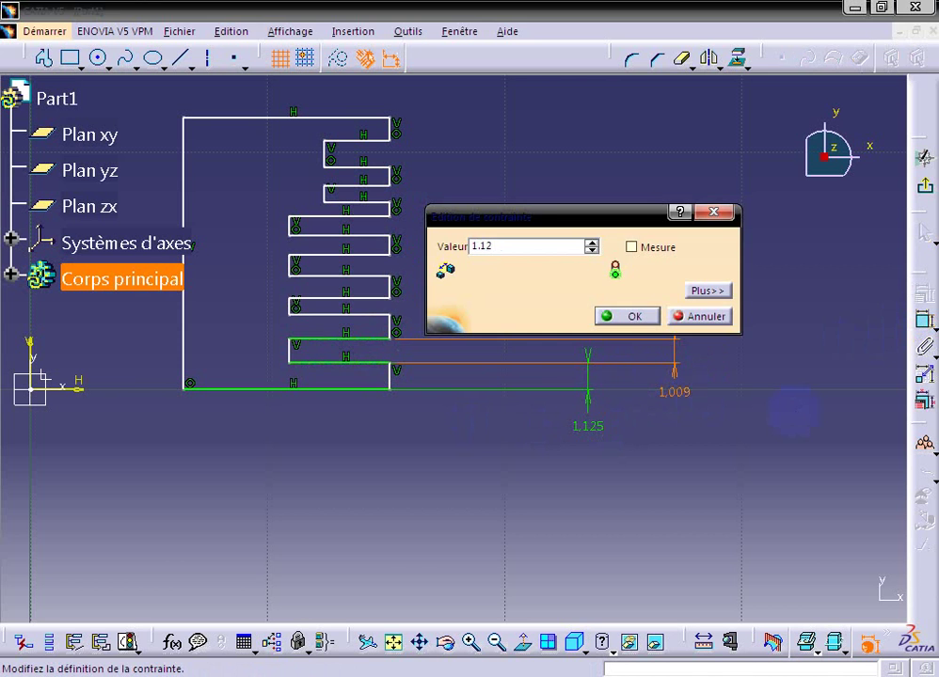
type("5")
key("Return")
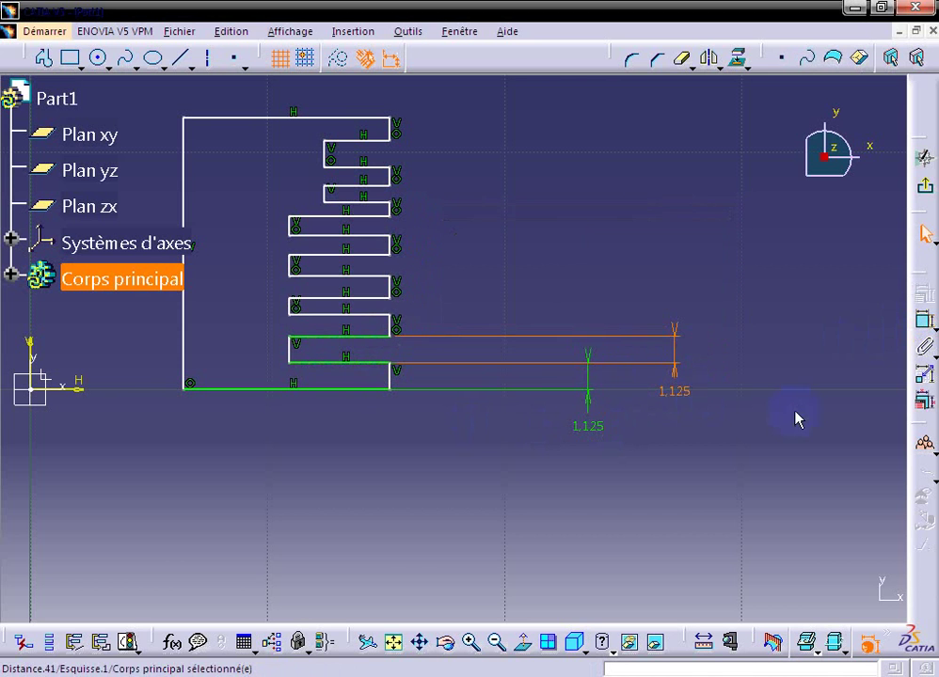
Dimension the next three gaps (0,894, next pair, 0,274), setting each to 1.125 mm.
left_click(376, 333)
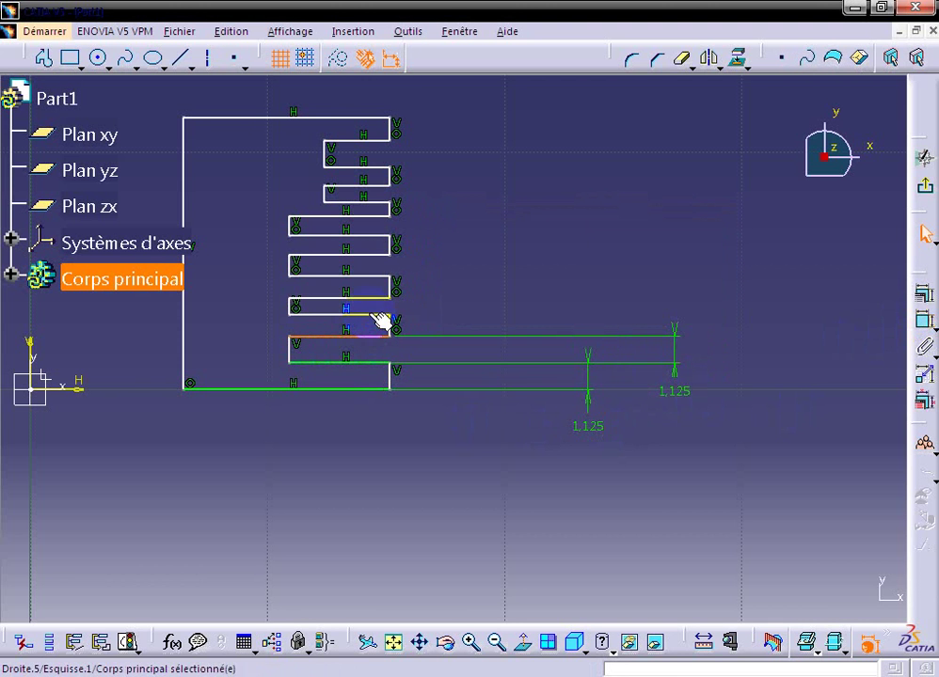
left_click(428, 314, "ctrl")
left_click(925, 320)
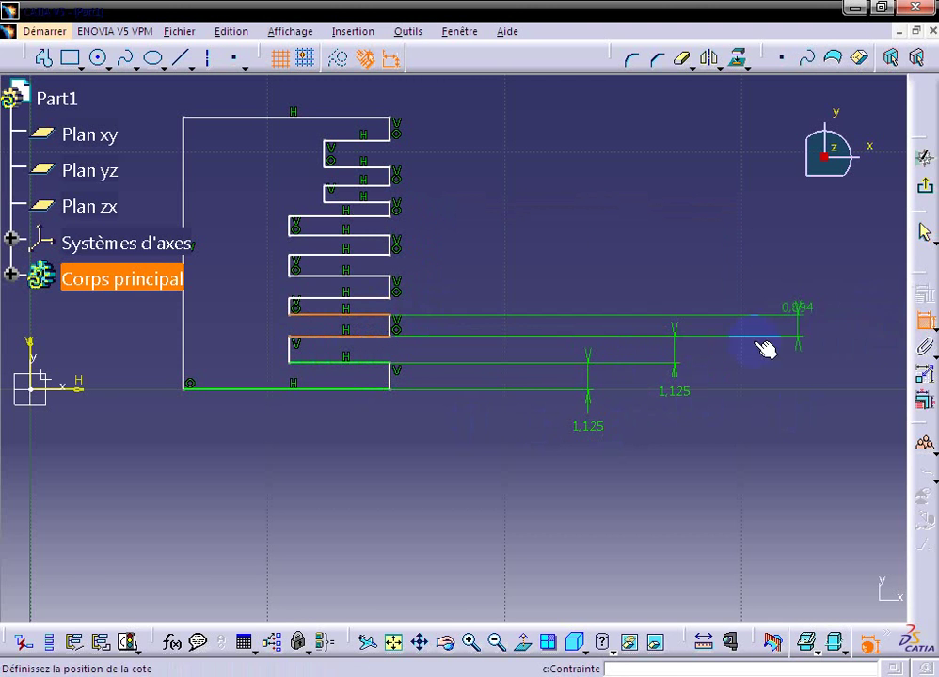
left_click(724, 371)
double_click(719, 369)
type("1,125")
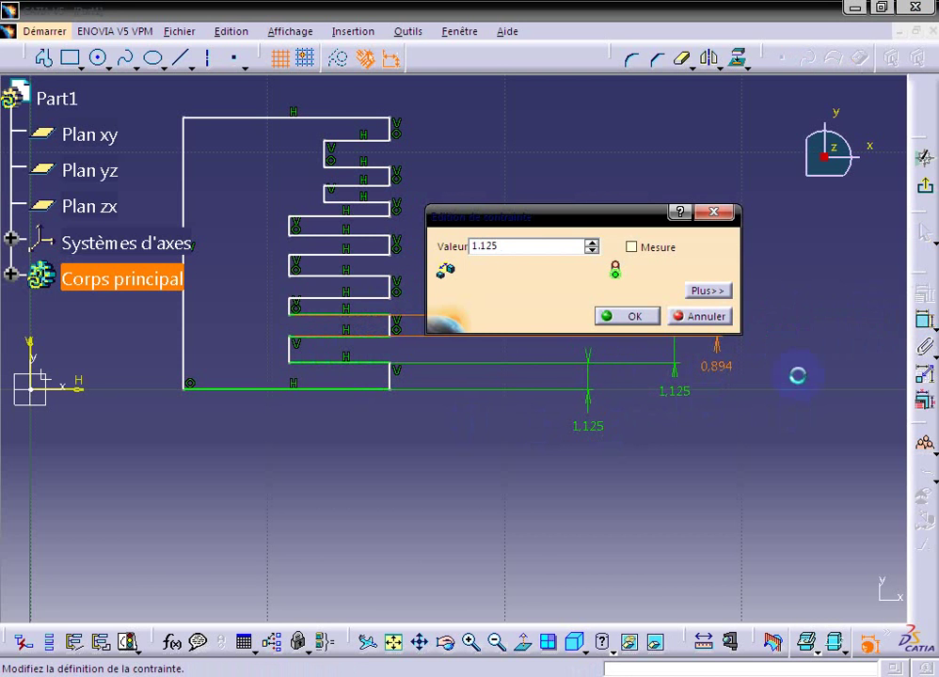
key("Return")
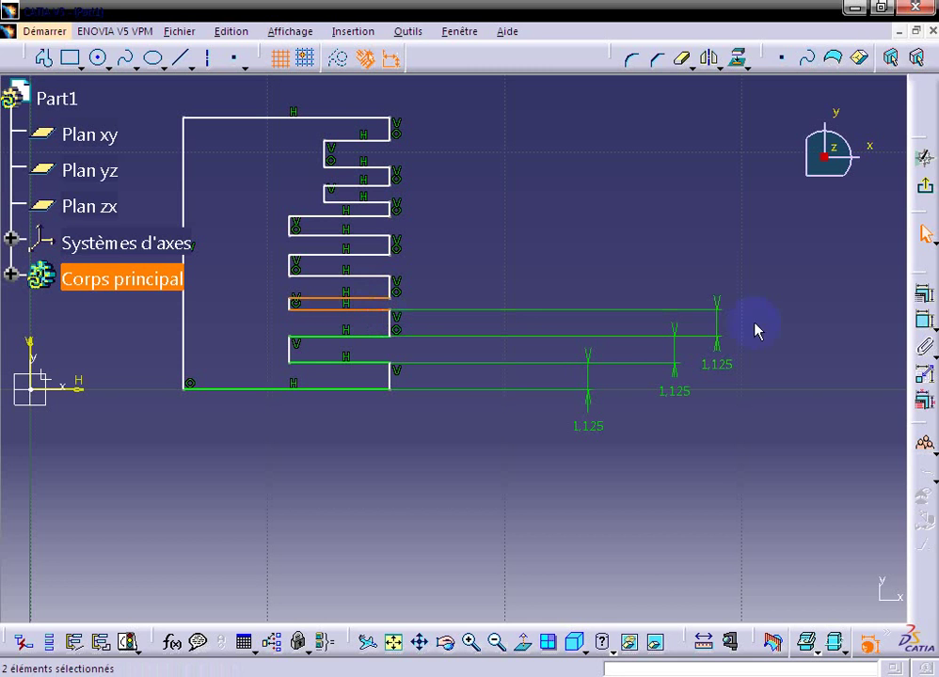
left_click(924, 320)
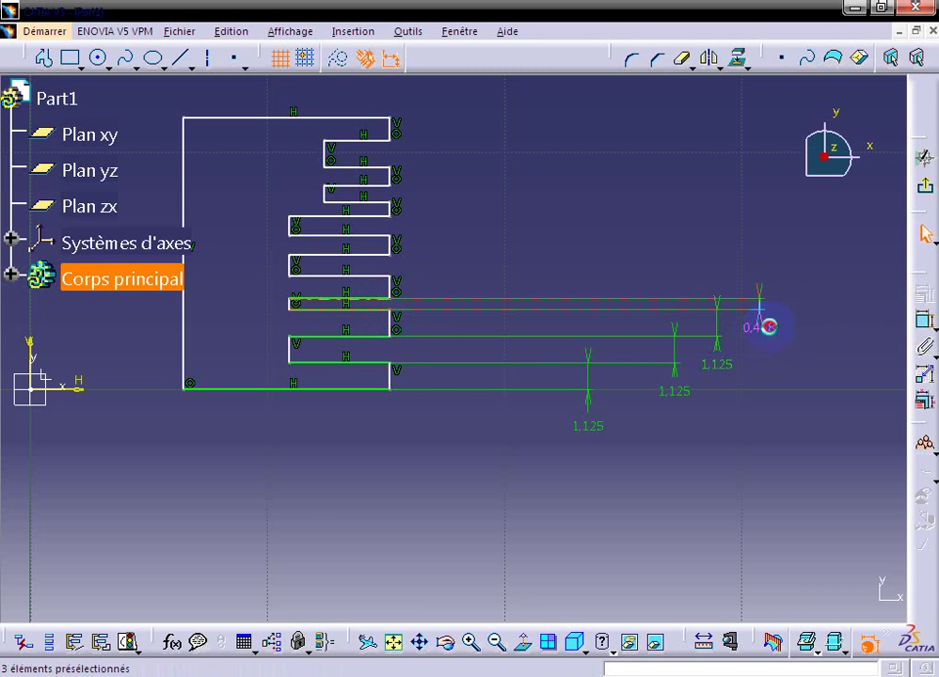
double_click(768, 326)
type("1.125")
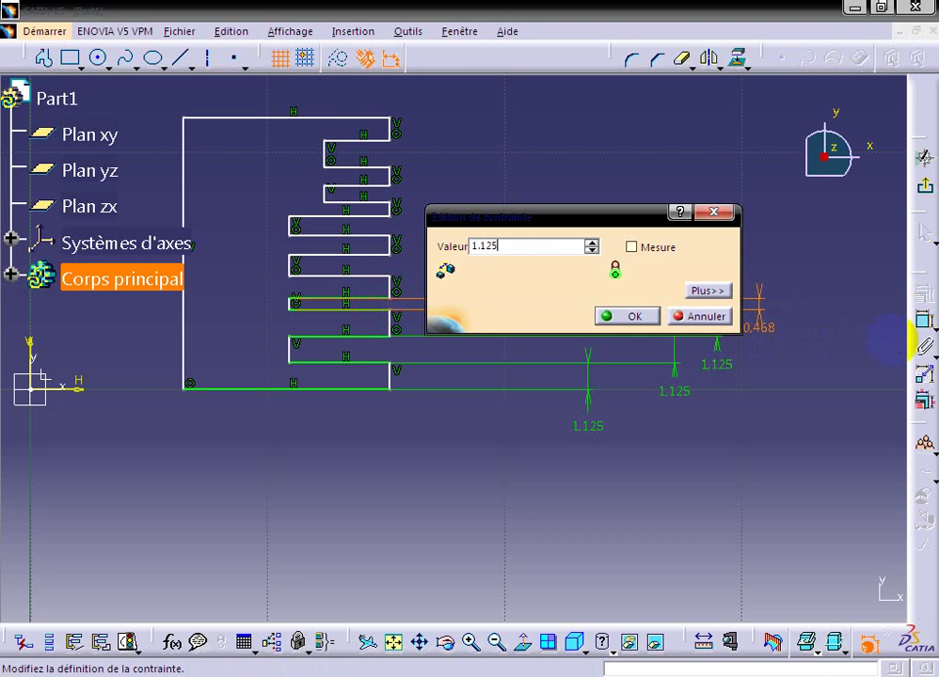
key("Return")
left_click(361, 281)
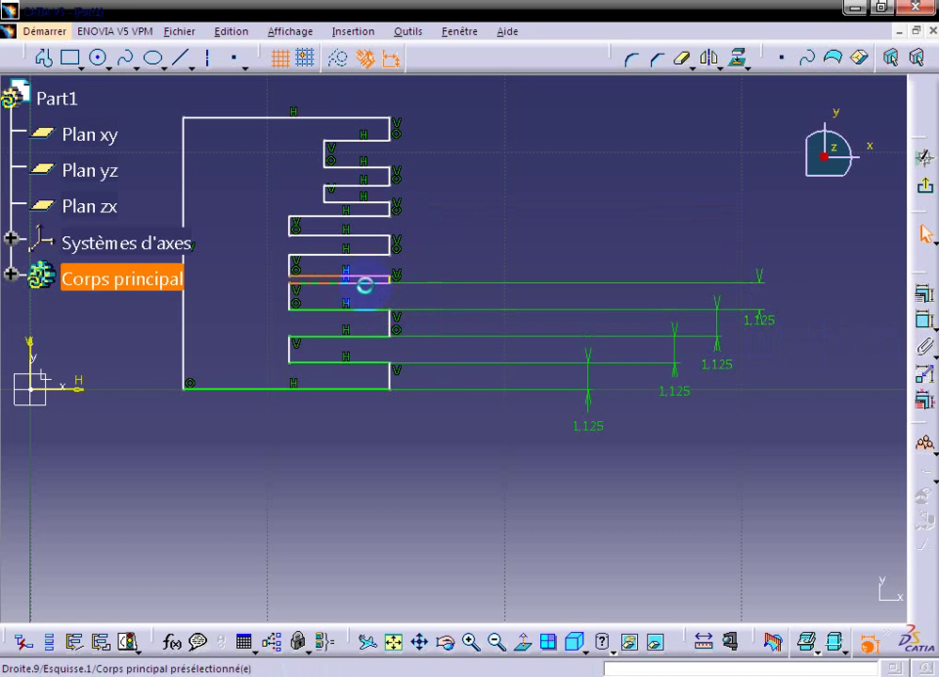
left_click(927, 326)
left_click(828, 333)
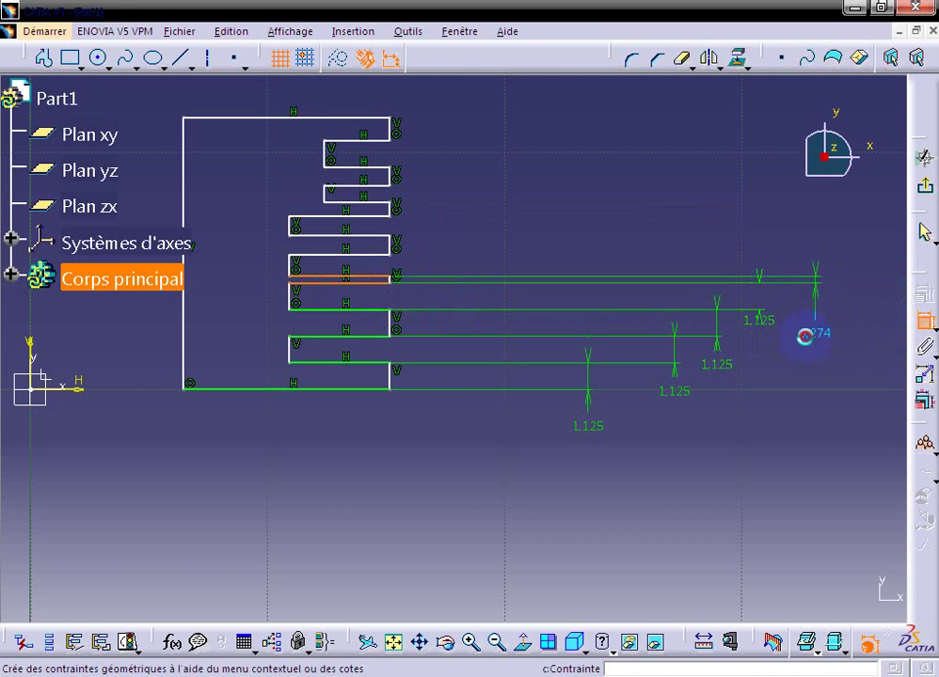
double_click(811, 334)
type("1.12")
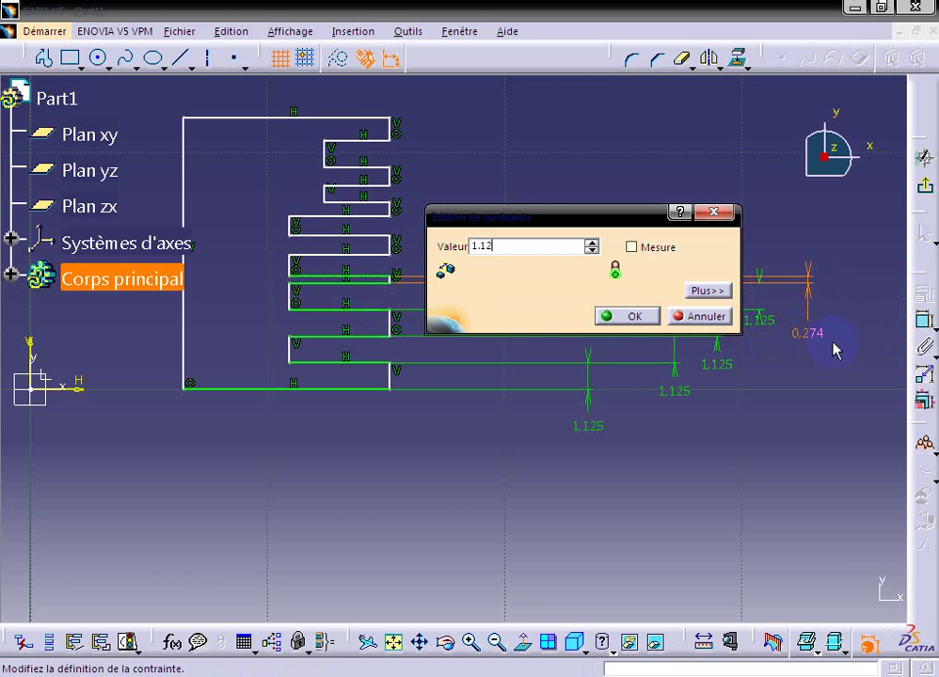
type("5")
key("Return")
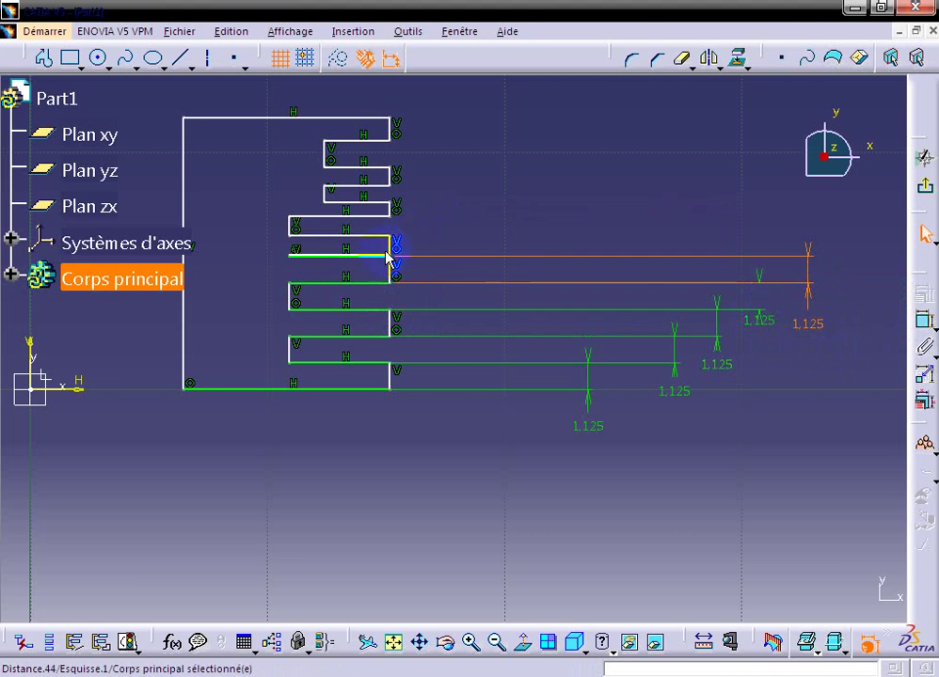
Change the sixth gap from 0,451 to 1,125, then stretch the profile's top upward.
left_click_drag(386, 256, 375, 249)
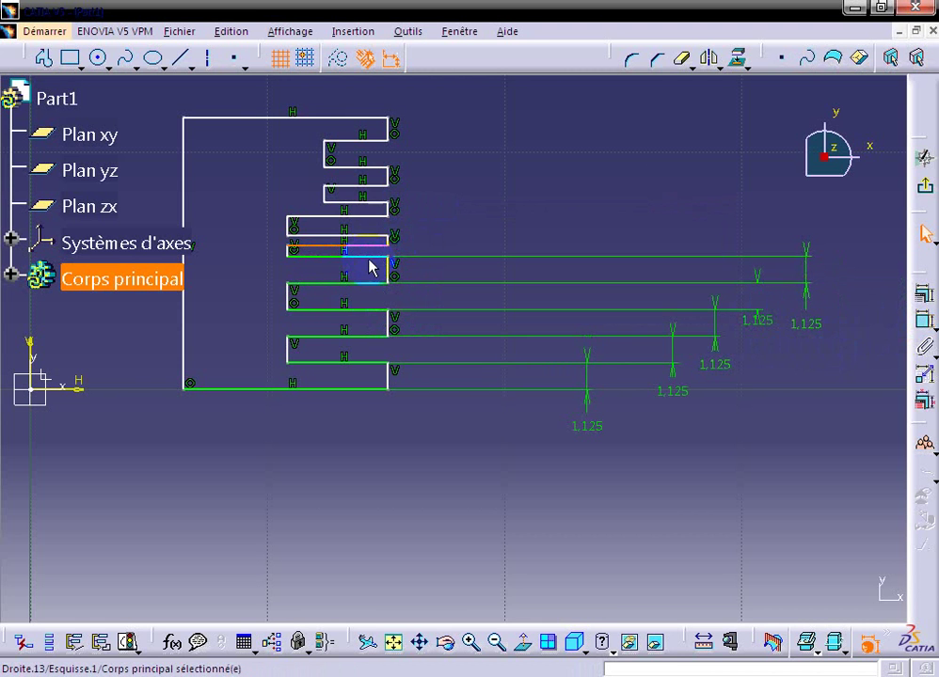
left_click(923, 319)
left_click(844, 316)
double_click(835, 304)
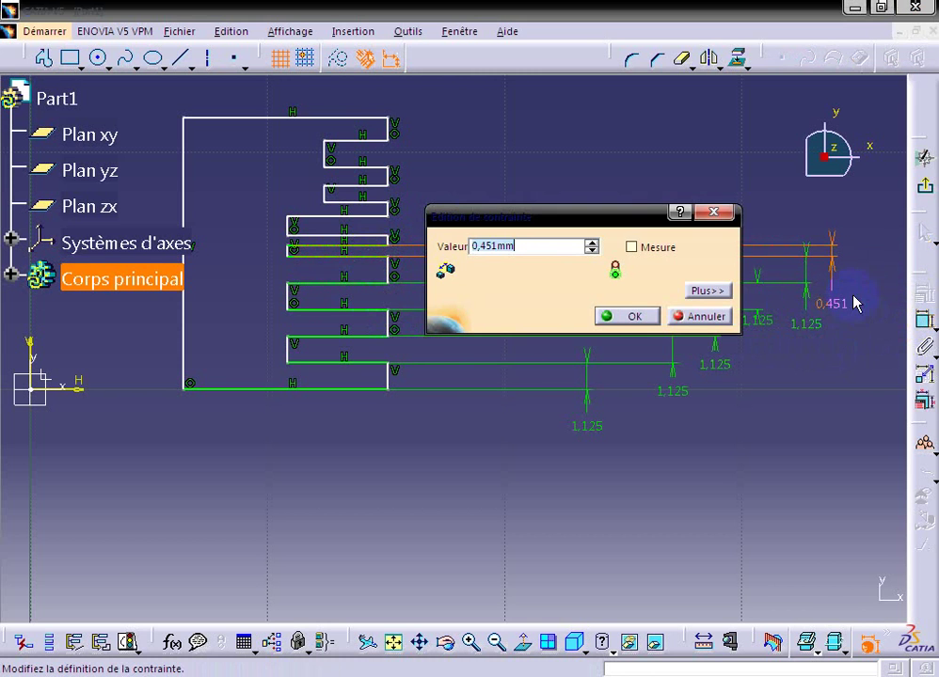
type("1,125")
key("Return")
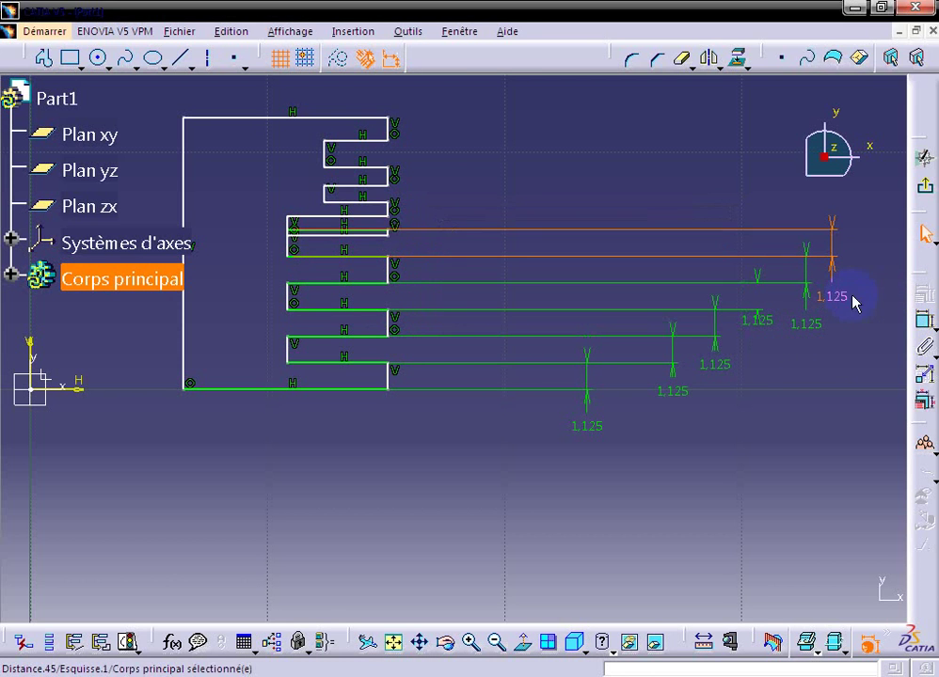
left_click(372, 247)
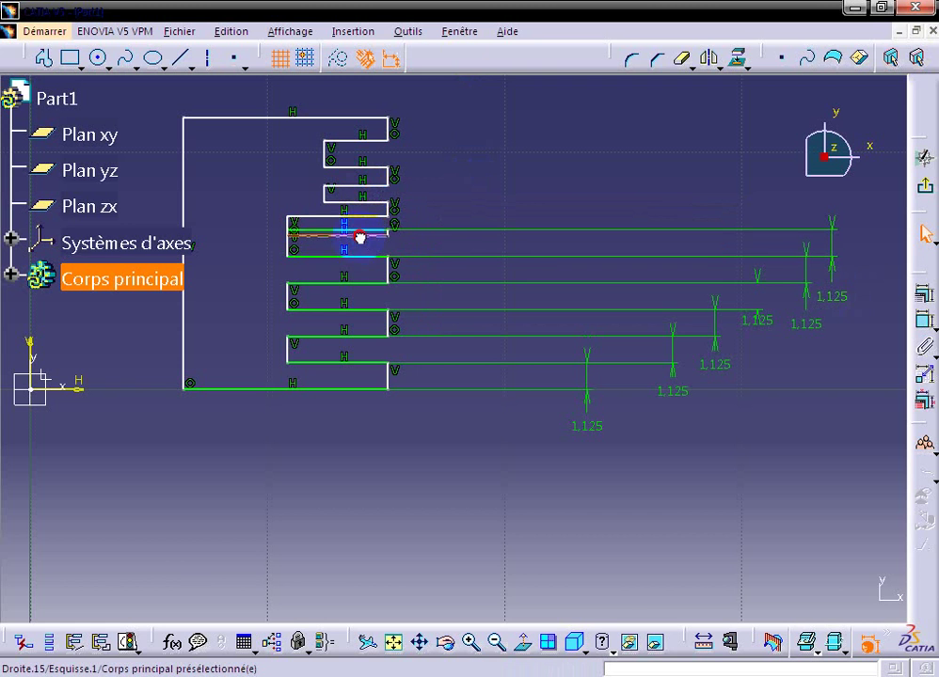
left_click(369, 215)
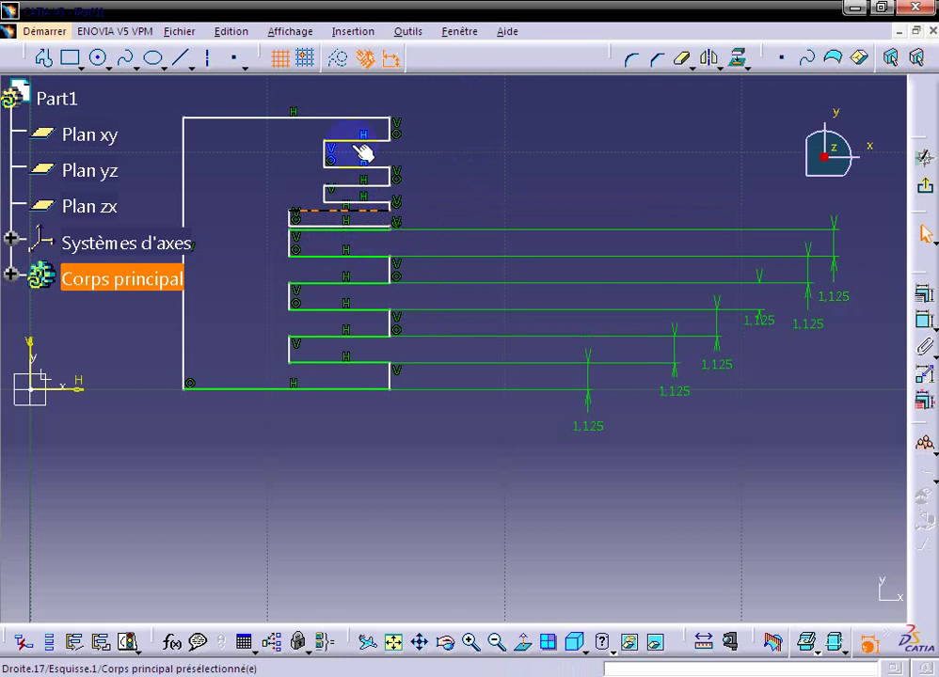
mouse_move(360, 121)
left_mouse_down()
mouse_move(346, 95)
mouse_move(365, 193)
mouse_move(338, 200)
mouse_move(322, 232)
mouse_move(329, 215)
mouse_move(363, 235)
left_mouse_up()
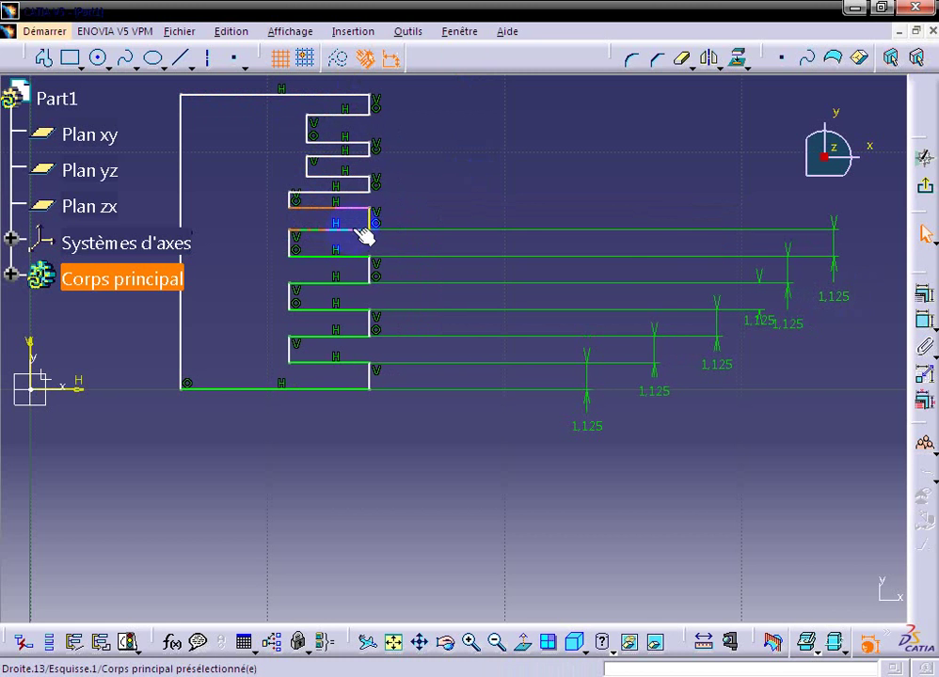
Dimension the 0,95 ridge gap and set it to 1.125 mm.
left_click(442, 233, "ctrl")
left_click(919, 294)
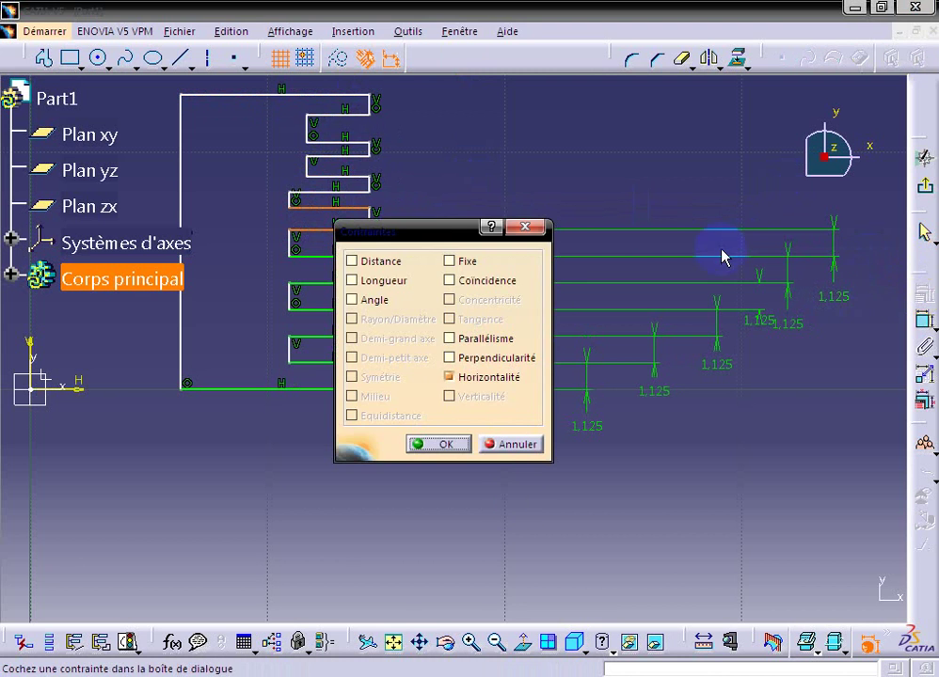
left_click(509, 444)
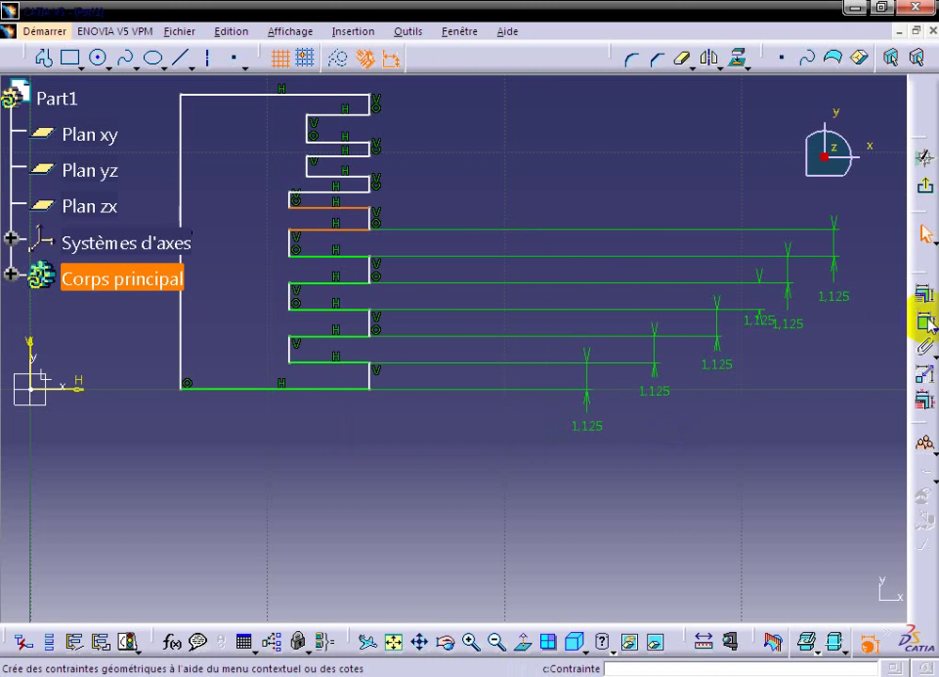
left_click(925, 322)
left_click(715, 245)
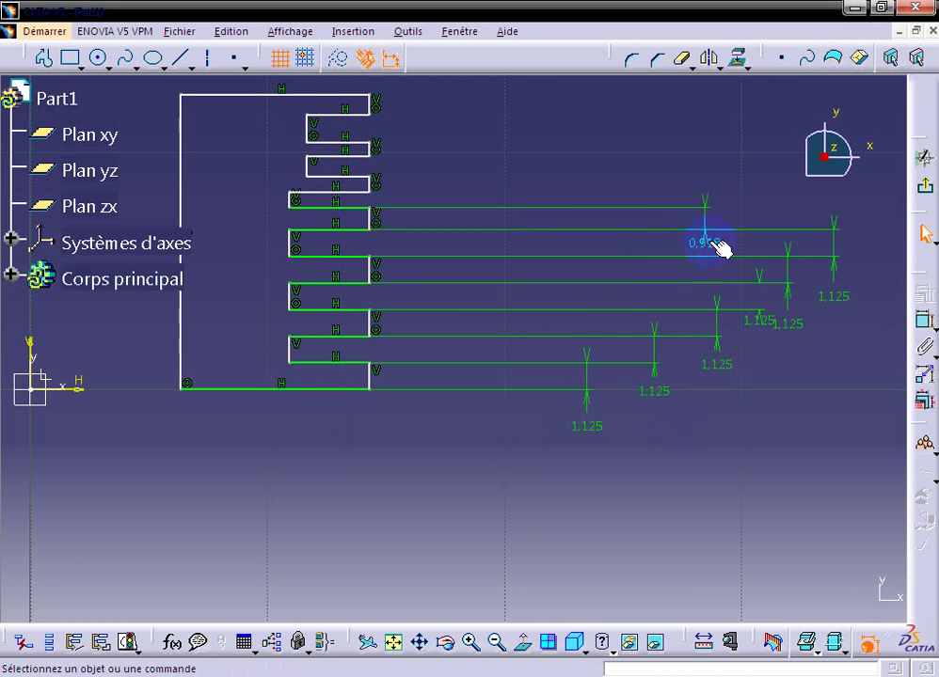
double_click(715, 244)
type("1.12")
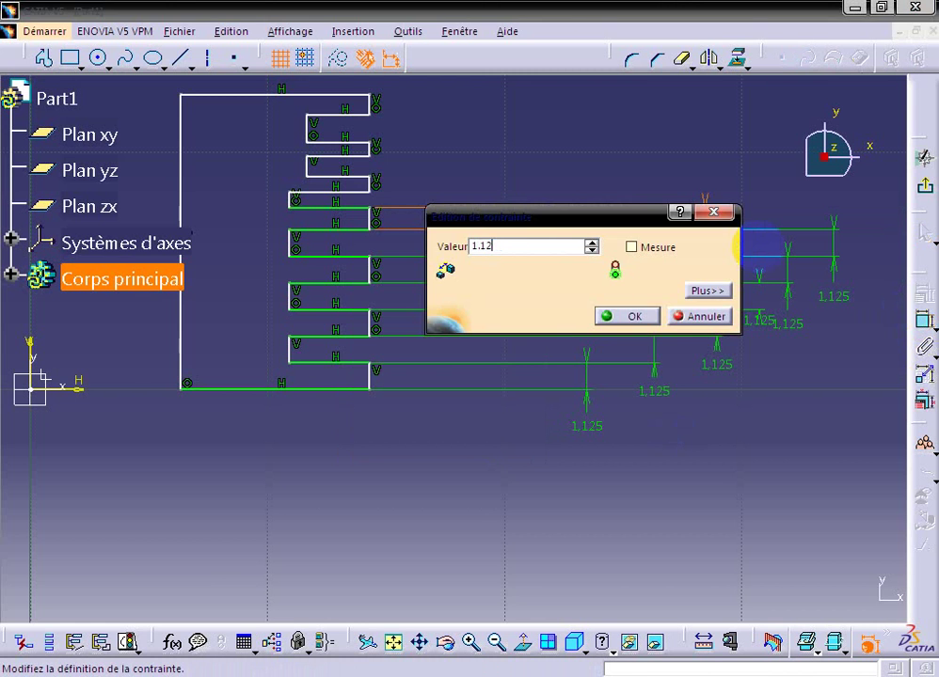
type("5")
key("Return")
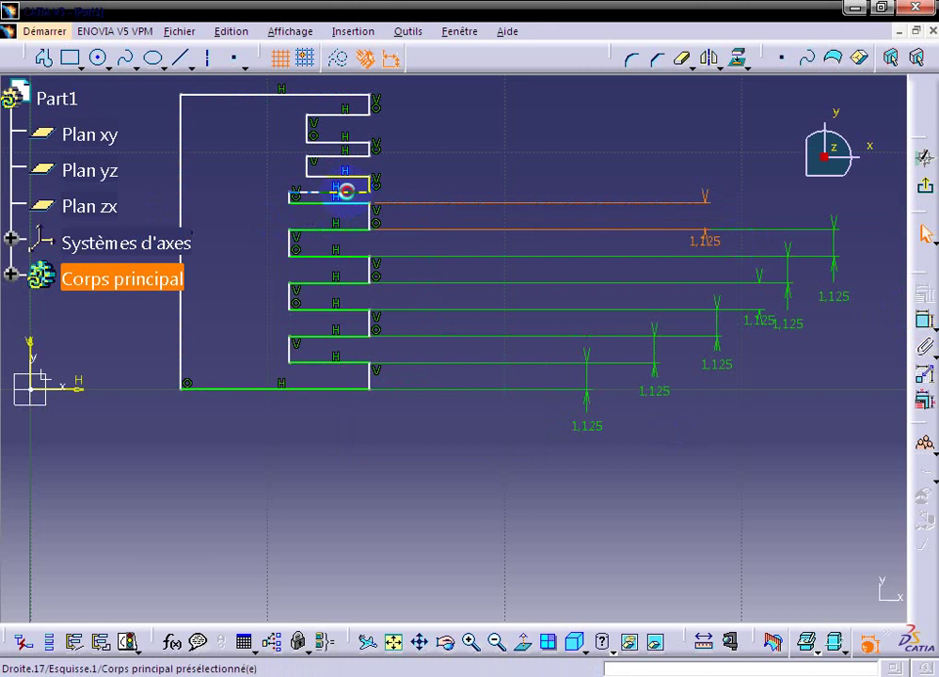
Dimension the gap between two short ridge lines, changing 0,66 to 1,125.
left_click(346, 191)
left_click(350, 176, "ctrl")
left_click(926, 323)
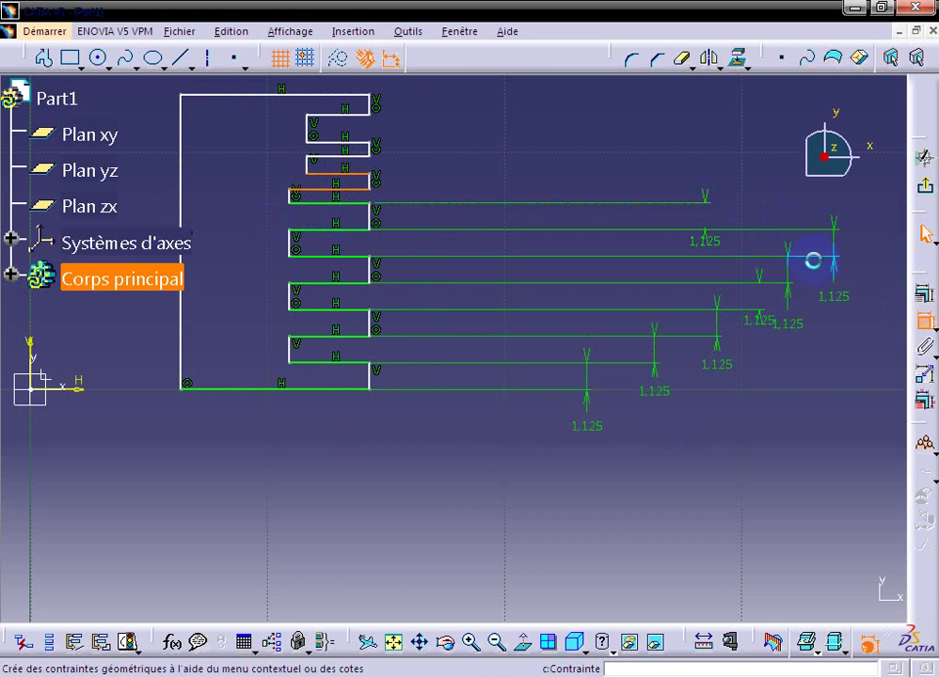
left_click(664, 213)
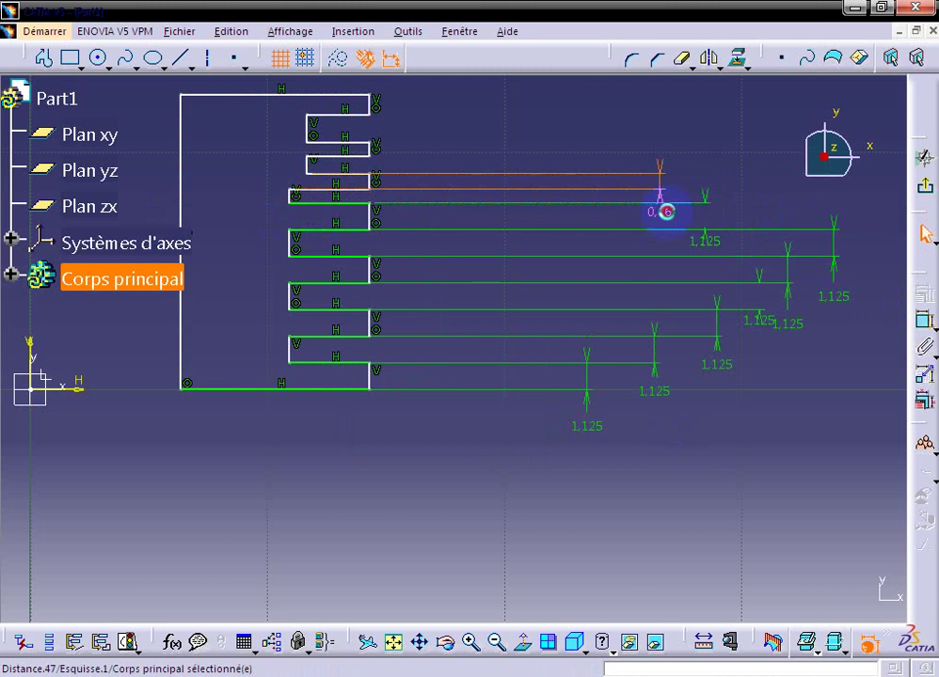
double_click(691, 207)
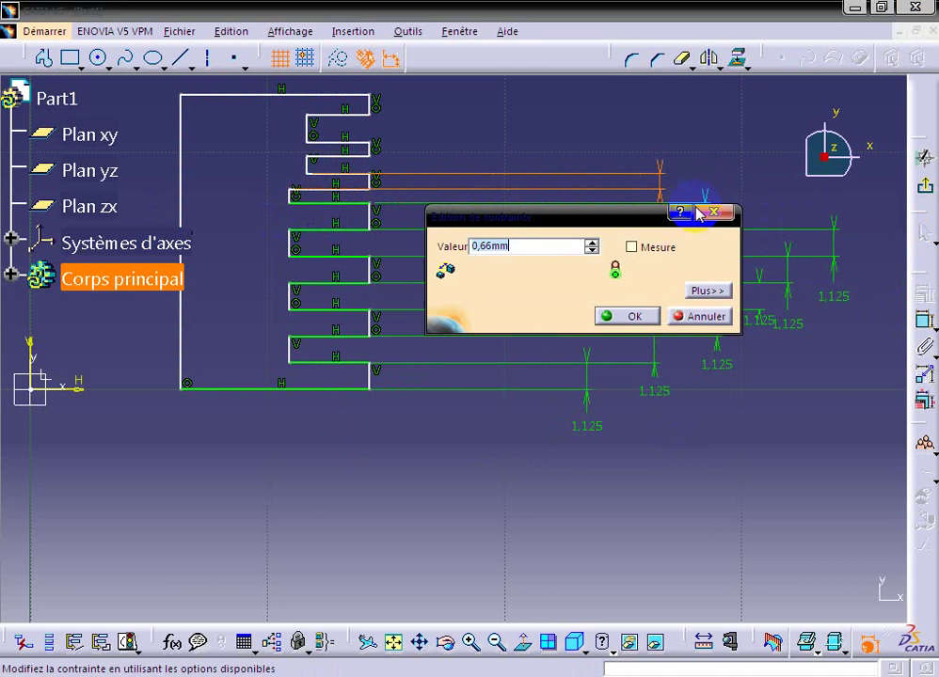
key("Return")
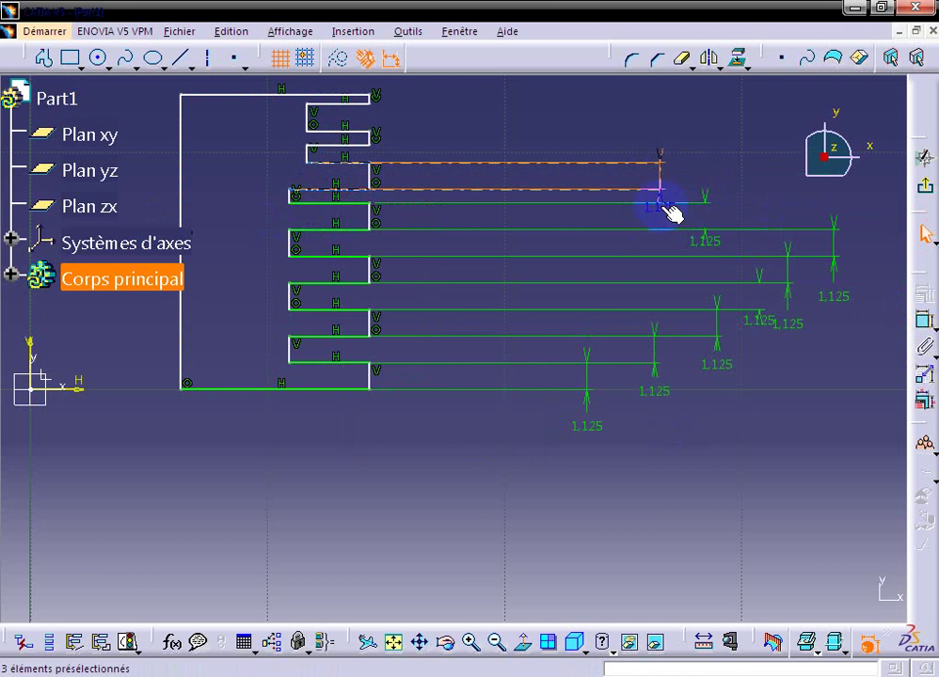
Dimension the next short-line gap, changing 0,569 to 1,125.
left_click(360, 199)
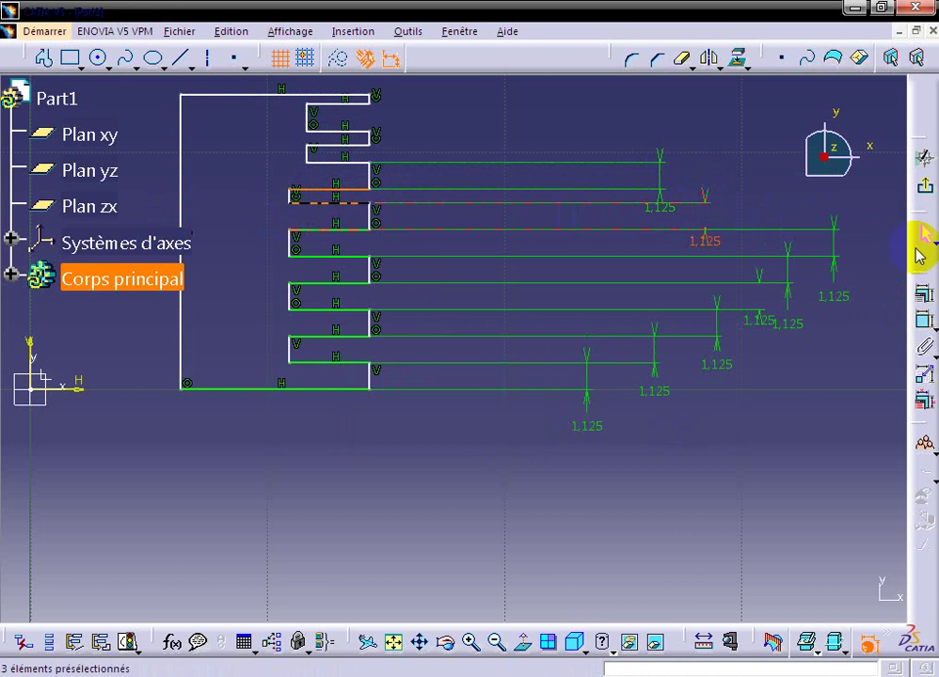
left_click(924, 320)
left_click(766, 158)
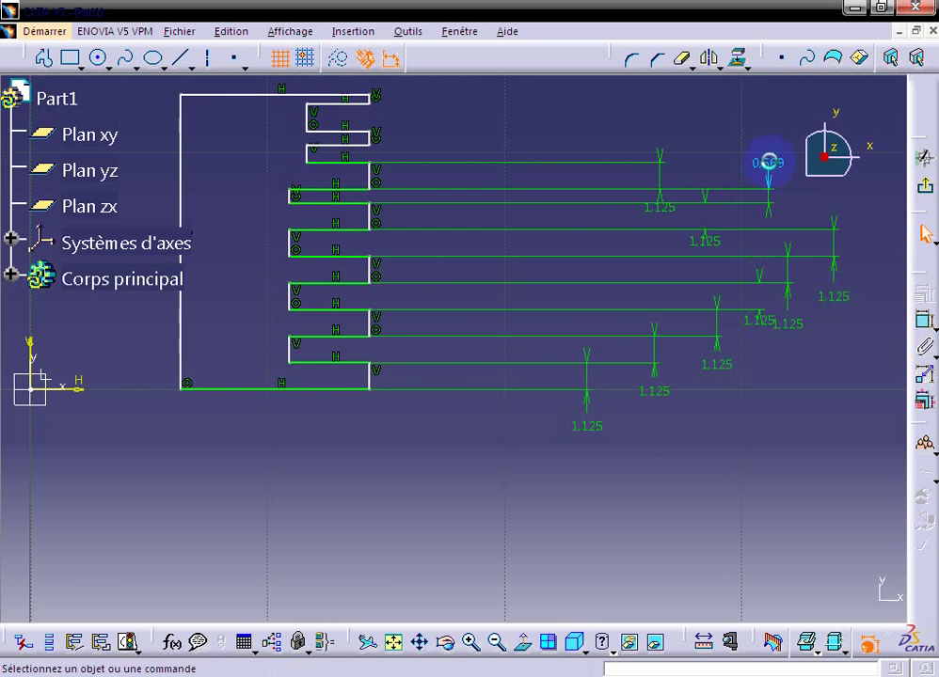
left_click(770, 162)
double_click(769, 162)
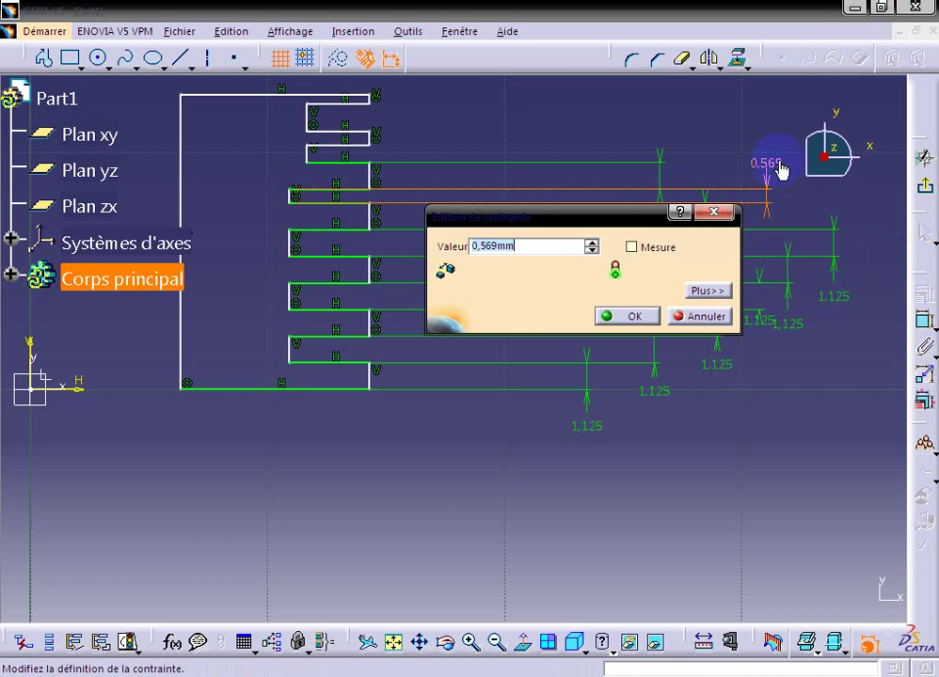
key("Return")
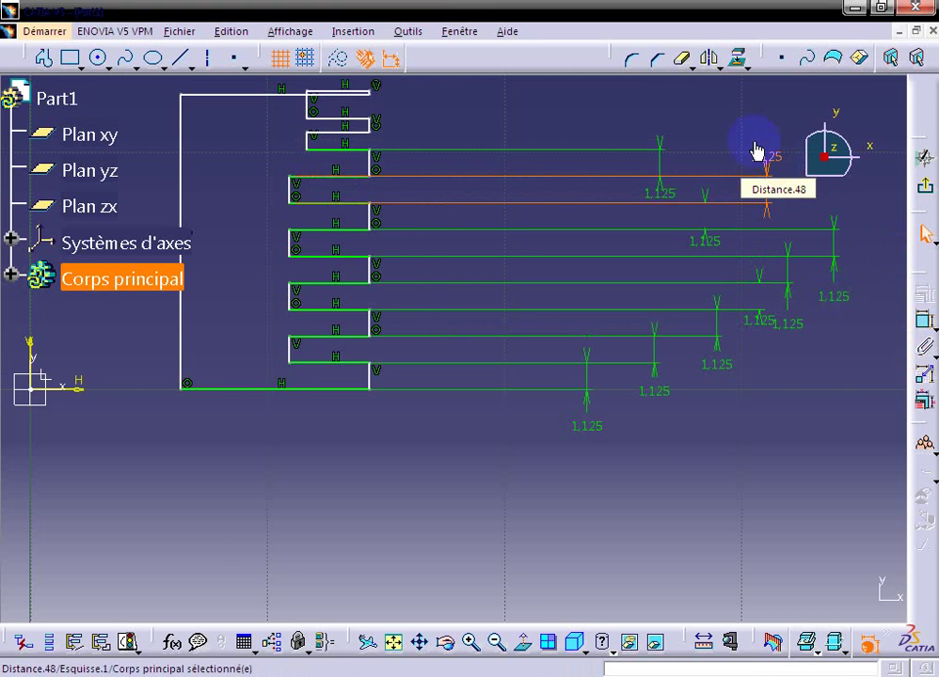
middle_click_drag(283, 104, 271, 189)
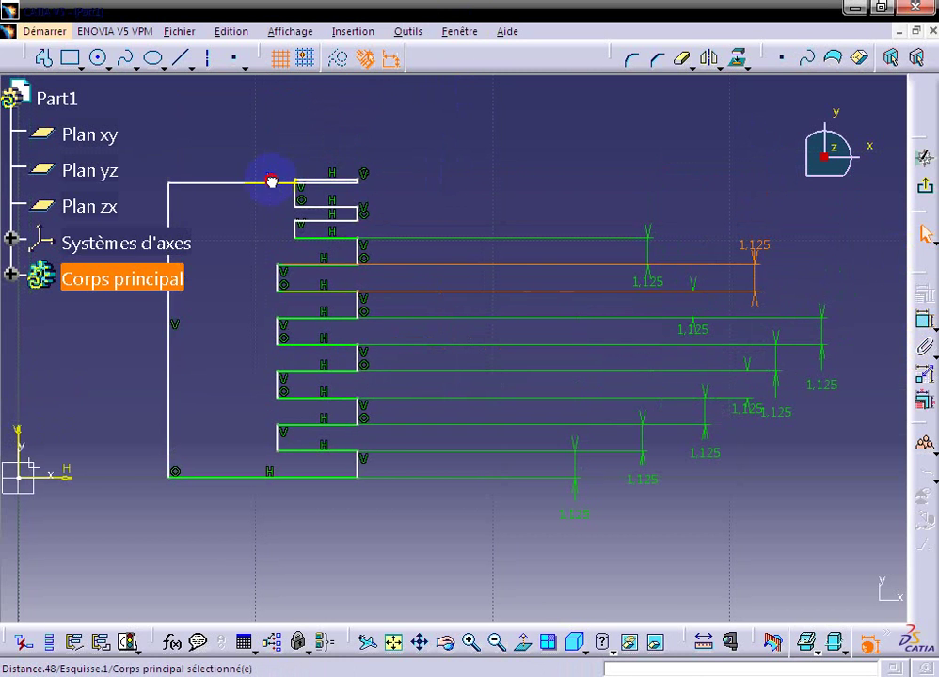
Raise the top line and set the 0,738 notch gap to 1.125.
mouse_move(270, 180)
left_mouse_down()
mouse_move(264, 185)
mouse_move(254, 149)
left_mouse_up()
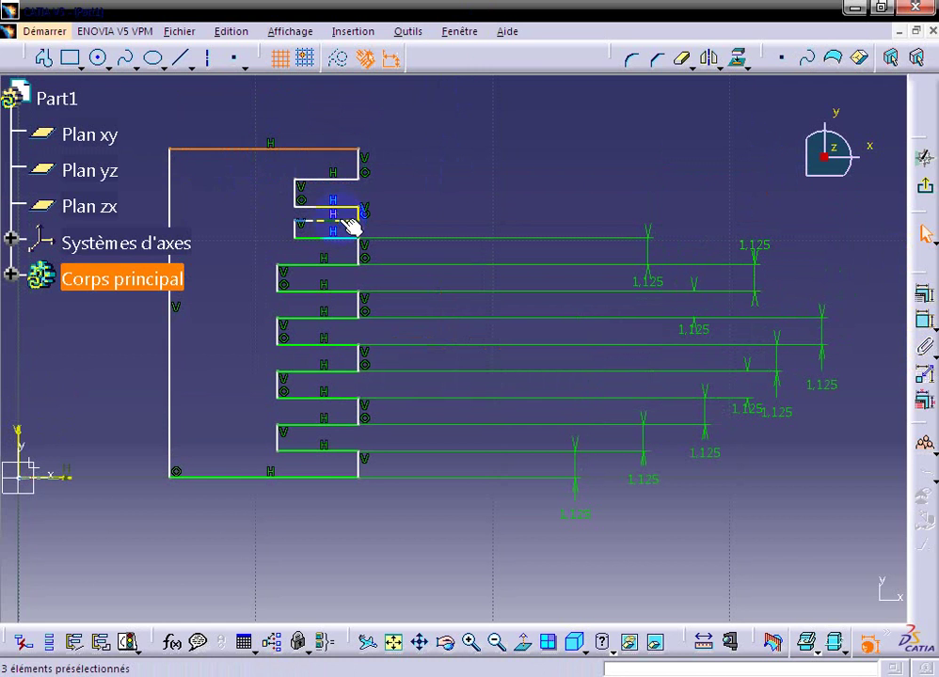
left_click(347, 209)
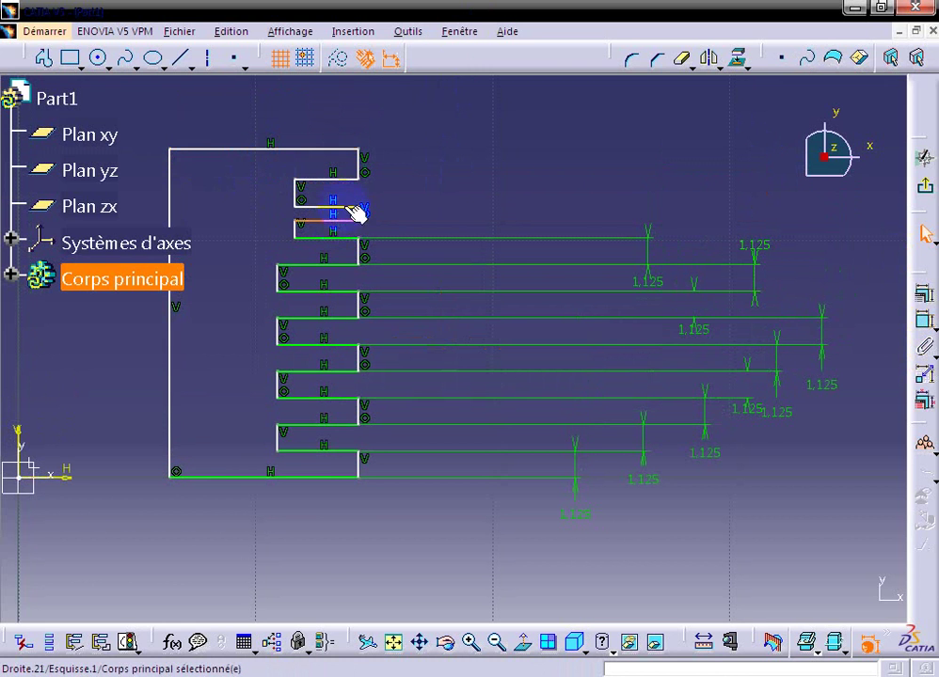
left_click(508, 224)
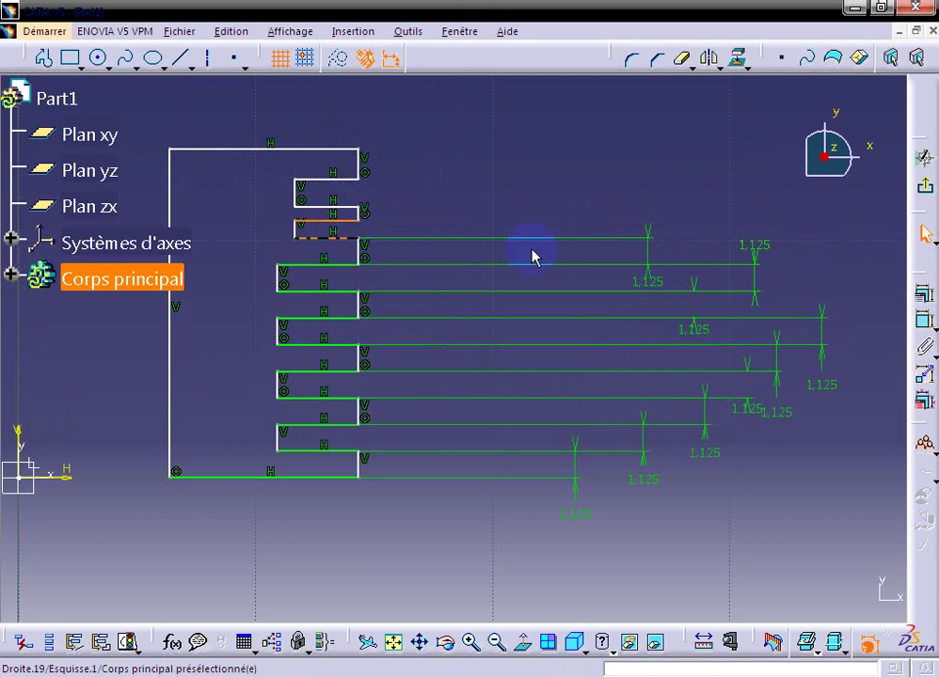
left_click(924, 320)
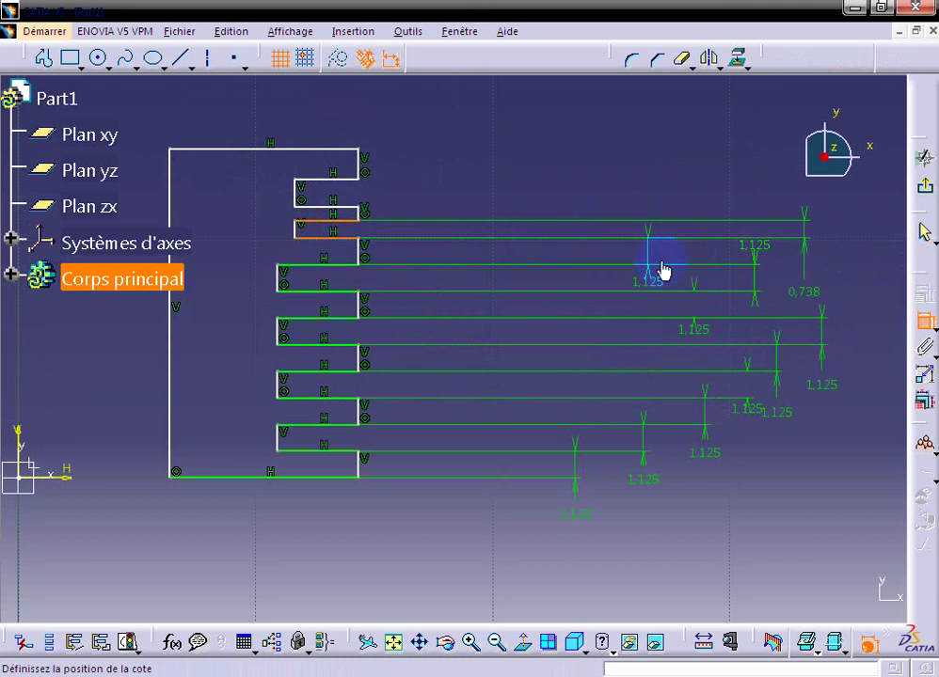
left_click(605, 266)
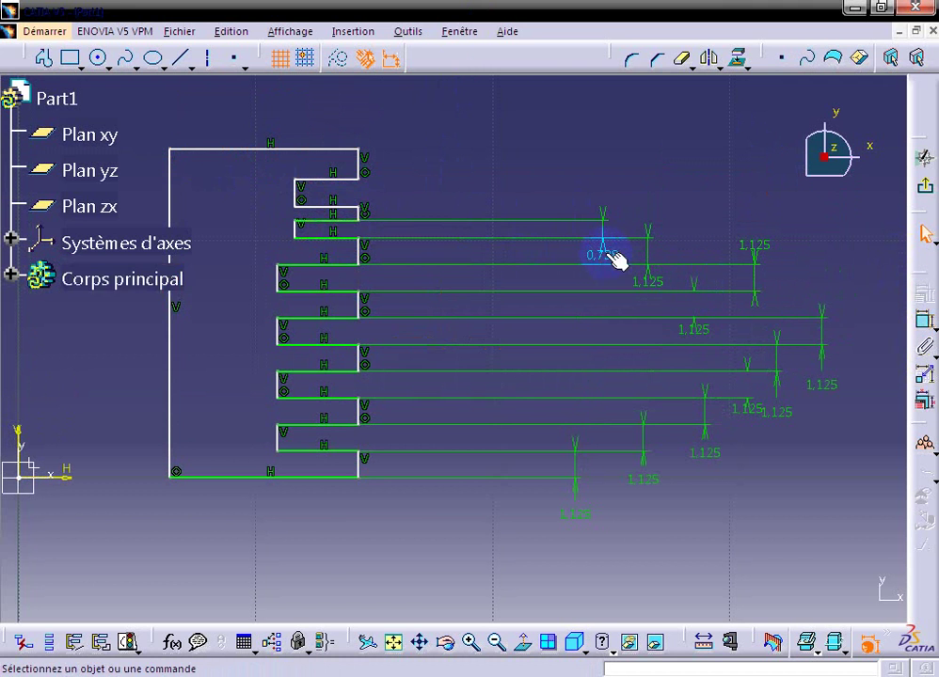
double_click(606, 254)
type("1.1")
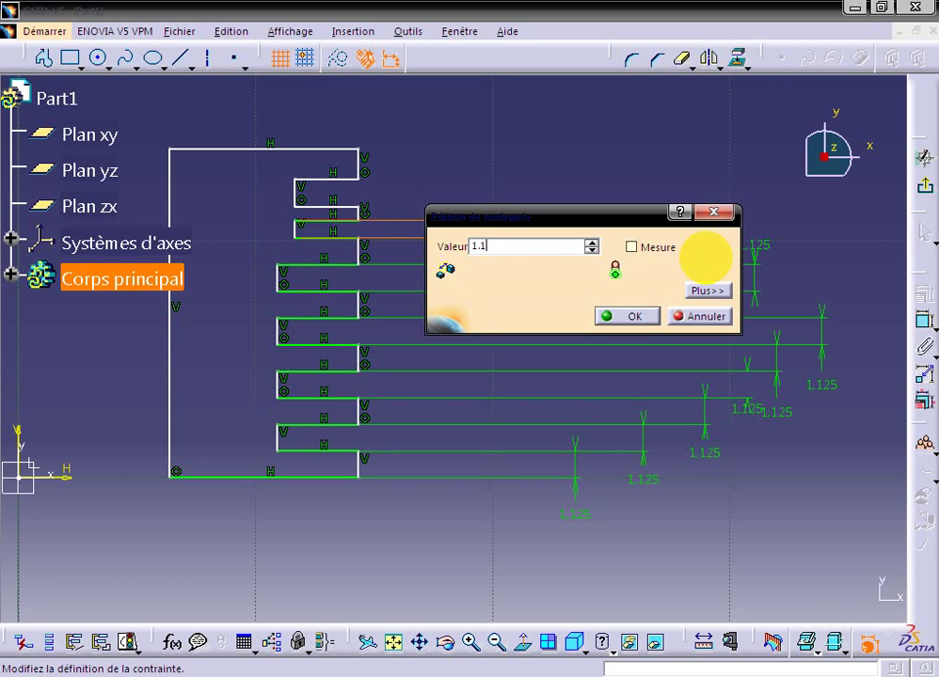
type("25")
key("Return")
left_click(682, 58)
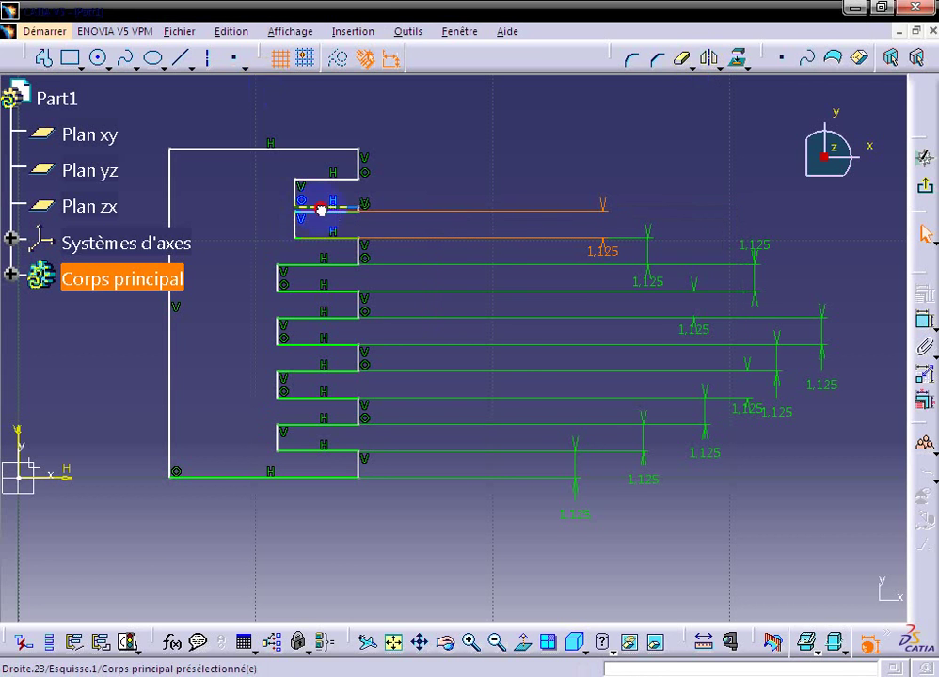
Dimension the next top-notch gap, changing 0,805 to 1.125.
left_click(321, 209)
left_click(346, 211, "ctrl")
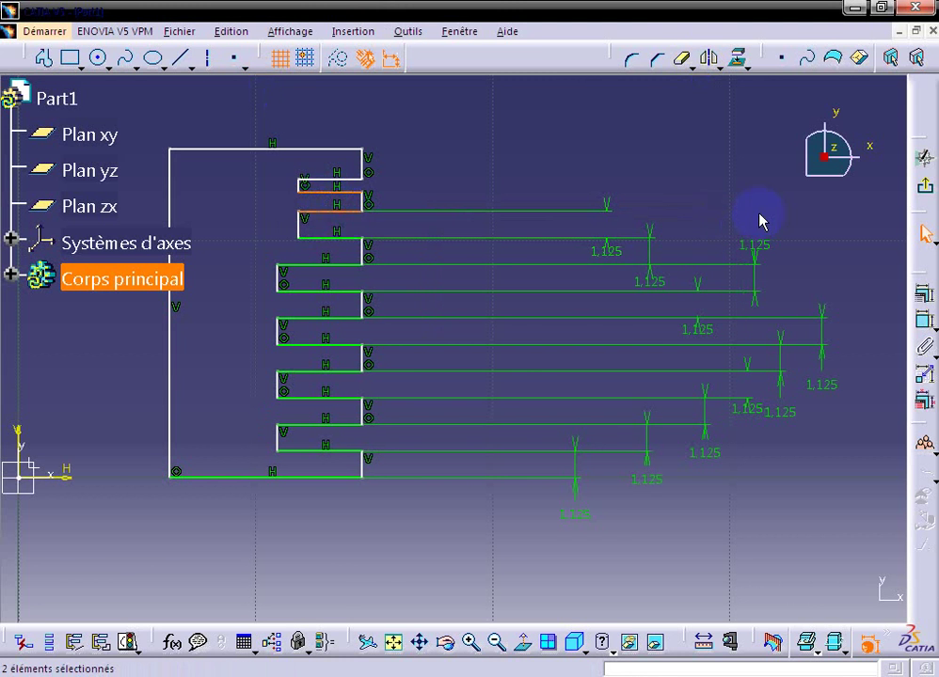
left_click(924, 320)
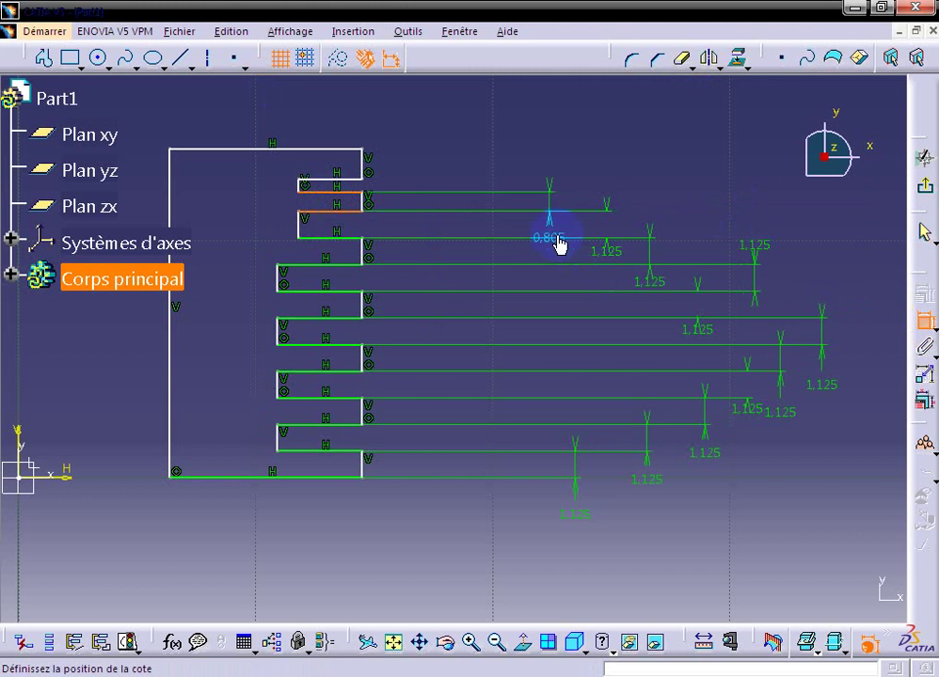
left_click(667, 164)
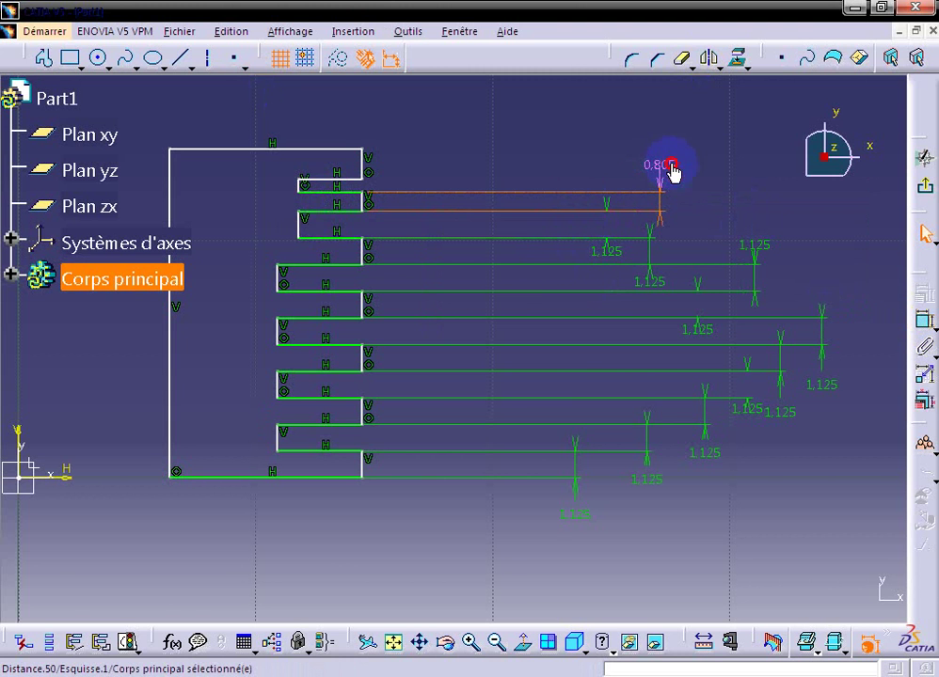
double_click(755, 175)
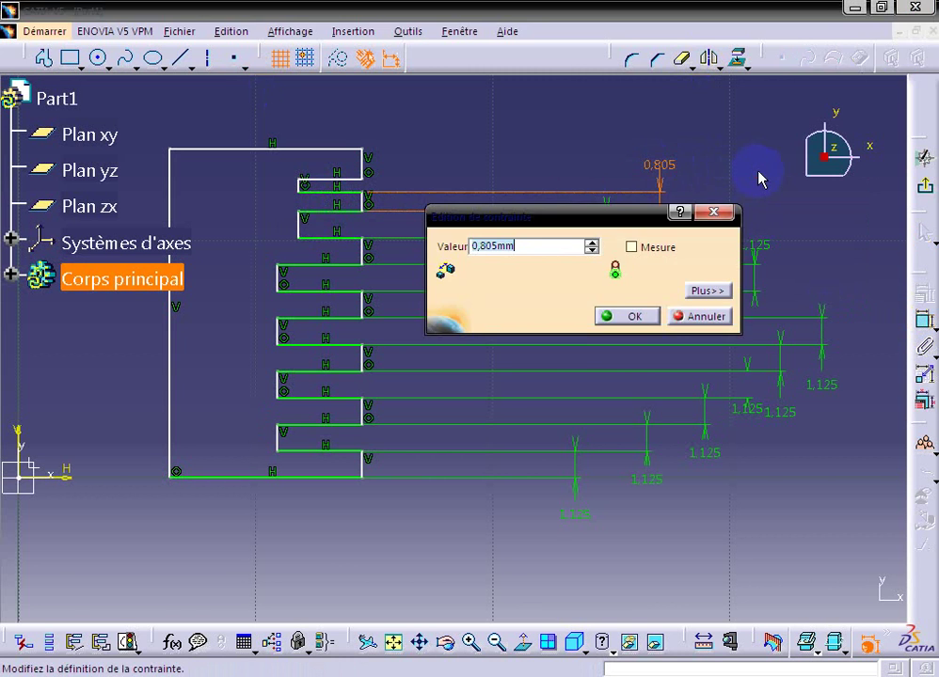
key("Return")
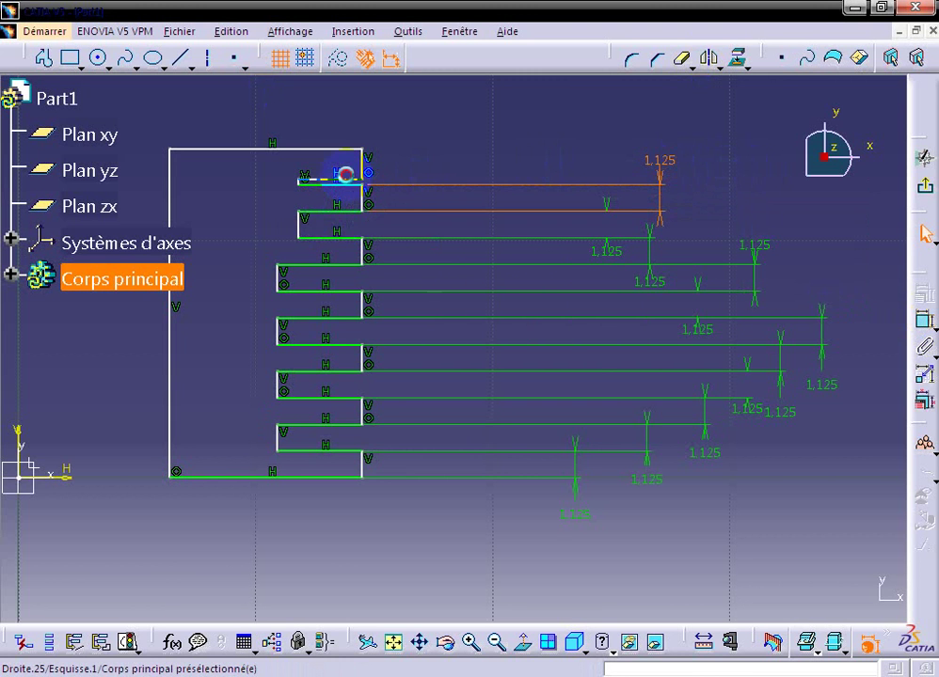
Reshape the top teeth and set the 0,112 top-tooth gap to 1,125.
left_click_drag(357, 178, 335, 211)
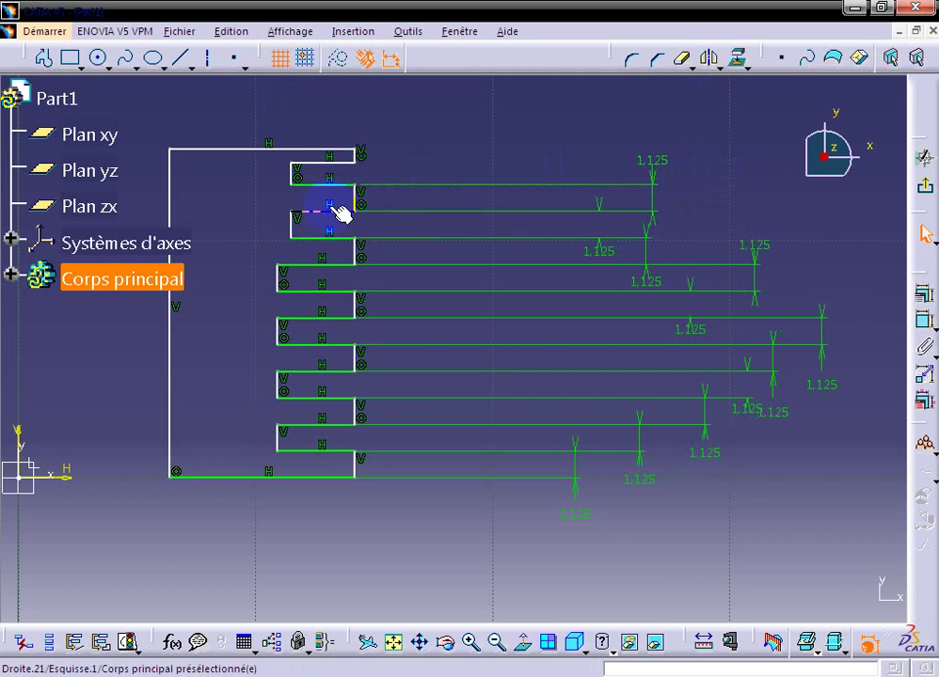
left_click(342, 165)
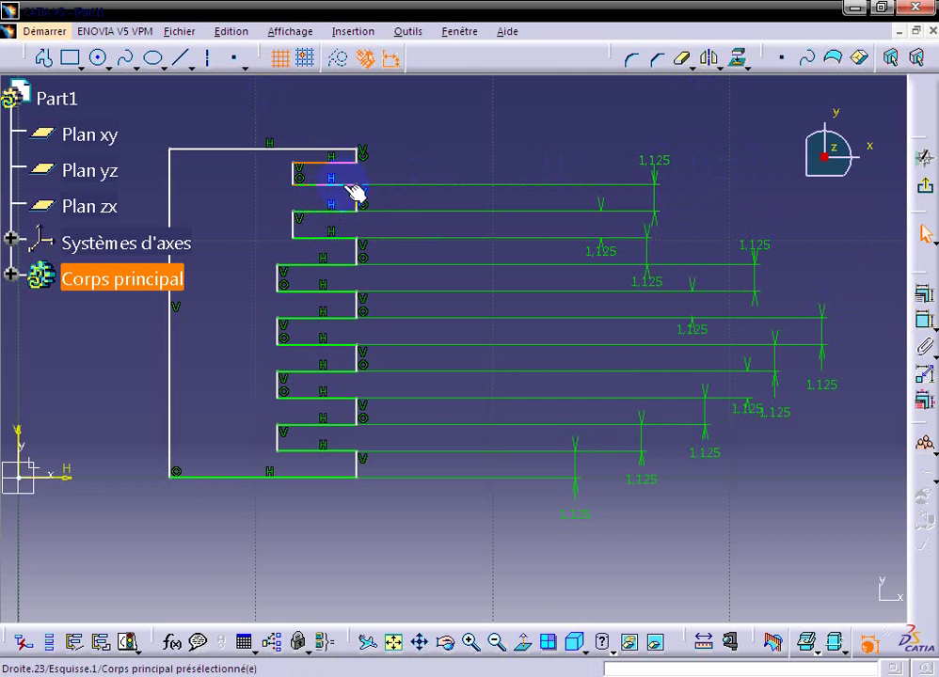
left_click(602, 205, "ctrl")
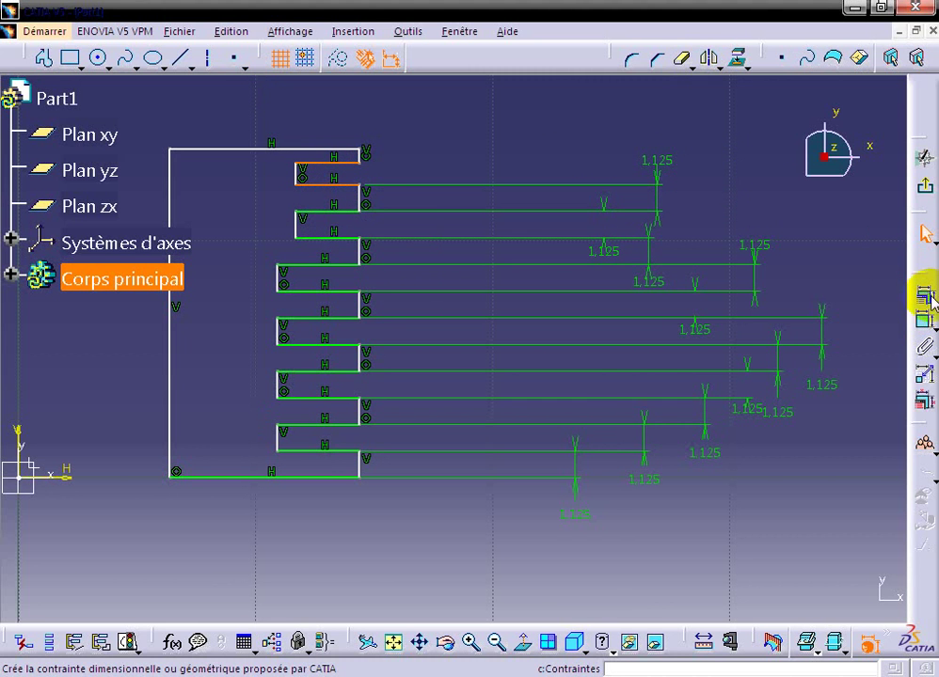
left_click(926, 318)
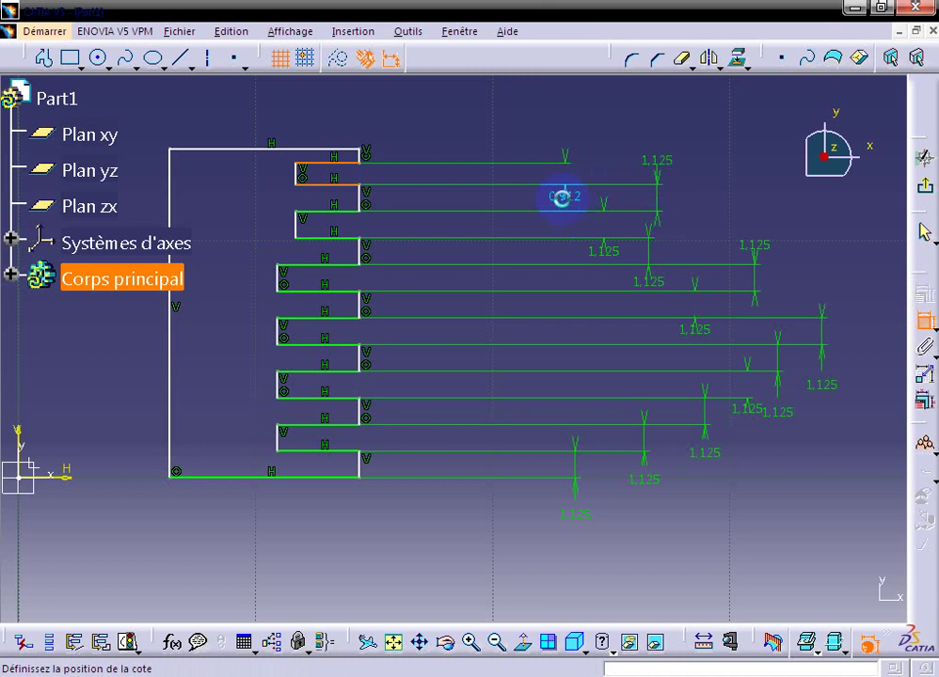
left_click(570, 198)
double_click(569, 196)
type("1.125")
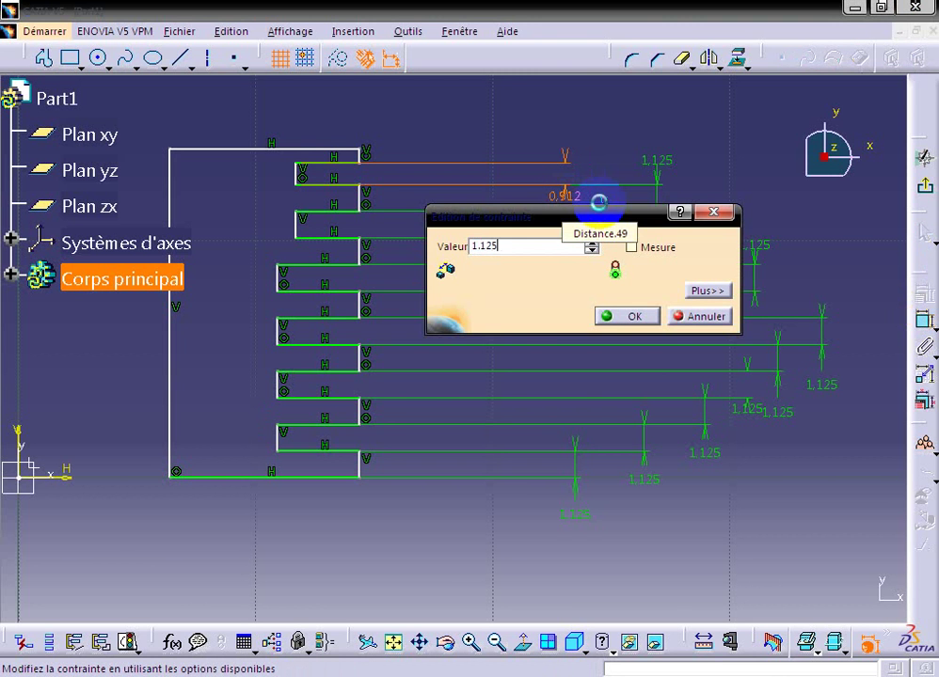
key("Return")
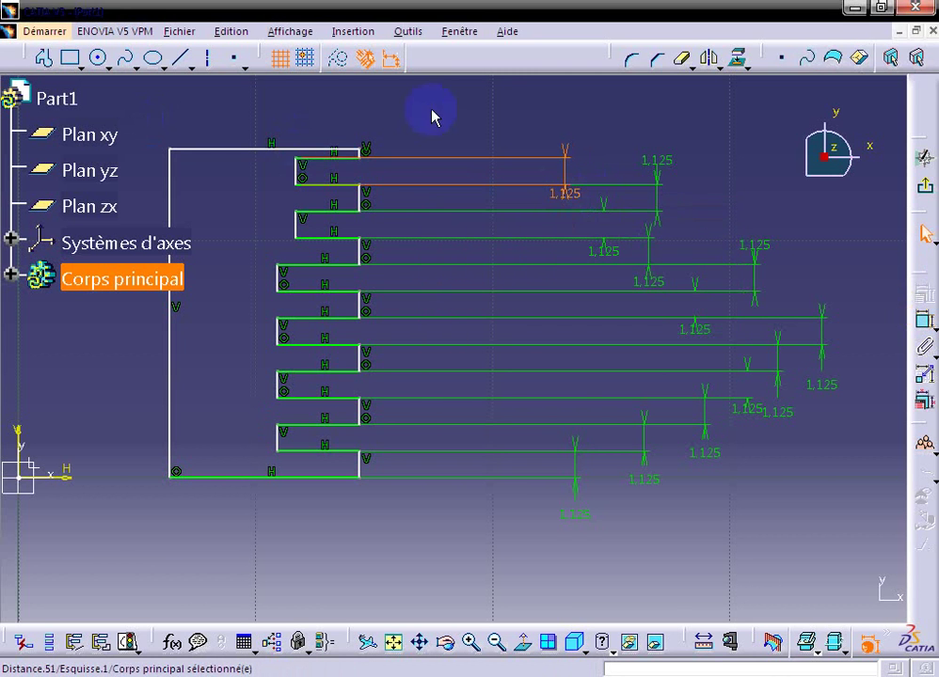
Dimension the gap below the topmost line, changing 0,379 to 1,125.
middle_click_drag(433, 115, 306, 249)
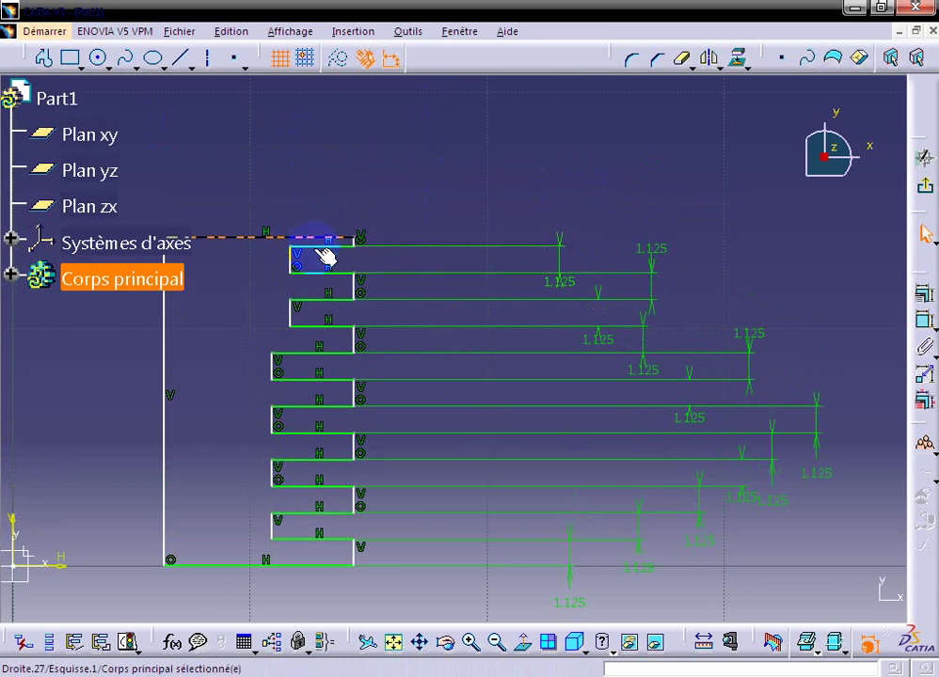
left_click(322, 243, "ctrl")
left_click(923, 293)
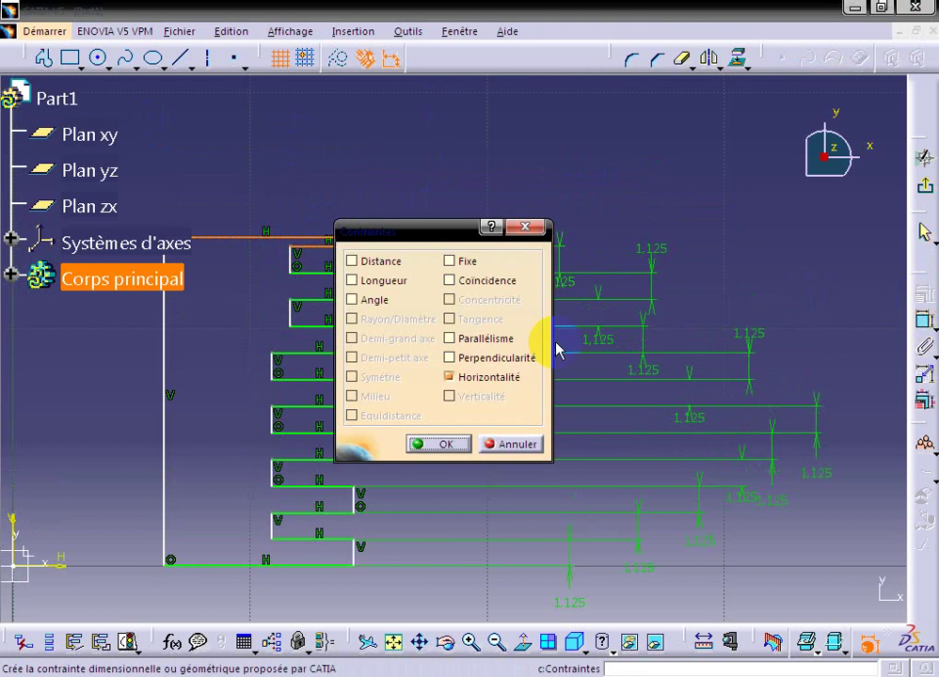
left_click(486, 444)
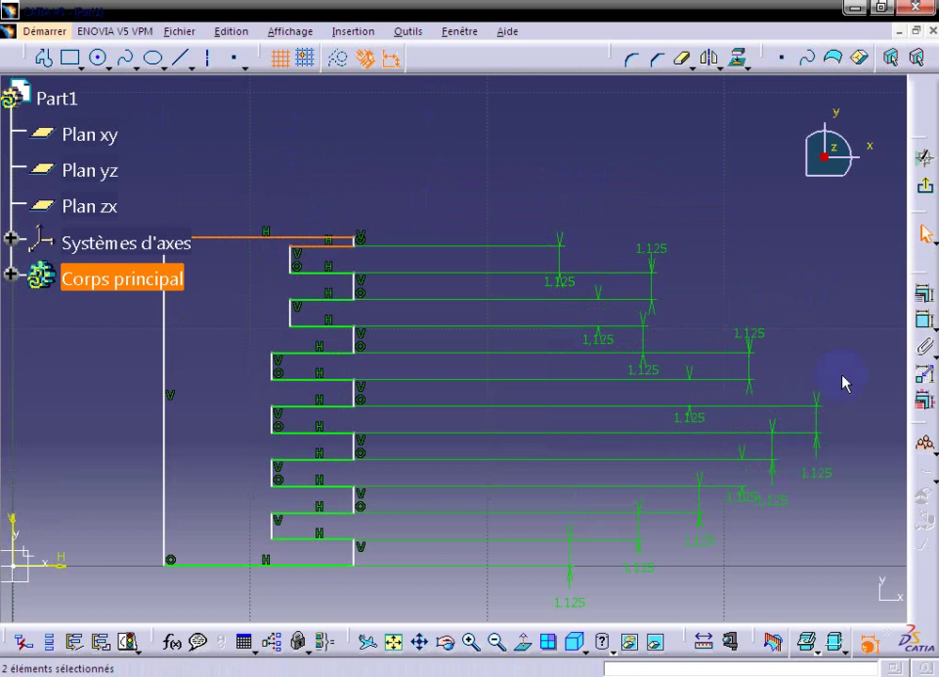
left_click(921, 324)
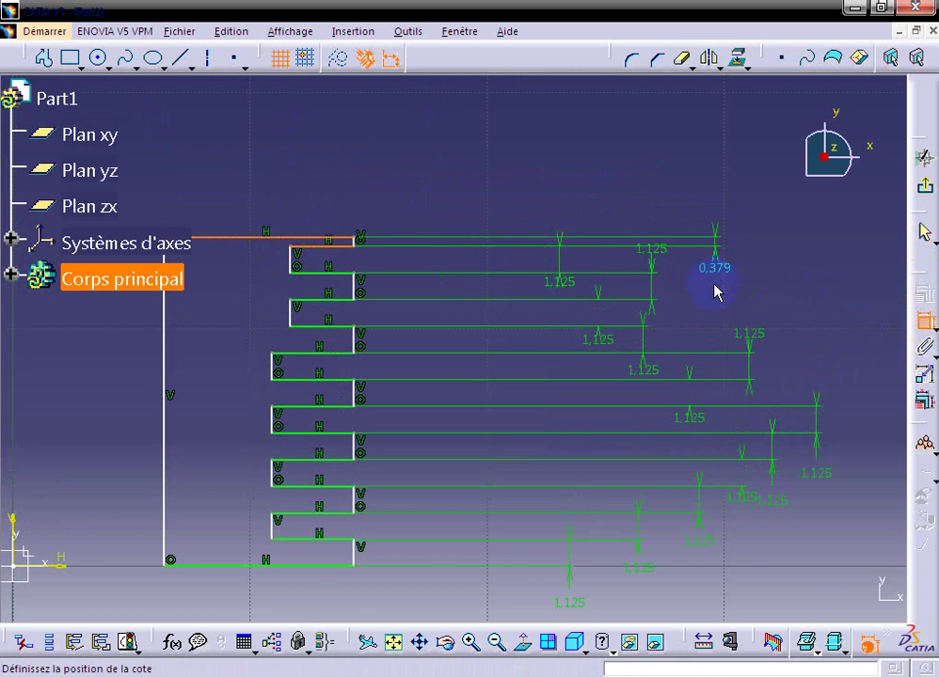
double_click(712, 273)
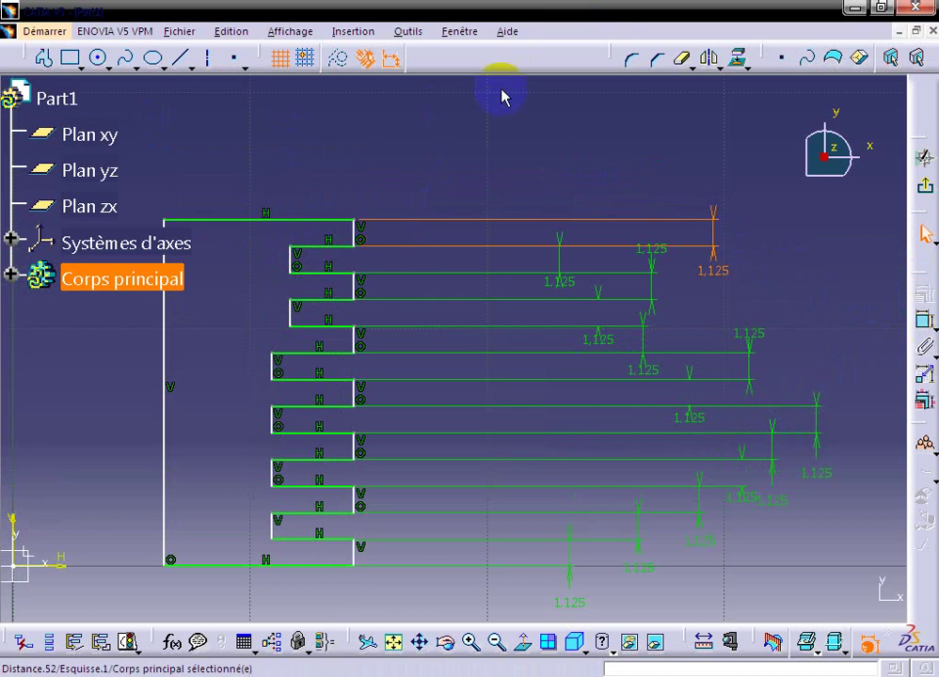
Select the vertical constraints along the stepped edge.
left_click(375, 233)
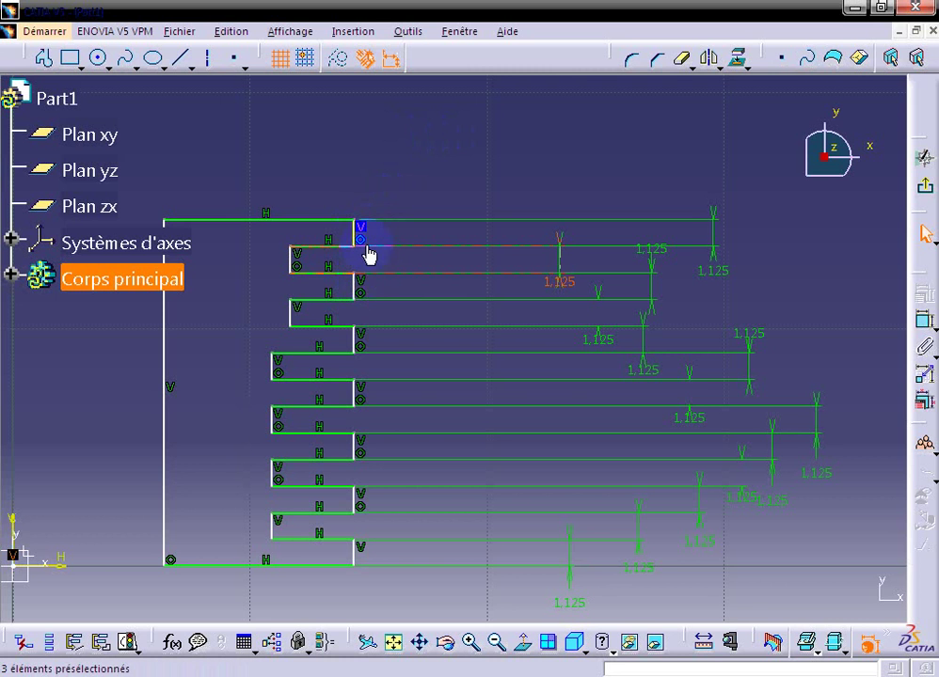
left_click(361, 280, "ctrl")
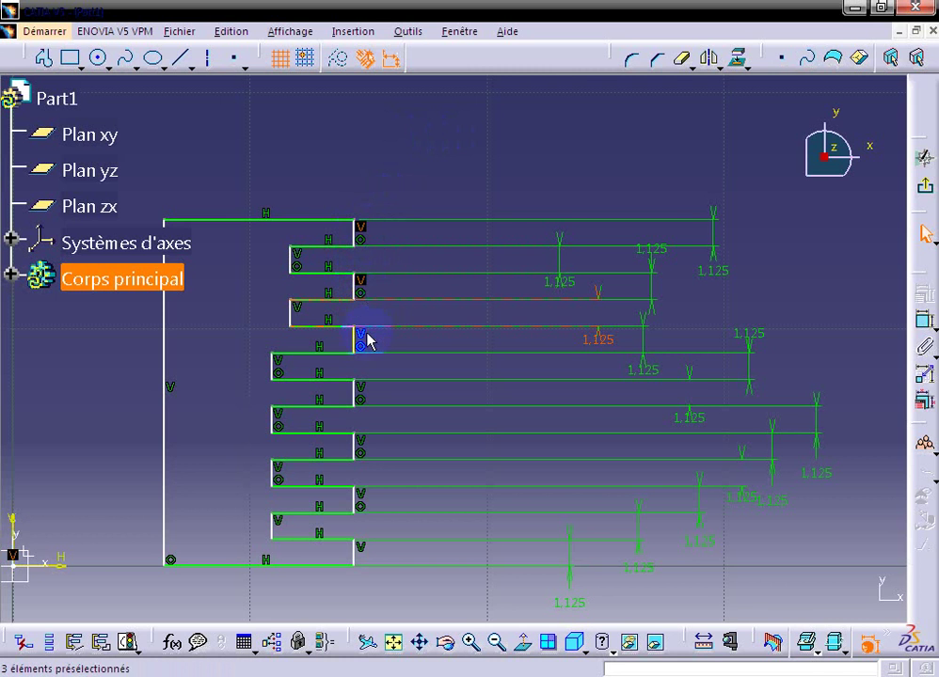
left_click(363, 334, "ctrl")
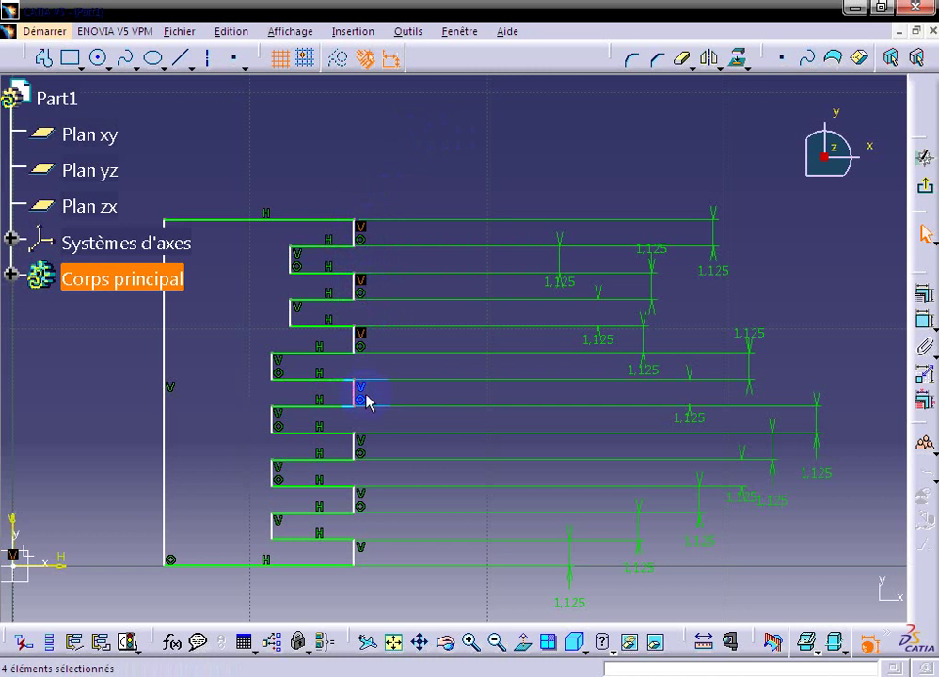
Select the four lower V constraints on the right-hand step edges and delete them with Supprimer.
left_click(355, 392, "ctrl")
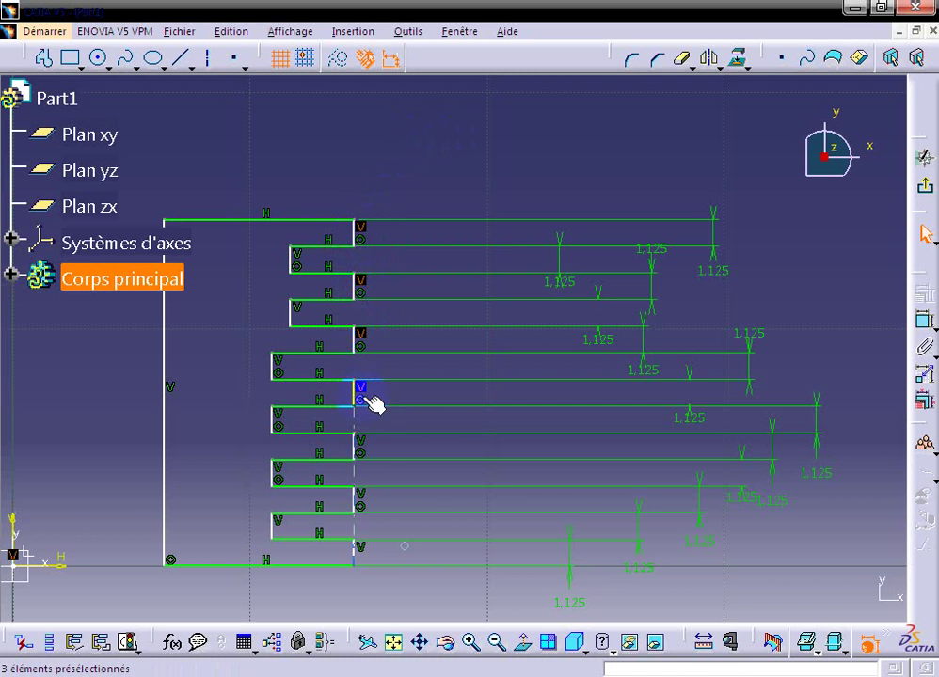
left_click(365, 444, "ctrl")
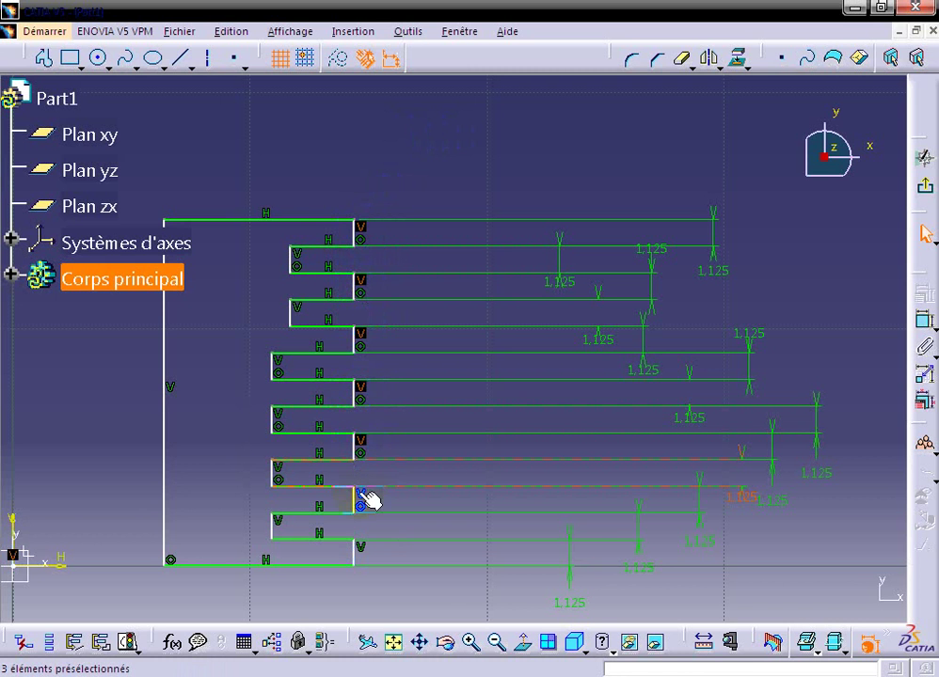
left_click(371, 501, "ctrl")
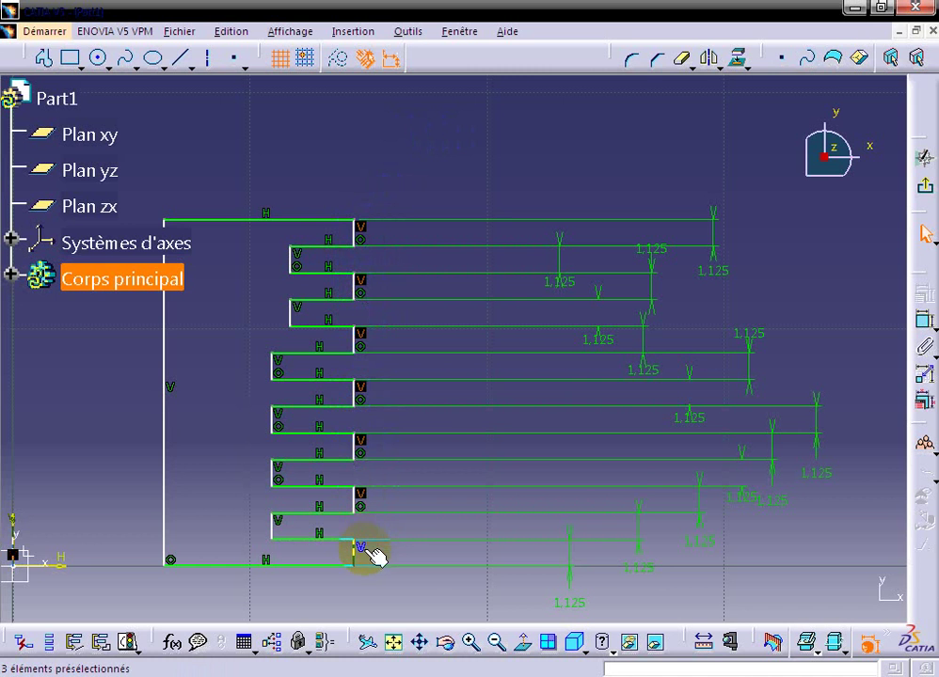
left_click(372, 550, "ctrl")
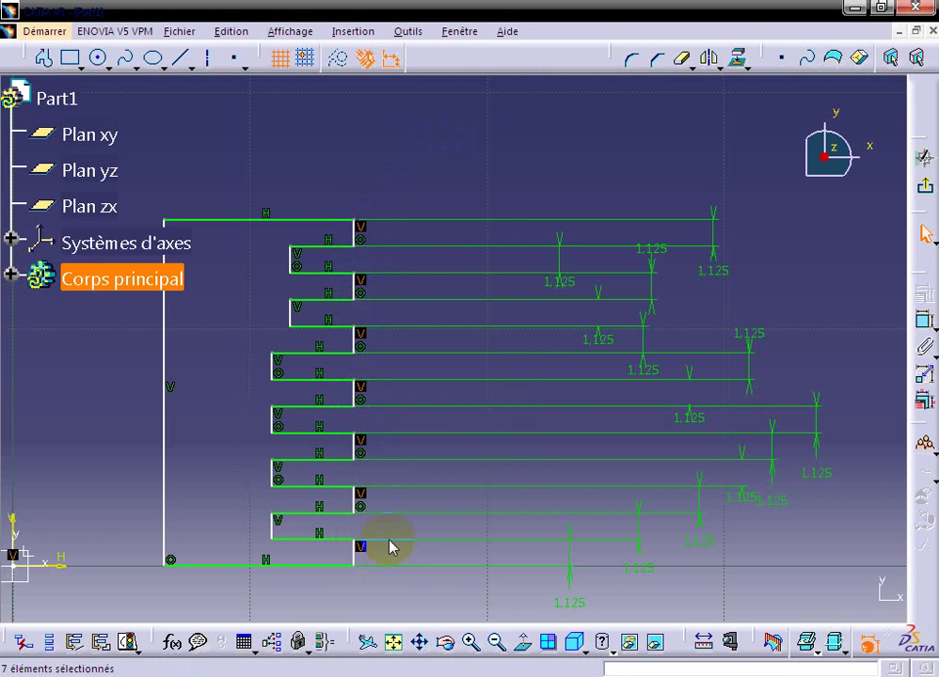
right_click(364, 548)
left_click(385, 503)
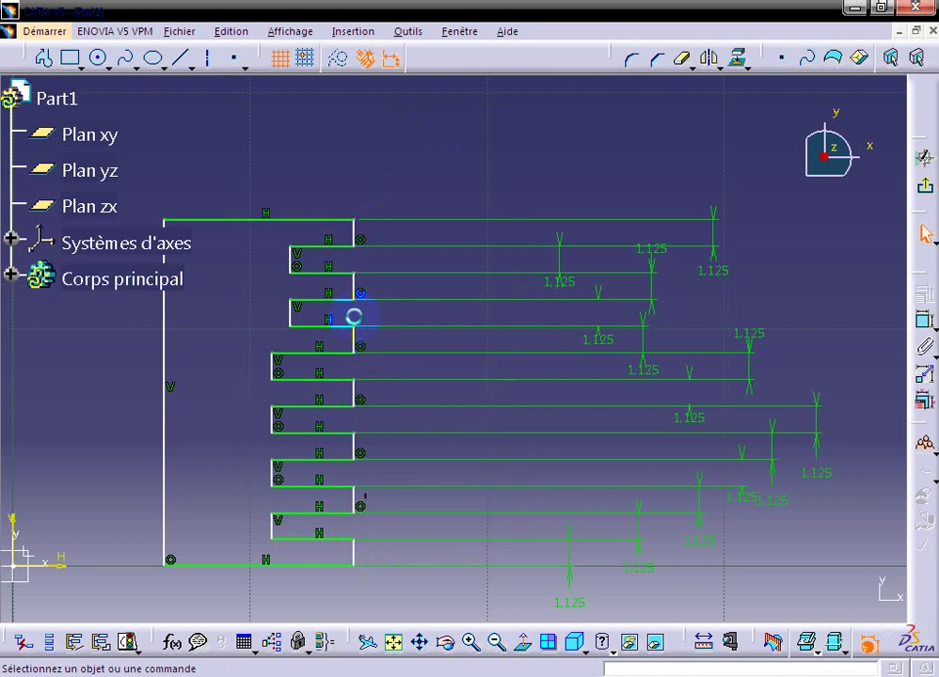
Make the top right-hand step edges coincident with the edges below them.
left_click(356, 235)
left_click(388, 293, "ctrl")
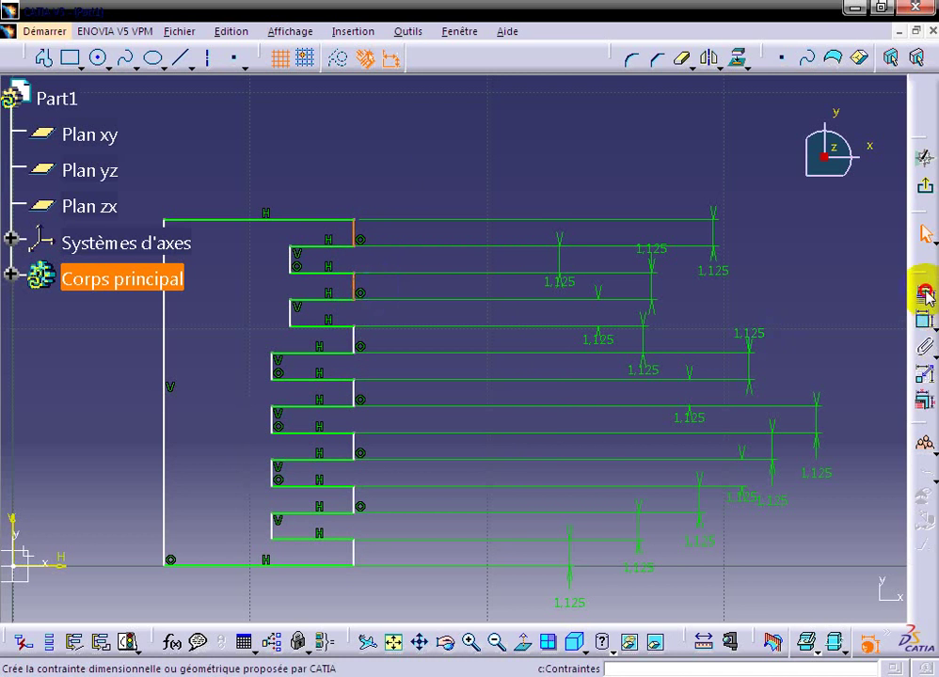
left_click(924, 292)
left_click(478, 280)
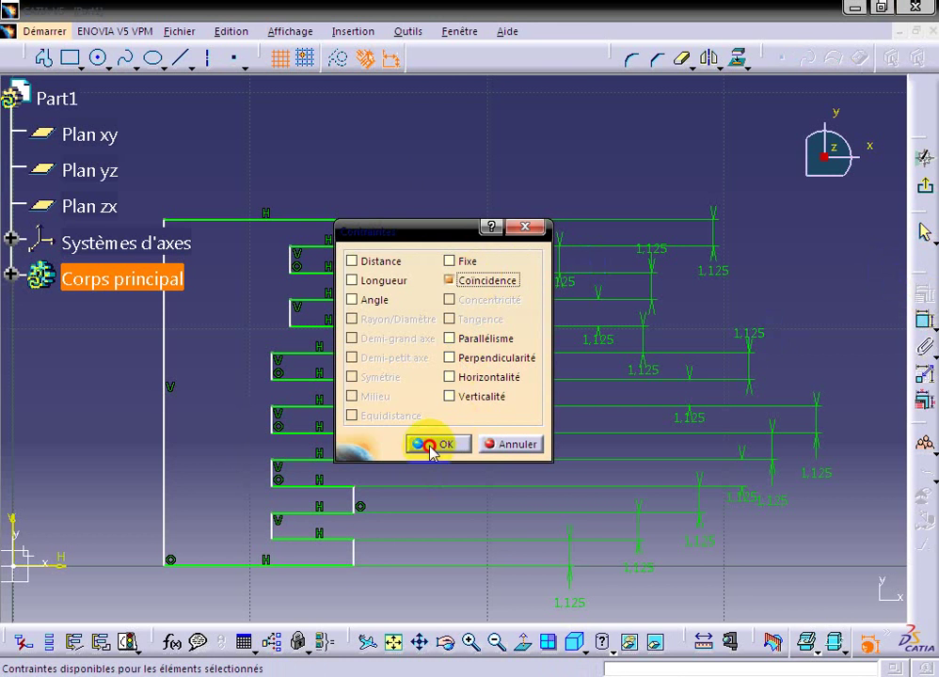
left_click(428, 444)
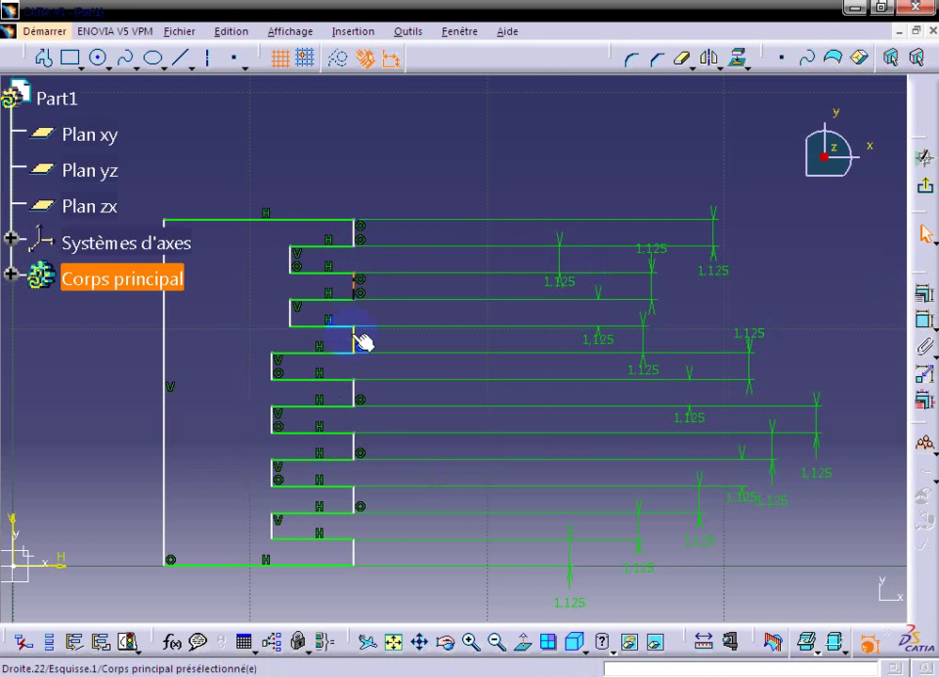
left_click(355, 287)
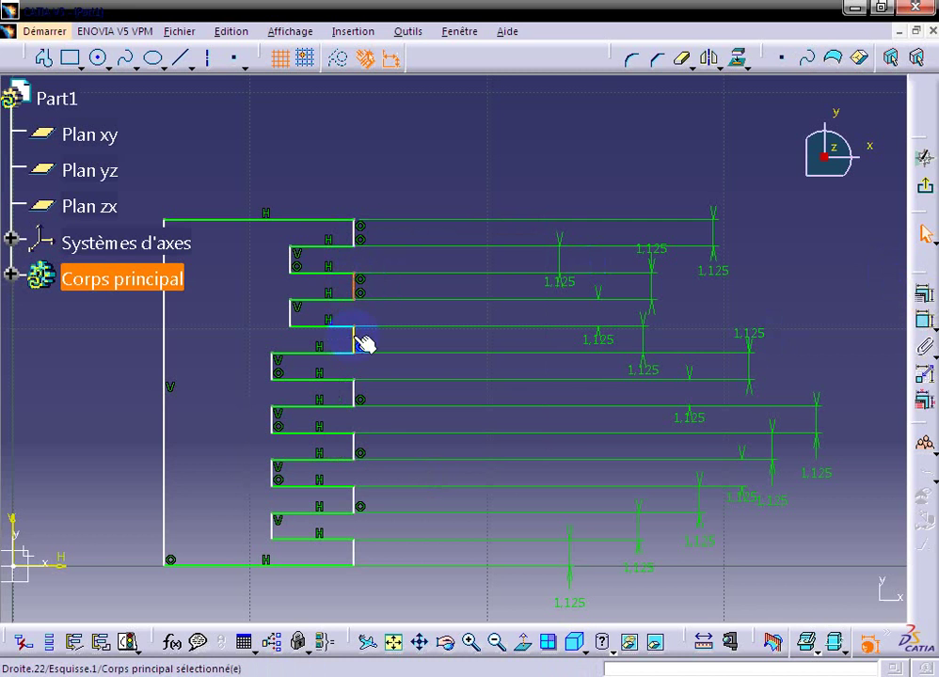
left_click(924, 293)
left_click(480, 282)
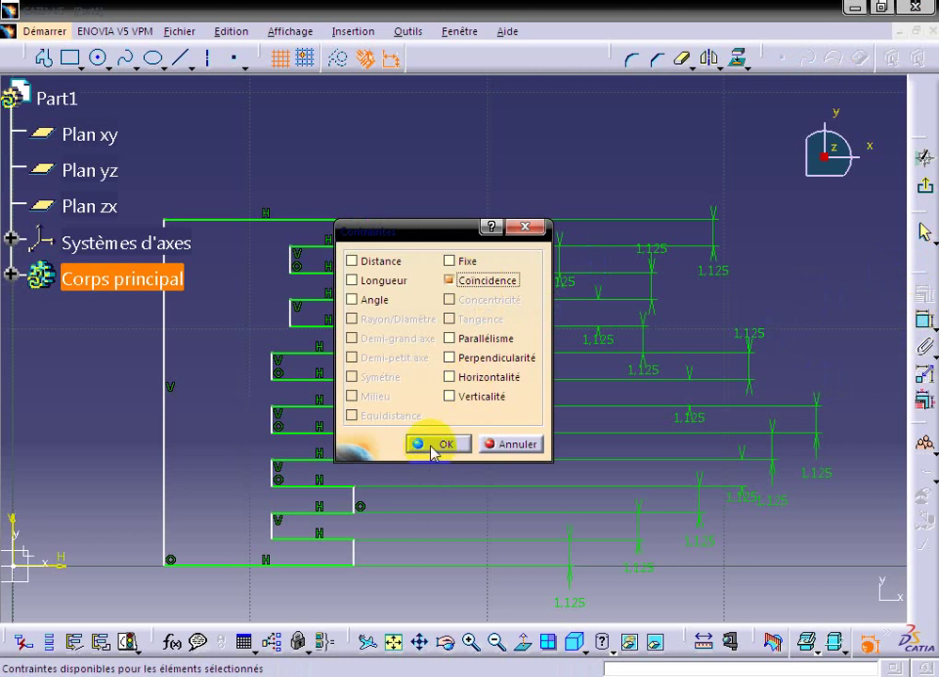
left_click(432, 444)
Add Coïncidence constraints between the middle pairs of right-hand step edges.
left_click(356, 341)
left_click(355, 393, "ctrl")
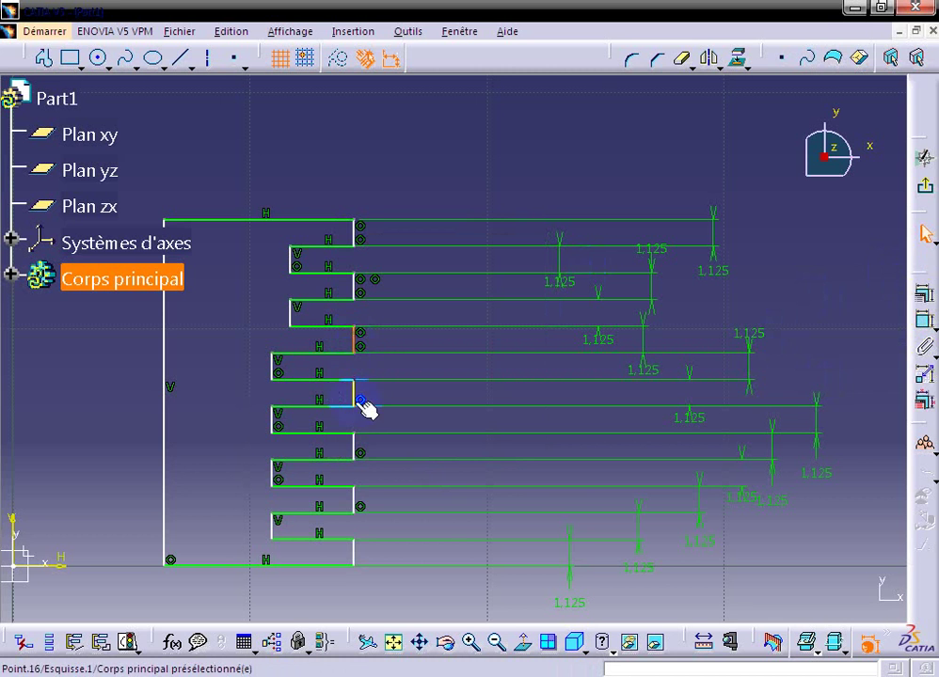
left_click(923, 294)
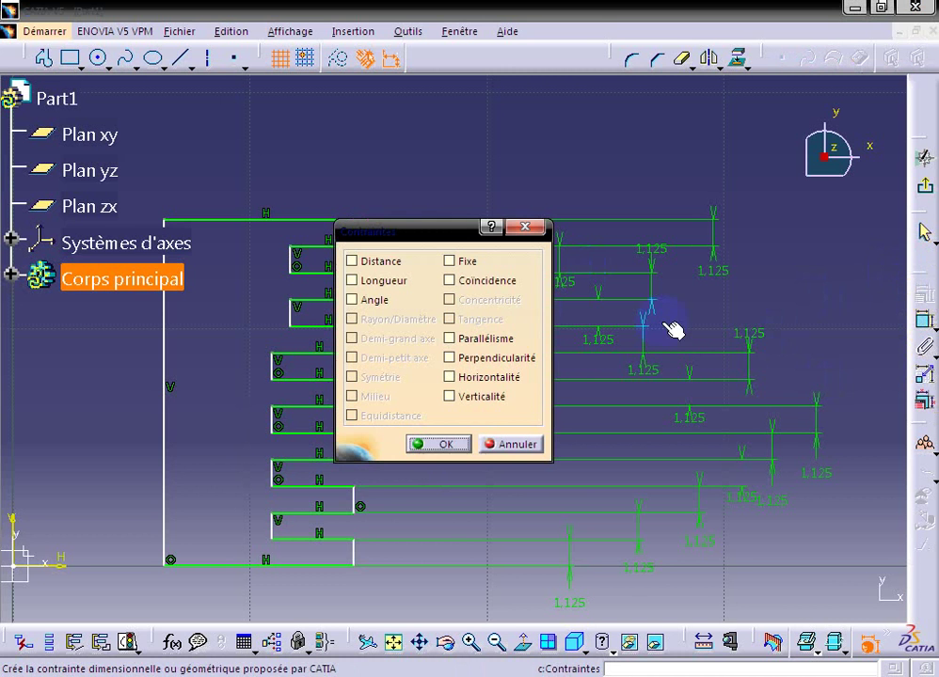
left_click(468, 282)
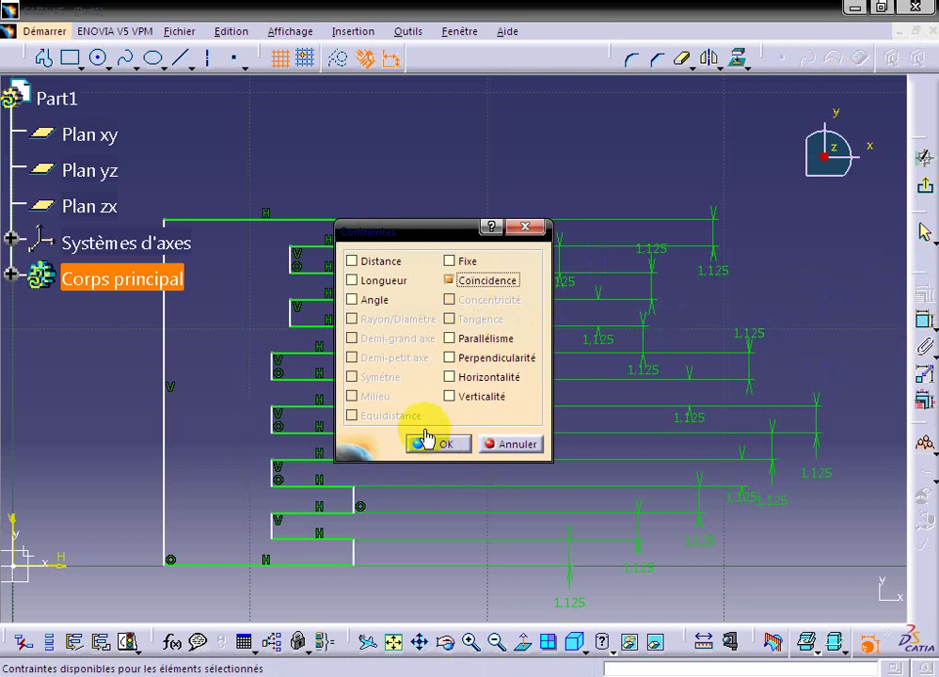
left_click(425, 444)
left_click(361, 402)
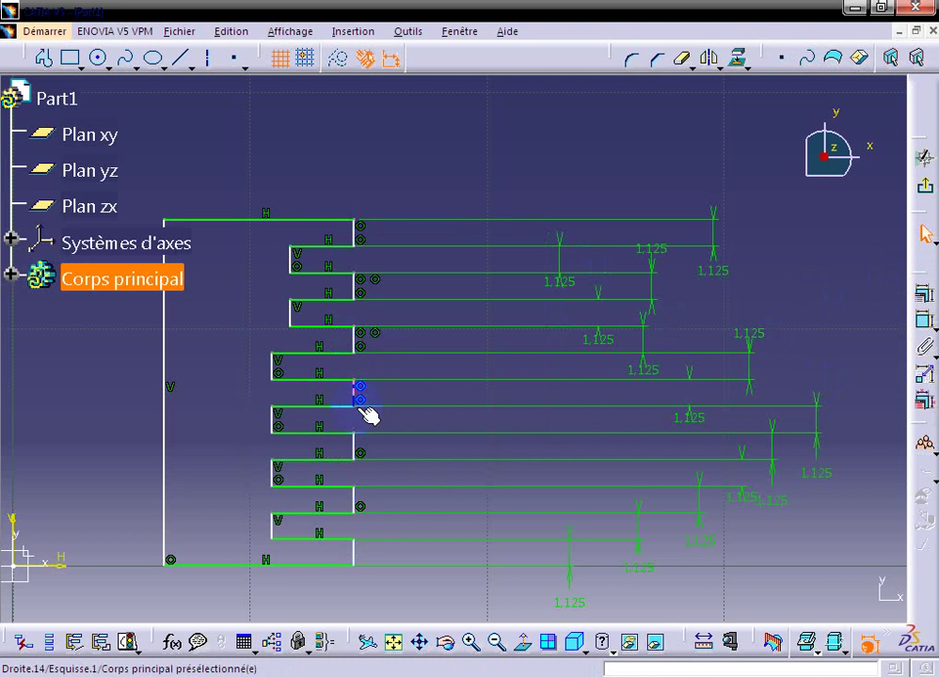
left_click(362, 458, "ctrl")
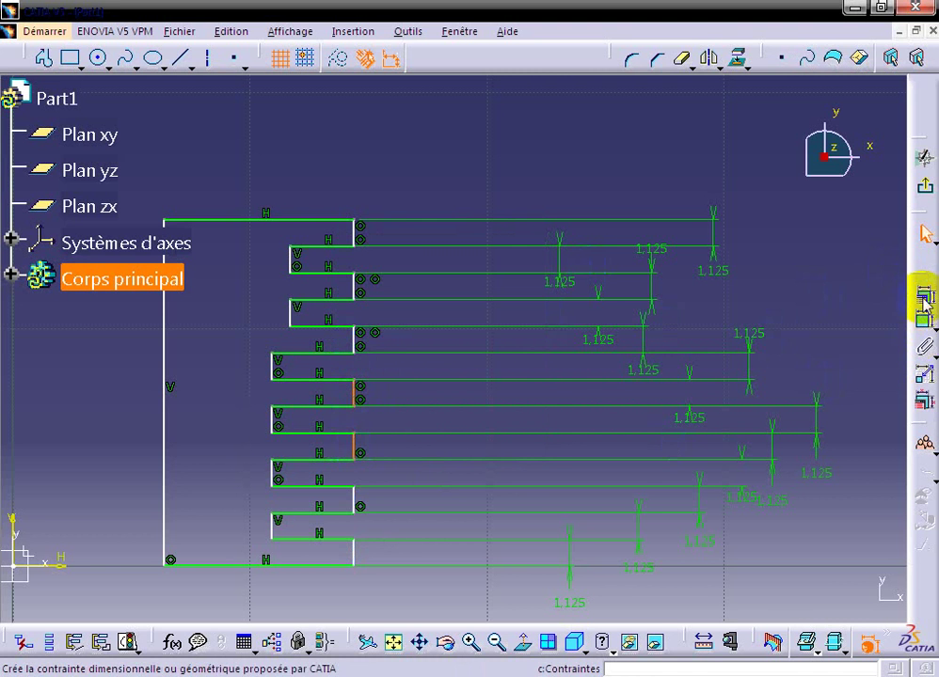
left_click(923, 293)
left_click(478, 283)
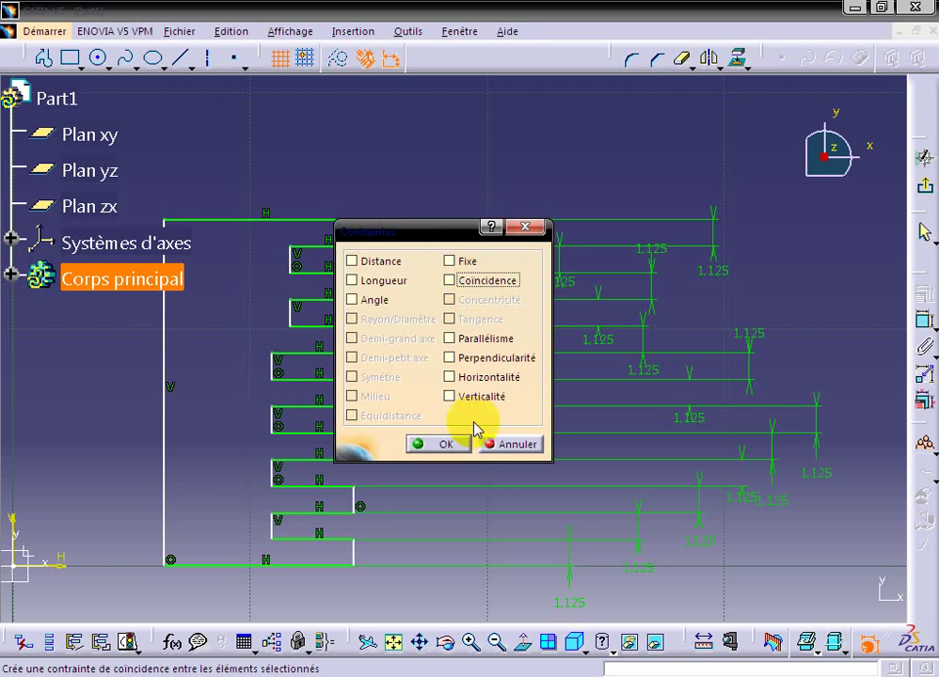
left_click(446, 444)
Link the lowest right-hand step edges with Coïncidence, down to the bottom step.
left_click(360, 456)
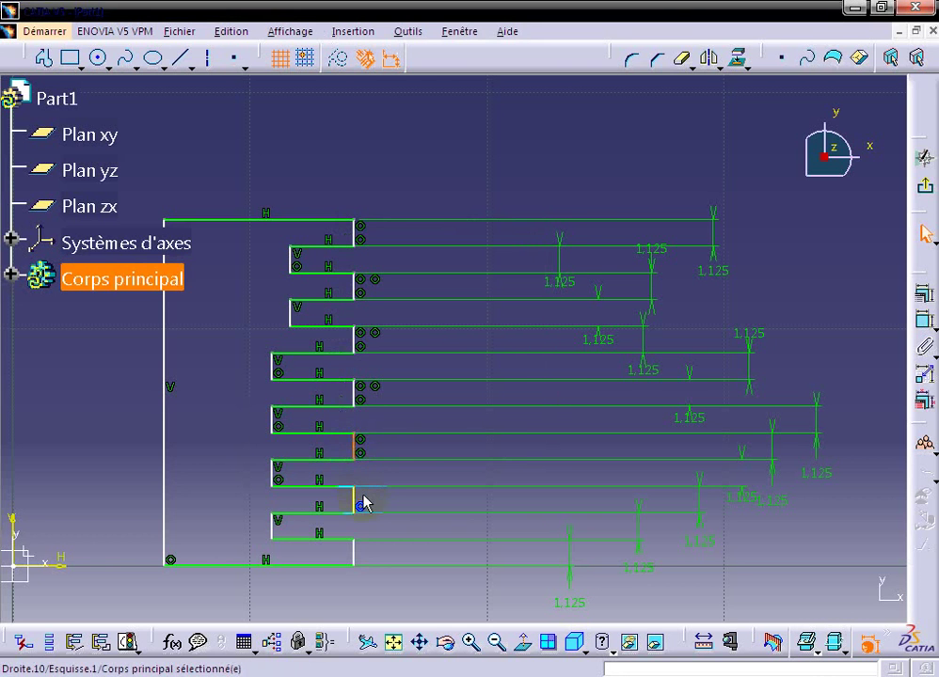
left_click(365, 508, "ctrl")
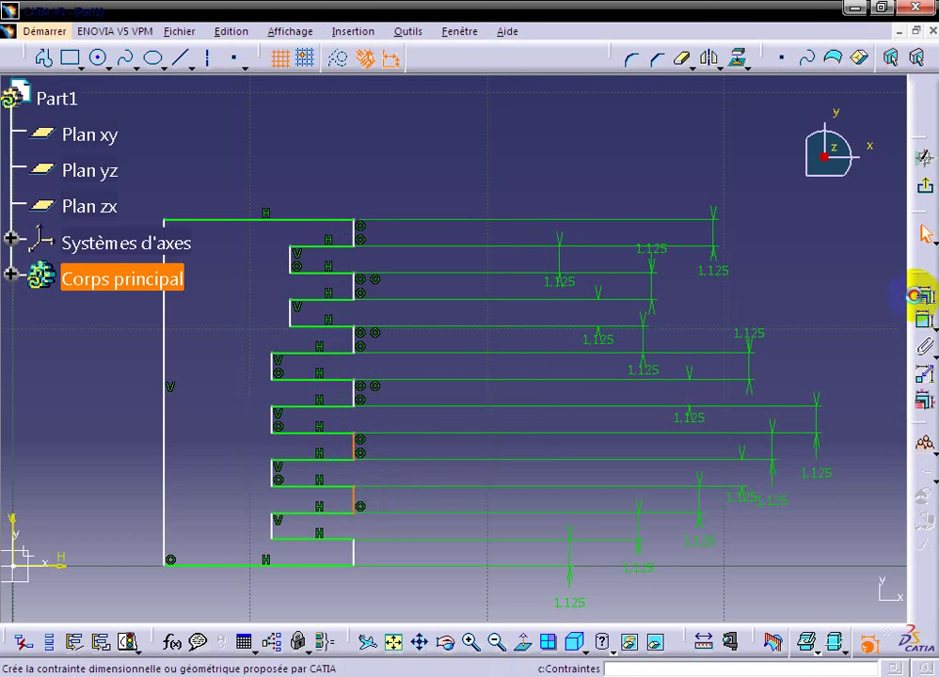
left_click(923, 293)
left_click(480, 281)
left_click(438, 444)
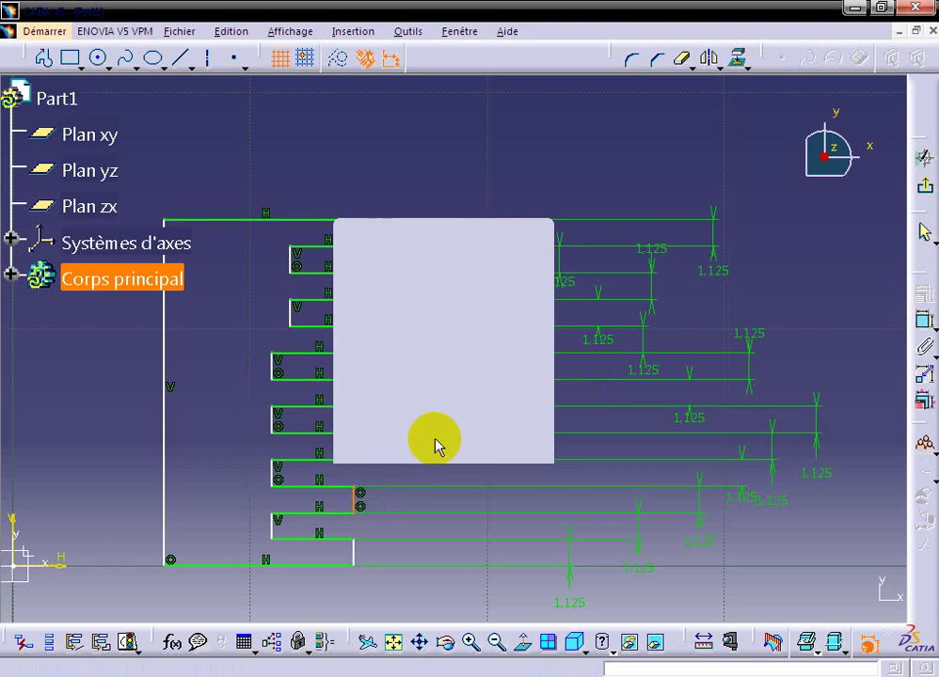
left_click(354, 553)
left_click(355, 499, "ctrl")
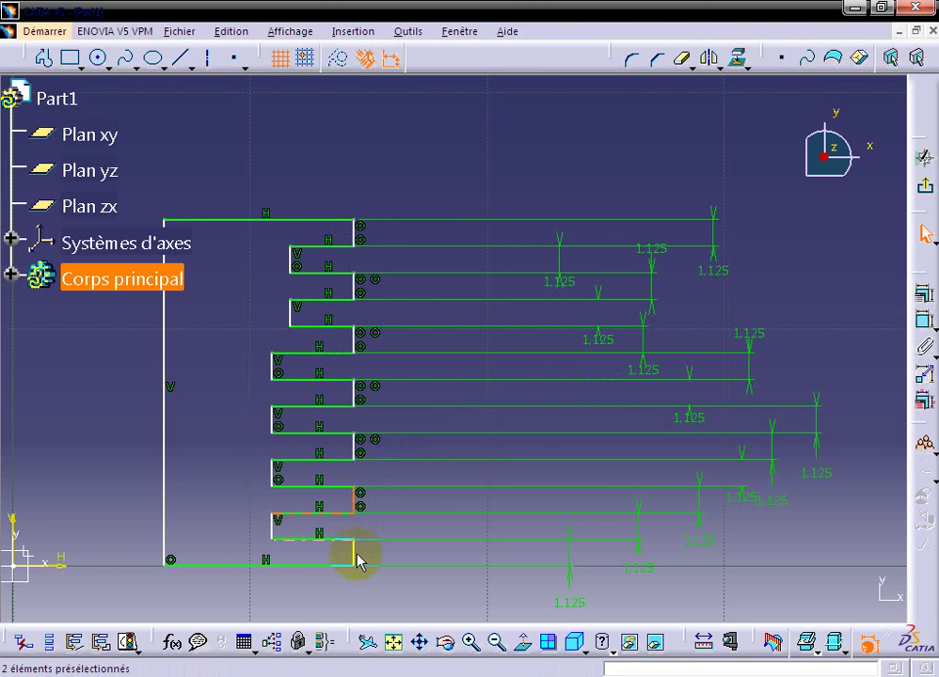
left_click(923, 294)
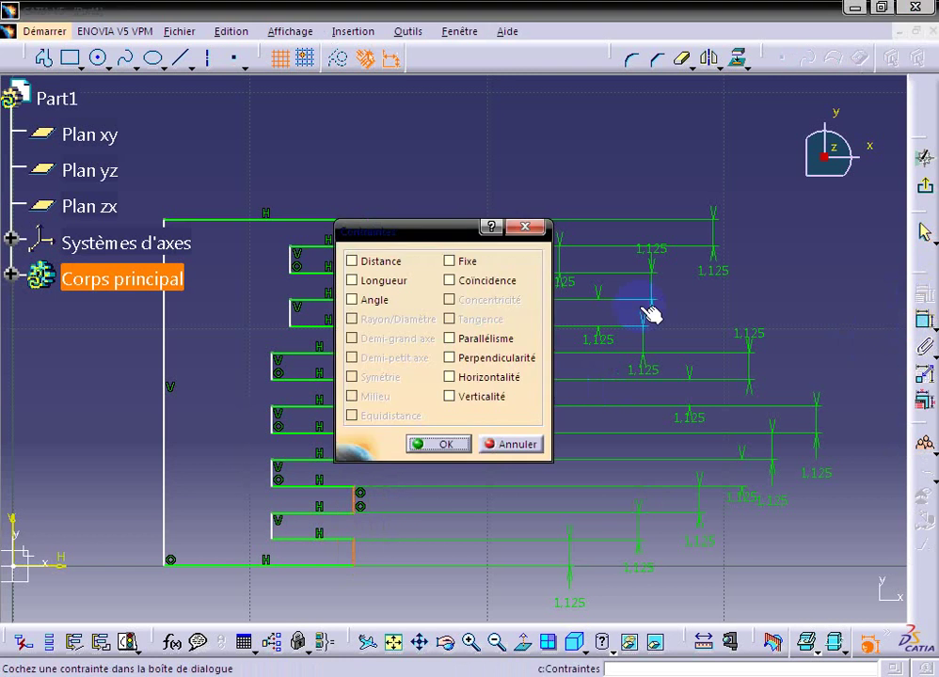
left_click(480, 282)
left_click(438, 444)
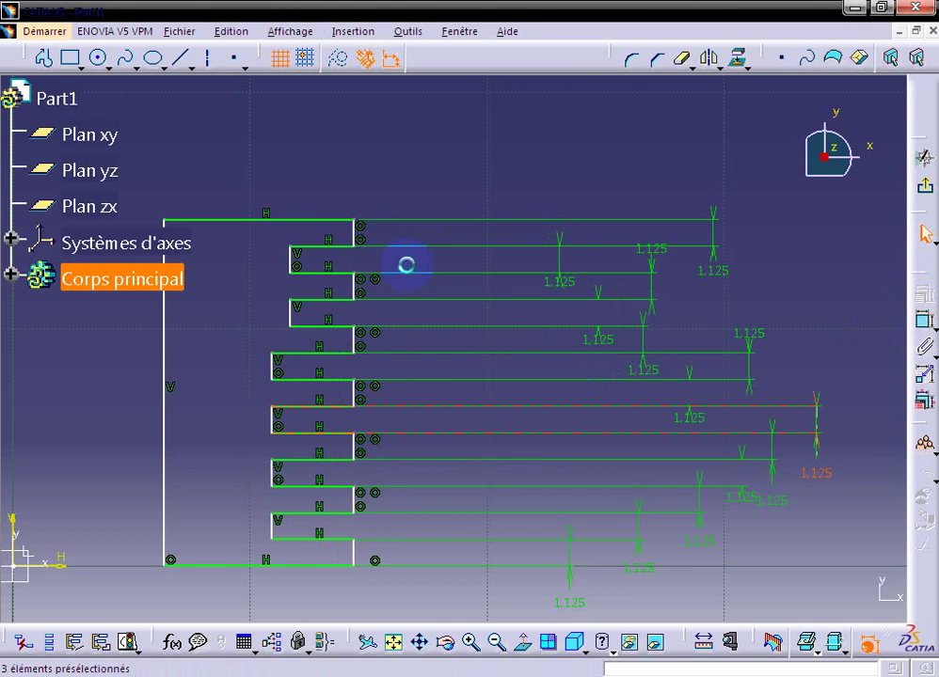
Dimension the long left edge from the vertical axis, changing 6.367 to 22.25/2 (11.125 mm).
left_click_drag(361, 226, 398, 227)
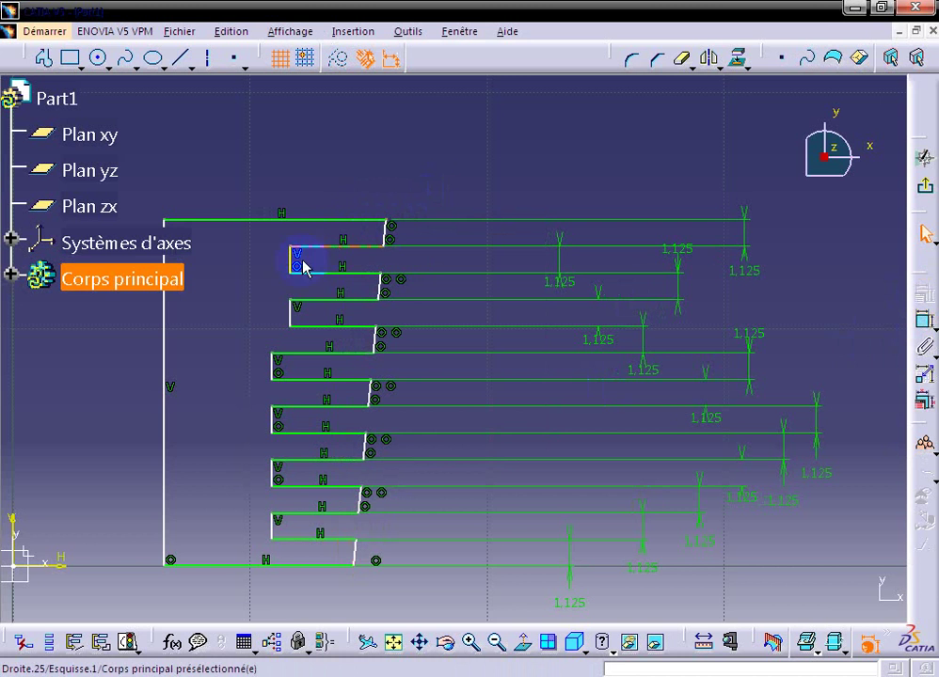
middle_click_drag(269, 260, 490, 297)
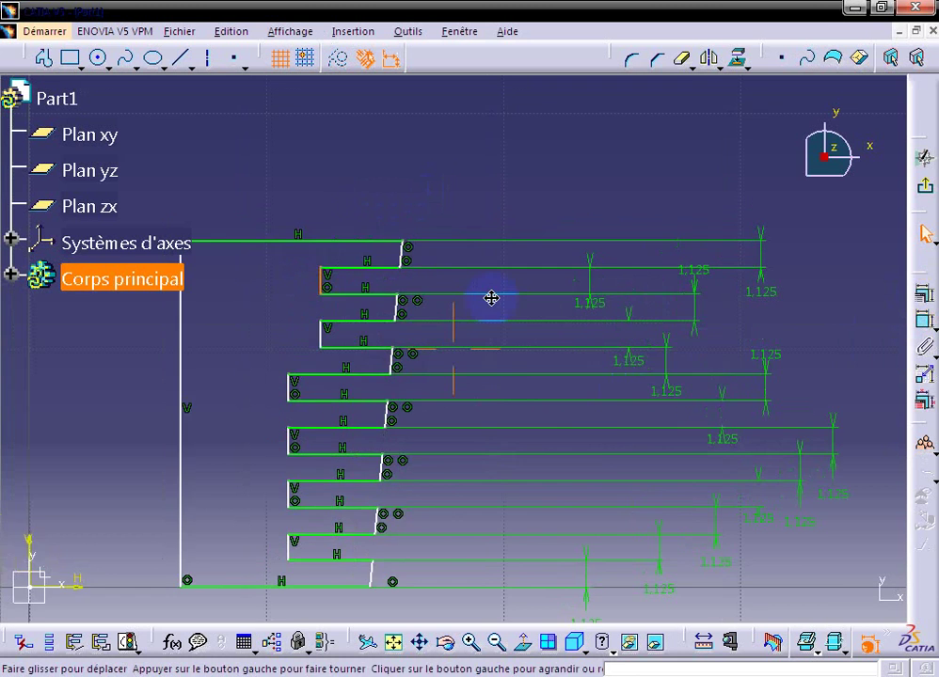
middle_click_drag(441, 419, 399, 389)
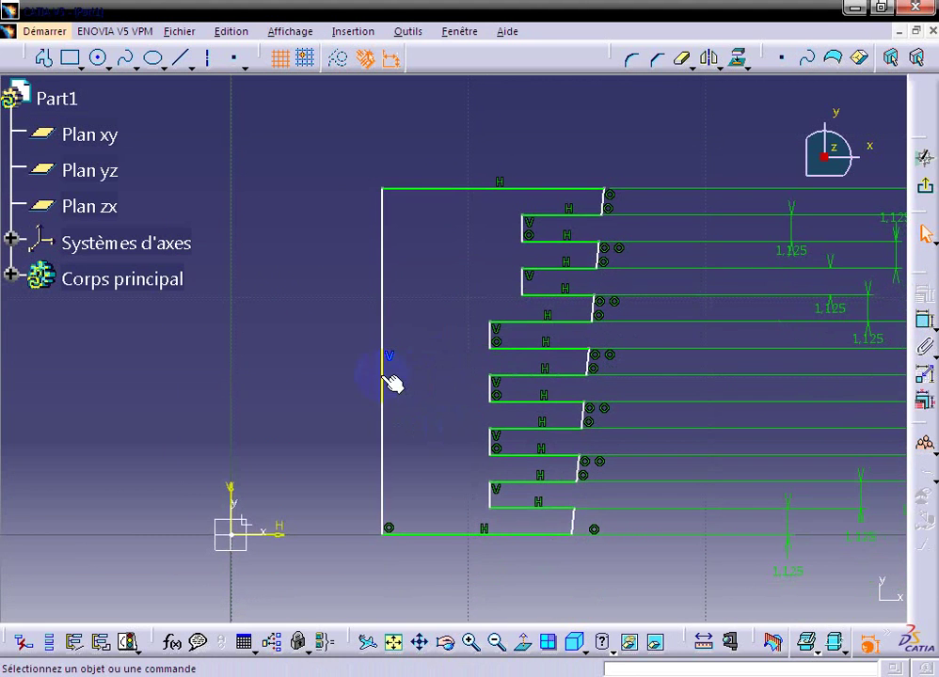
left_click(384, 378)
left_click(229, 493, "ctrl")
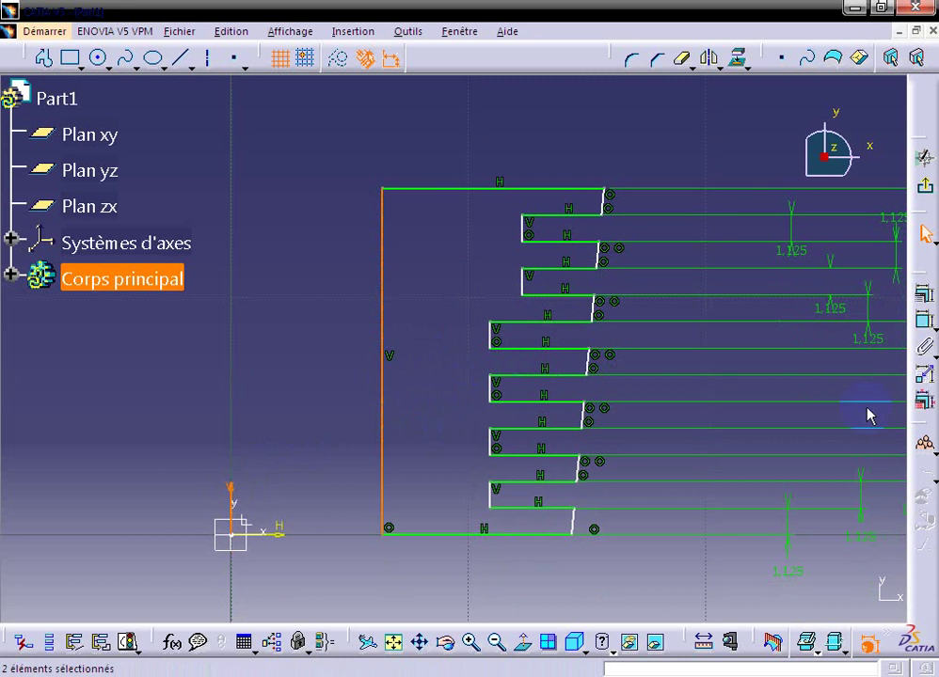
left_click(920, 323)
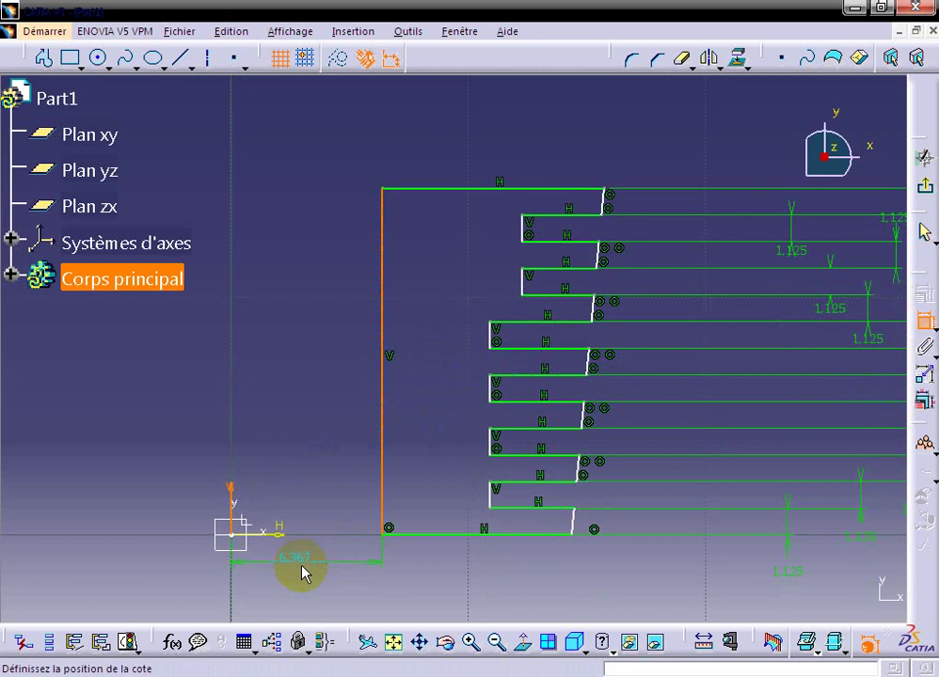
left_click(303, 564)
type("22.25/")
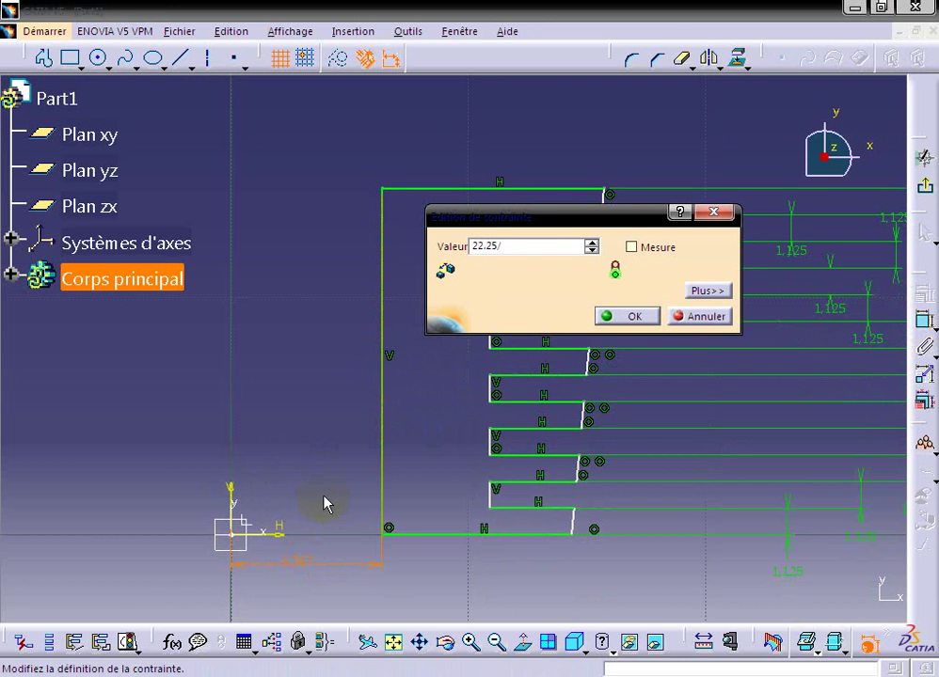
type("2")
key("Return")
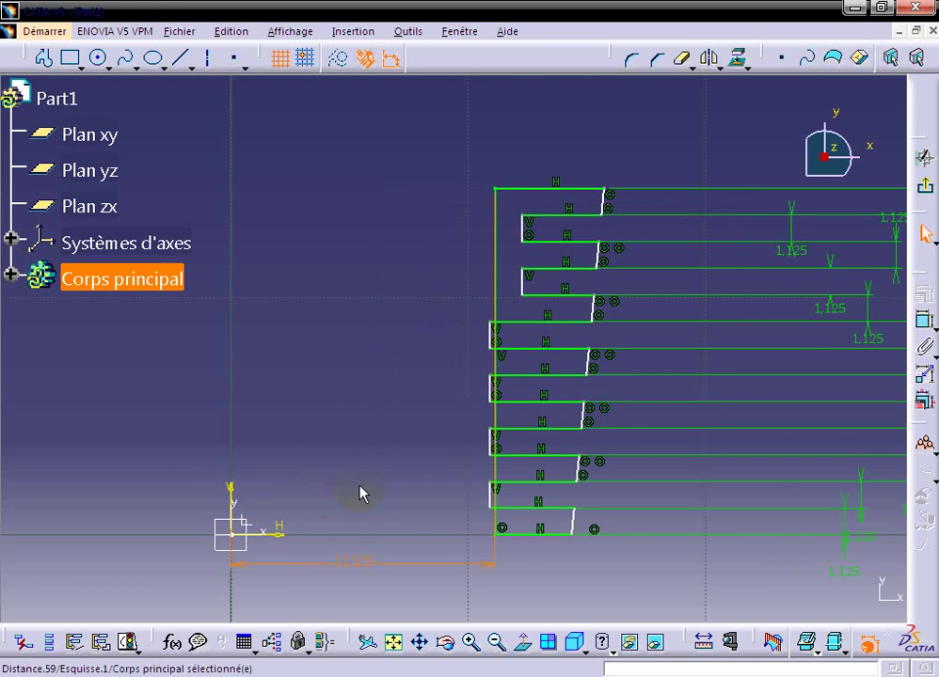
Draw a short profile from the left edge past the top edge, then trim away the old corner.
left_click(497, 249)
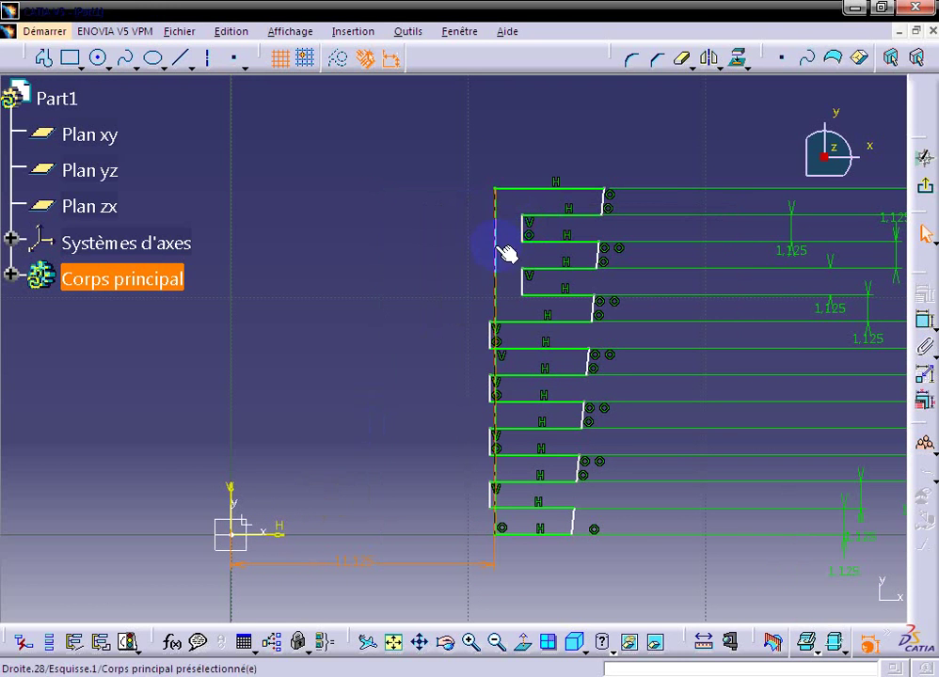
left_click(522, 334)
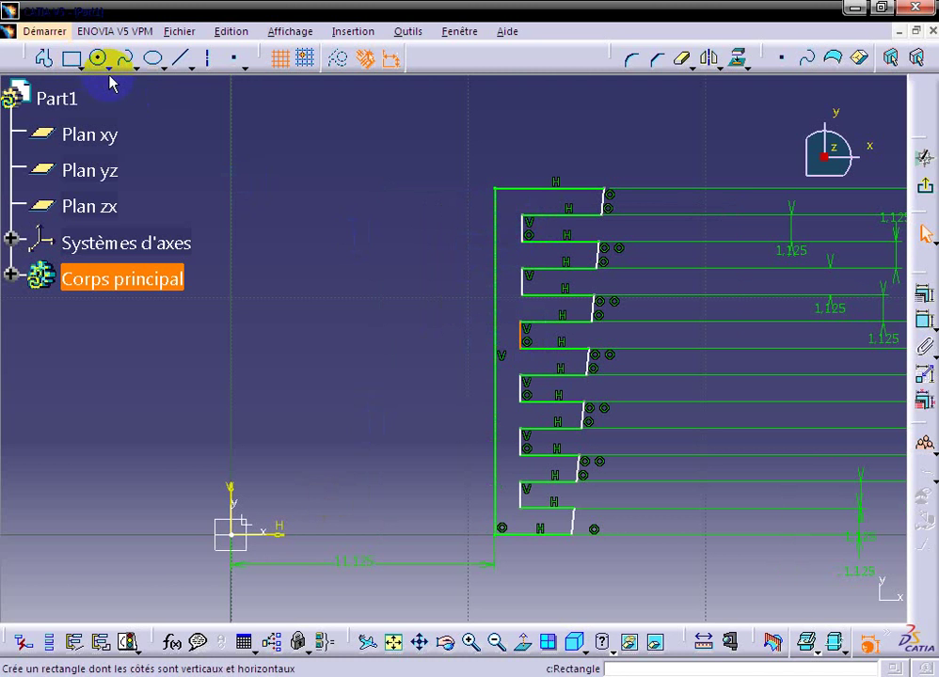
left_click(43, 58)
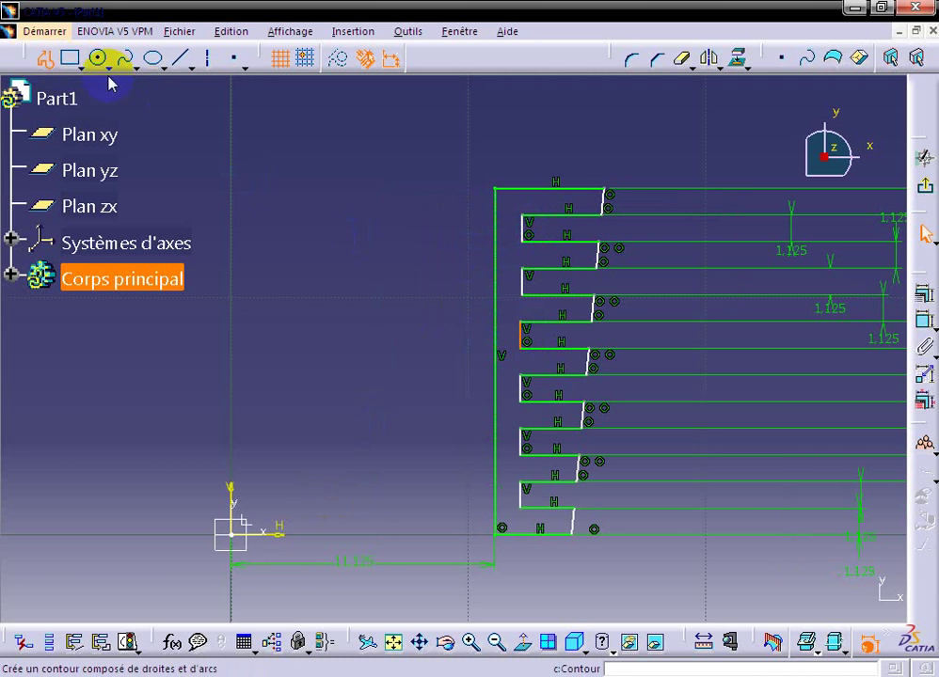
left_click(504, 230)
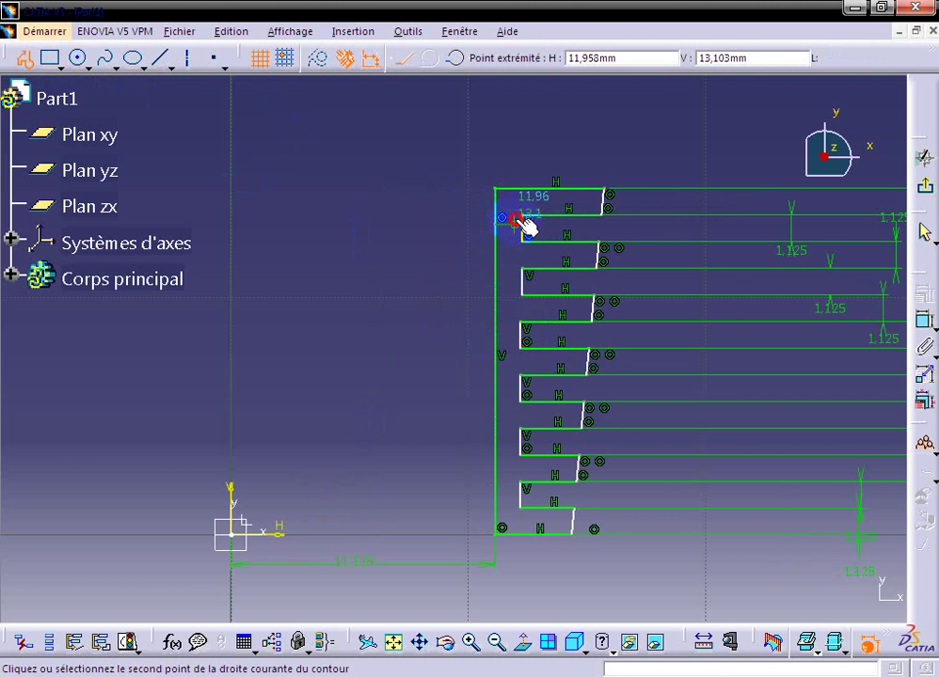
left_click(520, 186)
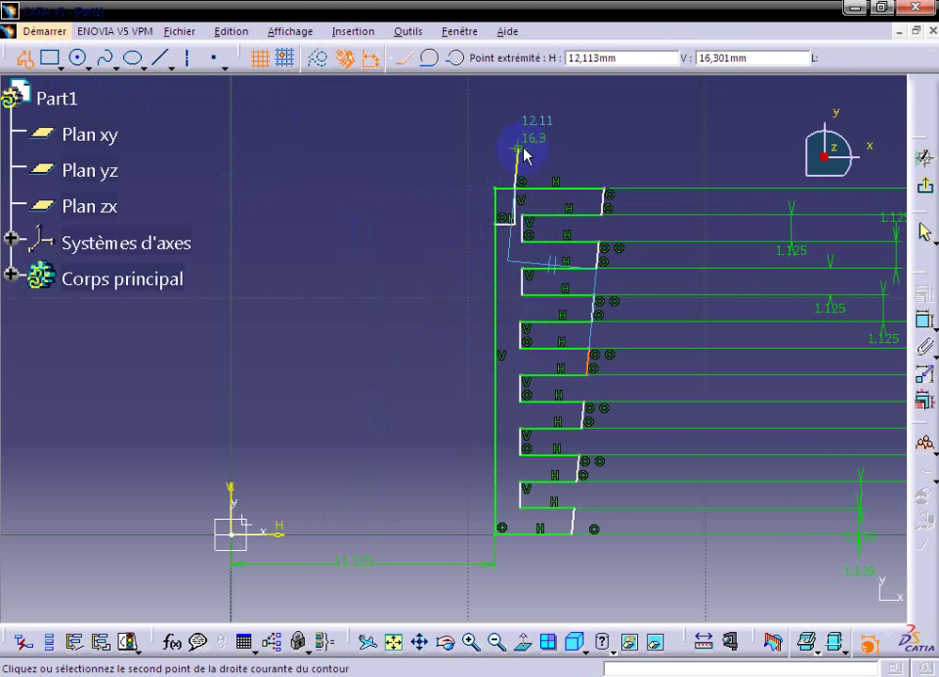
key("Escape")
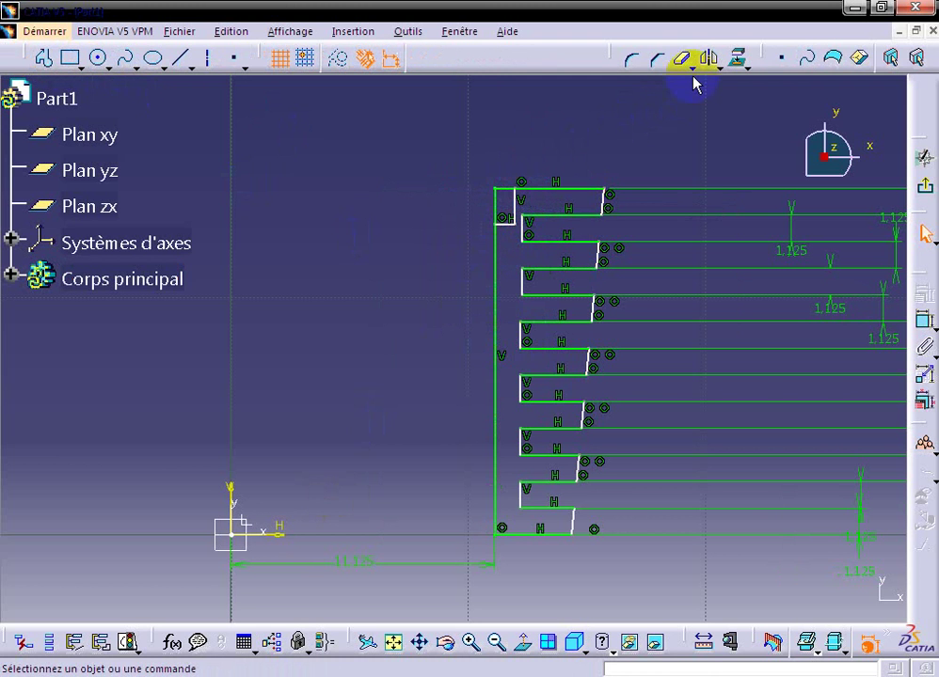
left_click(683, 58)
left_click(489, 203)
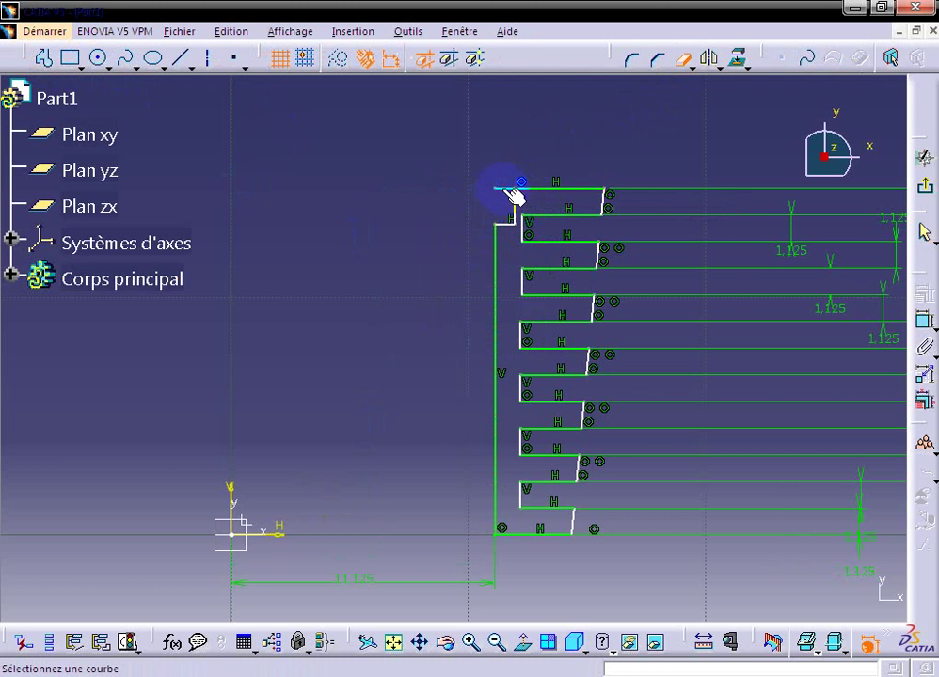
left_click(679, 58)
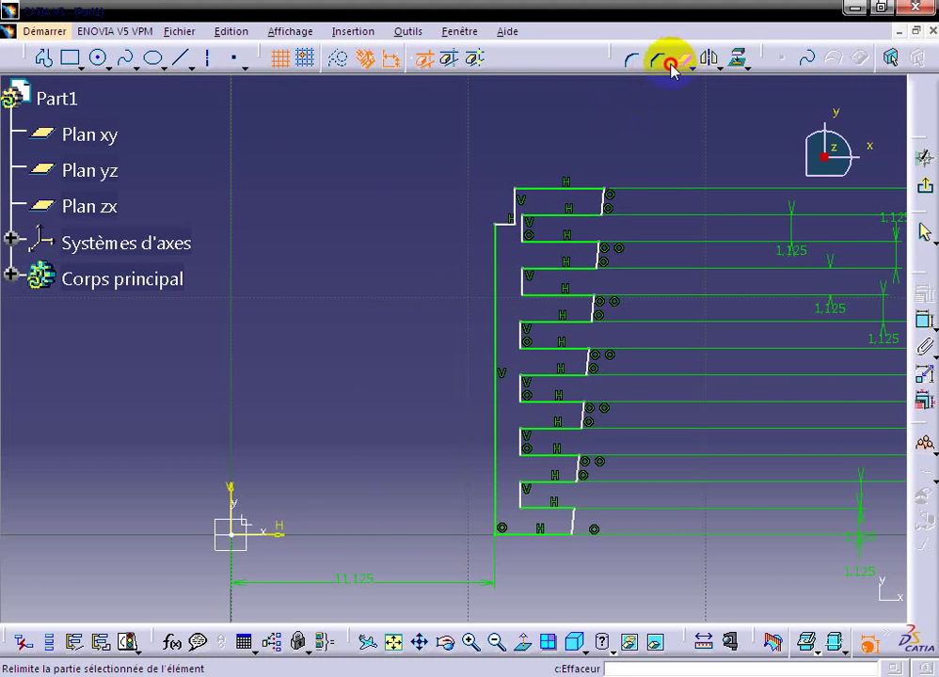
Dimension the notch height against the top edge and set it to 1 mm.
left_click(519, 230)
left_click(923, 318)
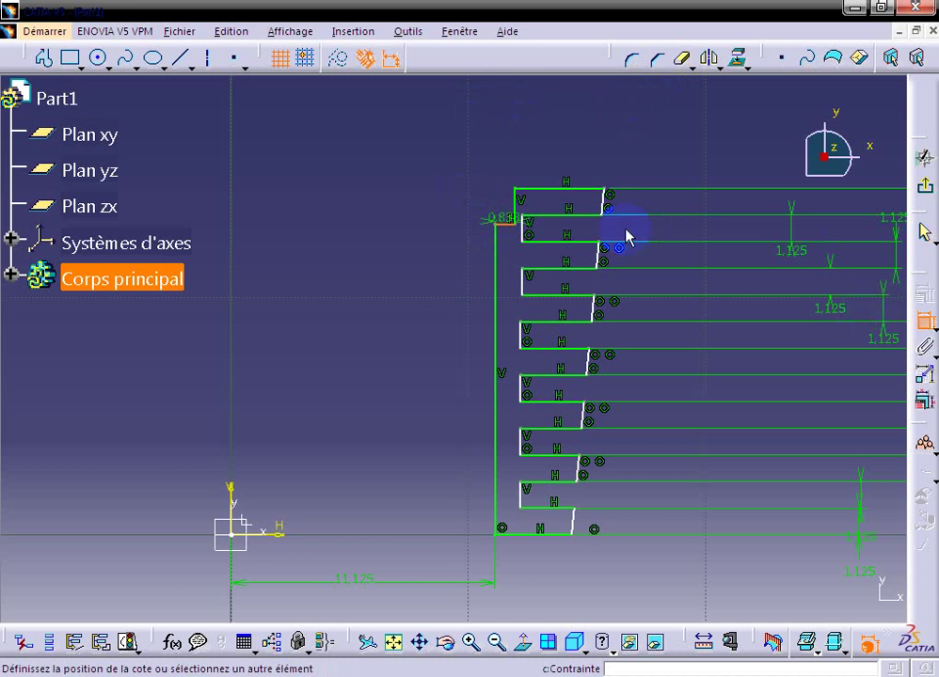
left_click(570, 190)
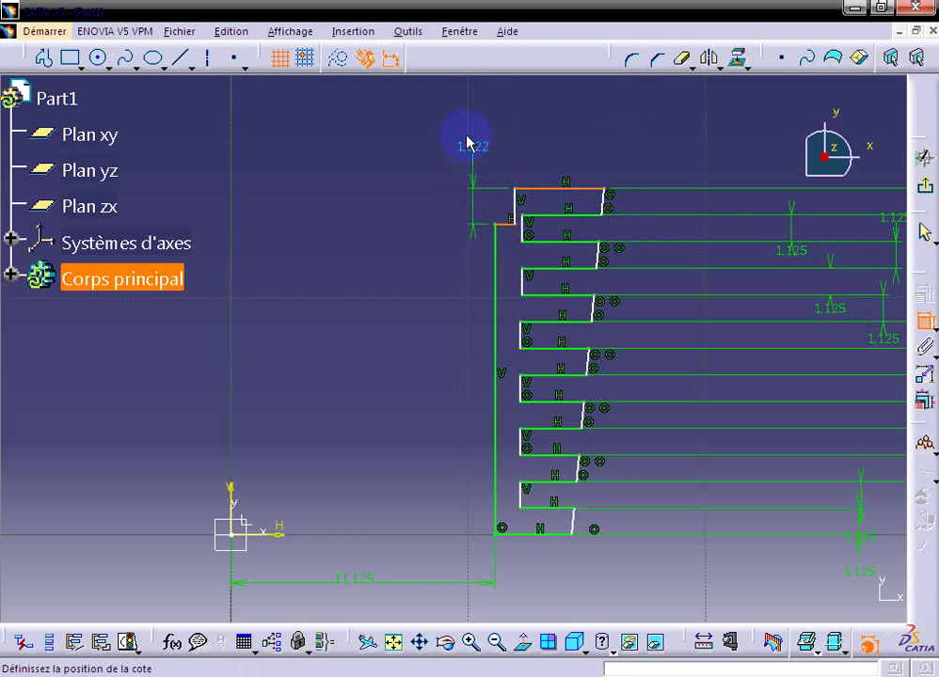
left_click(398, 160)
double_click(402, 158)
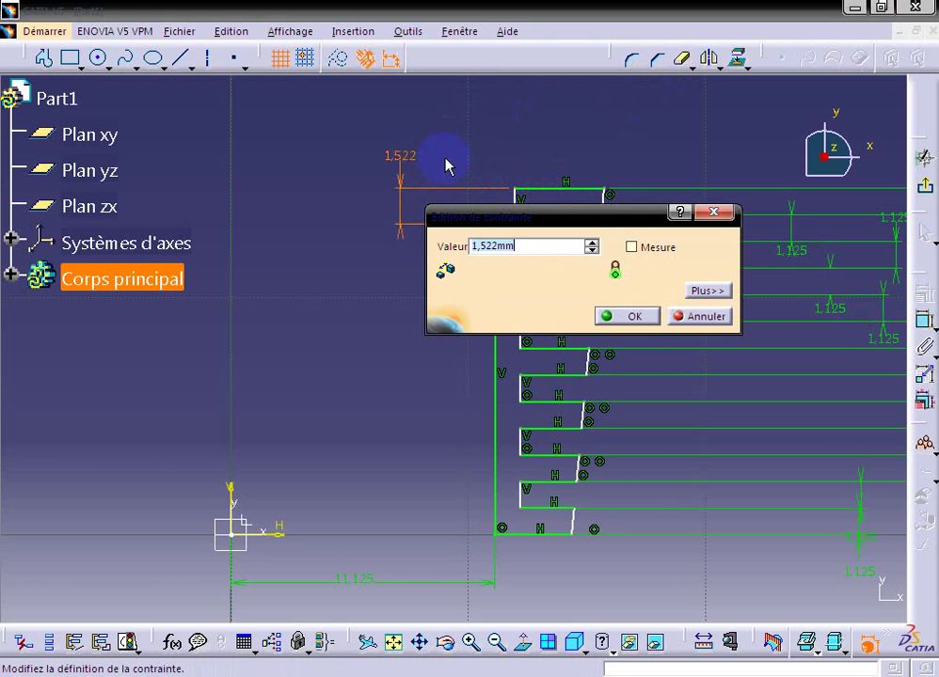
type("1")
key("Return")
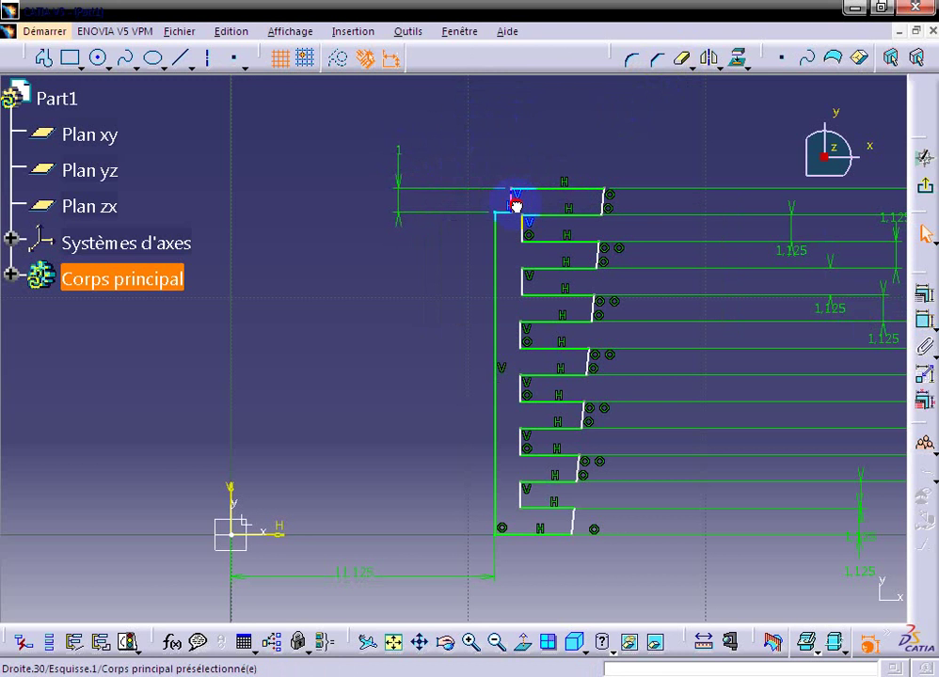
Set the notch edge 23.75/2 (11.875 mm) from the axis and widen the first rib step.
left_click(517, 205)
left_click(920, 320)
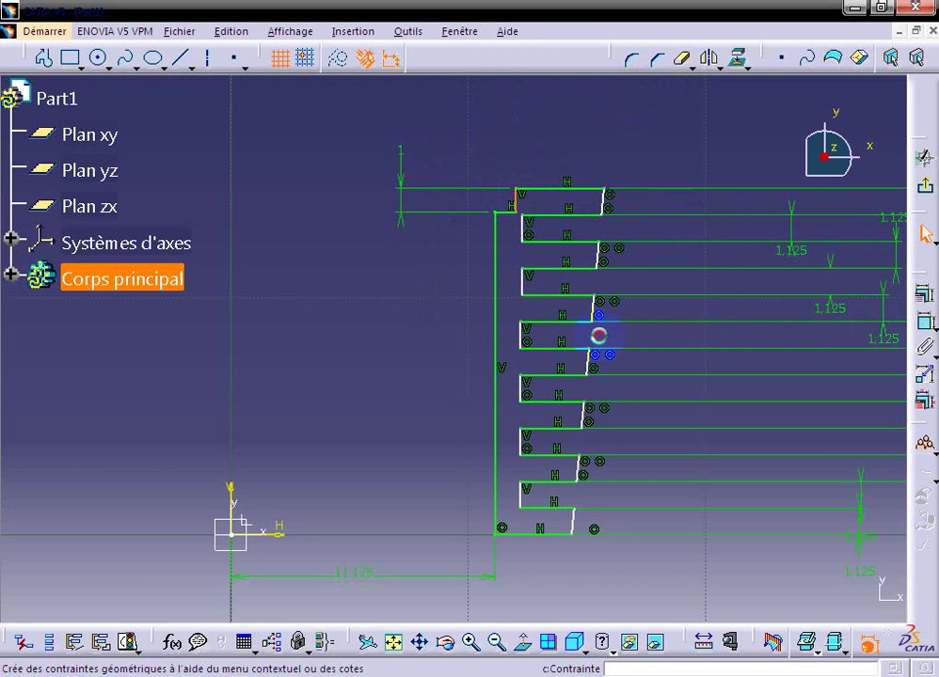
left_click(278, 435)
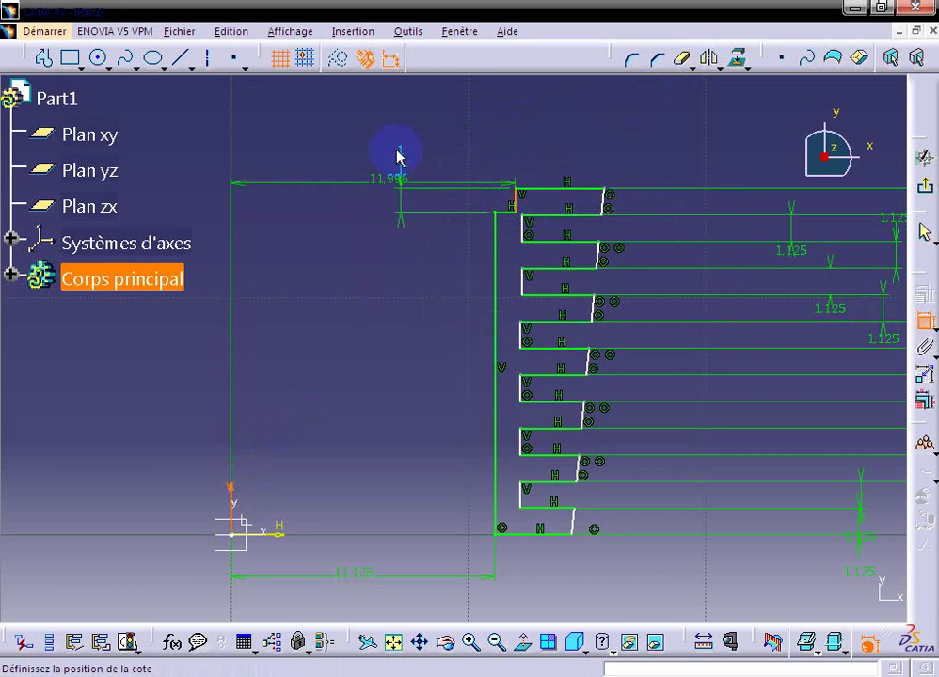
left_click(392, 129)
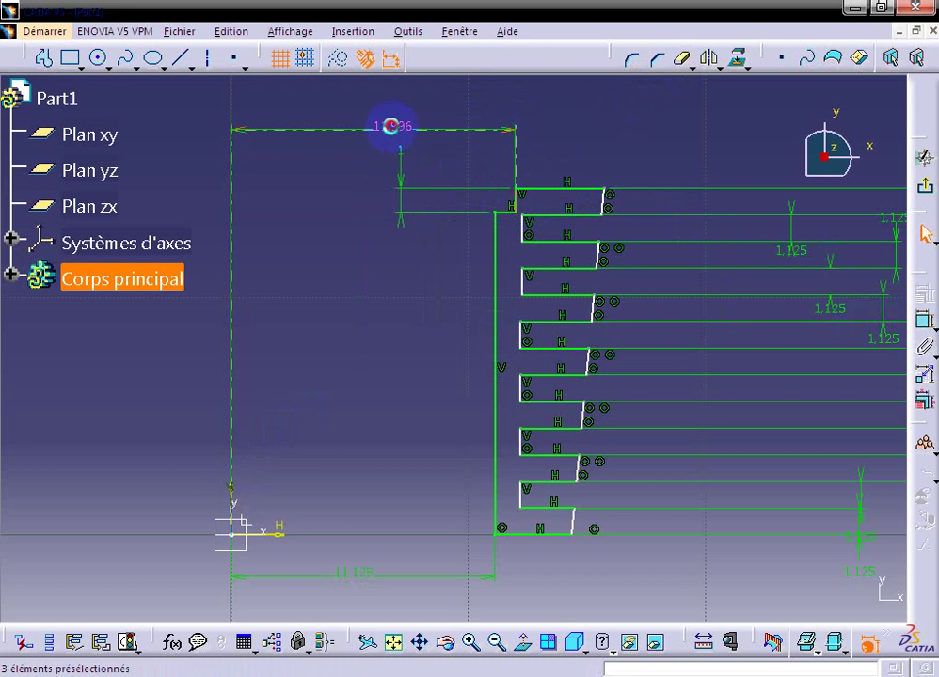
double_click(388, 127)
type("23.75/")
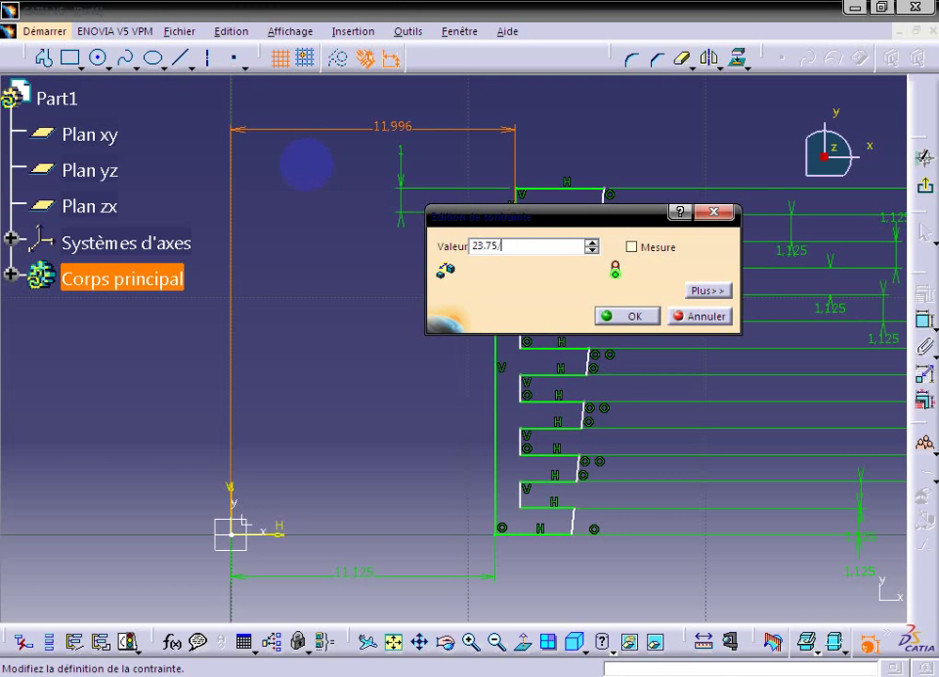
type("2")
key("Return")
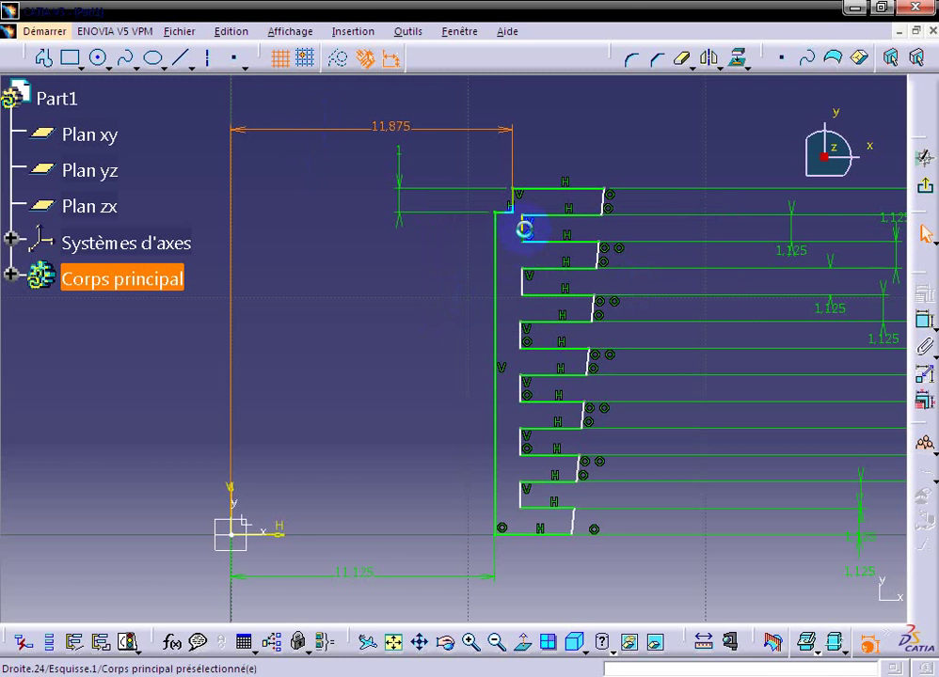
mouse_move(523, 231)
left_mouse_down()
mouse_move(549, 237)
mouse_move(608, 220)
left_mouse_up()
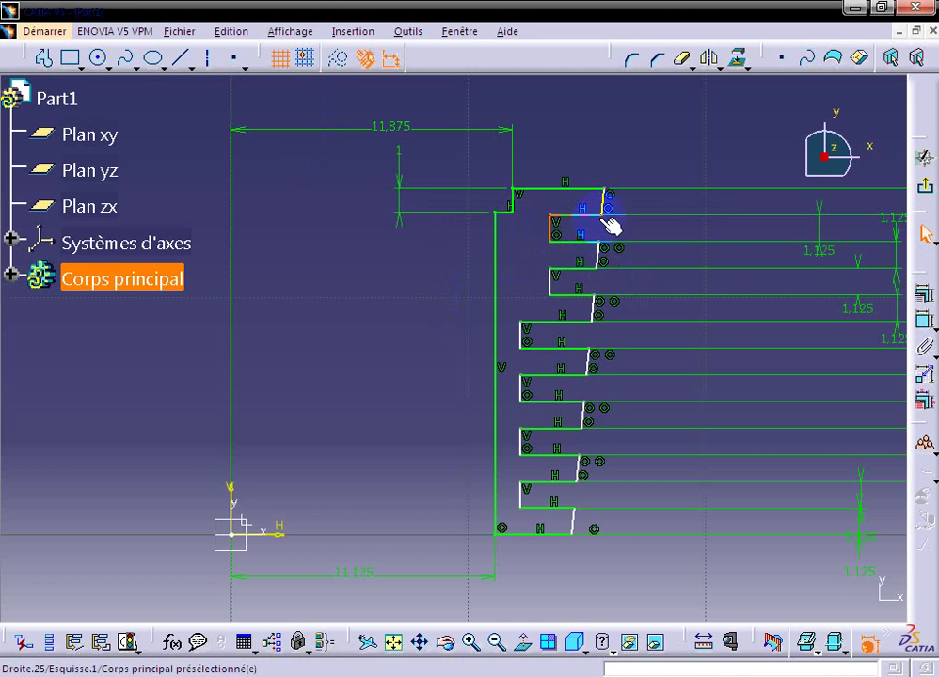
Dimension the lowest step's vertical edge from the axis, changing 12.191 to 13.5 mm.
left_click(529, 500)
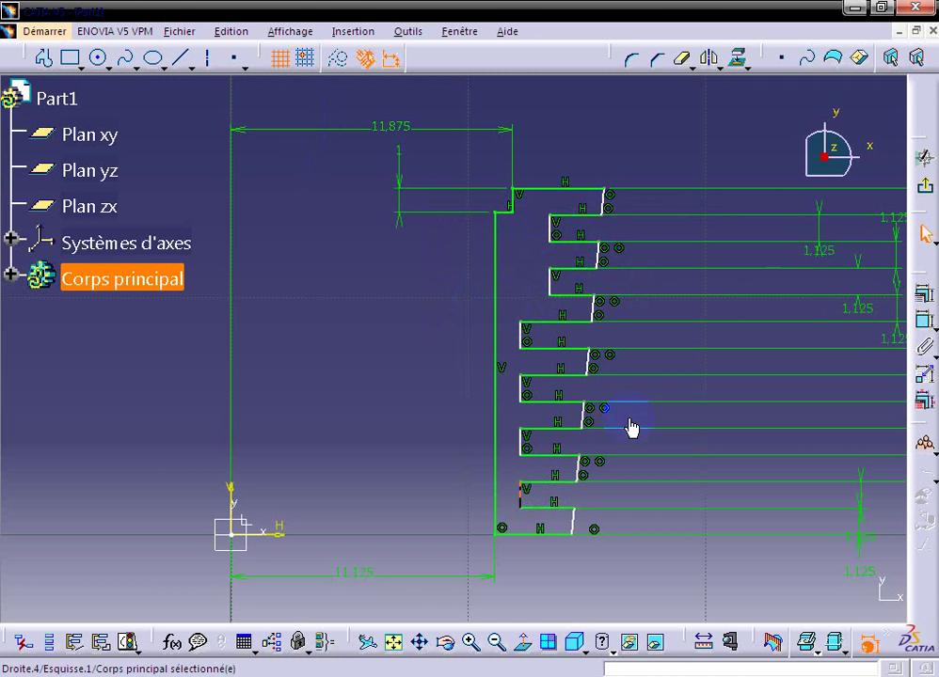
left_click(923, 321)
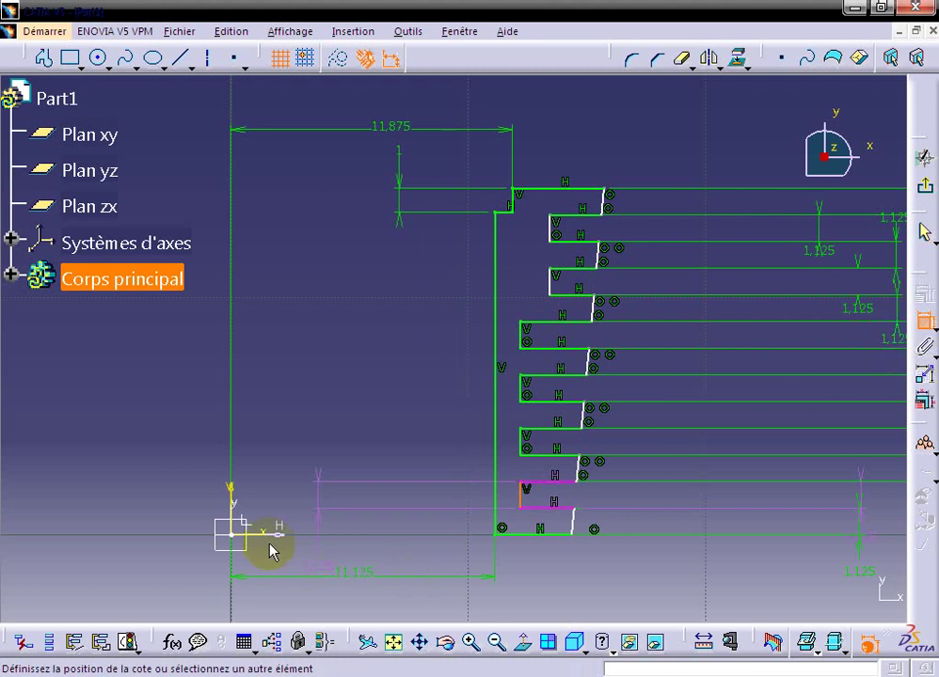
left_click(236, 495)
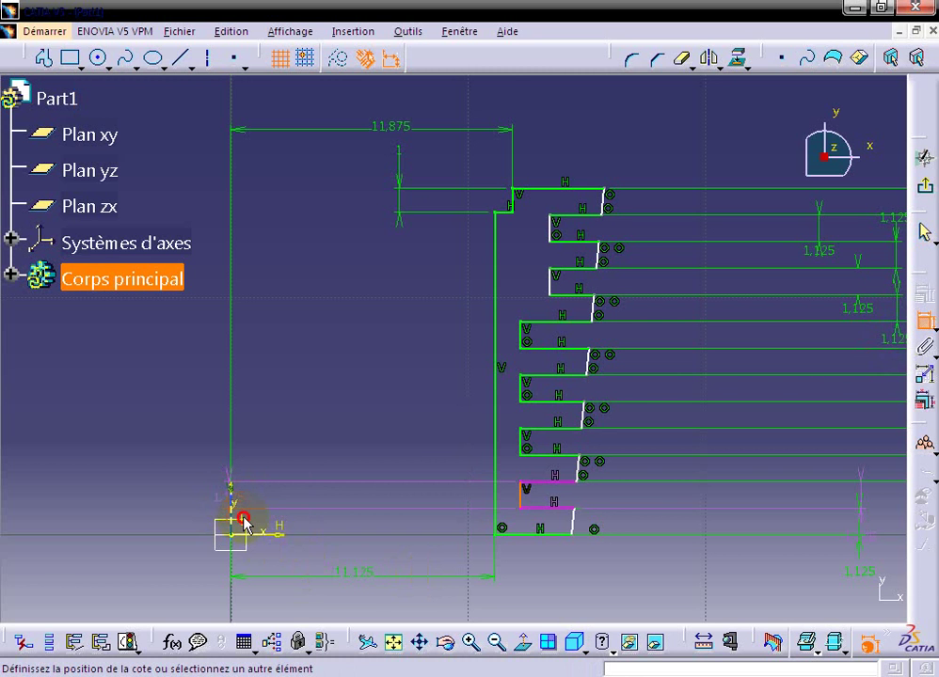
middle_click_drag(411, 609, 395, 564)
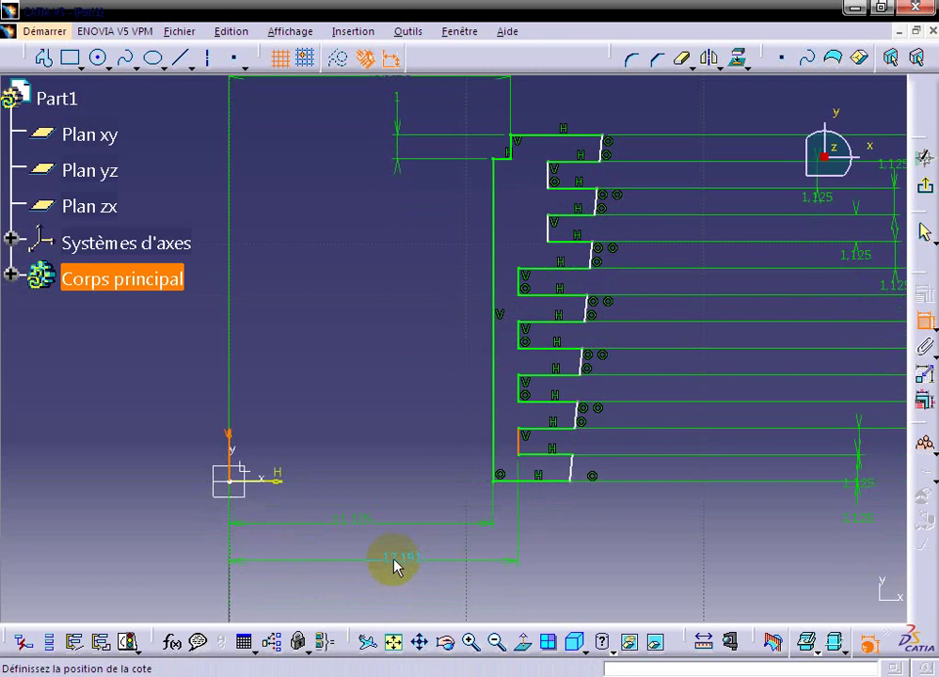
left_click(396, 564)
double_click(425, 564)
type("11.5")
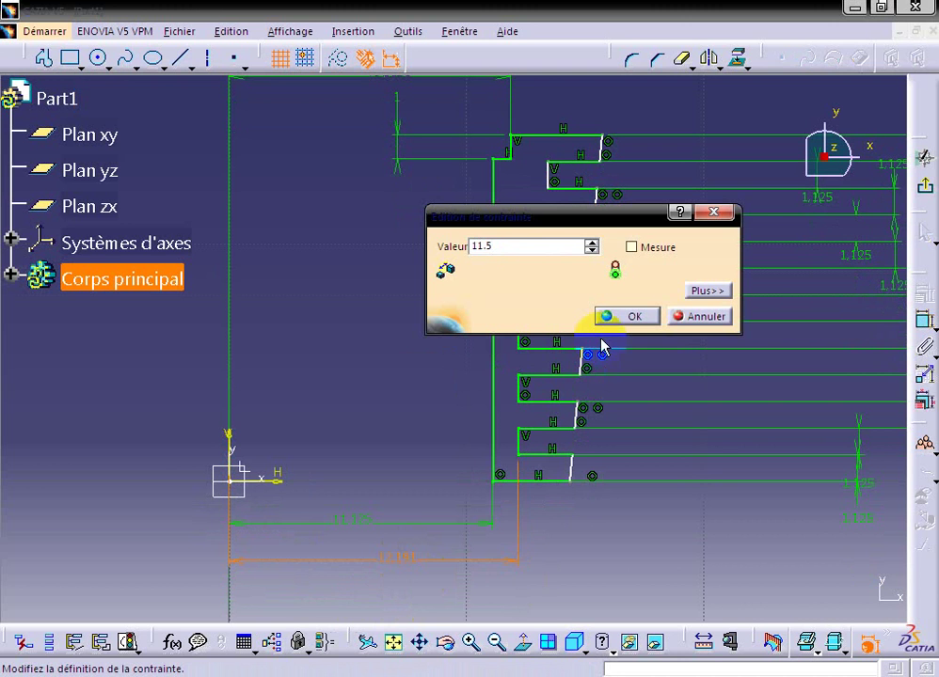
left_click(483, 246)
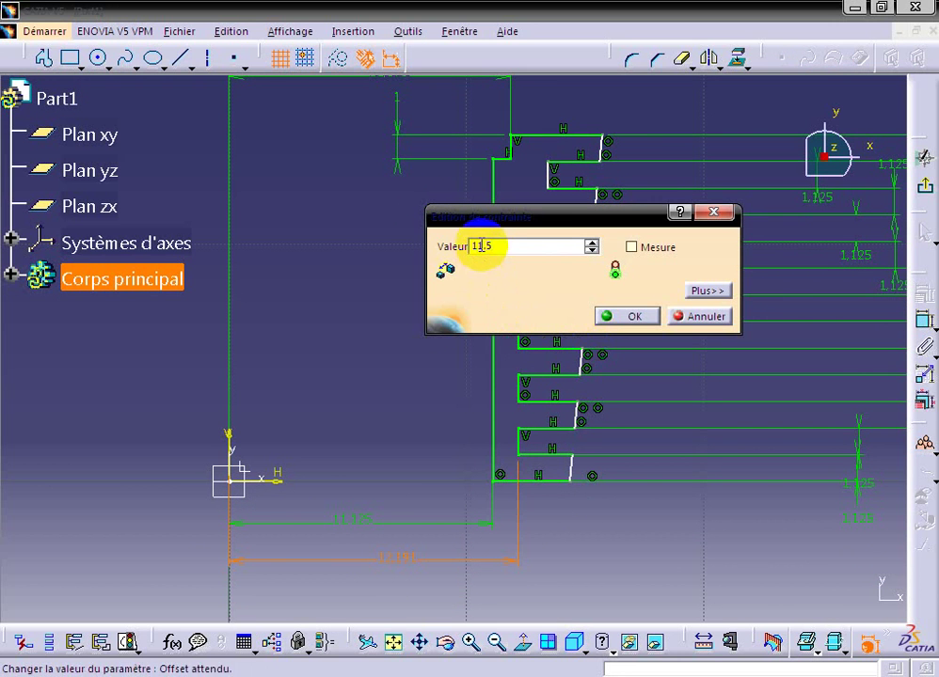
key("BackSpace")
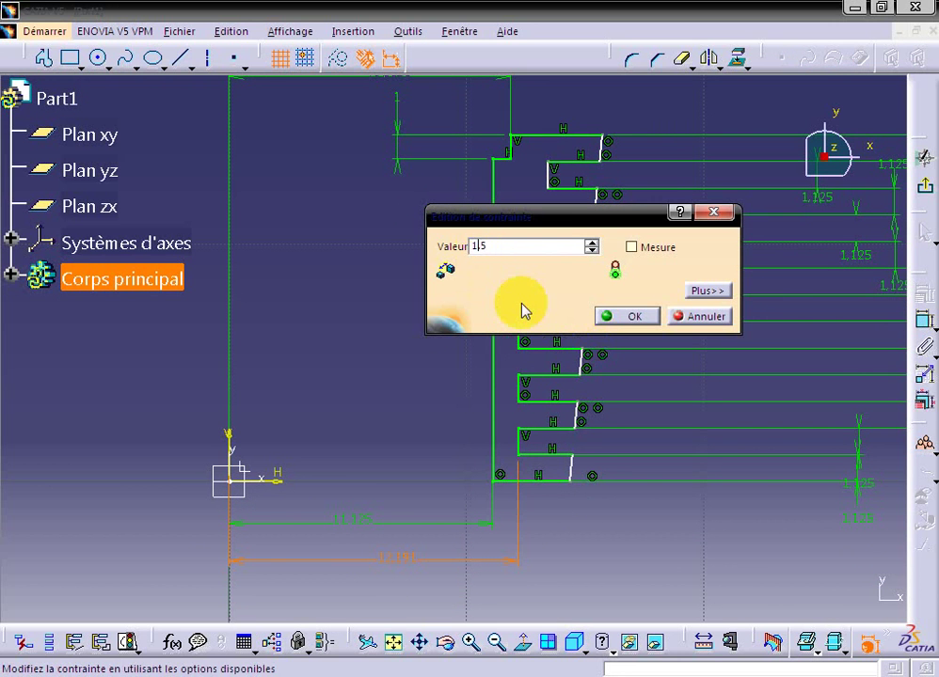
type("3")
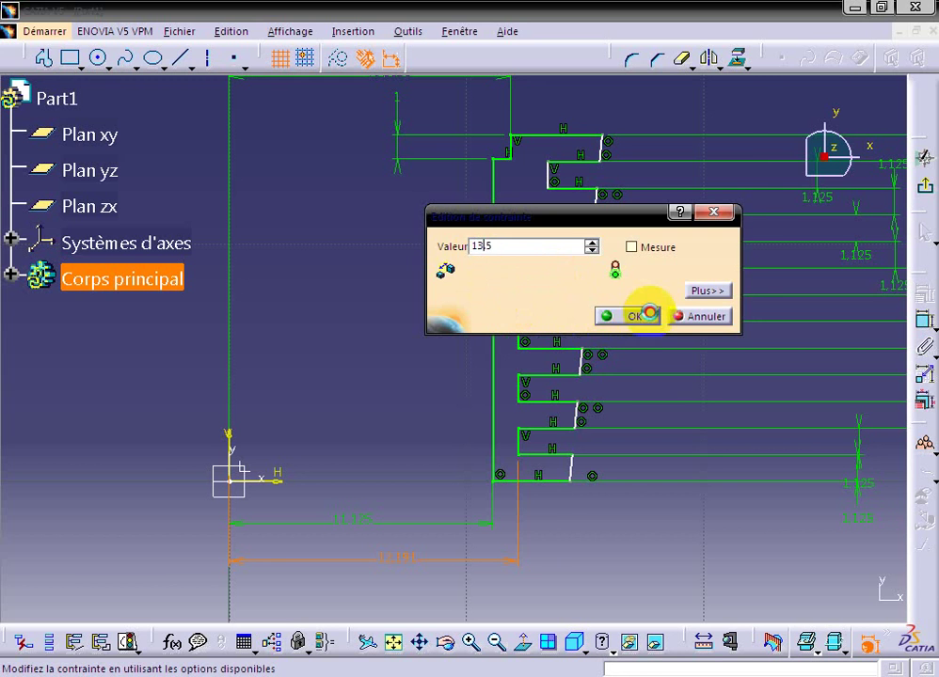
left_click(635, 316)
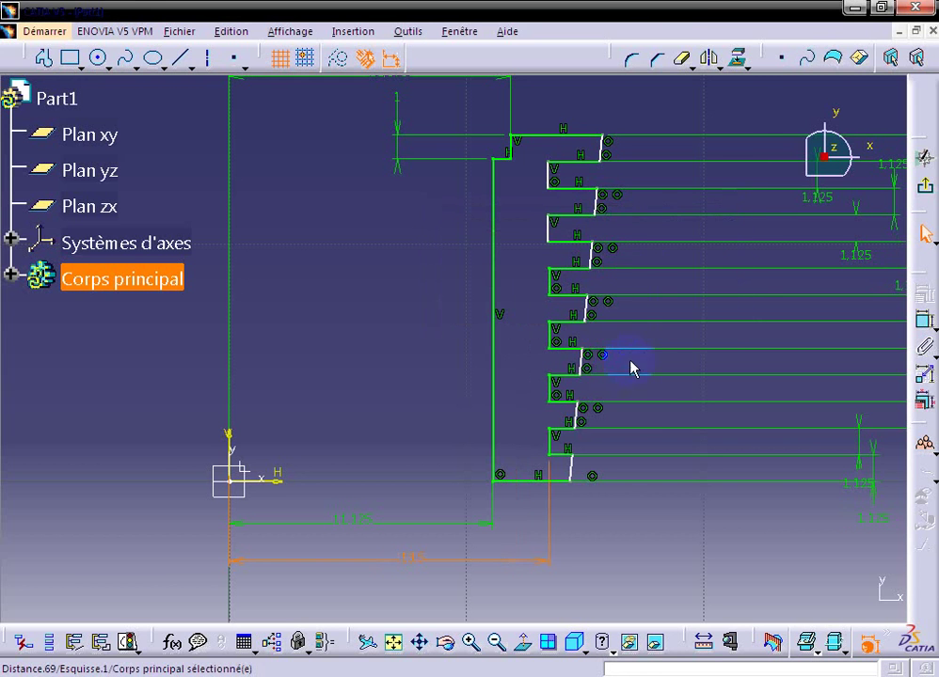
Shift an upper step edge right and dimension it 2.25 mm from the lower step edge.
left_click(555, 231)
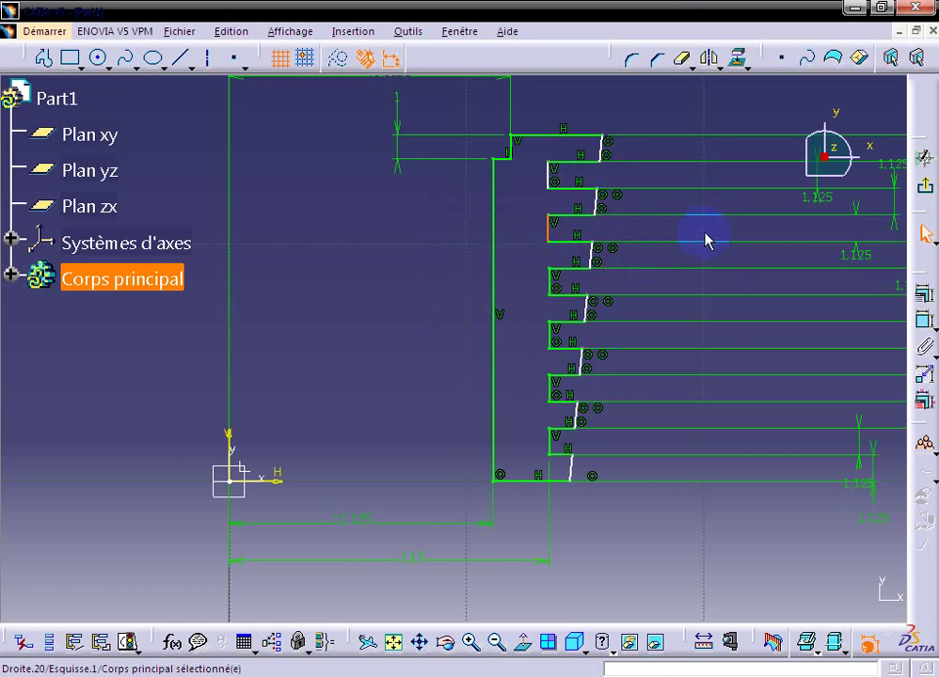
left_click_drag(549, 228, 570, 236)
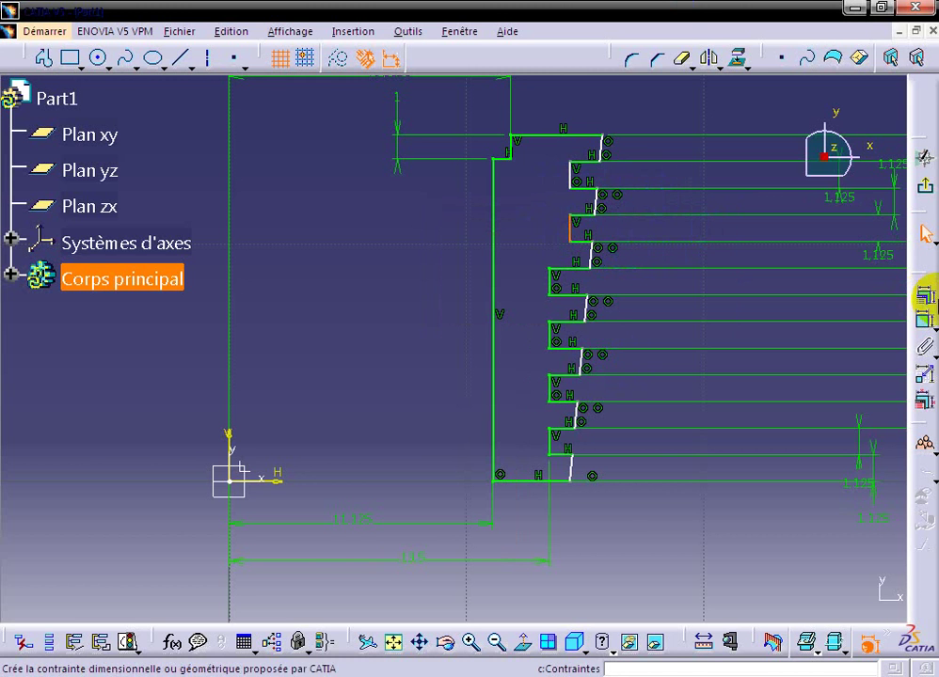
left_click(917, 317)
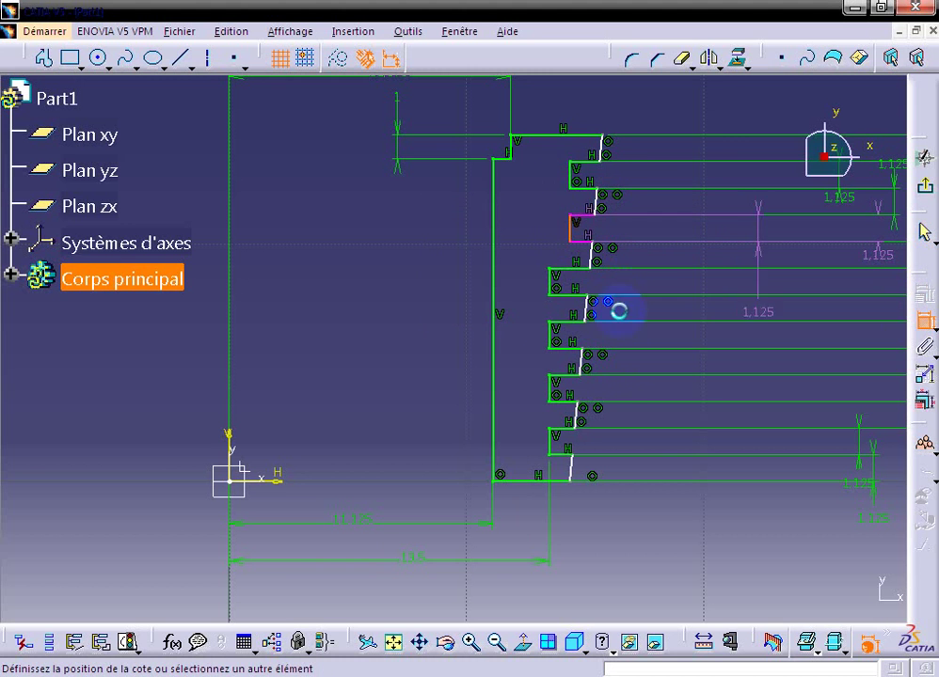
left_click(557, 287)
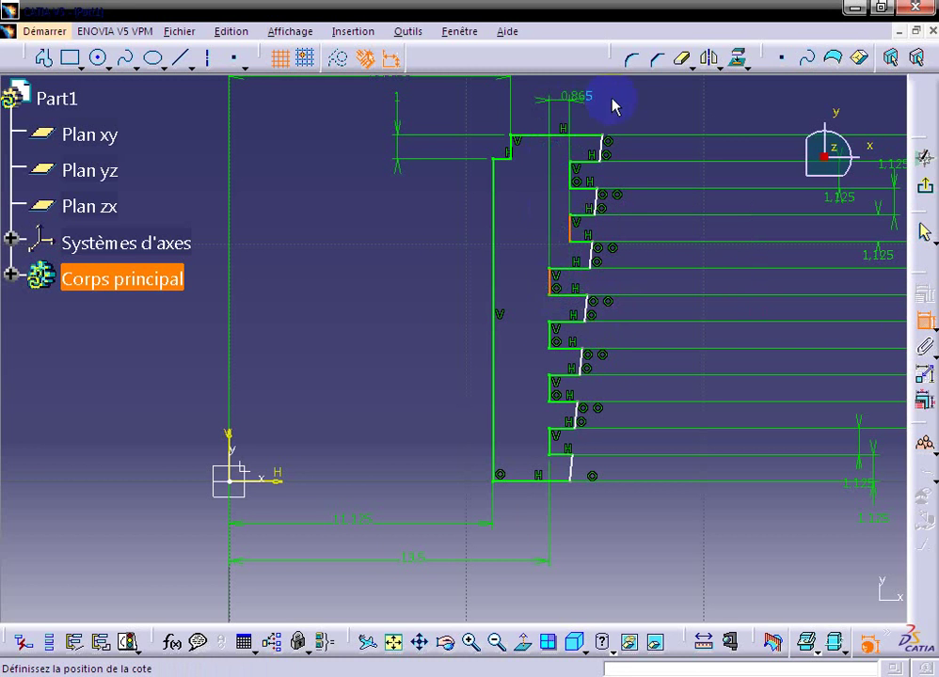
double_click(671, 101)
type("2.2")
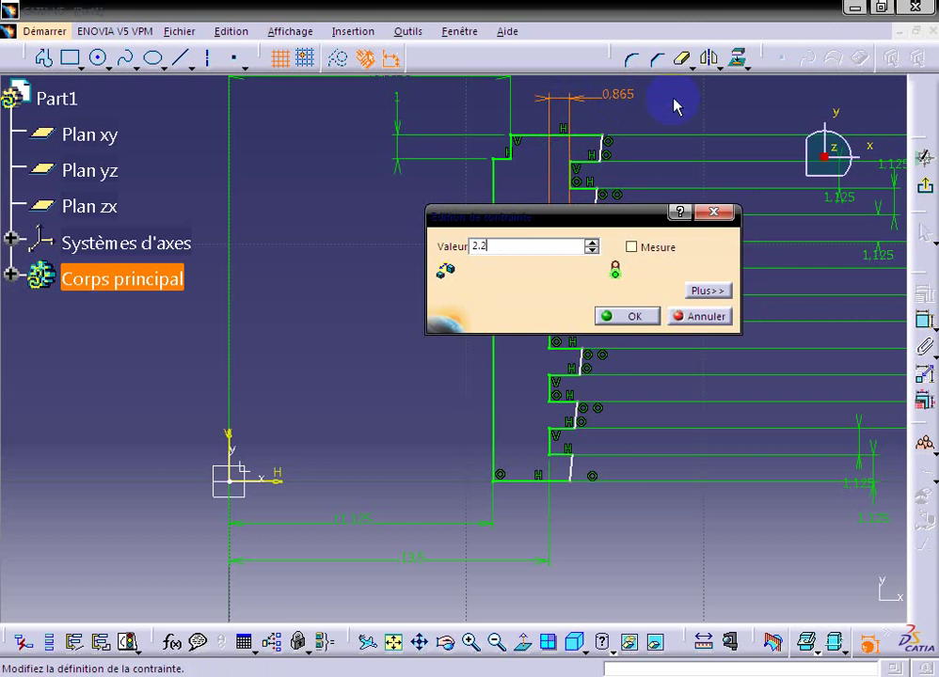
type("5")
key("Return")
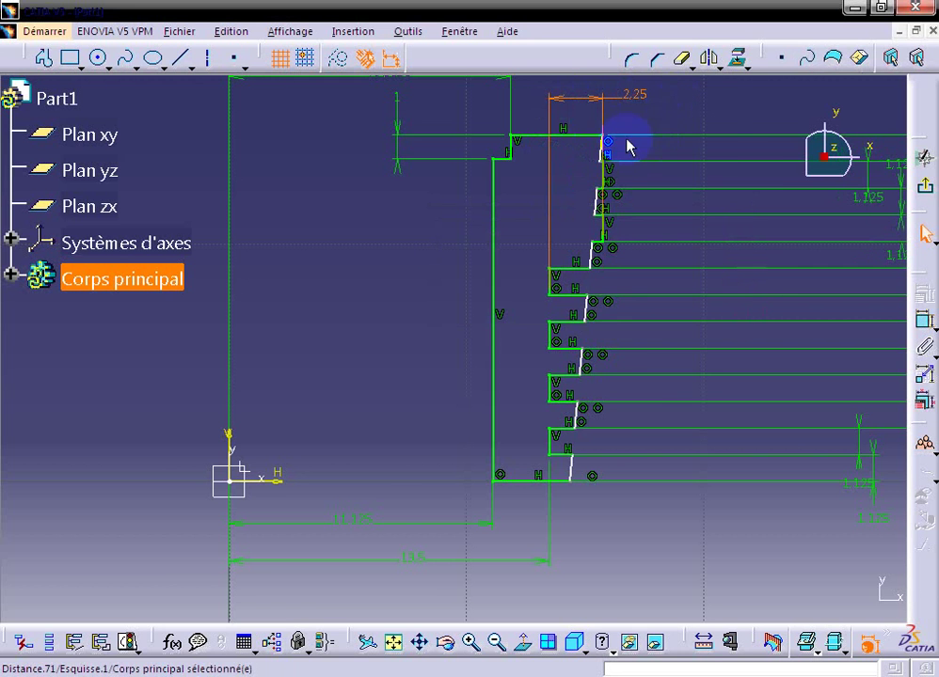
Dimension the top step from the vertical axis, changing 17.433 to 36/2 (18).
left_click_drag(606, 147, 635, 150)
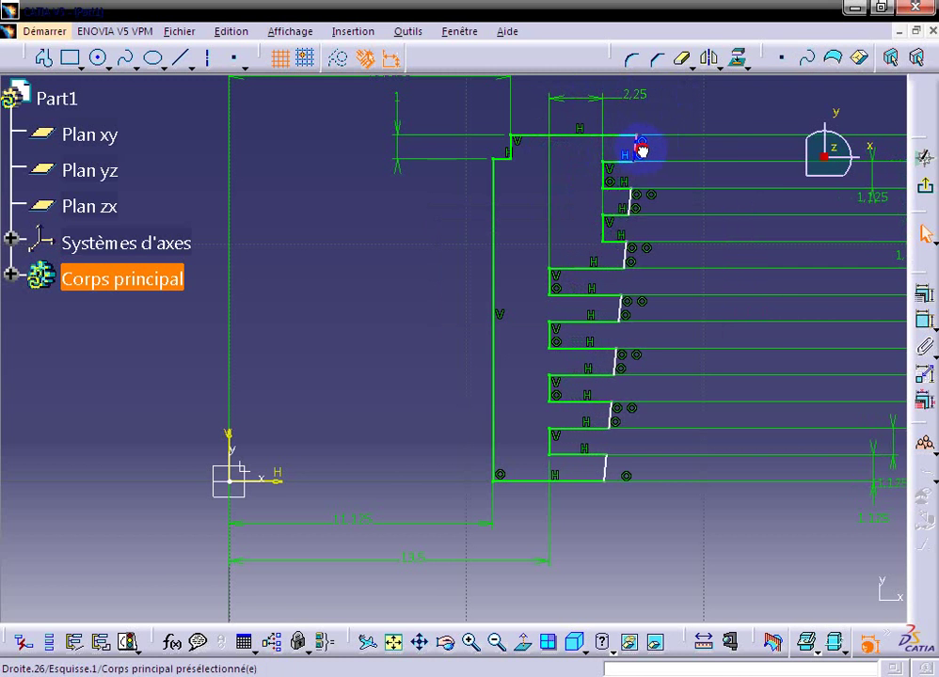
middle_click_drag(665, 181, 641, 259)
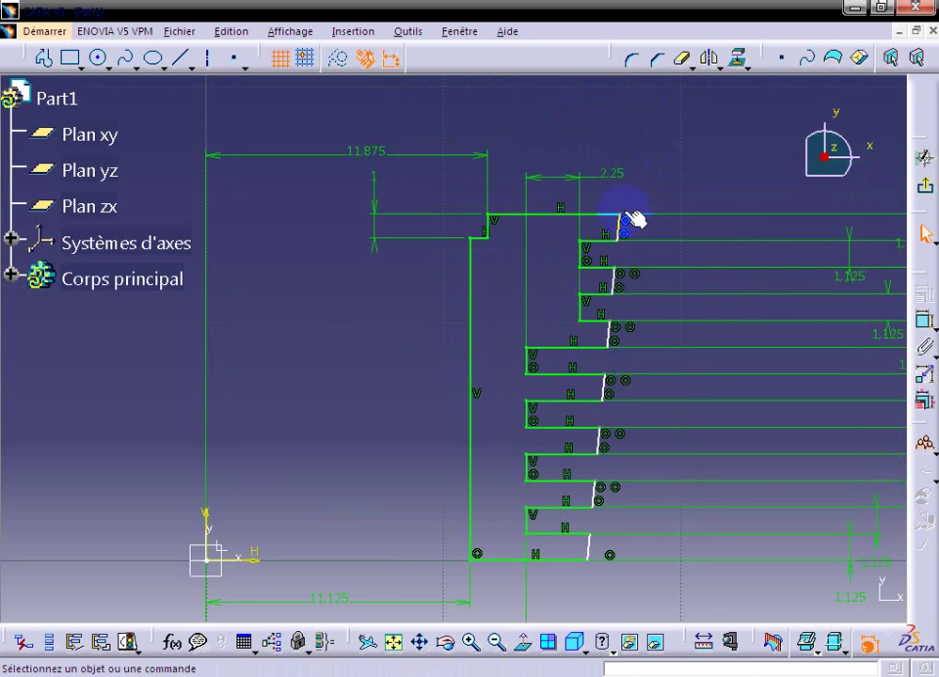
left_click(923, 319)
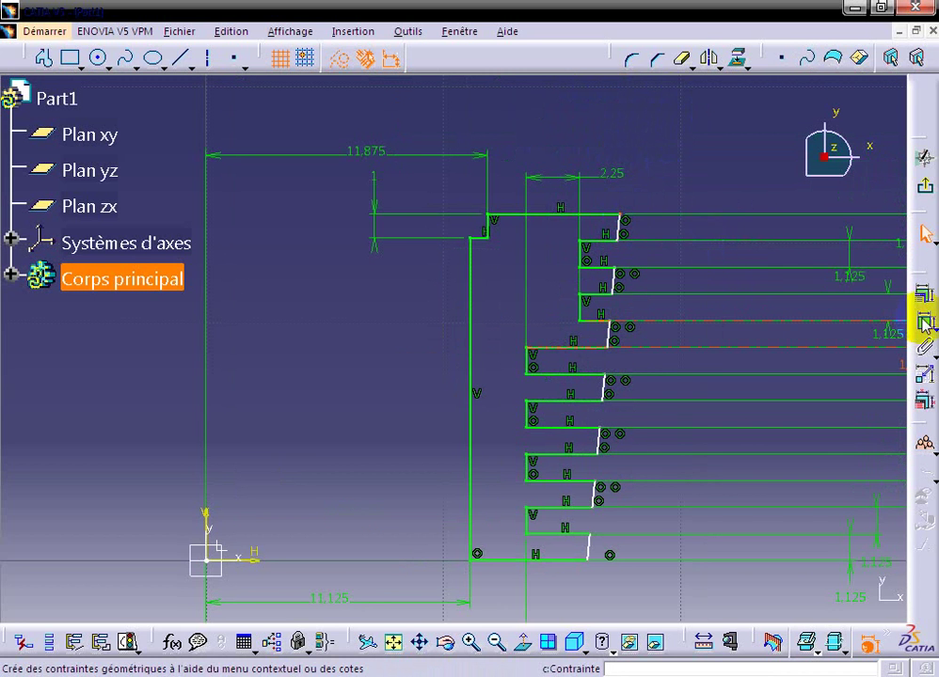
left_click(757, 325)
left_click(208, 534)
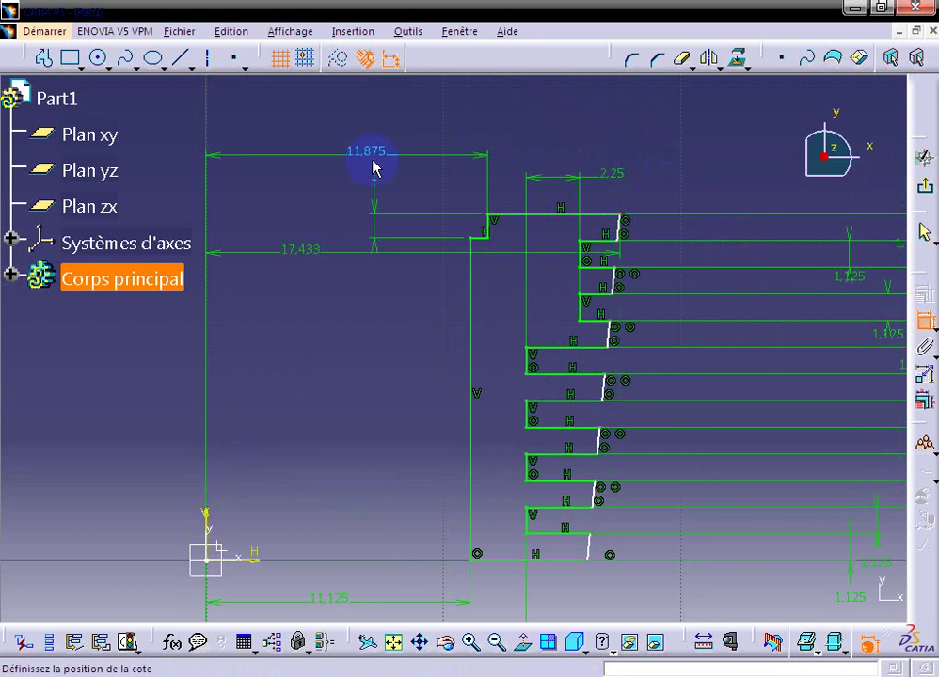
left_click(388, 114)
double_click(377, 100)
type("36/2")
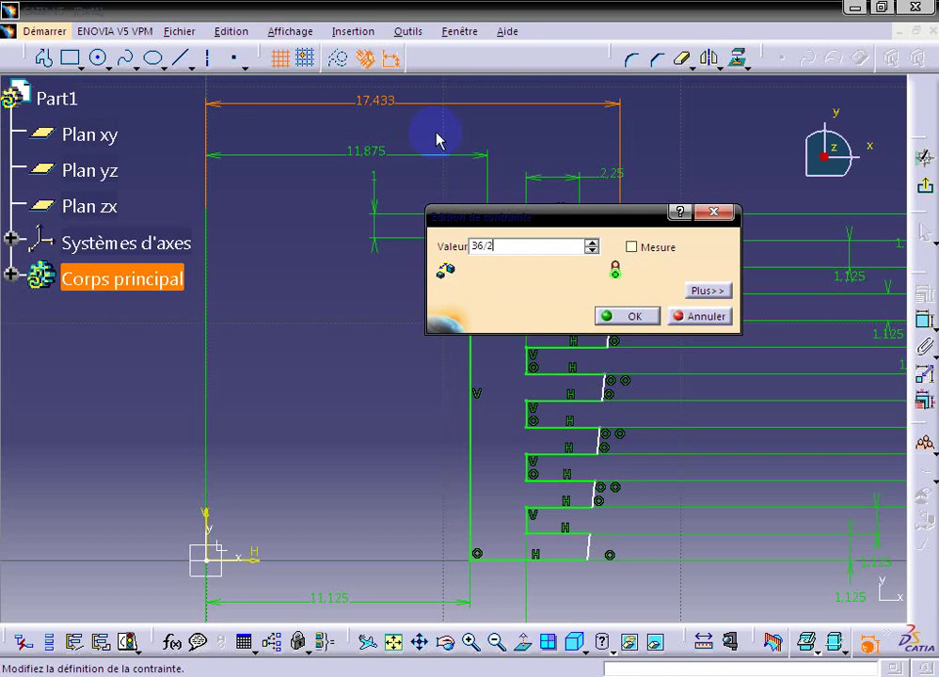
key("Return")
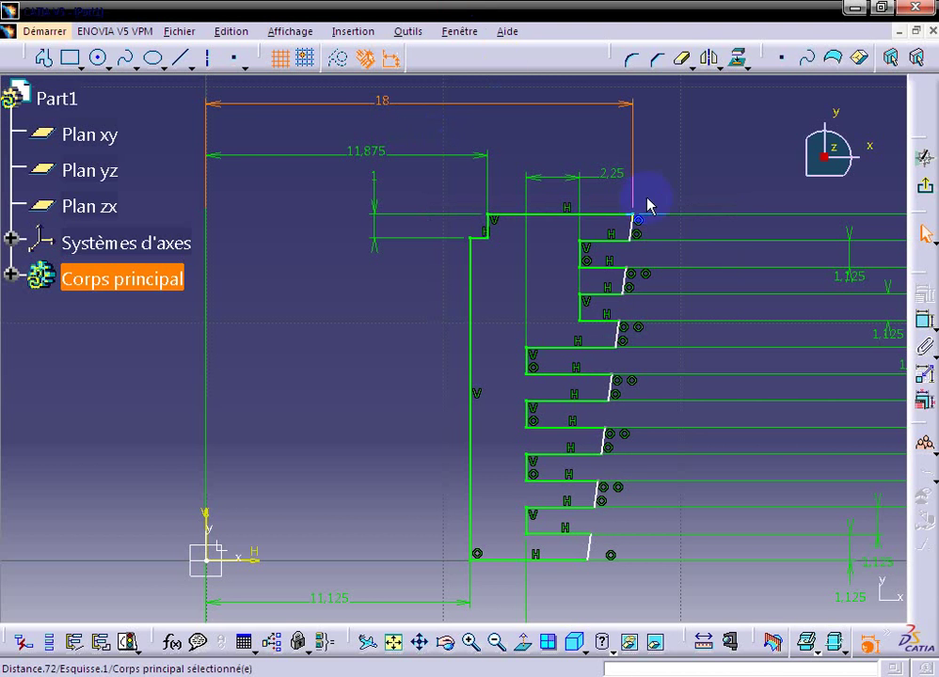
left_click(645, 203)
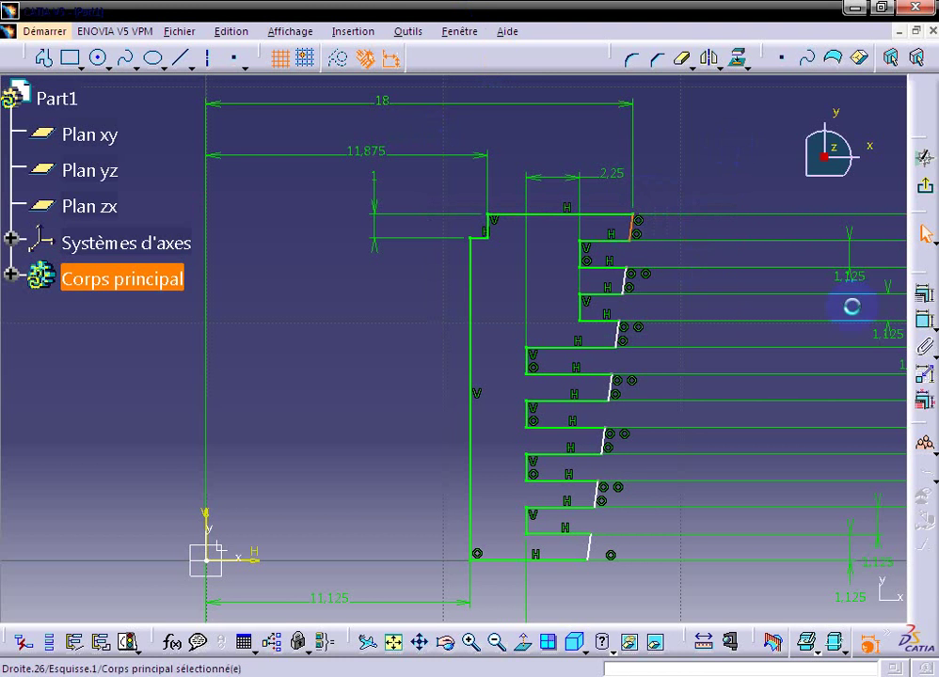
Add an angle between the top step's slanted edge and top line, changing 97.5° to 95.5°.
left_click(925, 322)
left_click(613, 220)
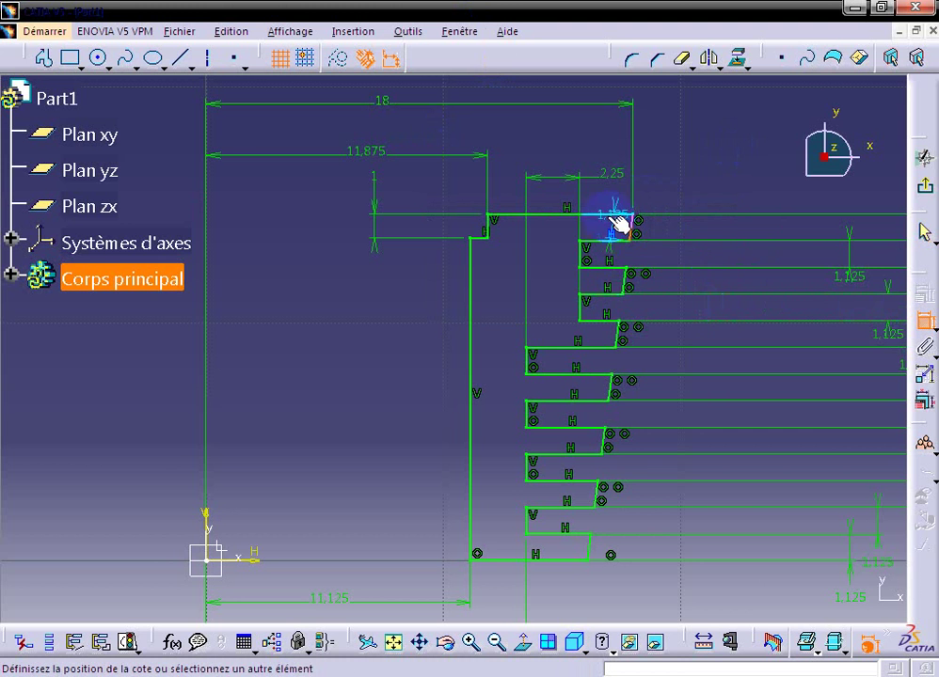
left_click(616, 217)
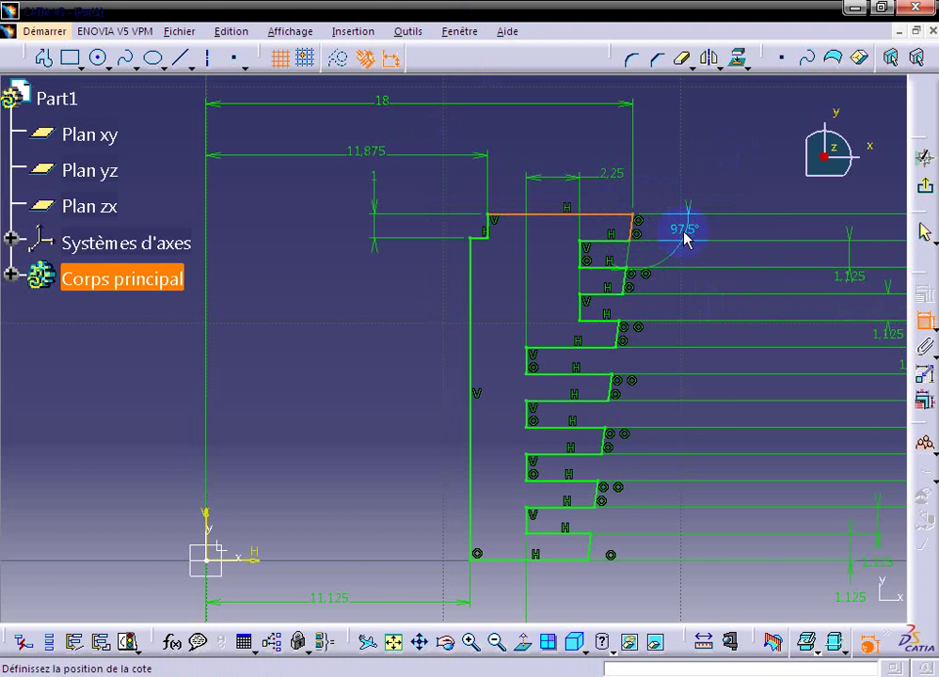
left_click(683, 239)
double_click(695, 233)
type("90-5.5")
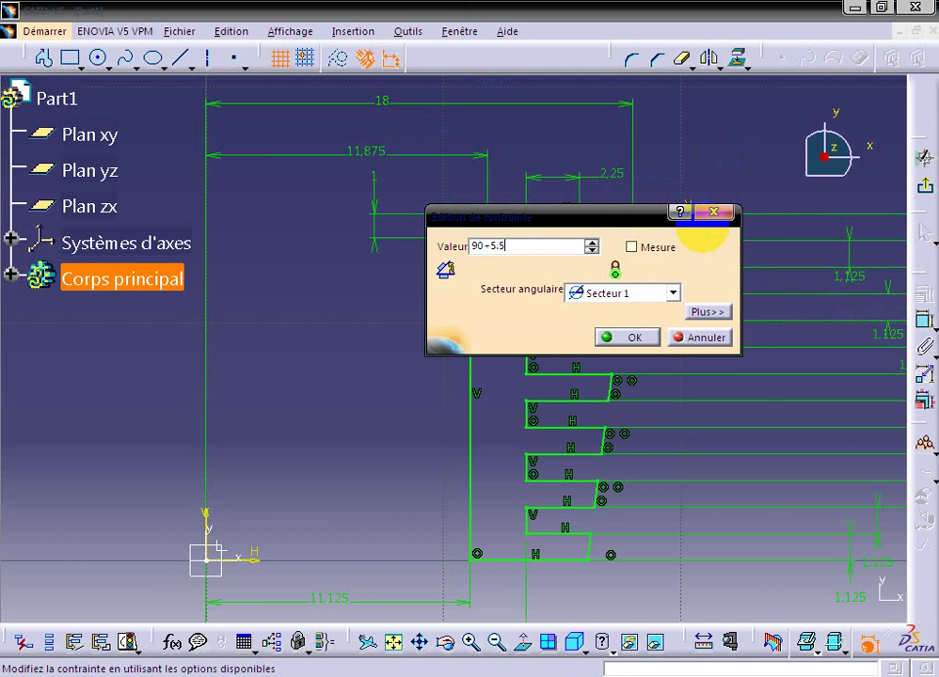
key("Return")
left_click(713, 157)
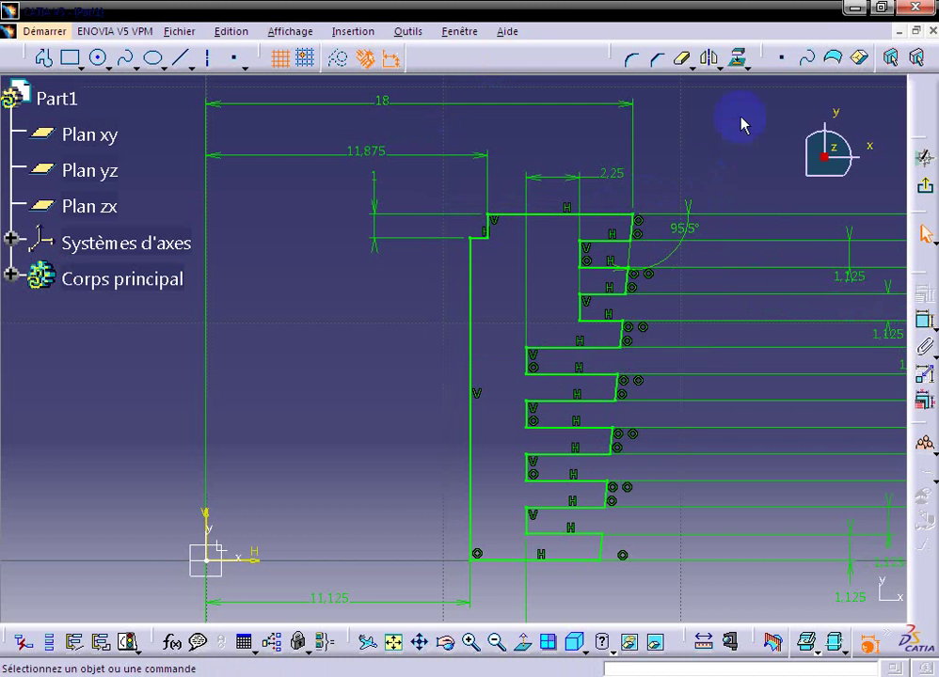
Exit the sketch and revolve the profile 360° about the vertical axis.
left_click(925, 189)
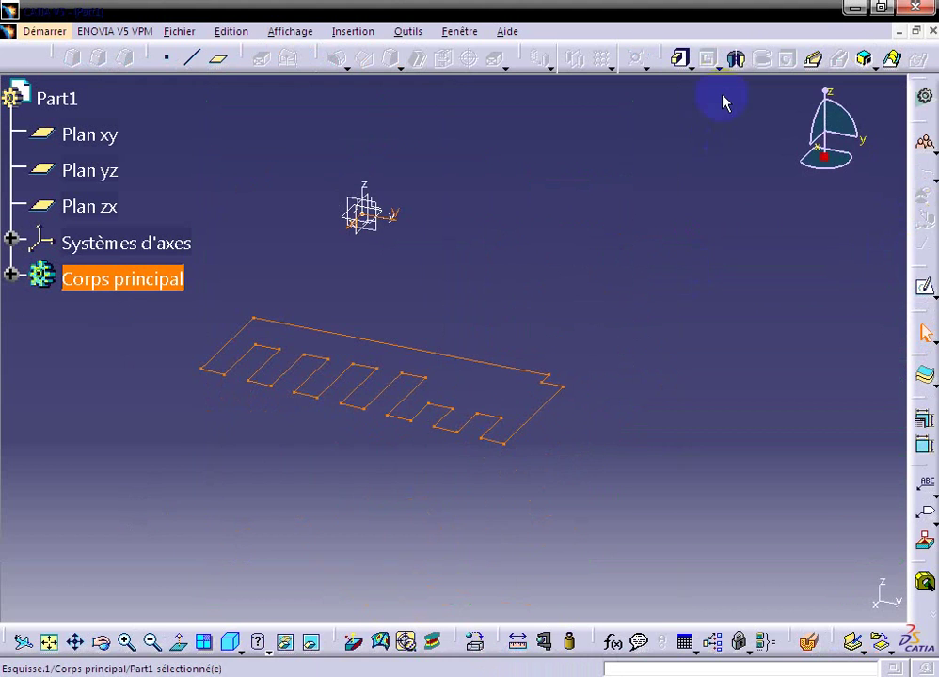
left_click(734, 57)
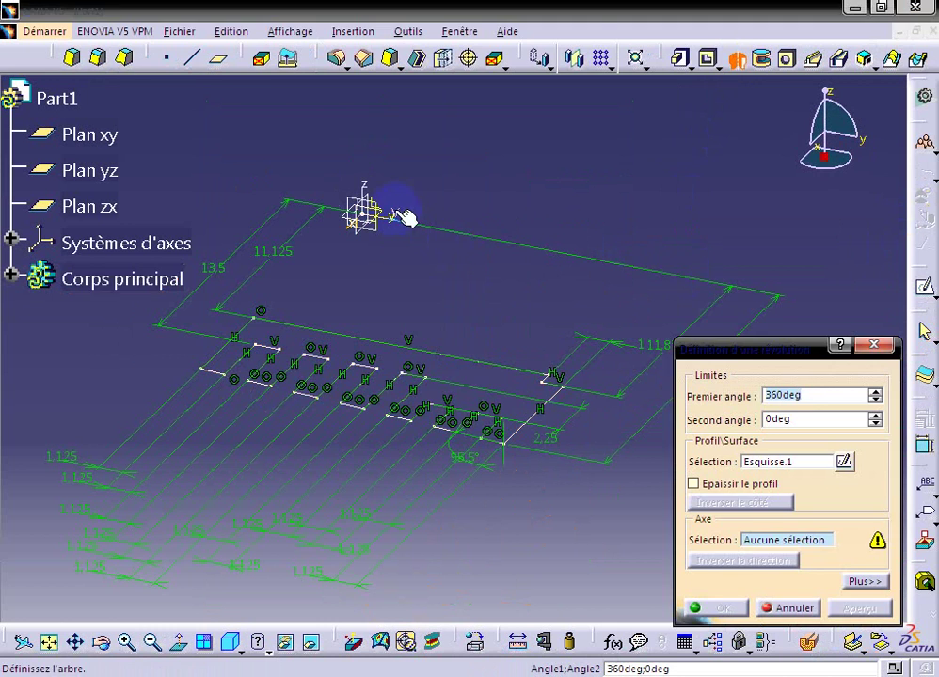
left_click(406, 218)
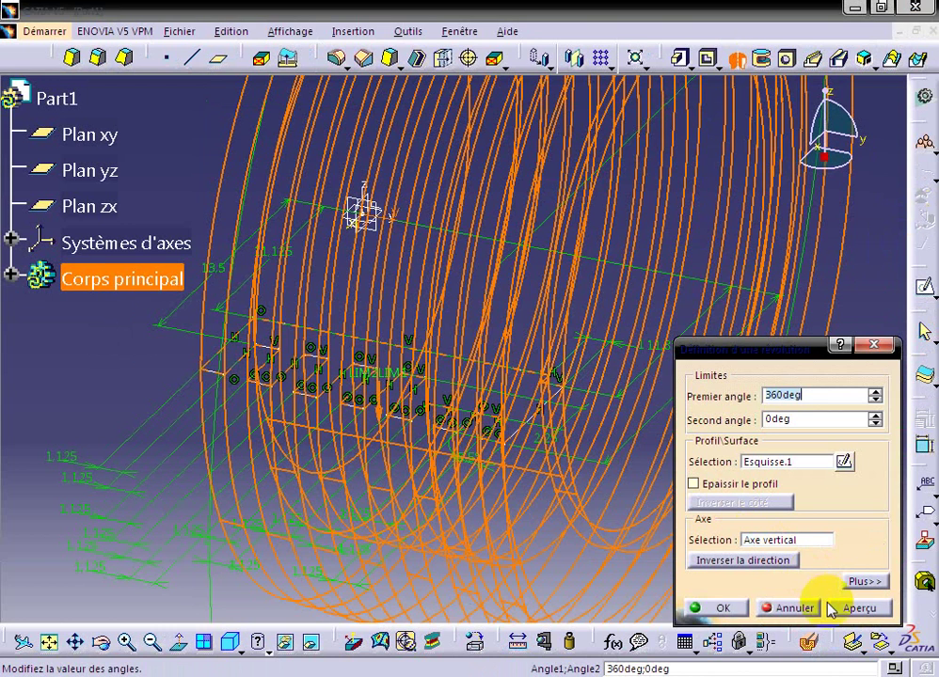
left_click(833, 609)
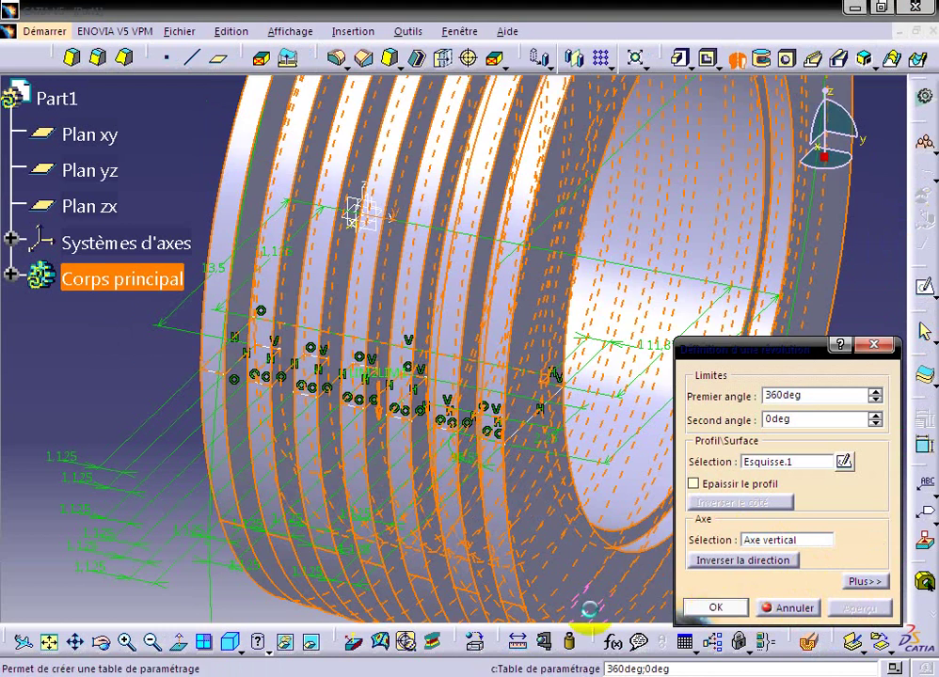
left_click(49, 643)
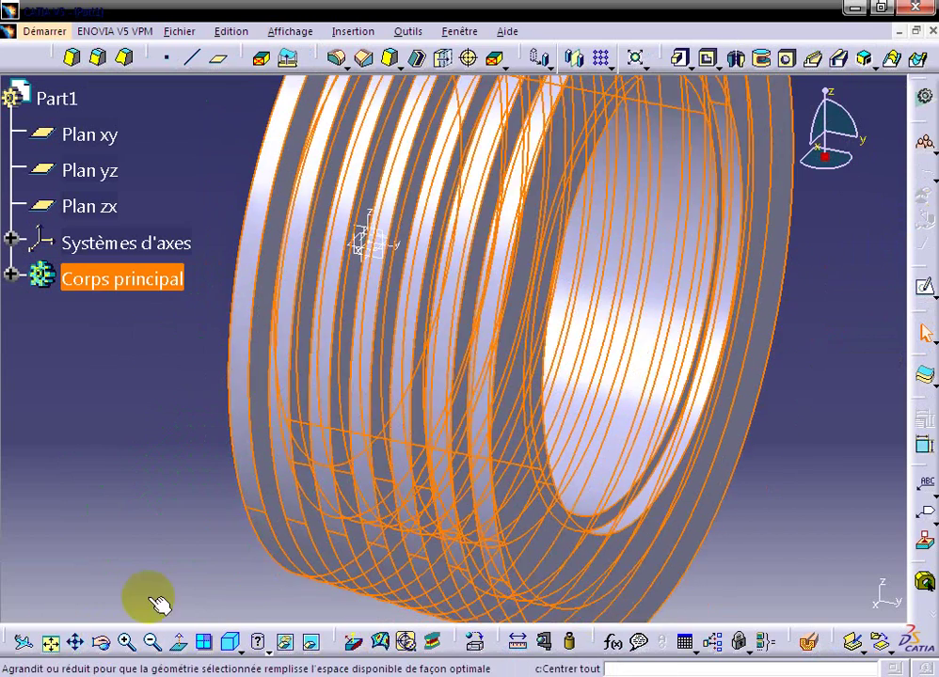
Fit and orbit the ring to its flat end face, then select that face.
left_click(715, 346)
mouse_move(715, 346)
middle_mouse_down()
mouse_move(513, 278)
mouse_move(670, 240)
mouse_move(620, 213)
mouse_move(463, 212)
mouse_move(562, 266)
middle_mouse_up()
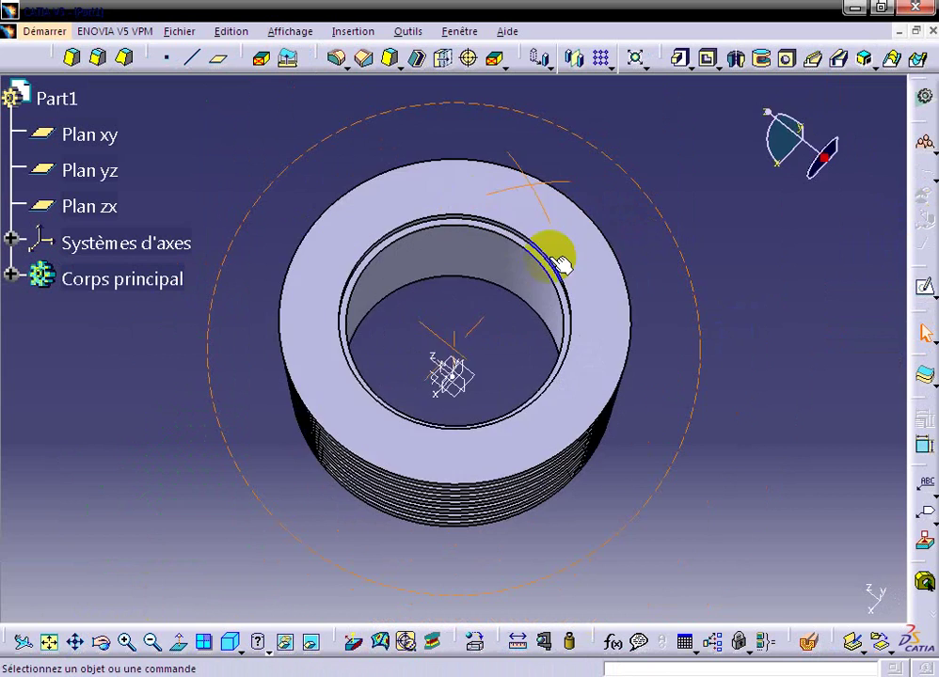
mouse_move(717, 360)
middle_mouse_down()
mouse_move(624, 268)
mouse_move(771, 289)
mouse_move(726, 361)
mouse_move(419, 246)
mouse_move(718, 254)
middle_mouse_up()
mouse_move(589, 239)
middle_mouse_down()
mouse_move(460, 255)
mouse_move(450, 268)
middle_mouse_up()
left_click(451, 268)
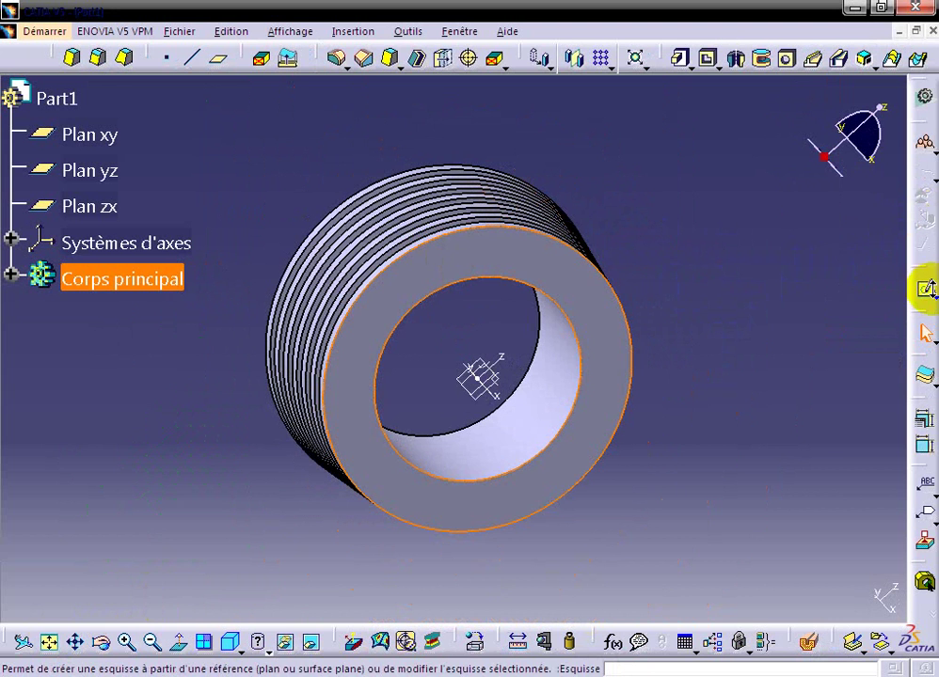
Sketch an origin-centred circle on the end face and constrain its radius to R 17.5.
left_click(924, 289)
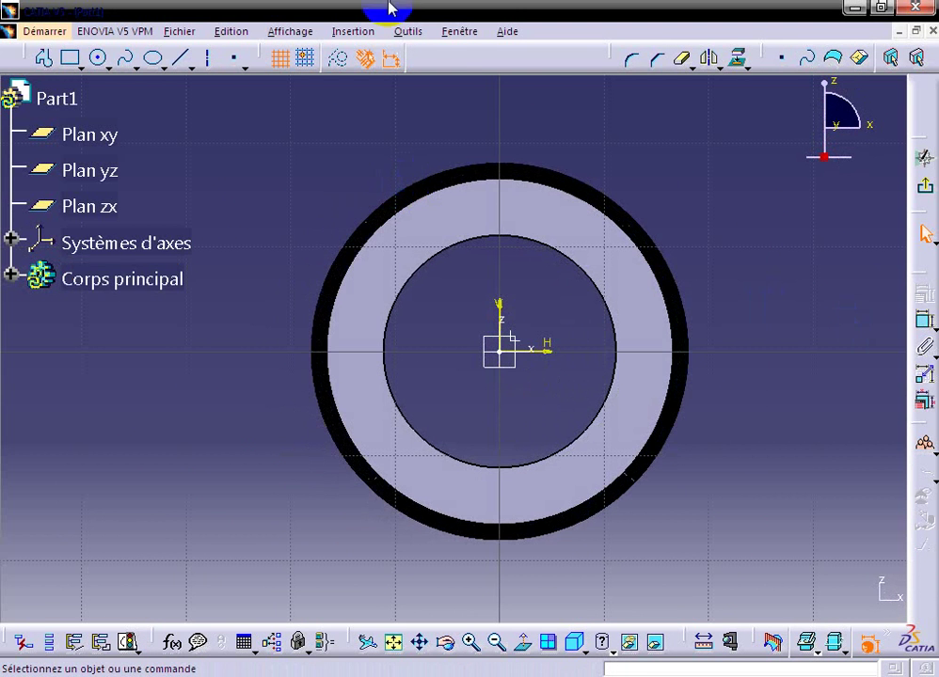
left_click(97, 58)
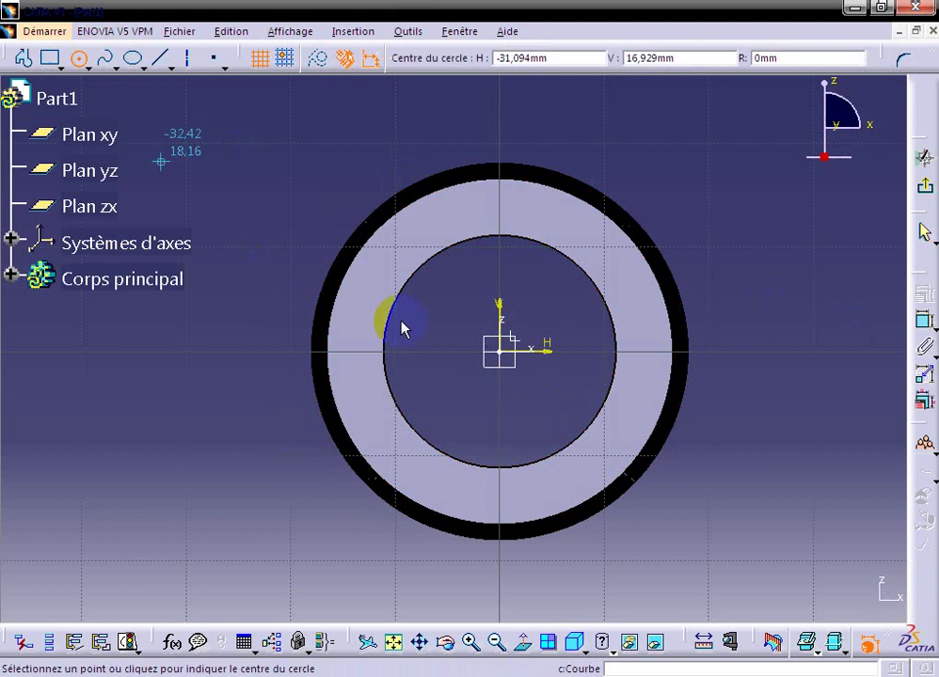
left_click(501, 356)
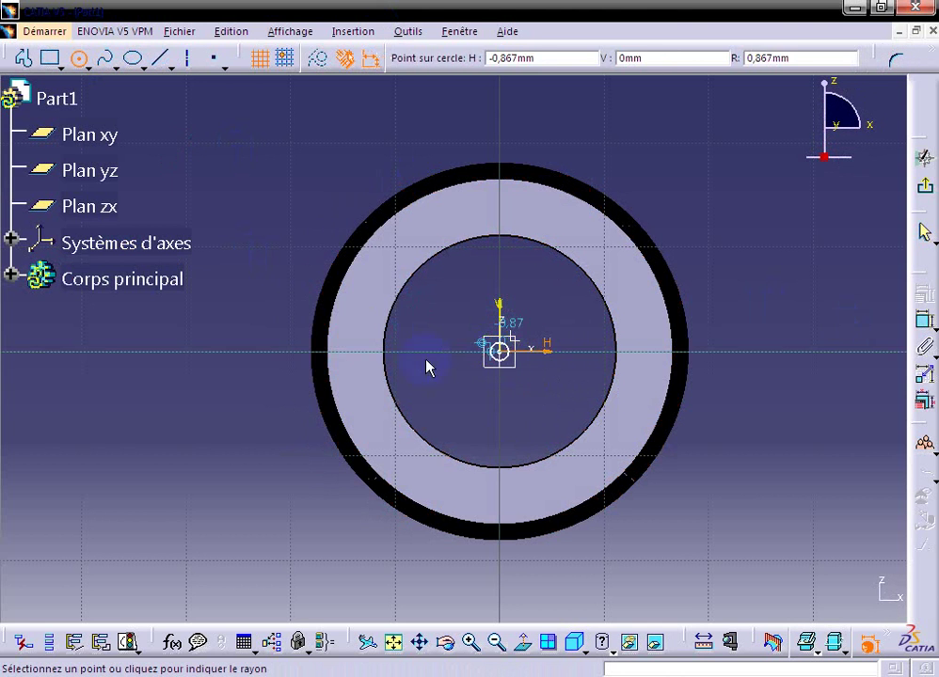
left_click(294, 294)
left_click(923, 321)
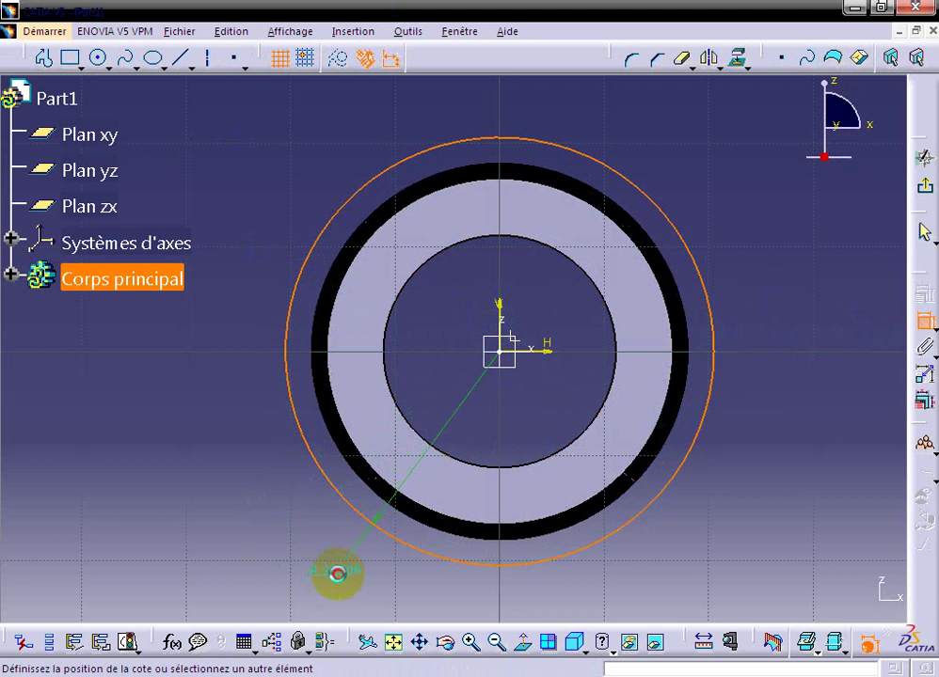
left_click(348, 574)
double_click(340, 569)
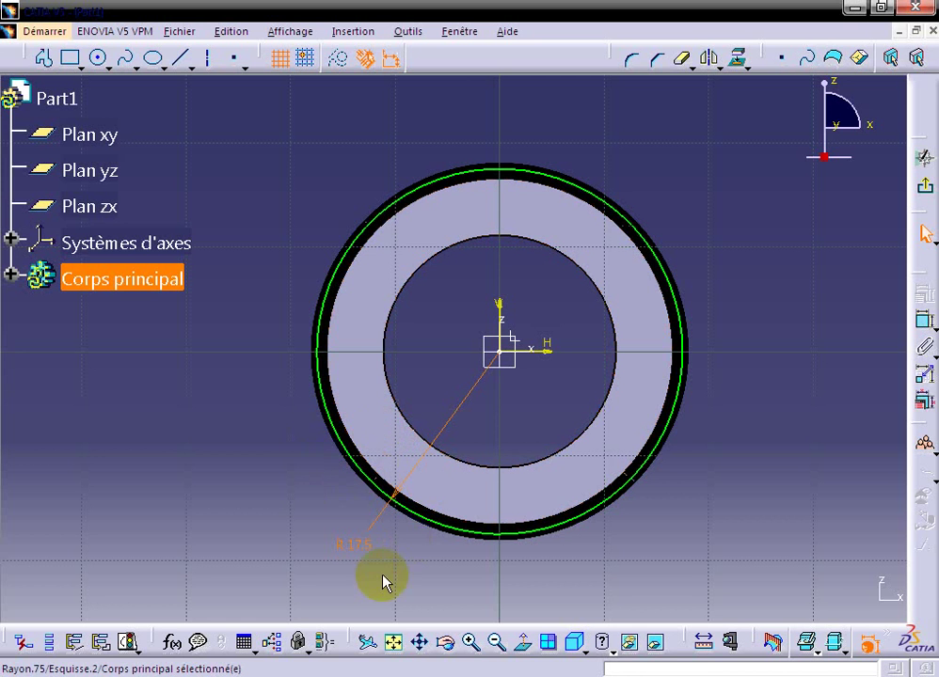
mouse_move(376, 547)
left_mouse_down()
mouse_move(360, 532)
mouse_move(640, 559)
left_mouse_up()
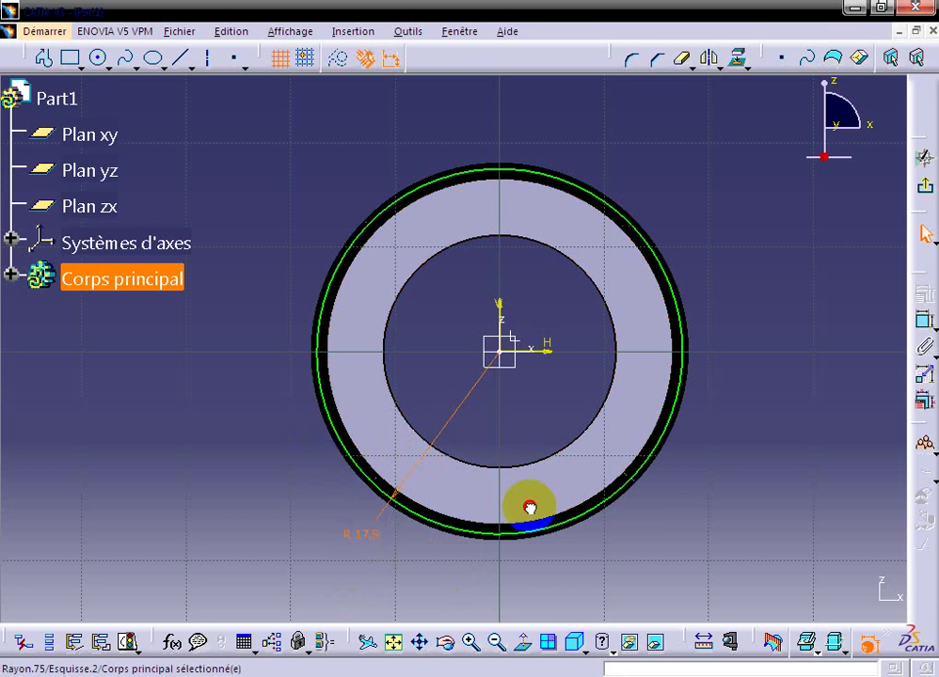
left_click(640, 558)
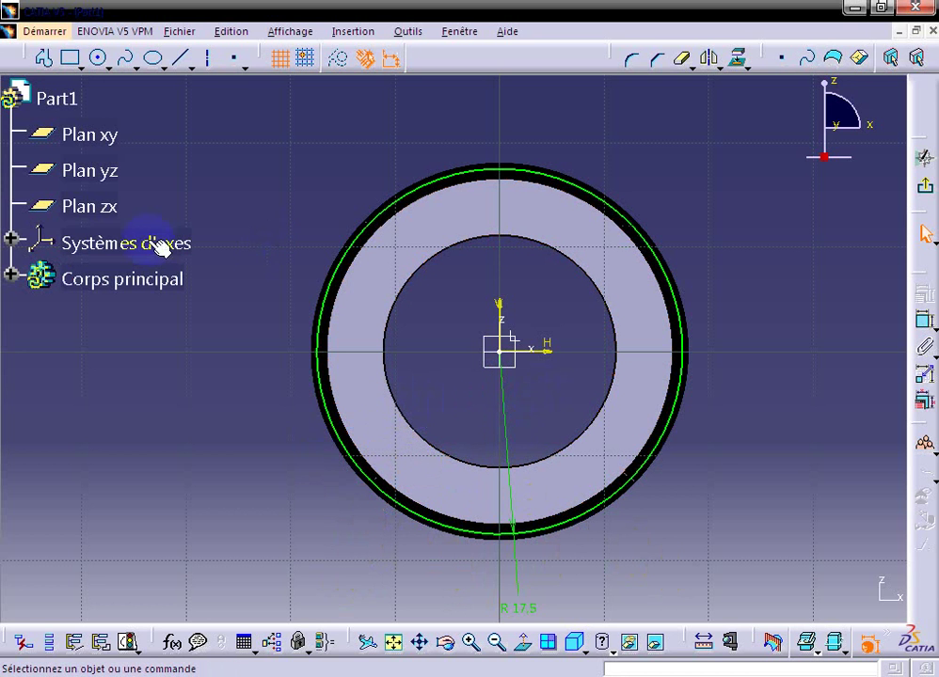
Draw a second circle centred on the origin and set its radius to 15.5.
left_click(98, 59)
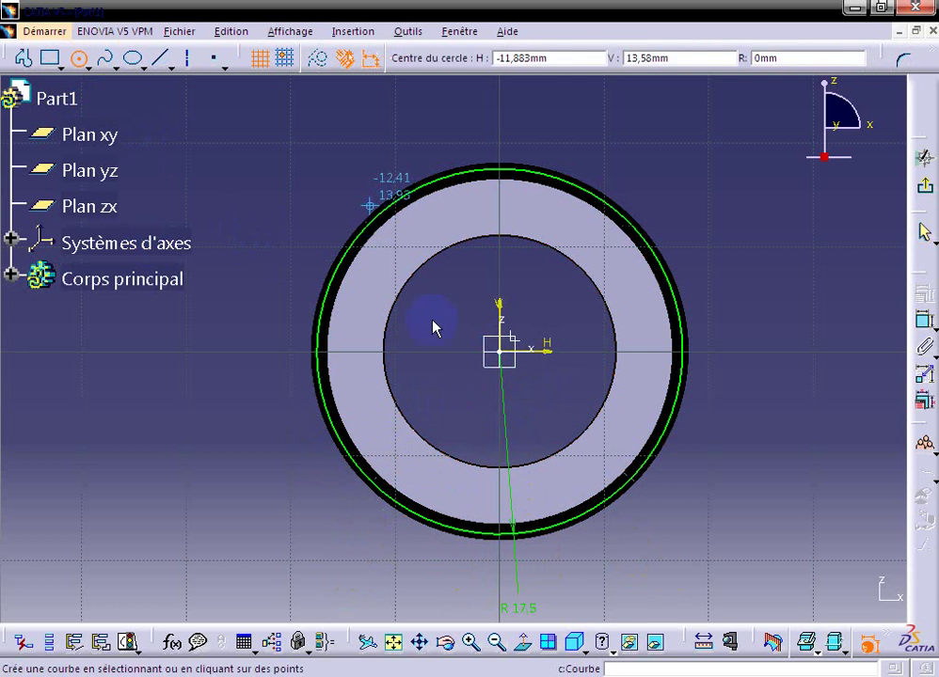
left_click(499, 352)
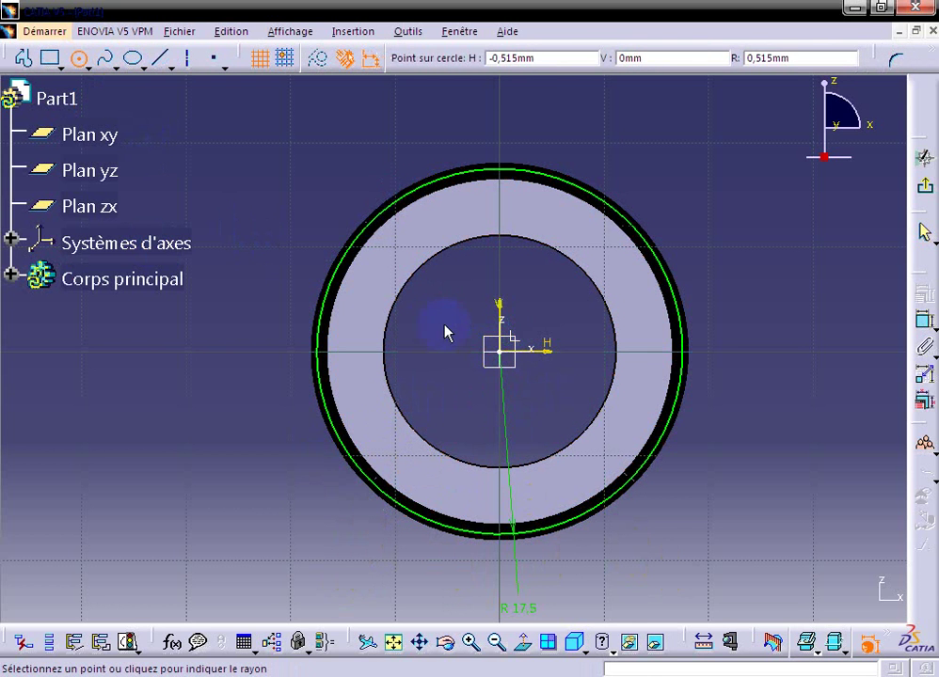
left_click(384, 272)
left_click(922, 320)
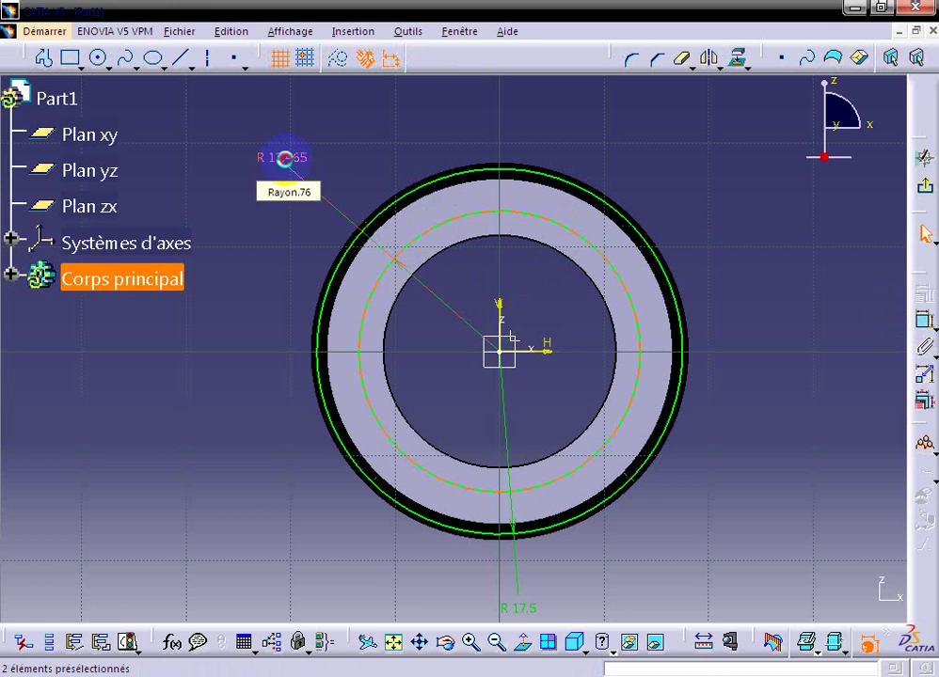
left_click_drag(287, 160, 684, 161)
double_click(683, 160)
type("15.5")
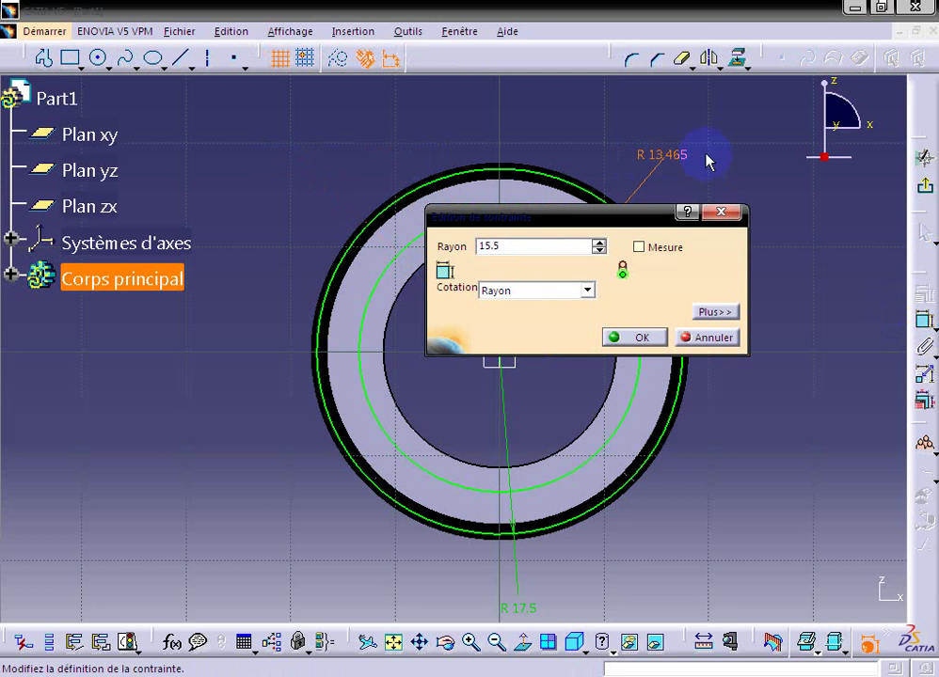
key("Return")
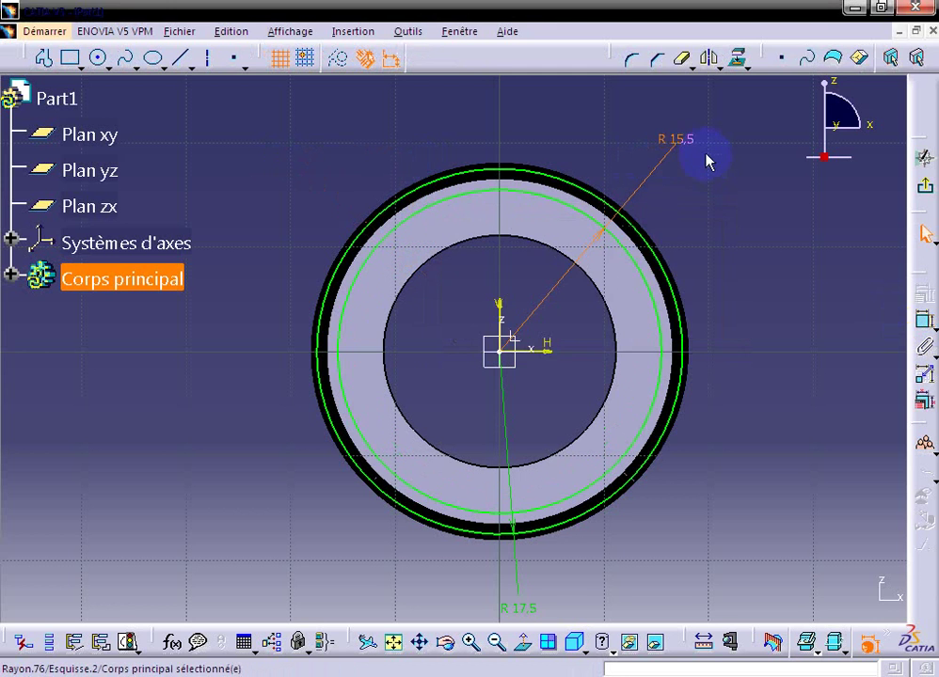
Add a small circle inside the bore and give it a radius dimension.
left_click(471, 642)
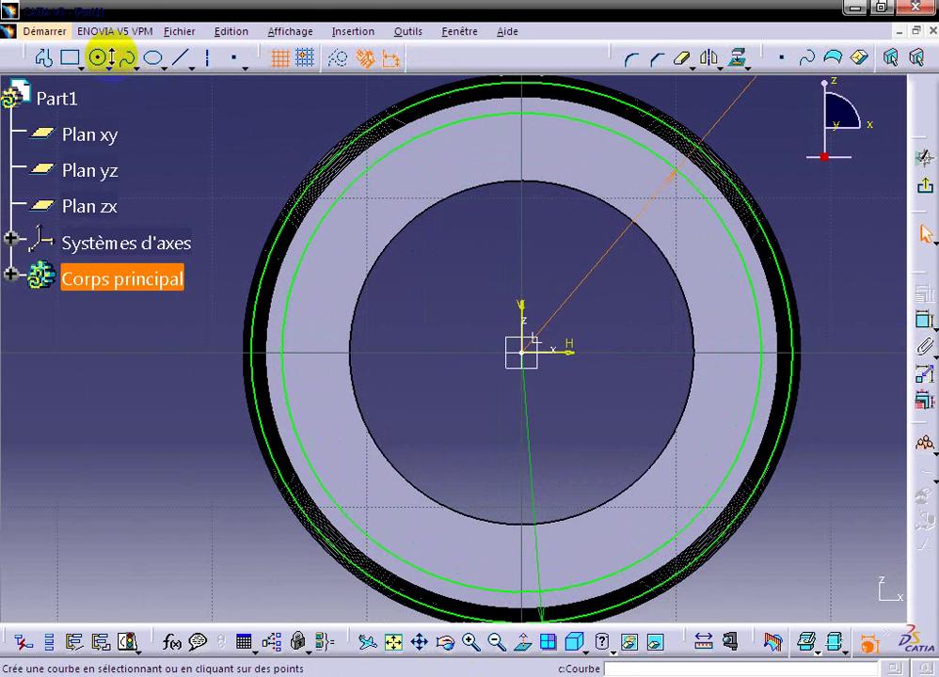
left_click(99, 57)
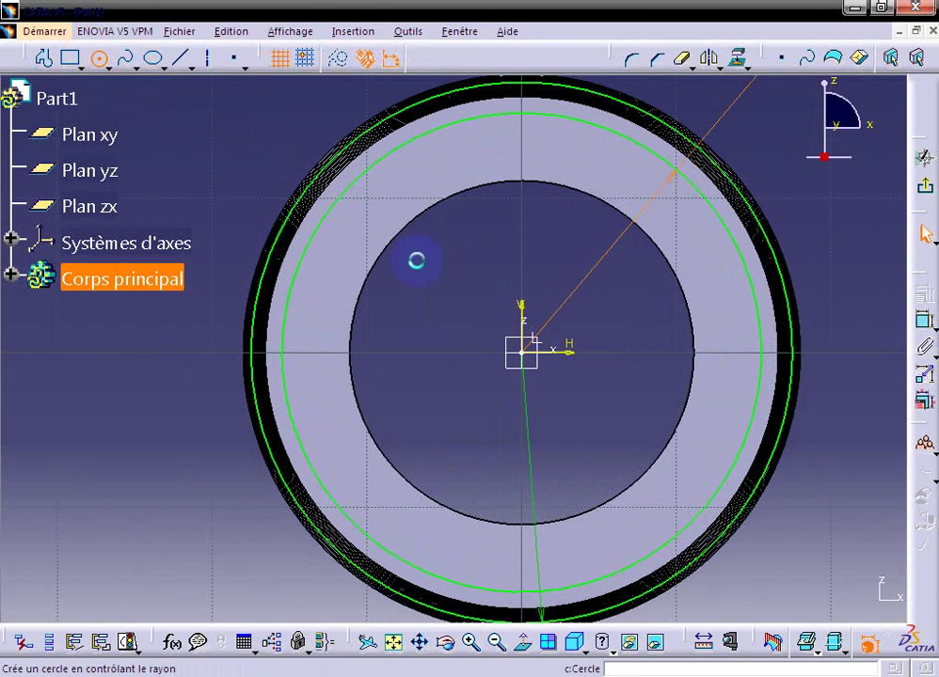
left_click(521, 352)
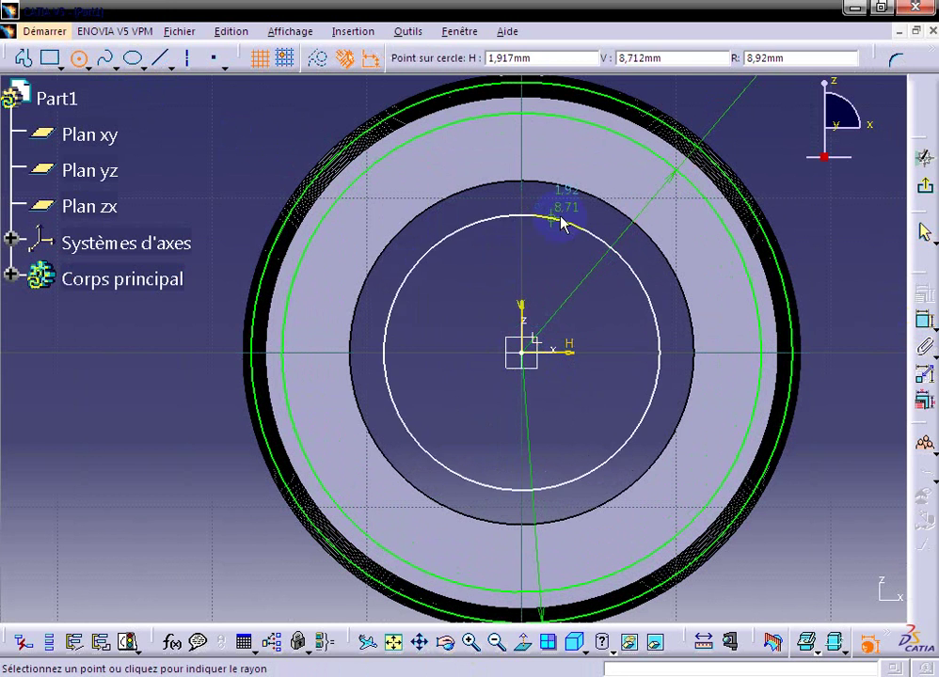
left_click(561, 217)
left_click(924, 320)
left_click(649, 288)
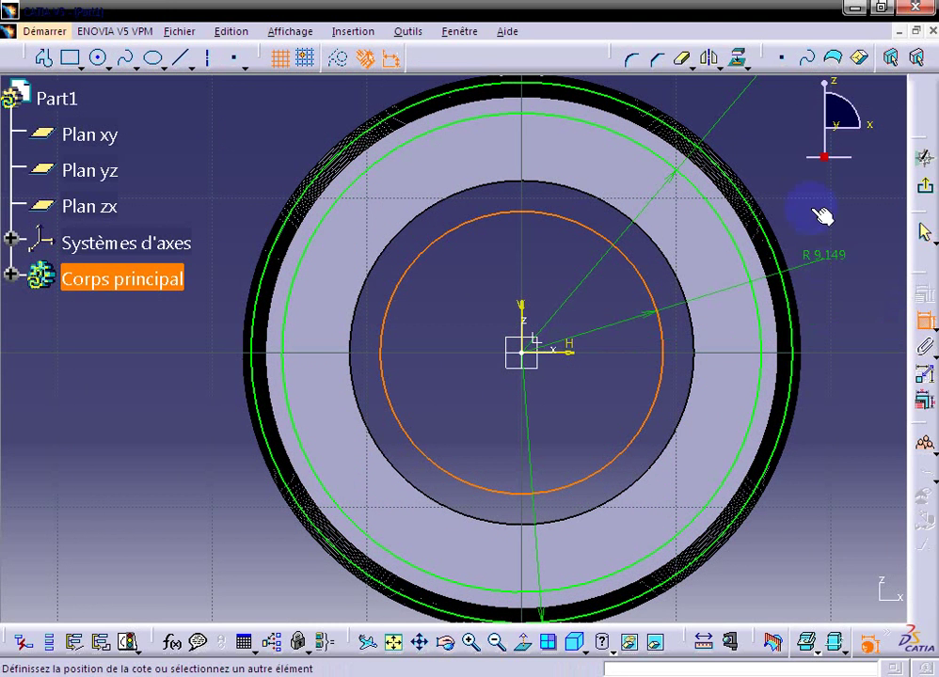
left_click(815, 207)
double_click(814, 203)
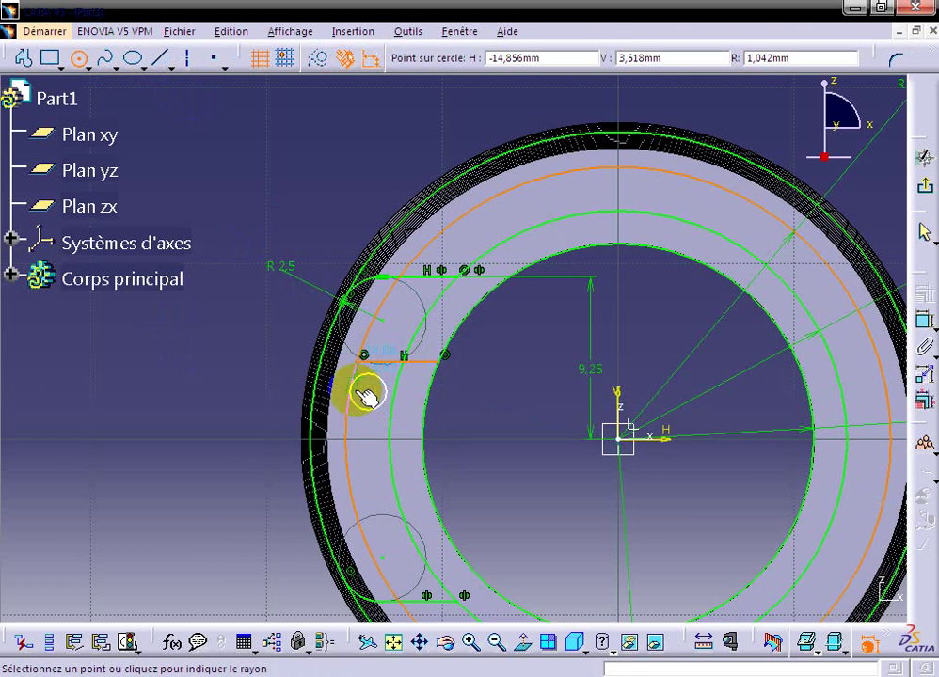
left_click(367, 395)
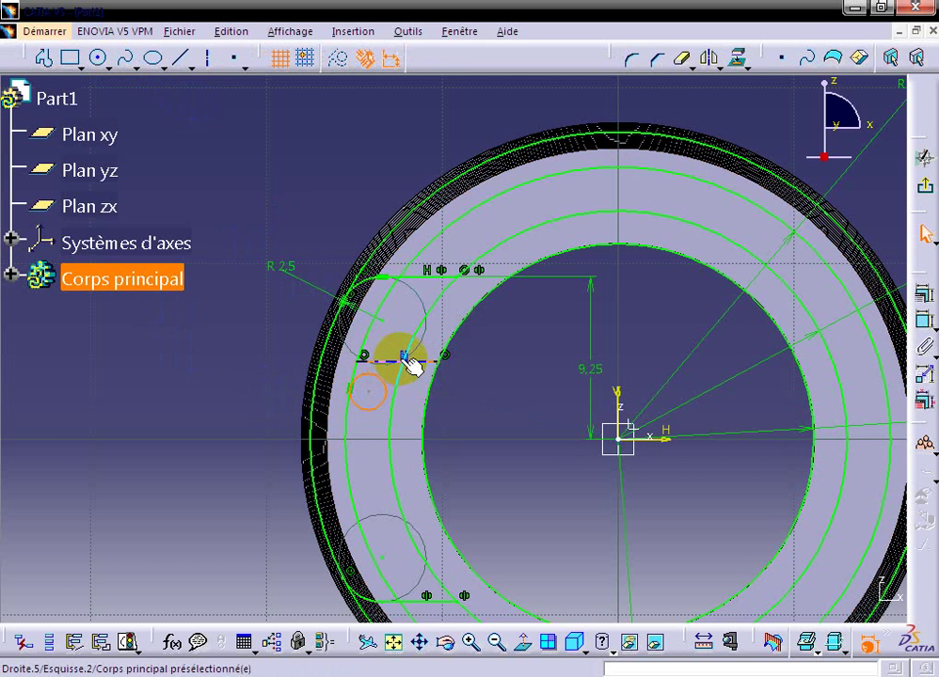
Make the short line tangent to the small circle and set the circle's radius to 2.
left_click(412, 365)
left_click(922, 294)
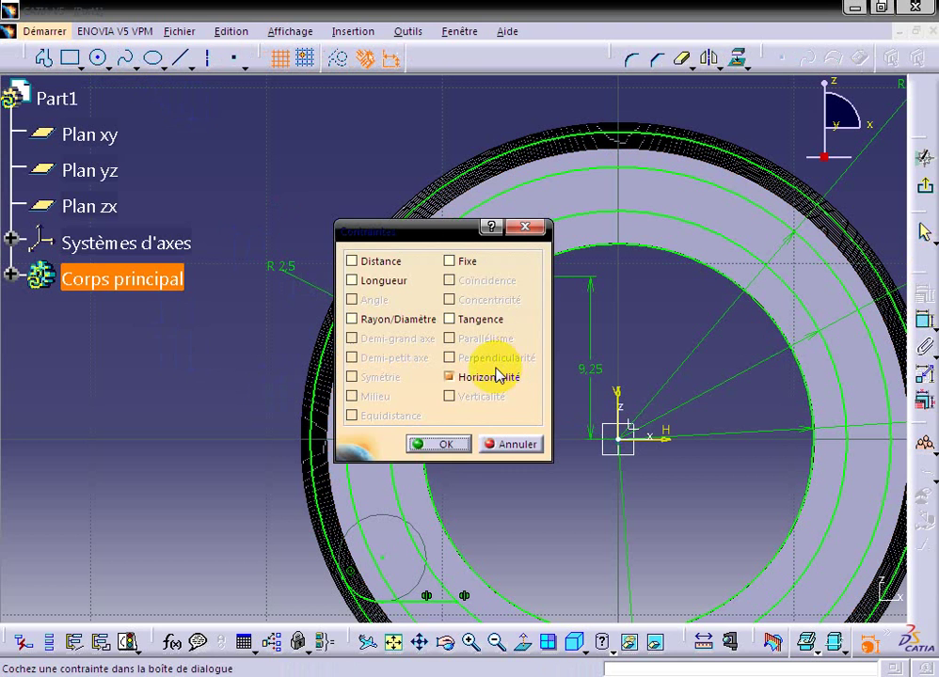
left_click(481, 320)
left_click(442, 444)
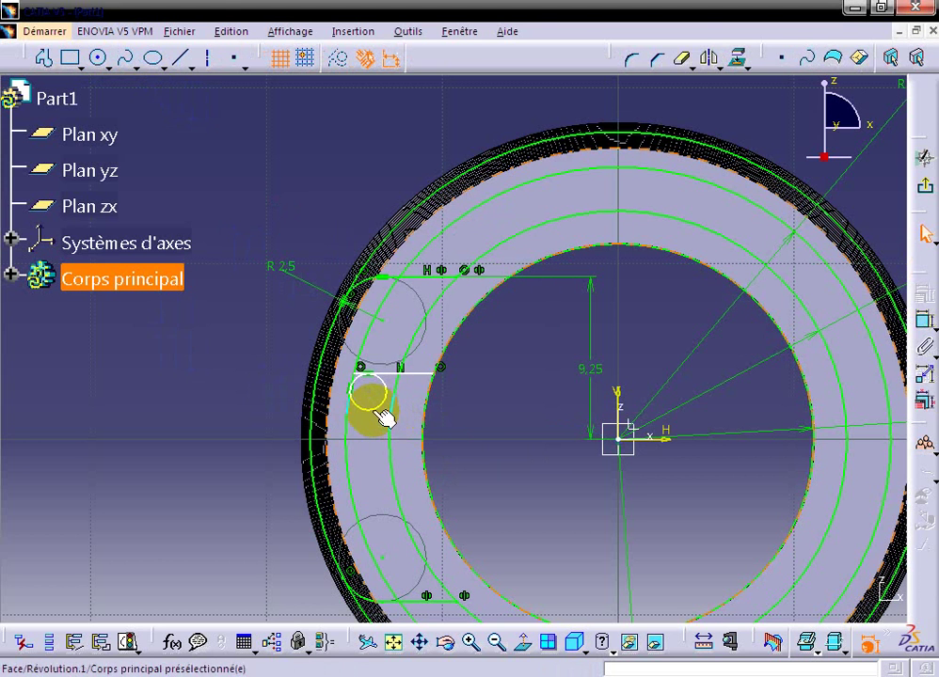
left_click(375, 405)
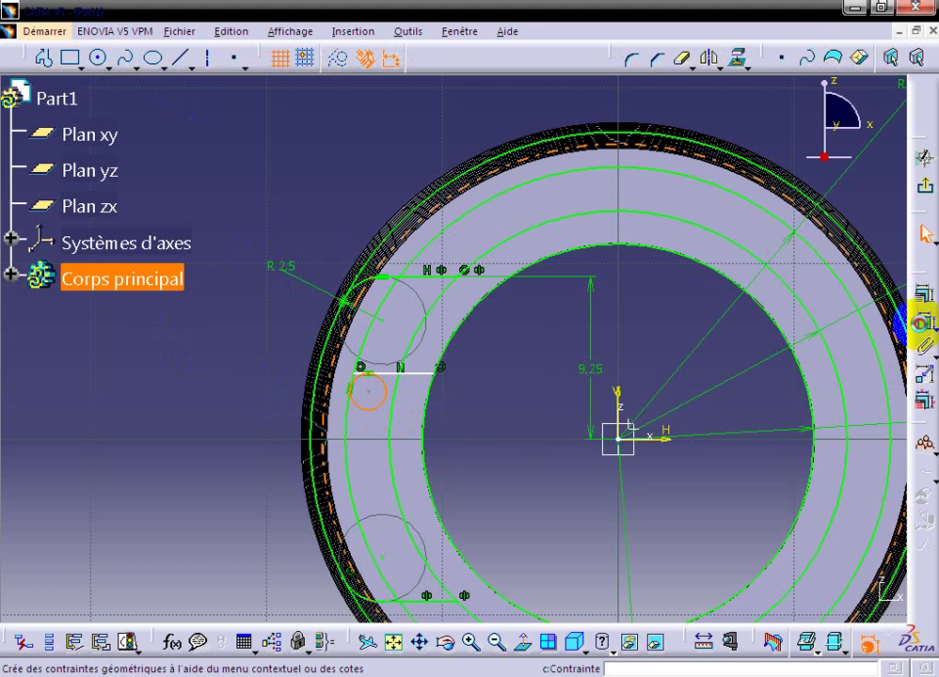
left_click(920, 322)
double_click(245, 350)
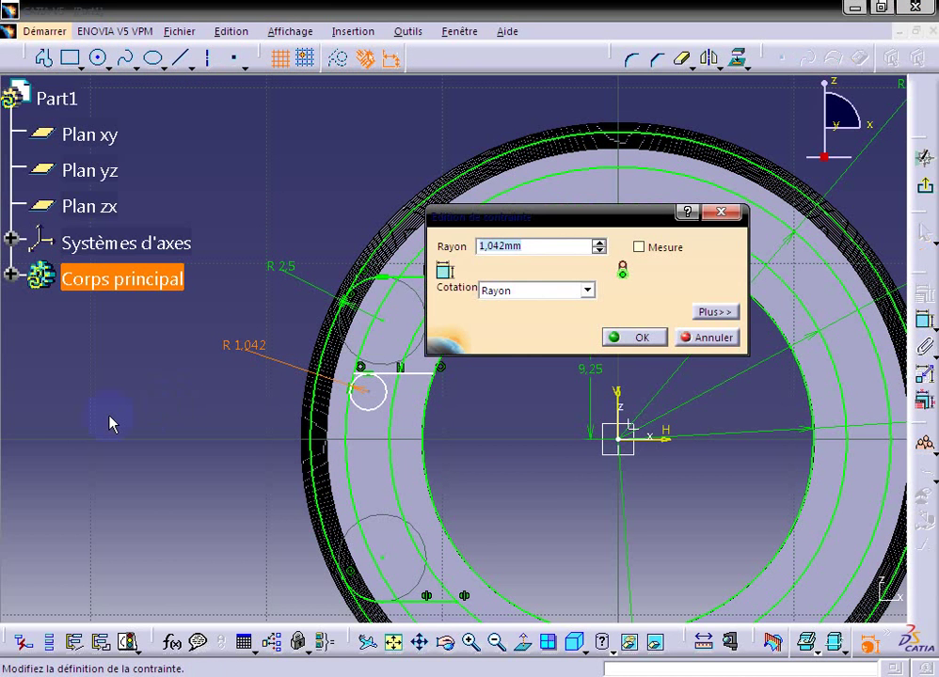
type("2")
key("Return")
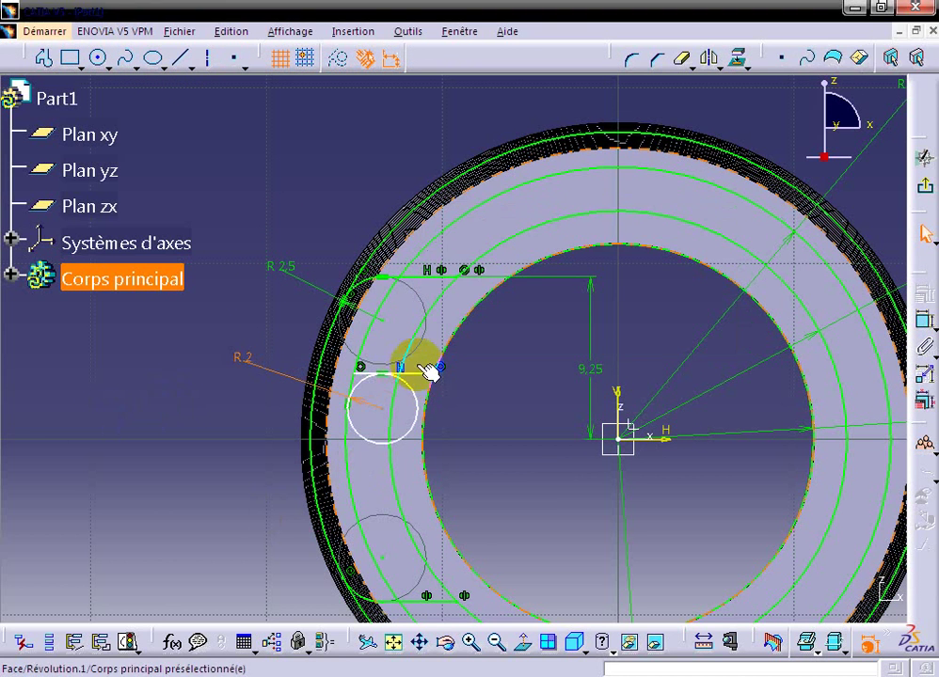
Space the short horizontal line 2 mm from the upper horizontal line.
left_click(426, 375)
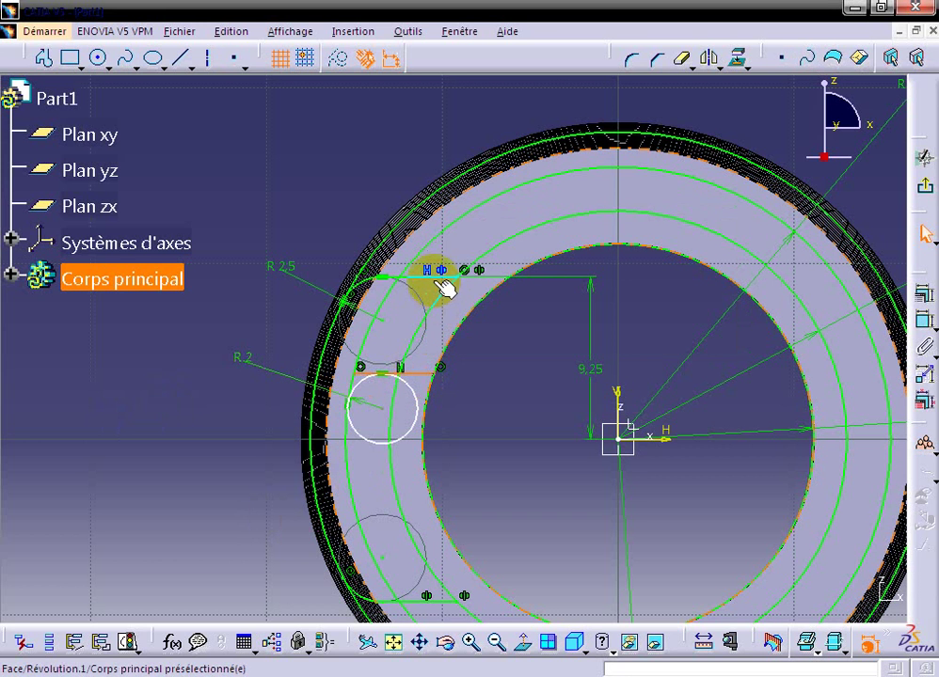
left_click(440, 277, "ctrl")
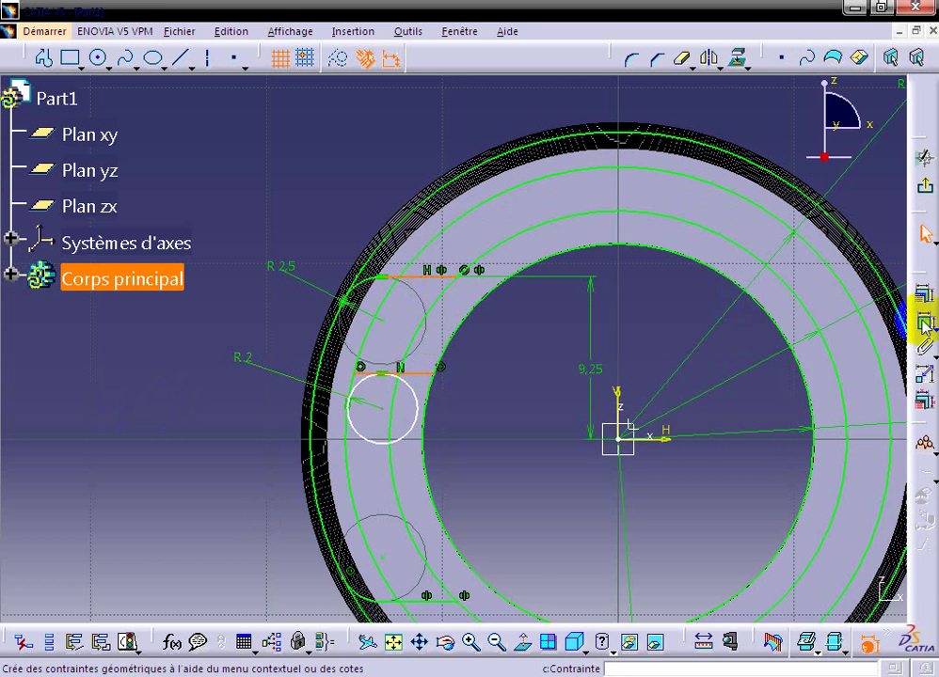
left_click(924, 325)
left_click(195, 346)
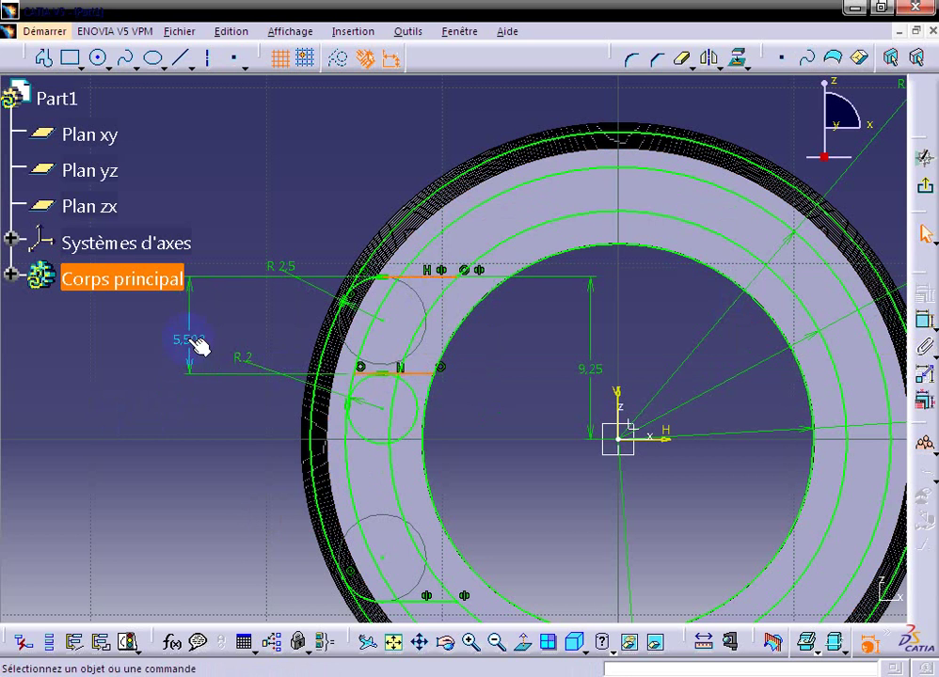
double_click(193, 344)
type("2")
key("Return")
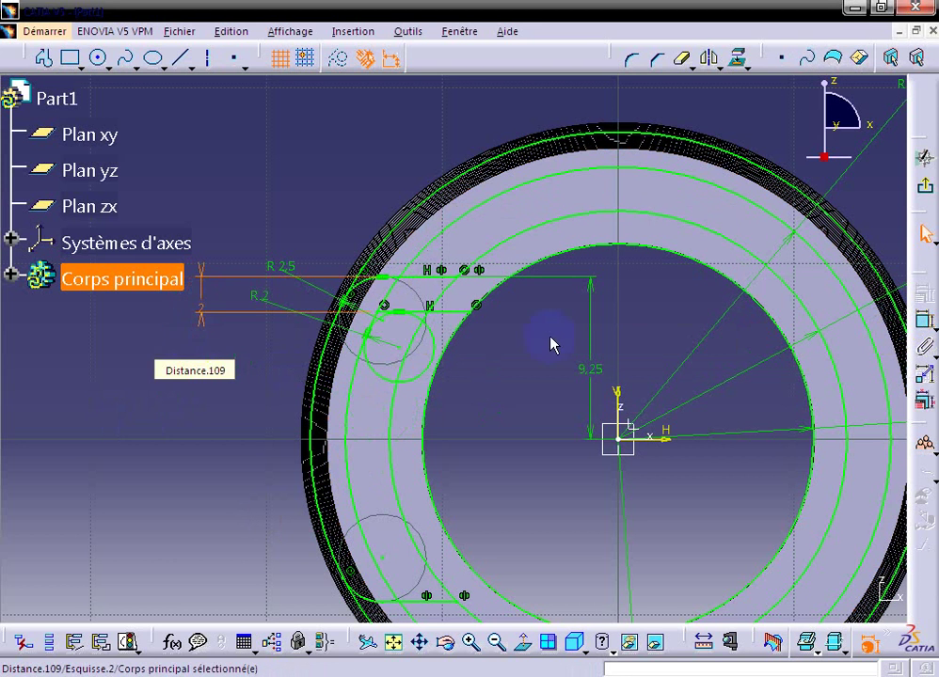
Mirror the short line and R 2 circle about the horizontal axis.
left_click(465, 307)
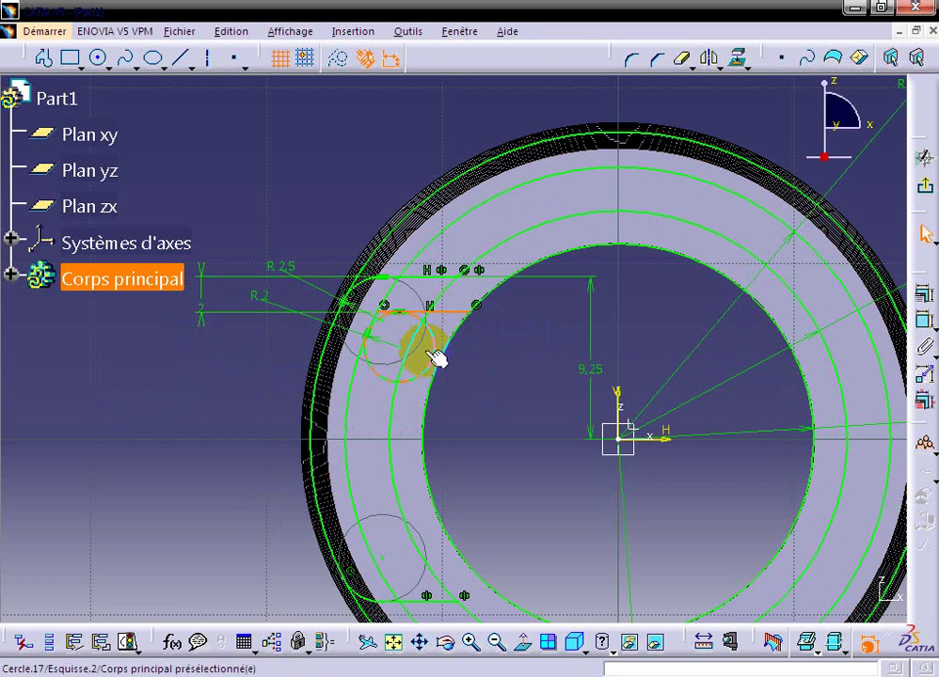
left_click(433, 337, "ctrl")
left_click(707, 57)
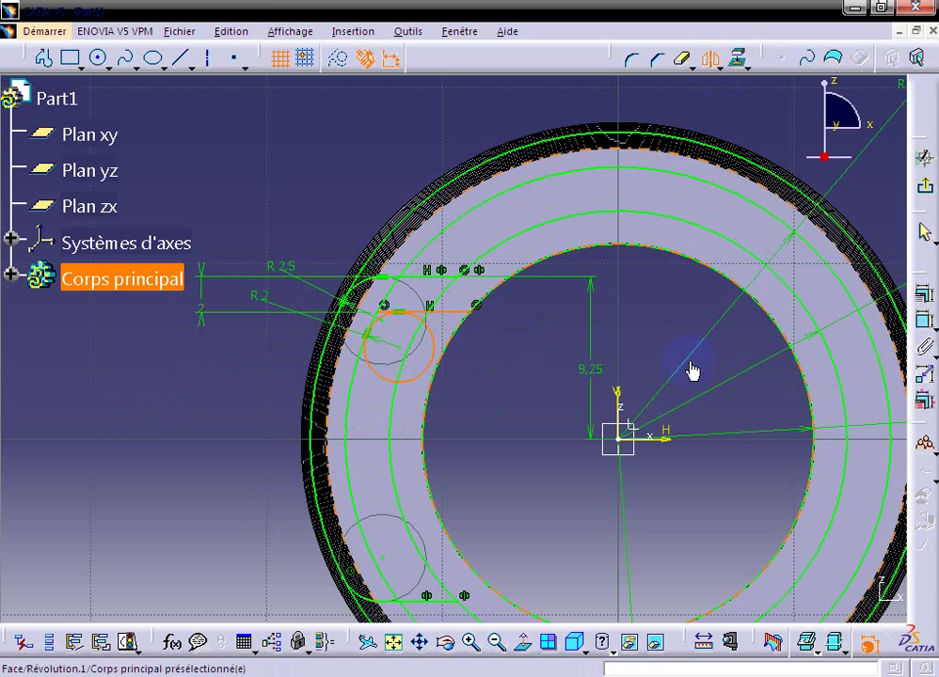
left_click(659, 425)
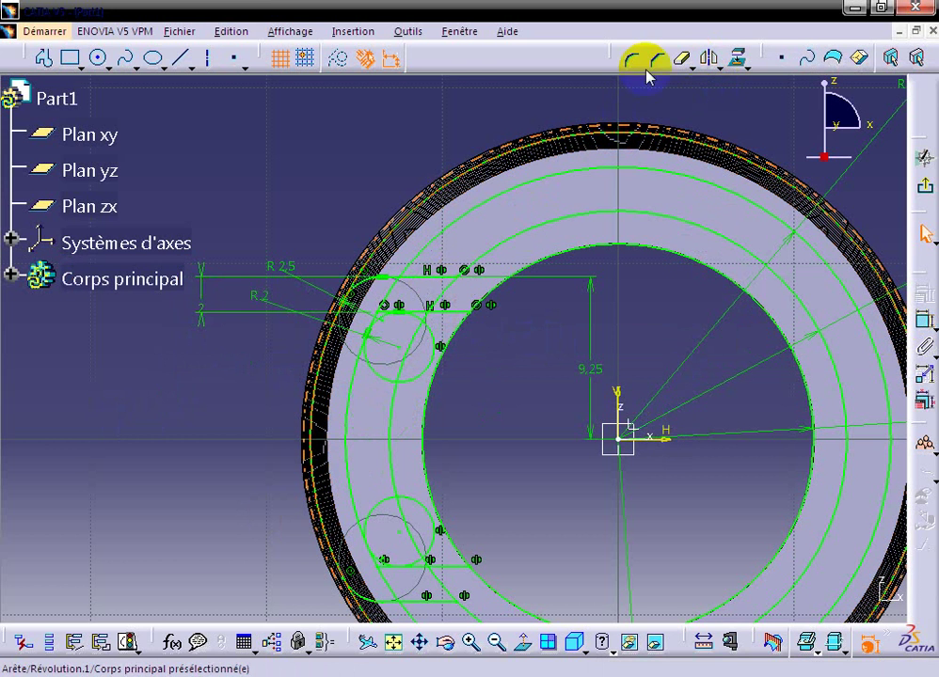
Trim away the surplus upper circle and the leftover lower arcs with Quick Trim.
left_click(677, 59)
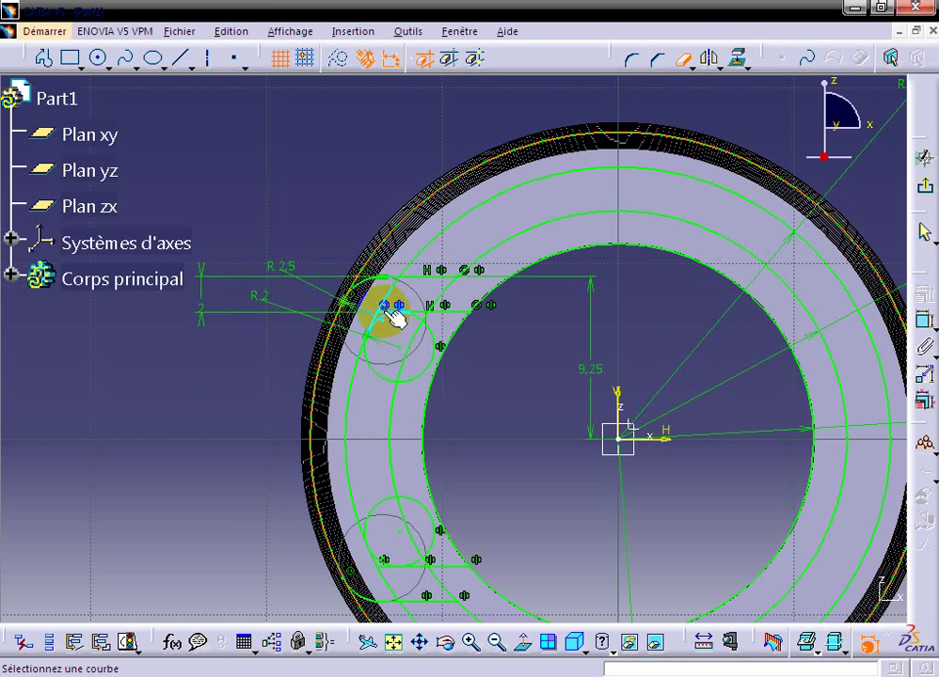
left_click(470, 641)
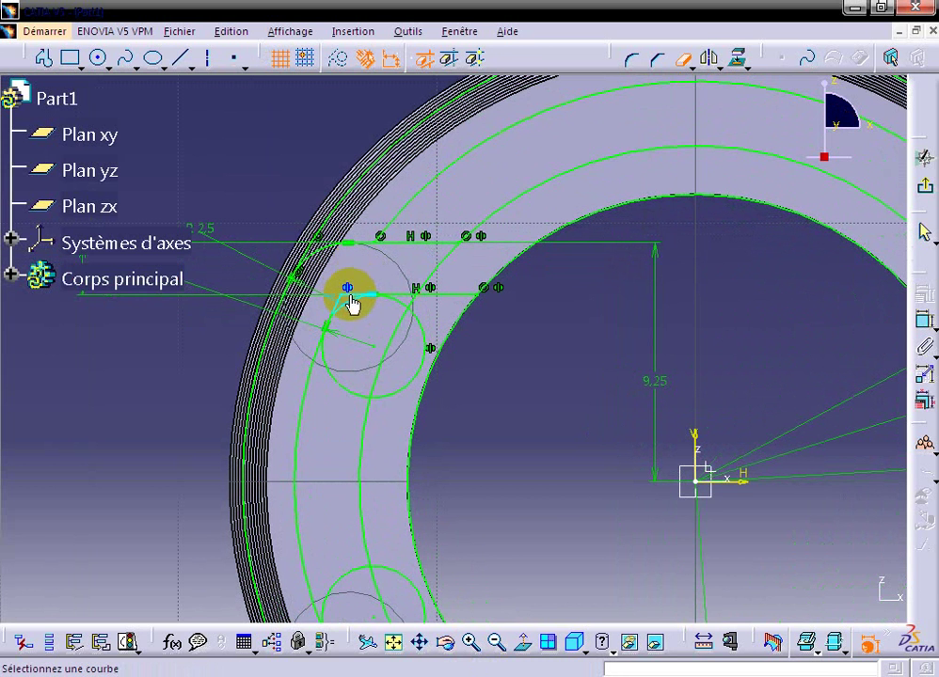
left_click(471, 642)
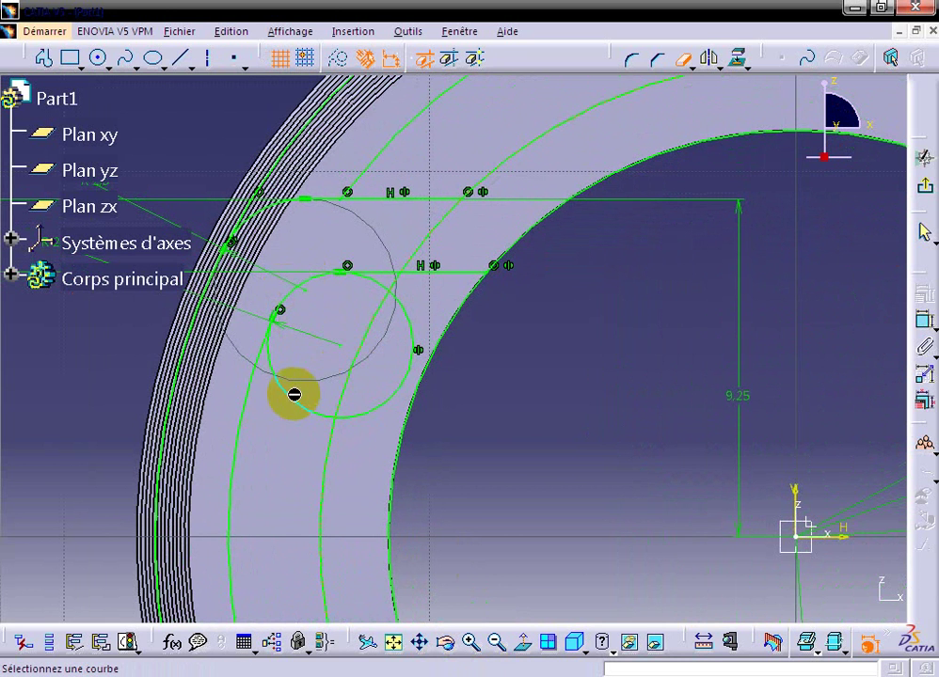
middle_click_drag(287, 413, 320, 216)
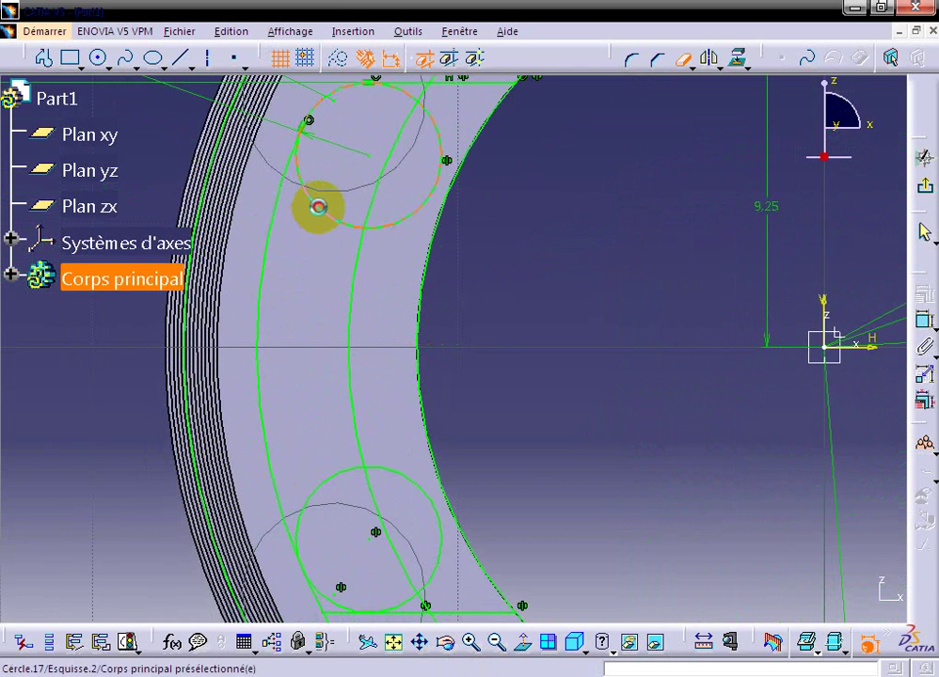
left_click(430, 198)
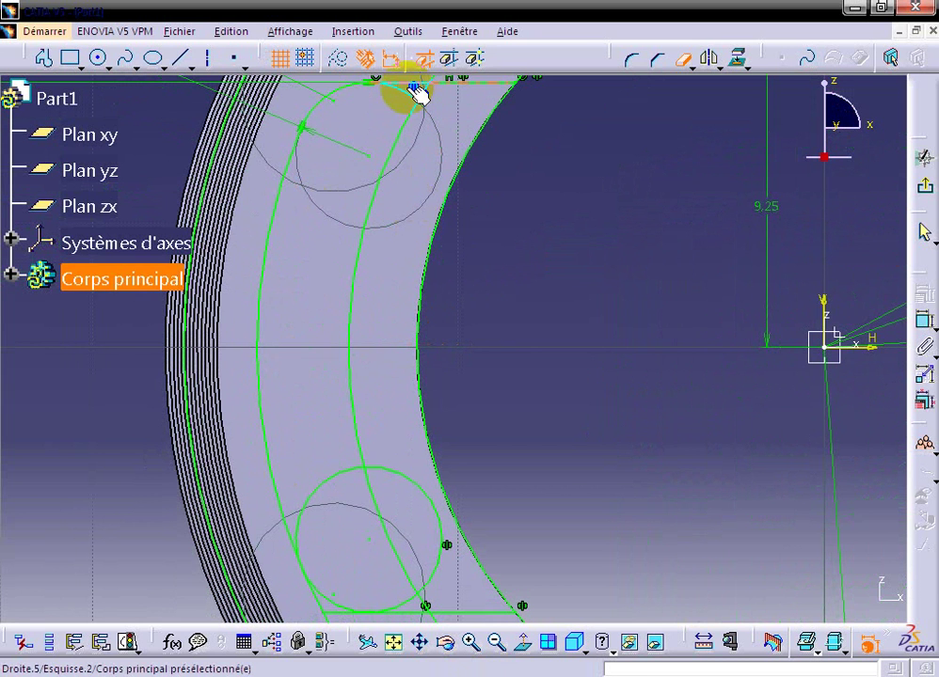
middle_click_drag(386, 350, 385, 179)
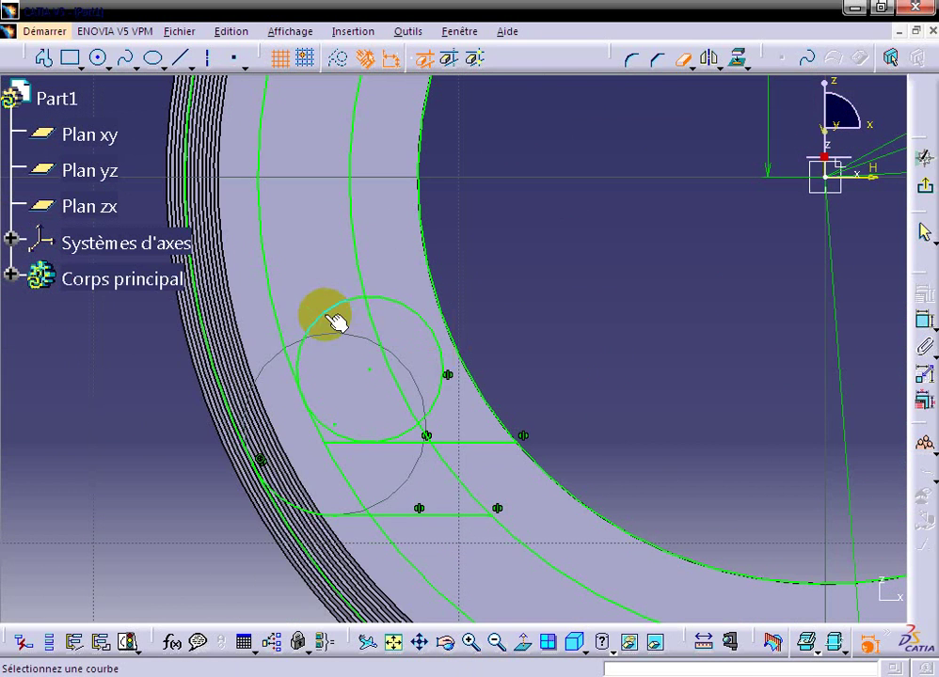
left_click(322, 312)
left_click(417, 309)
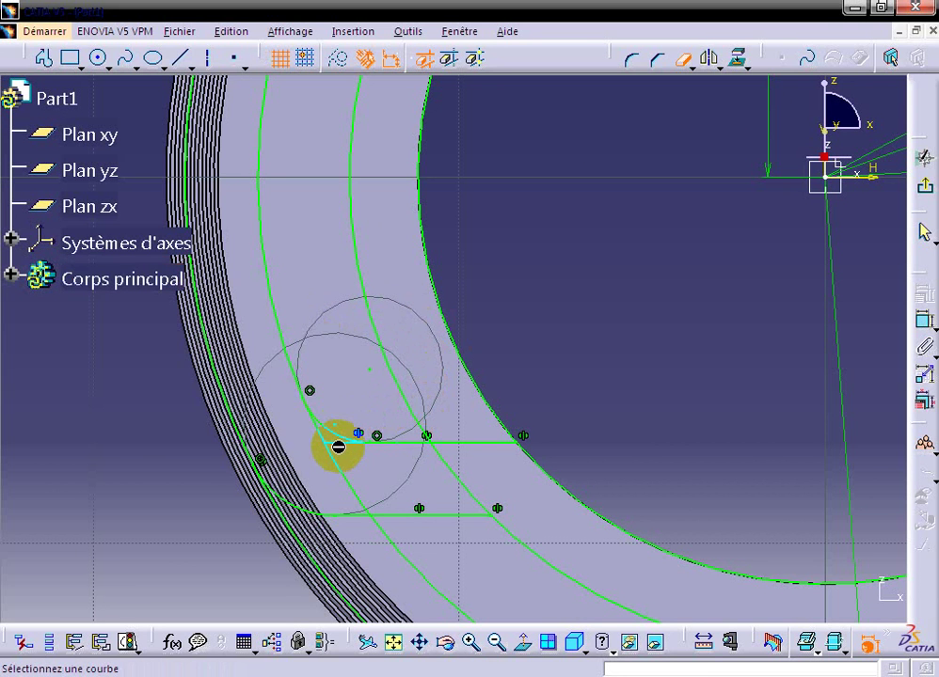
Trim the horizontal line ends and remaining arc pieces into clean rounded corners.
left_click(335, 440)
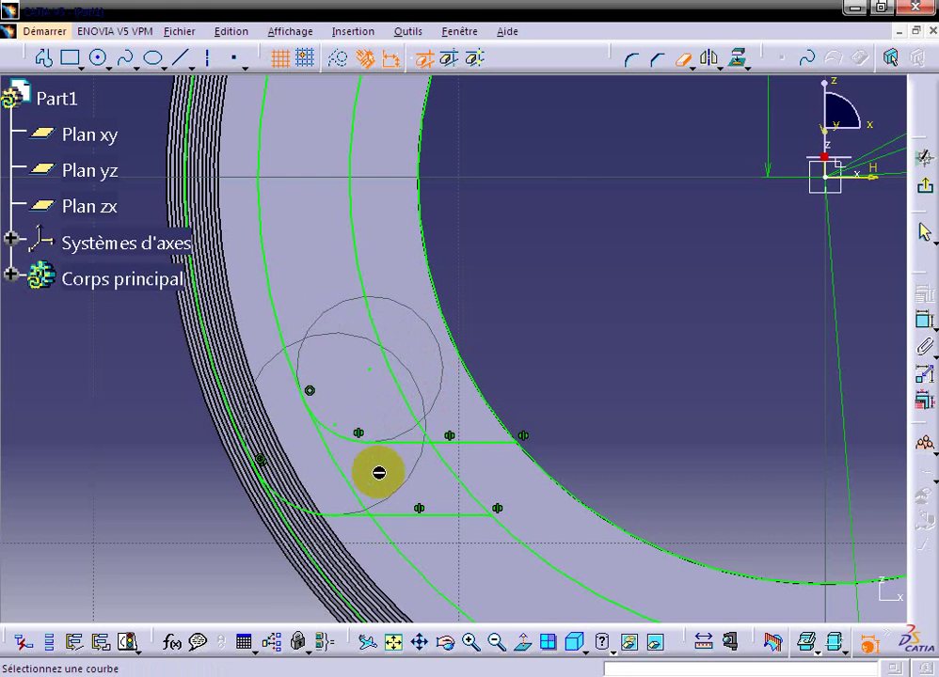
middle_click_drag(377, 471, 335, 405)
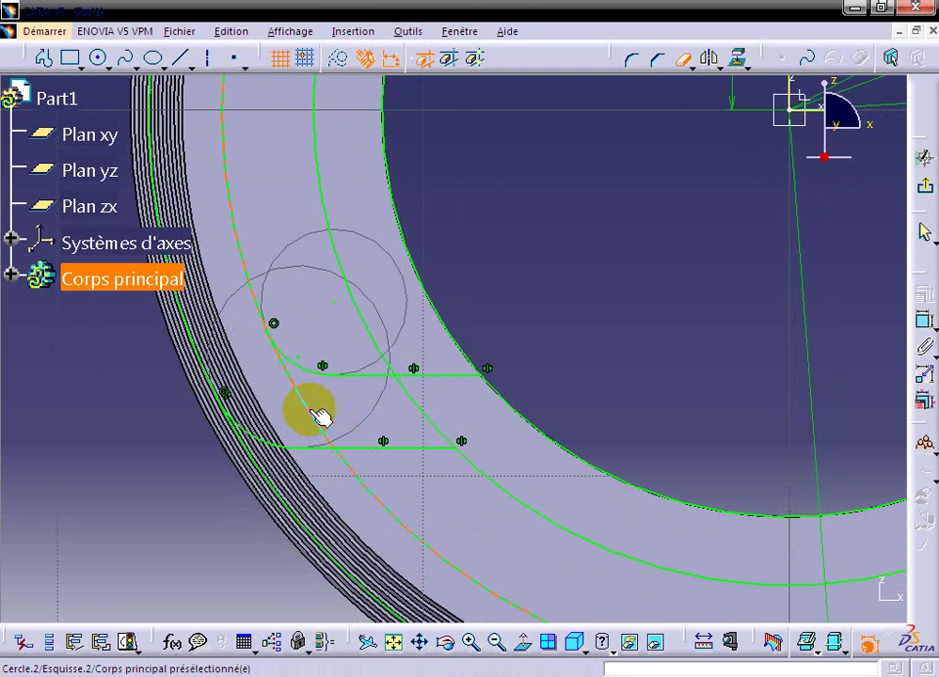
left_click(321, 417)
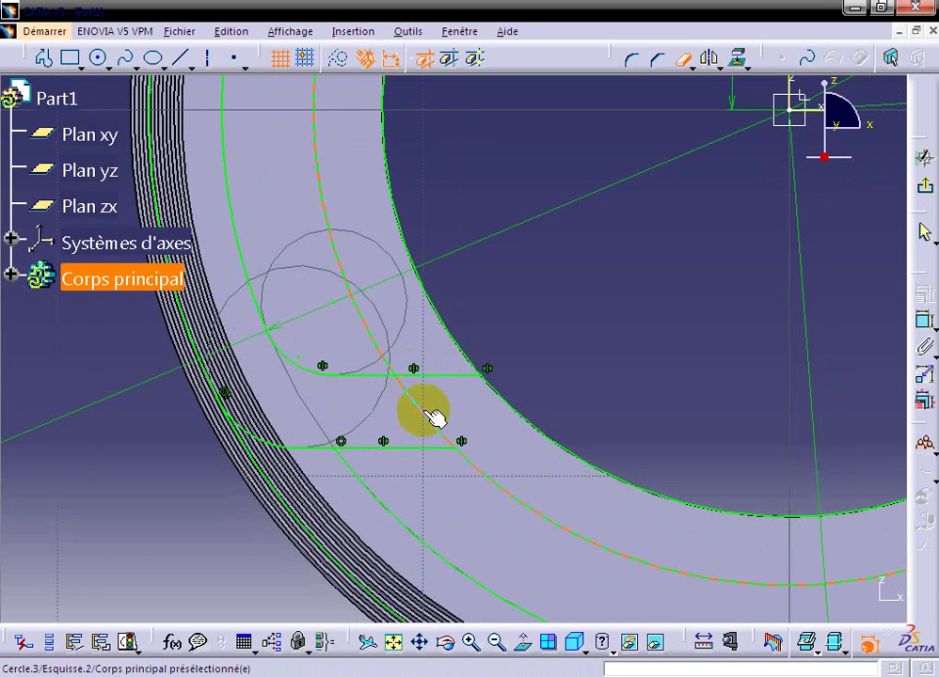
left_click(400, 370)
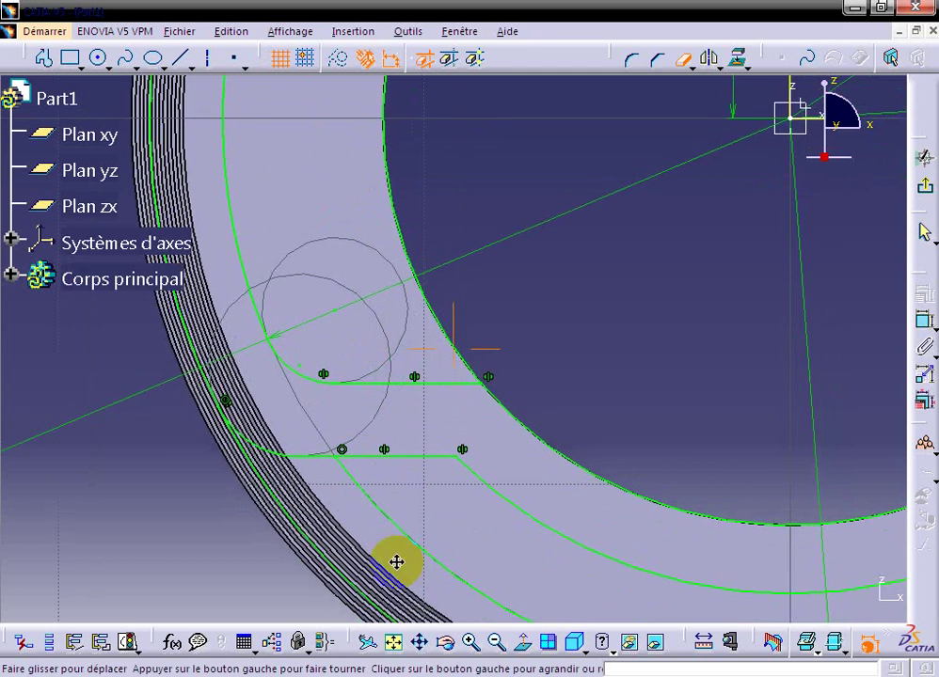
middle_click_drag(398, 562, 398, 311)
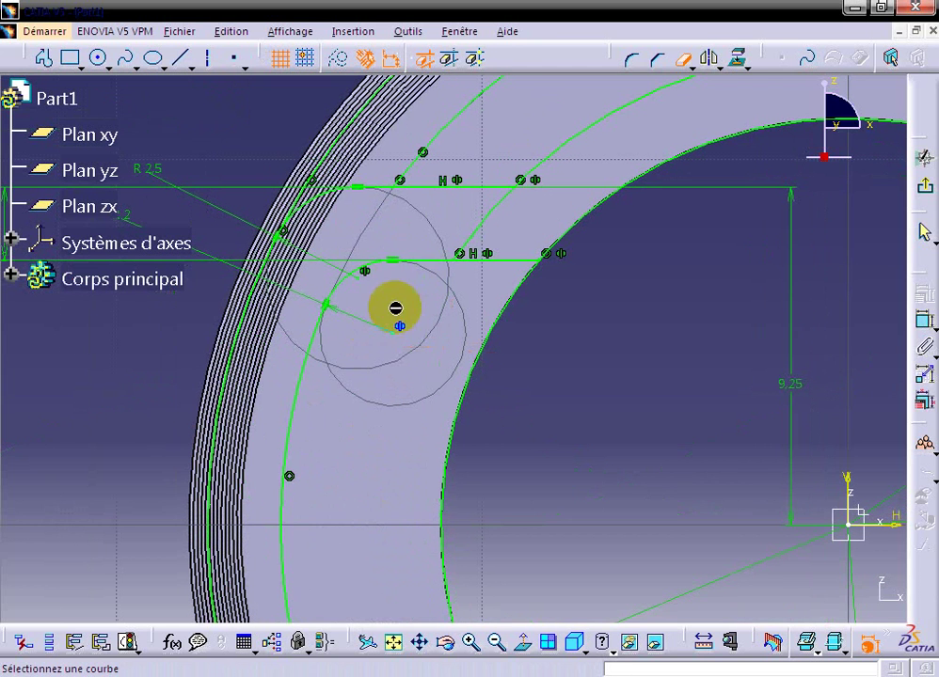
left_click(436, 125)
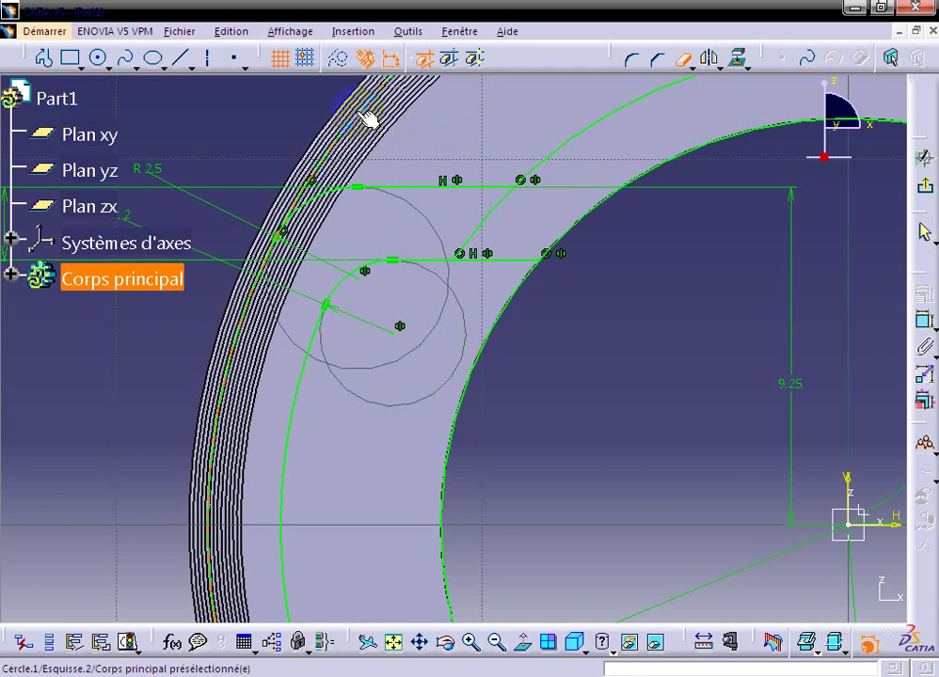
mouse_move(356, 550)
middle_mouse_down()
mouse_move(335, 42)
mouse_move(425, 294)
middle_mouse_up()
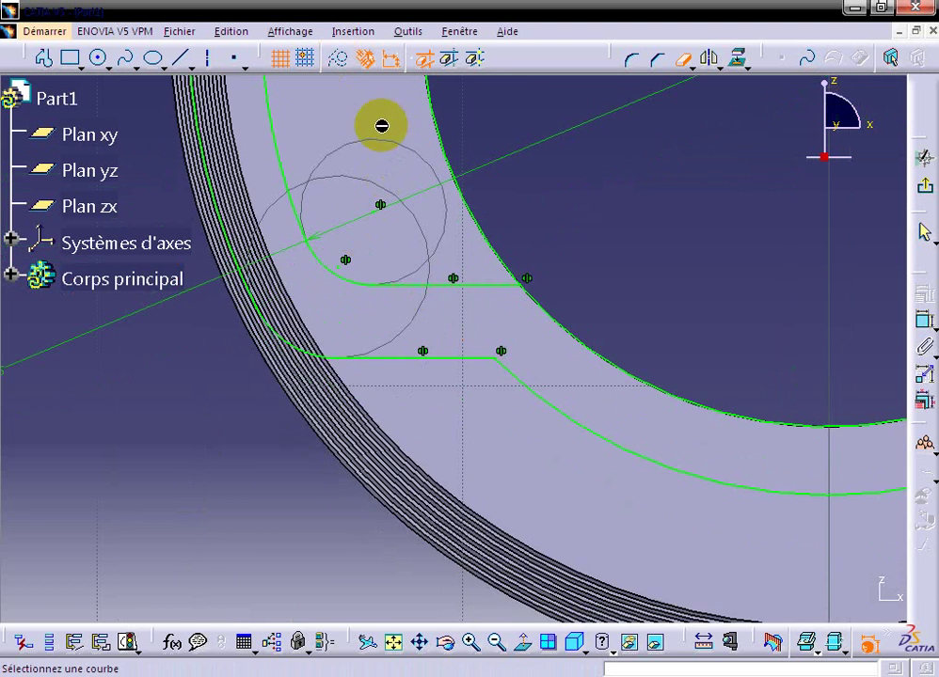
middle_click_drag(381, 126, 329, 324)
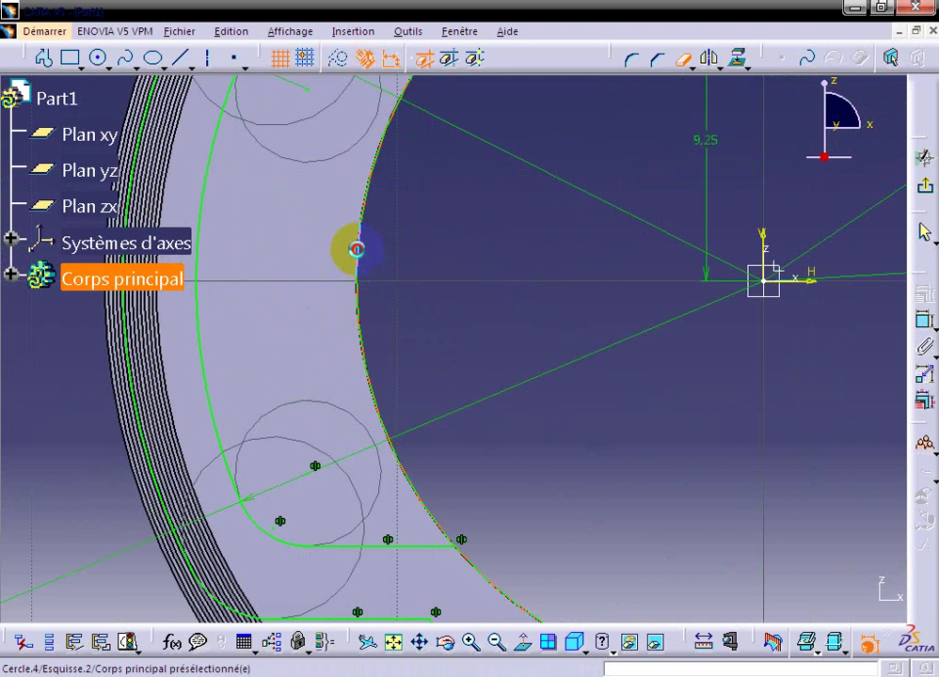
left_click(395, 643)
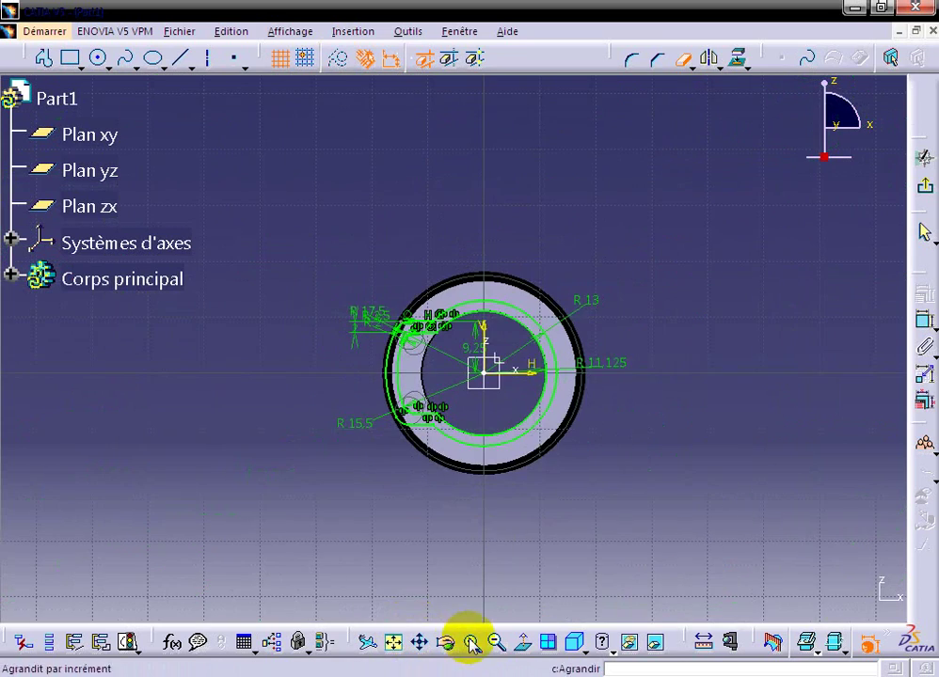
left_click(470, 643)
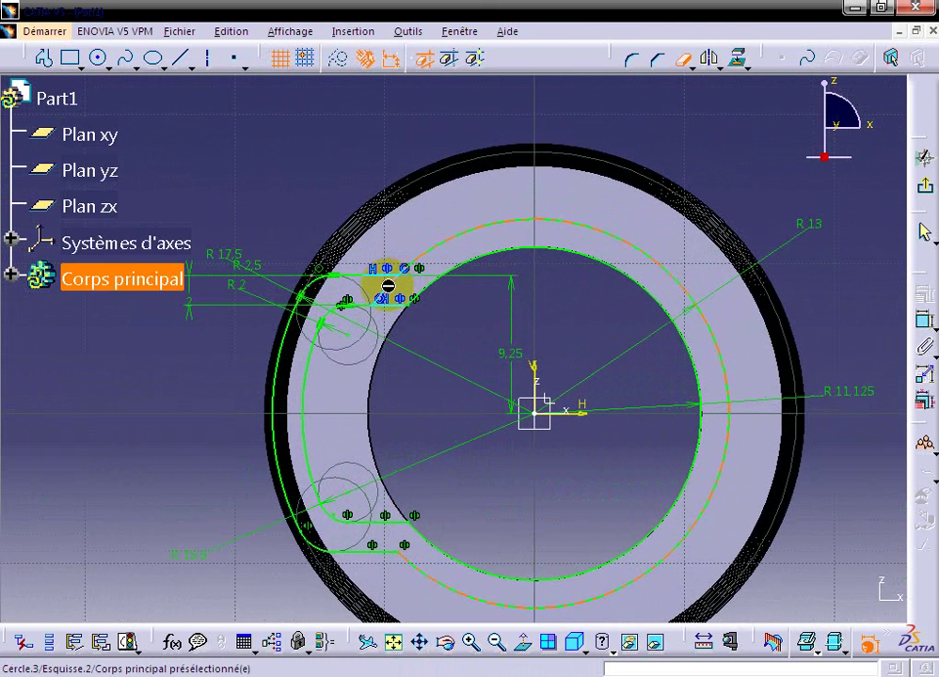
left_click(414, 32)
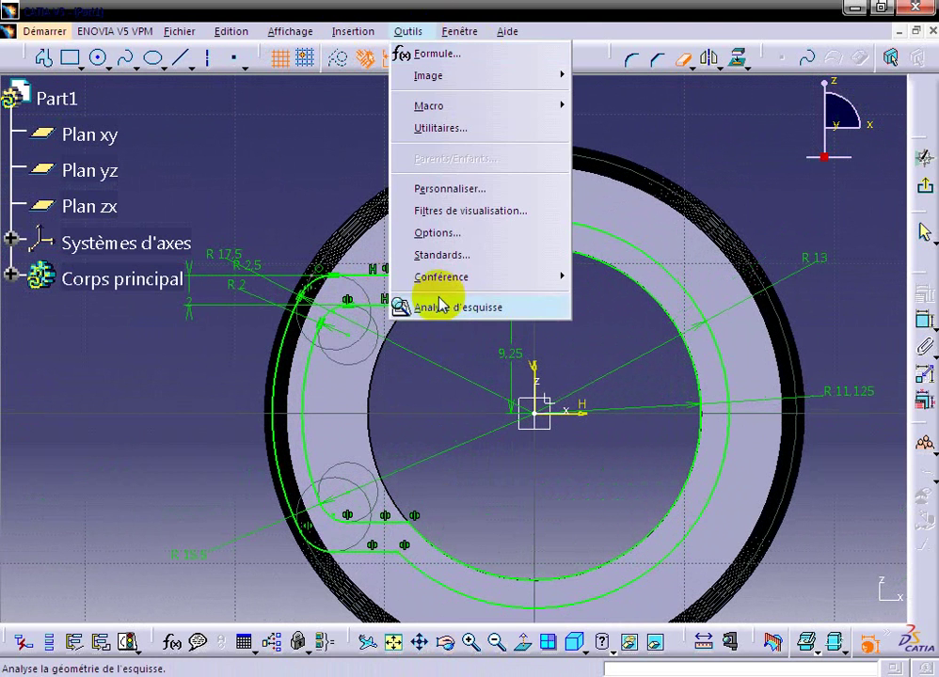
left_click(439, 300)
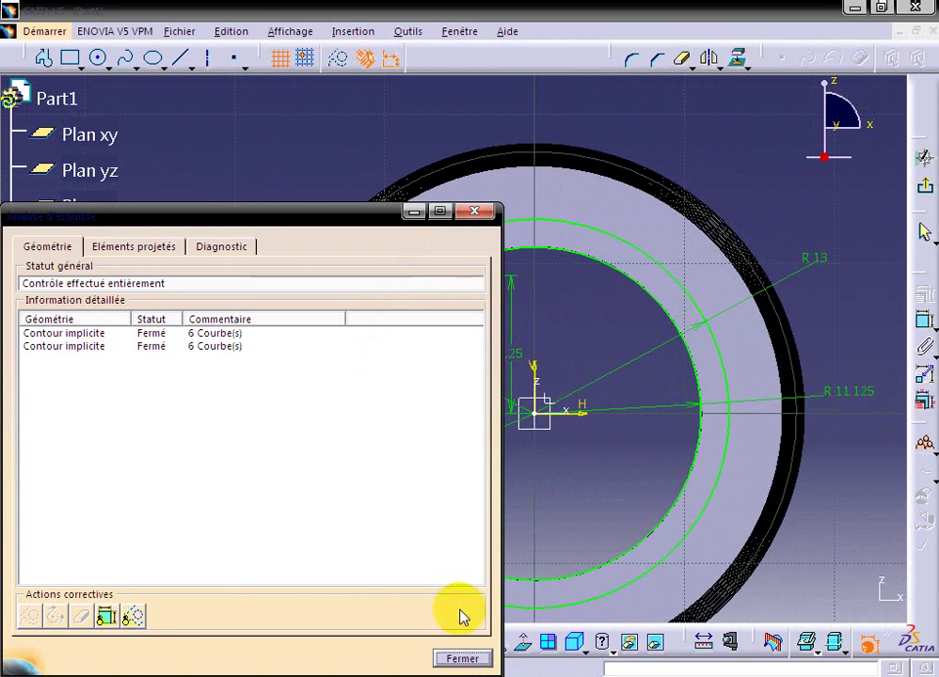
left_click(462, 658)
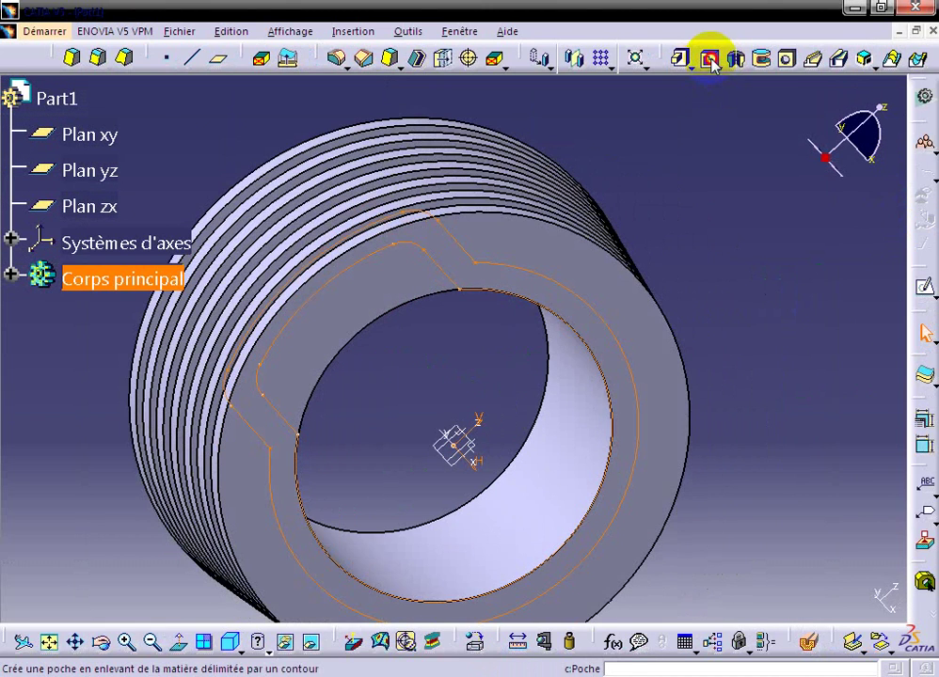
Abandon a Pocket and instead pad the end-face sketch 30 mm, then inspect the result.
left_click(710, 60)
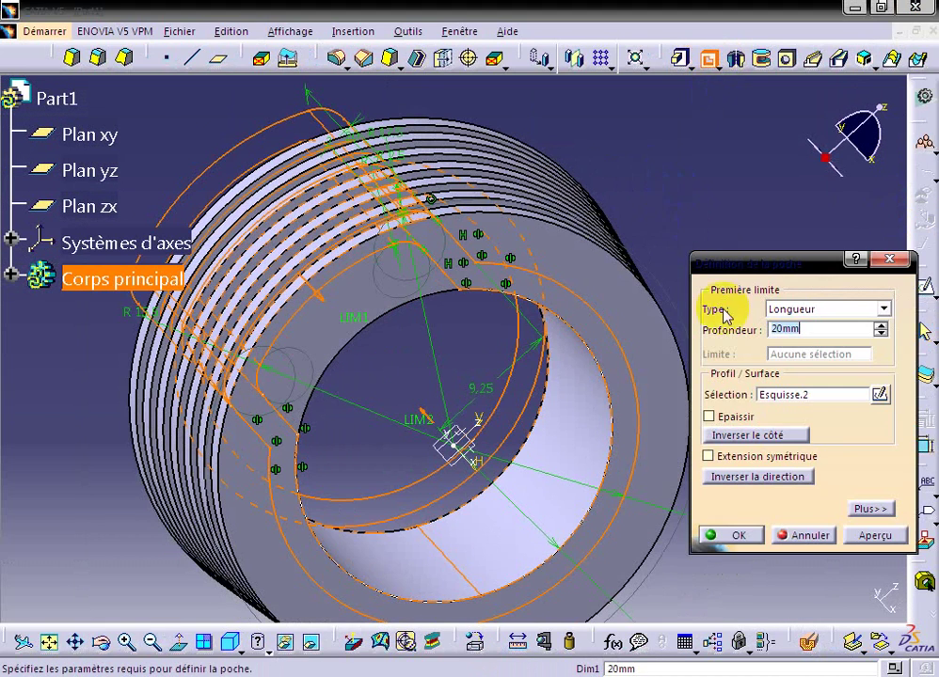
left_click(809, 534)
left_click(678, 58)
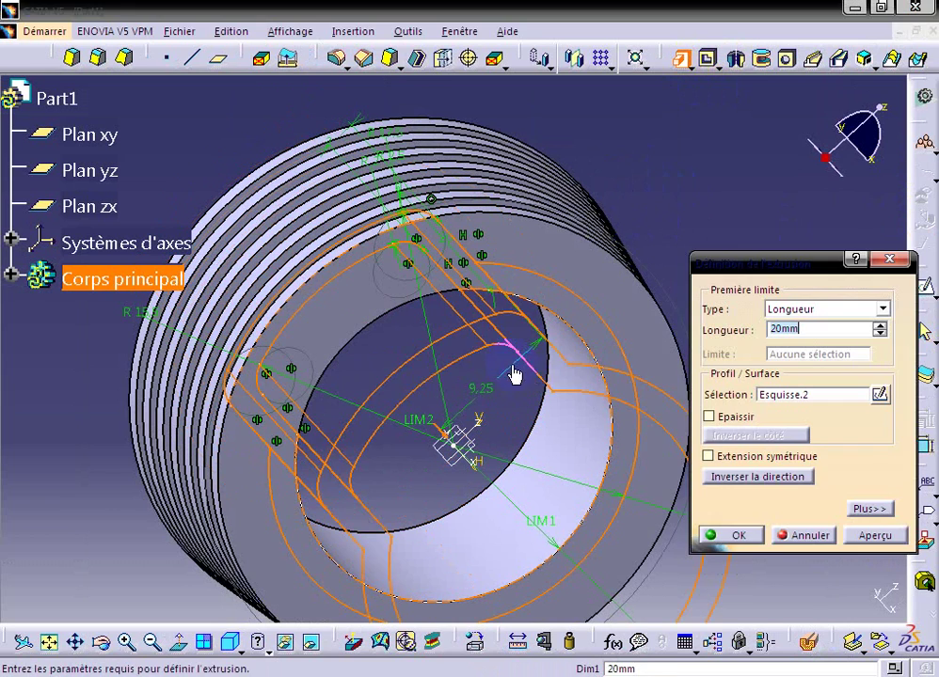
mouse_move(513, 376)
middle_mouse_down()
mouse_move(580, 272)
mouse_move(643, 362)
mouse_move(693, 384)
middle_mouse_up()
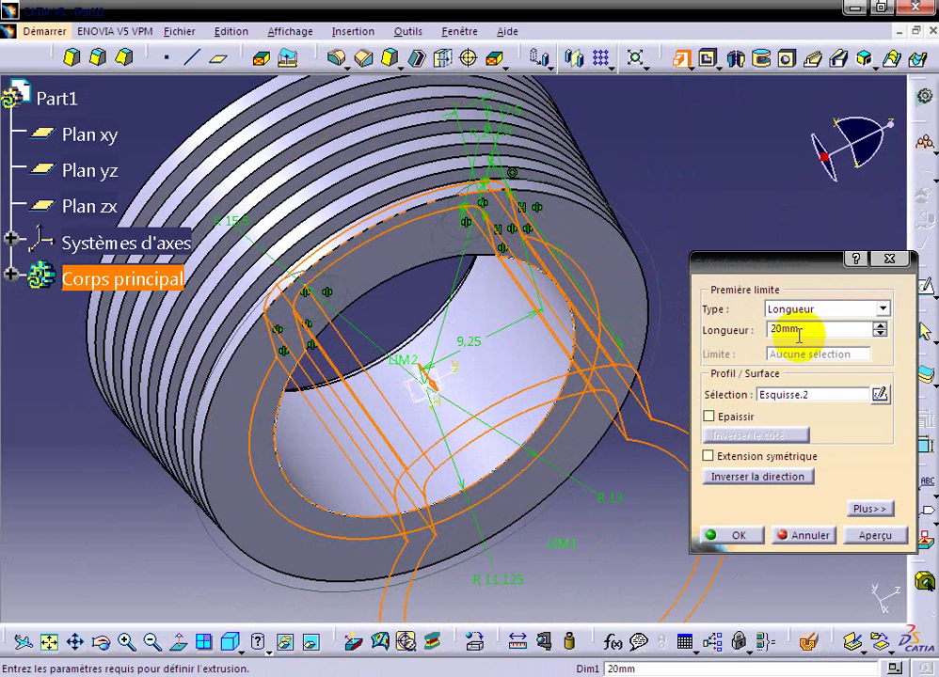
left_click(799, 330)
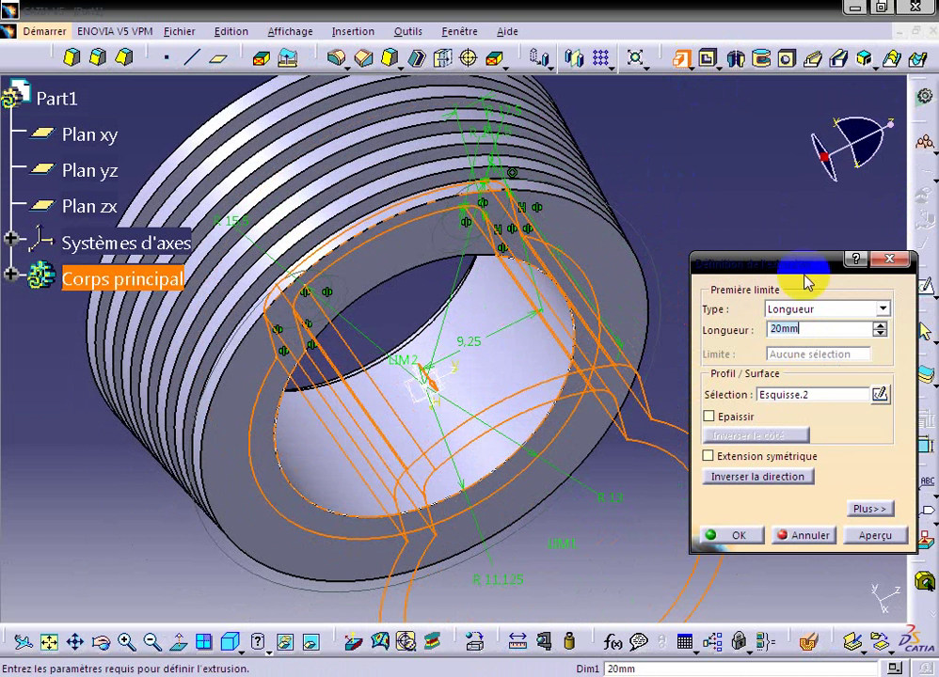
type("30mm")
key("Return")
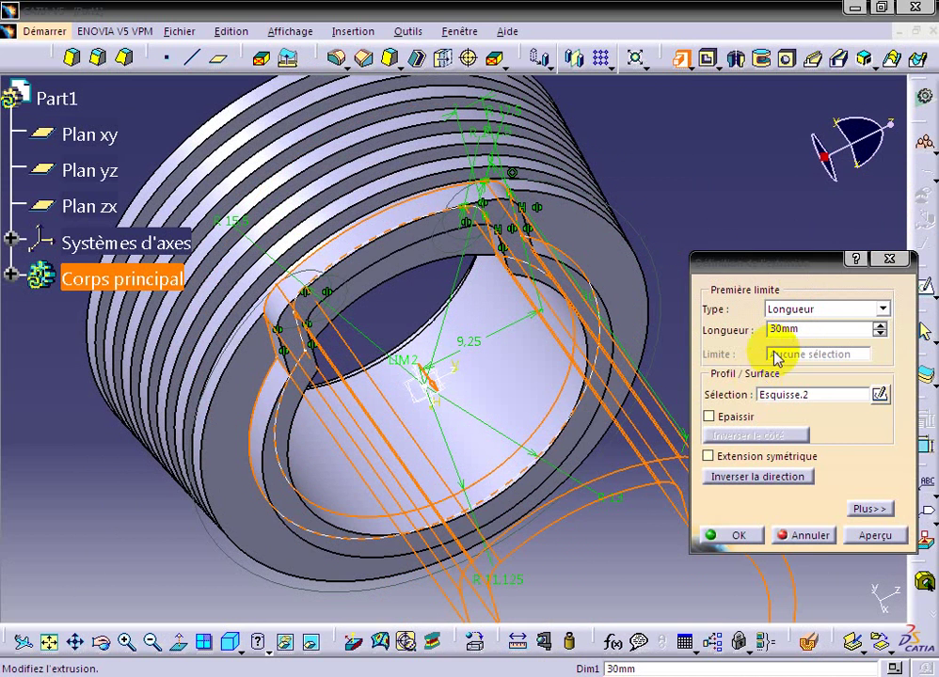
left_click(858, 537)
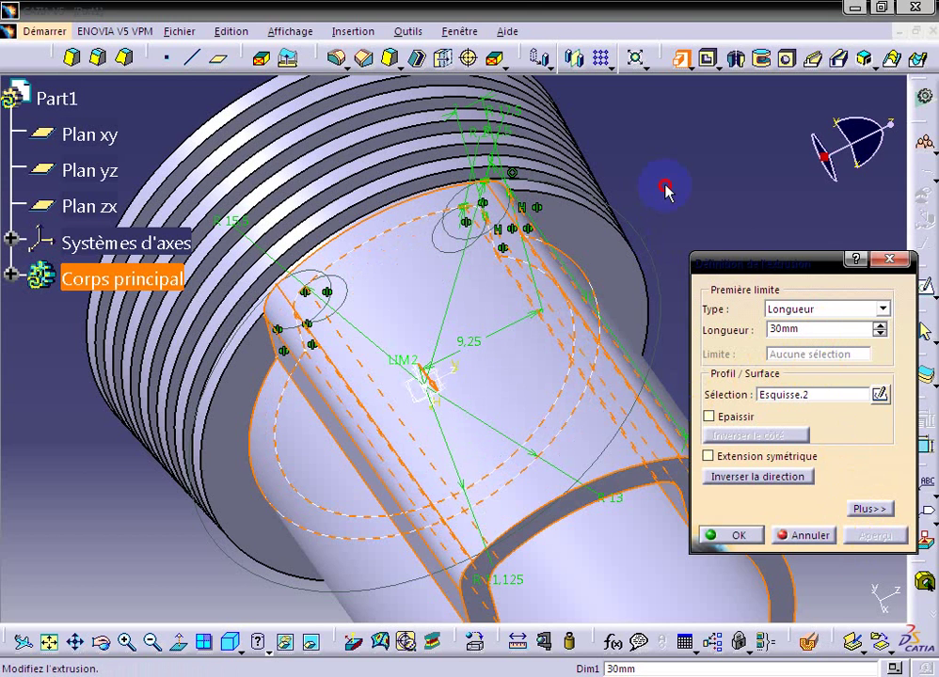
left_click(733, 537)
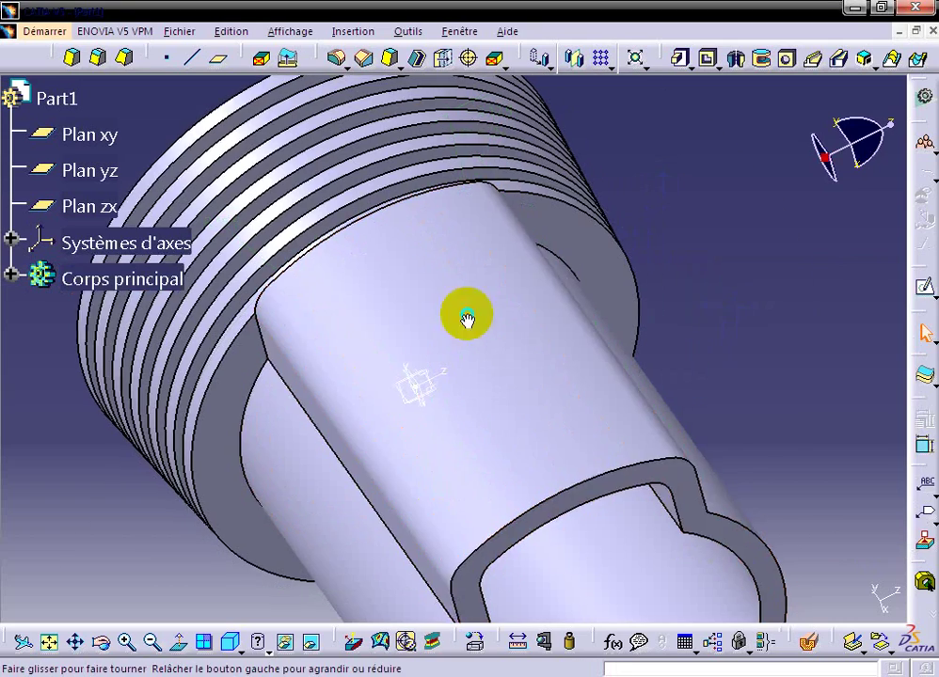
mouse_move(470, 316)
middle_mouse_down()
mouse_move(471, 422)
mouse_move(655, 451)
mouse_move(419, 519)
mouse_move(236, 503)
mouse_move(422, 505)
mouse_move(273, 235)
middle_mouse_up()
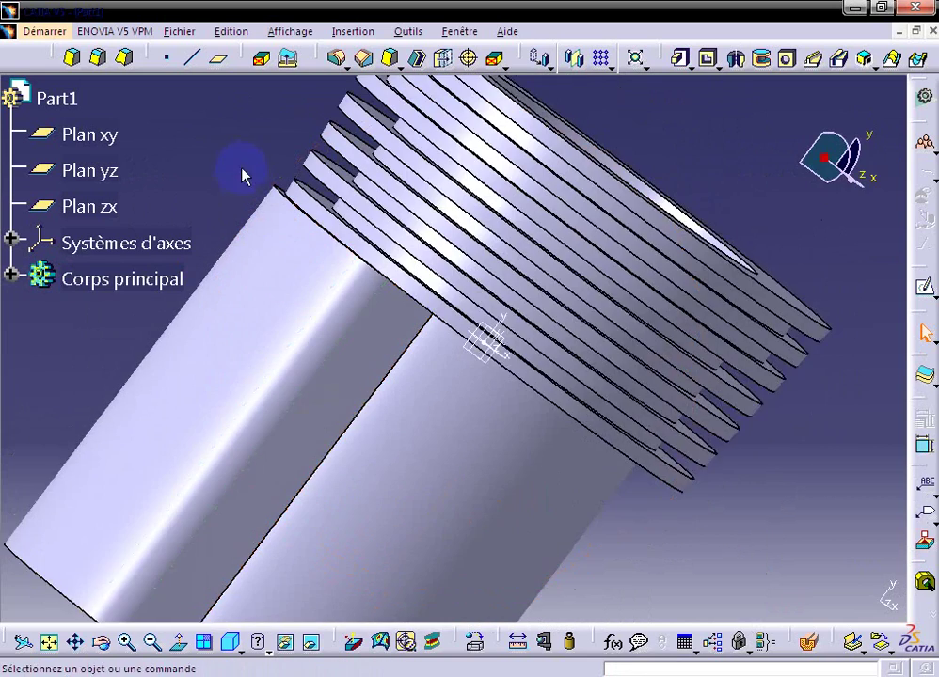
mouse_move(246, 176)
middle_mouse_down()
mouse_move(357, 158)
mouse_move(304, 117)
middle_mouse_up()
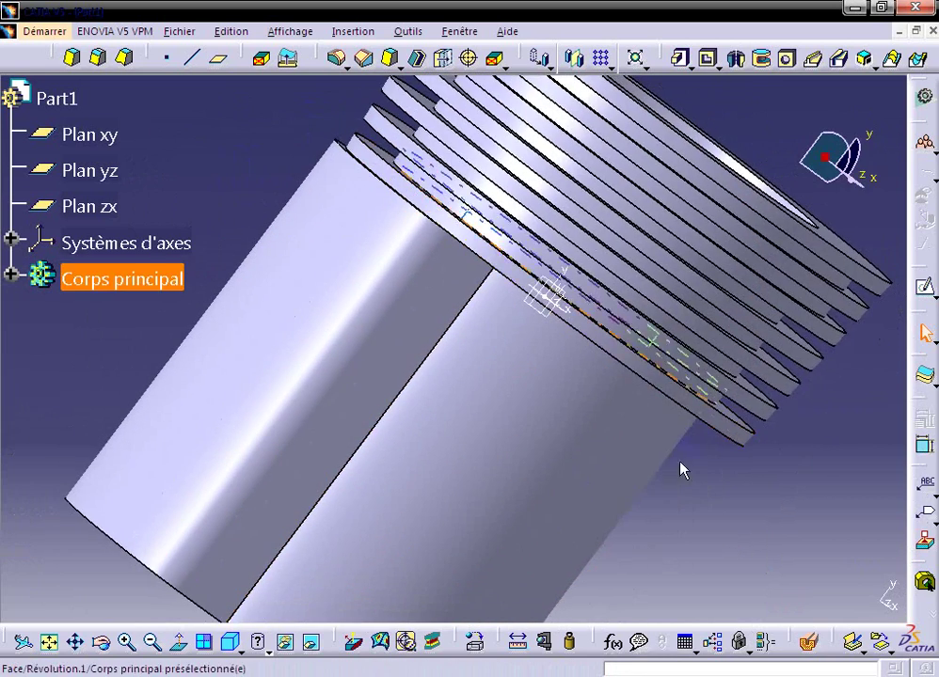
mouse_move(681, 465)
middle_mouse_down()
mouse_move(670, 400)
mouse_move(585, 420)
mouse_move(528, 340)
mouse_move(555, 285)
middle_mouse_up()
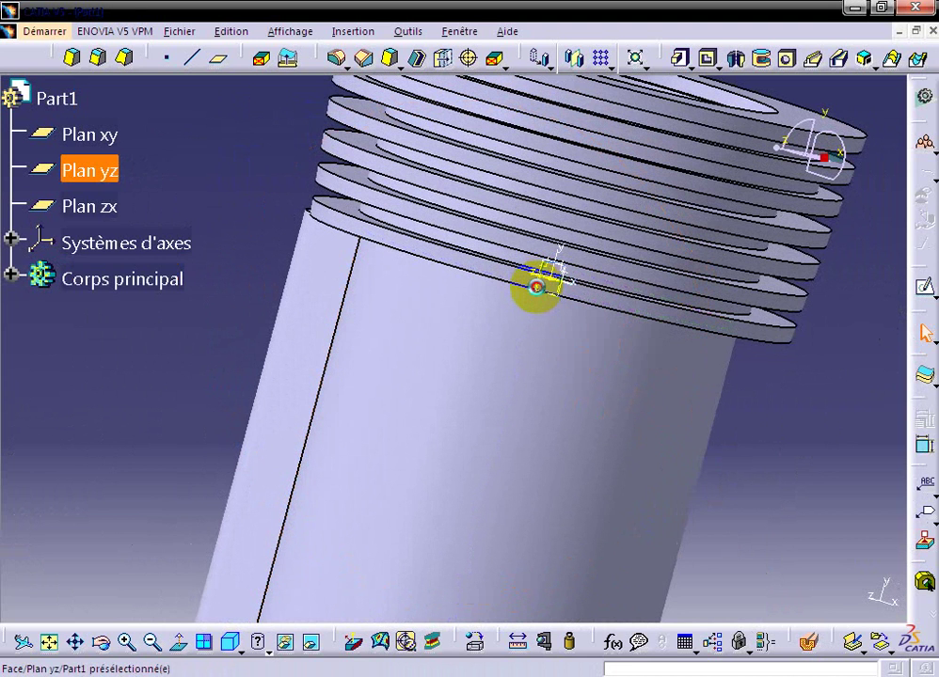
Create a reference plane offset 18 mm from Plan yz.
left_click(222, 62)
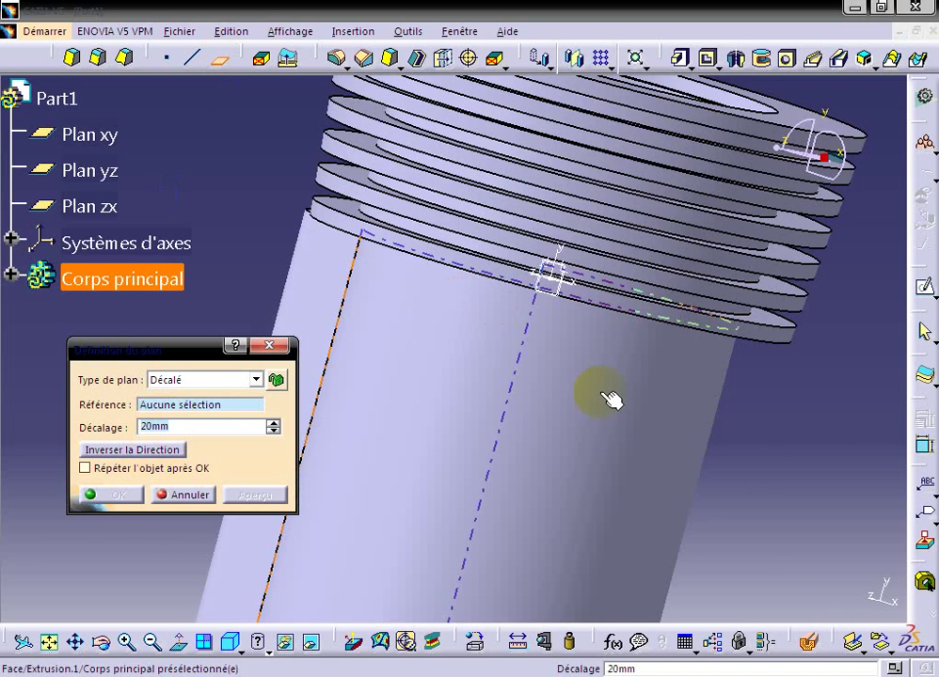
mouse_move(671, 399)
middle_mouse_down()
mouse_move(688, 446)
mouse_move(658, 414)
middle_mouse_up()
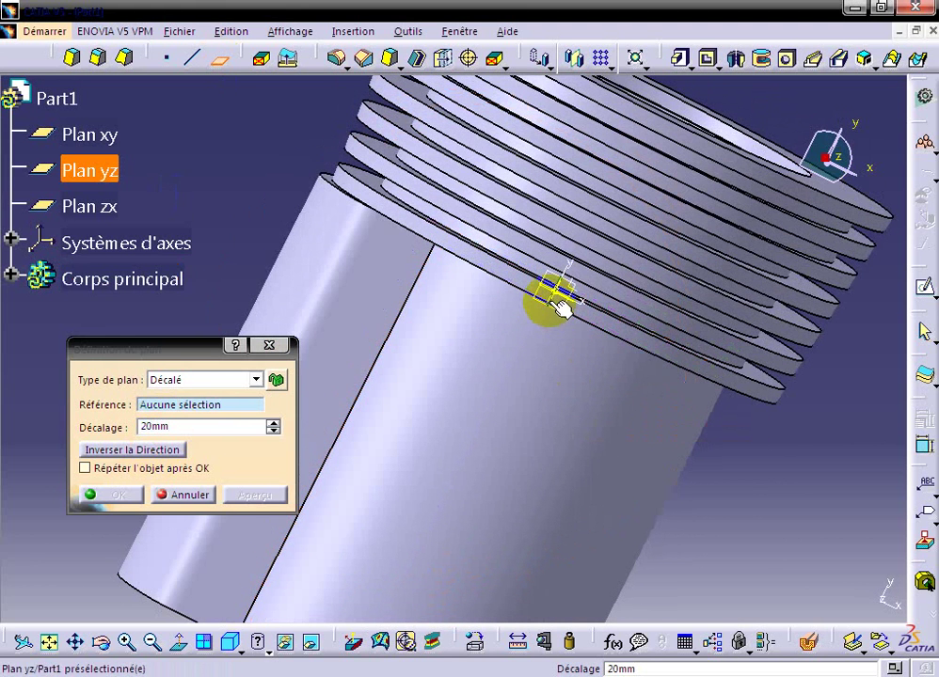
left_click(556, 296)
left_click(233, 422)
type("18")
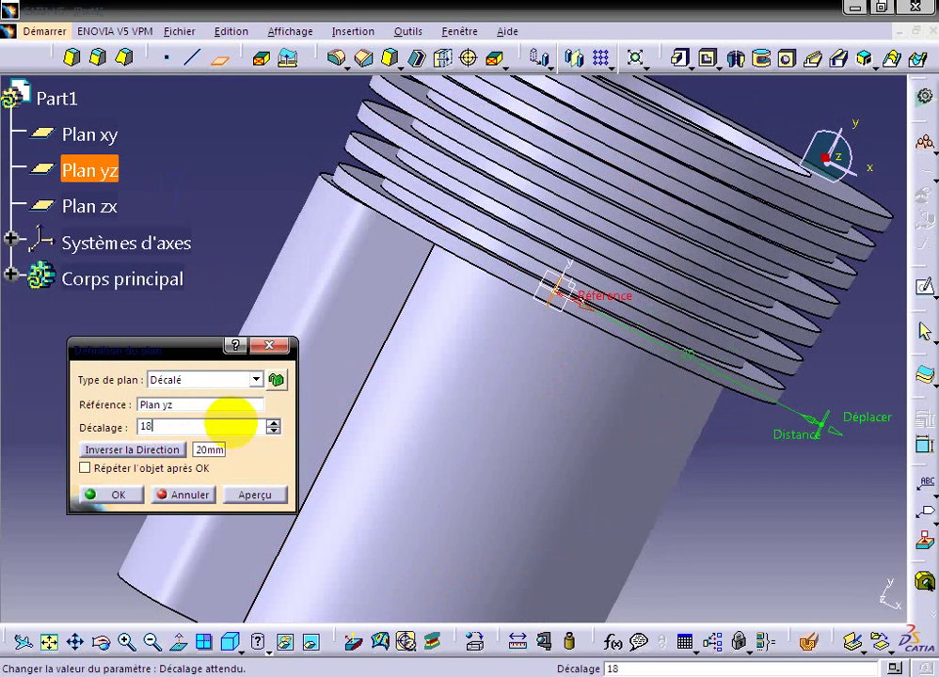
left_click(252, 495)
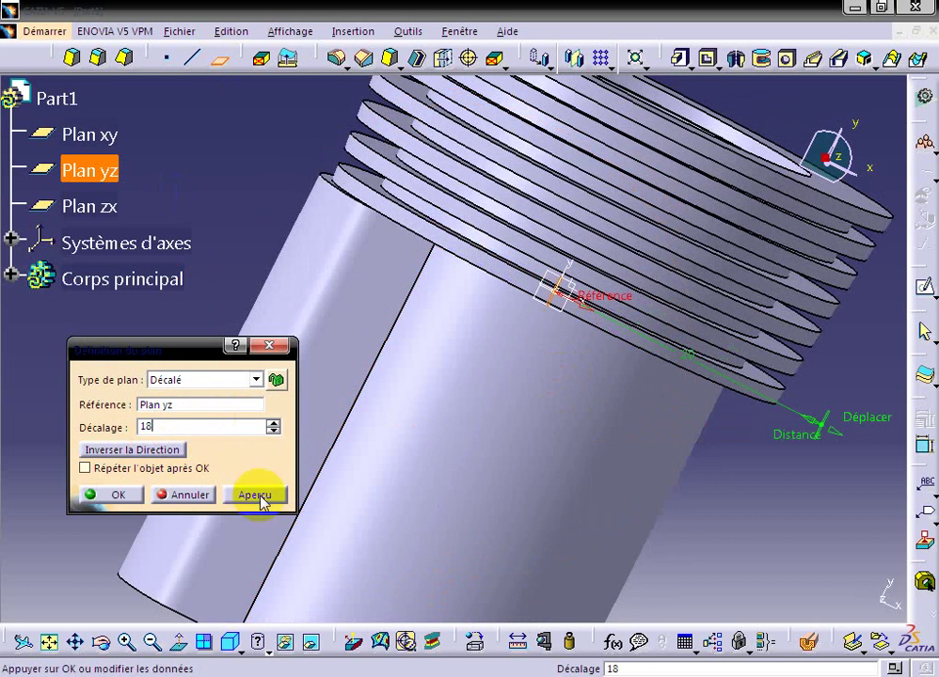
left_click(125, 495)
mouse_move(847, 460)
middle_mouse_down()
mouse_move(692, 434)
mouse_move(592, 296)
middle_mouse_up()
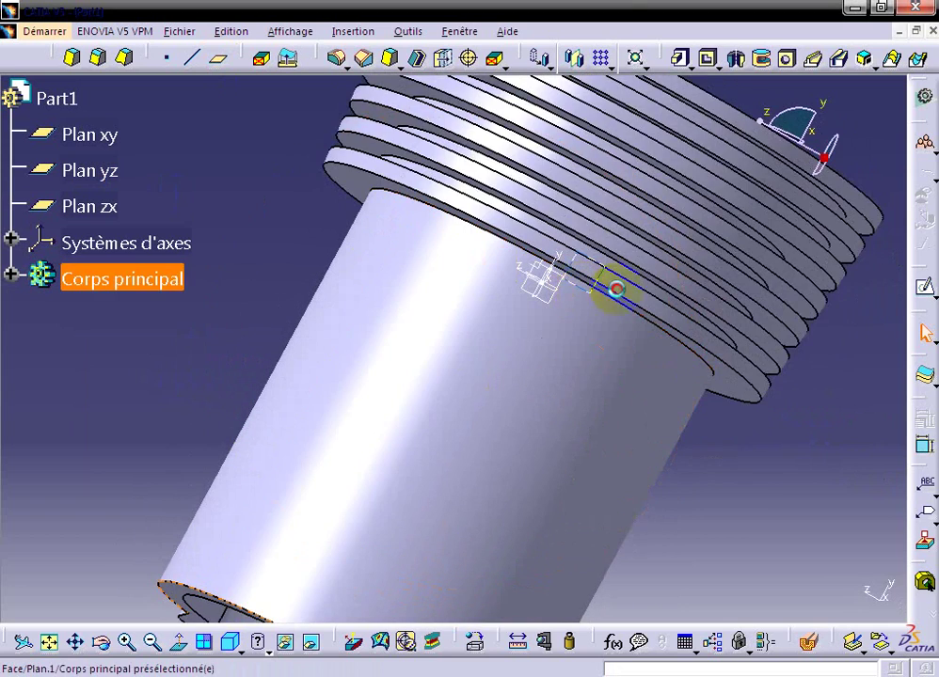
left_click(923, 287)
On the offset plane, draw a vertical slot of two long lines joined by tangent arc ends.
left_click(593, 372)
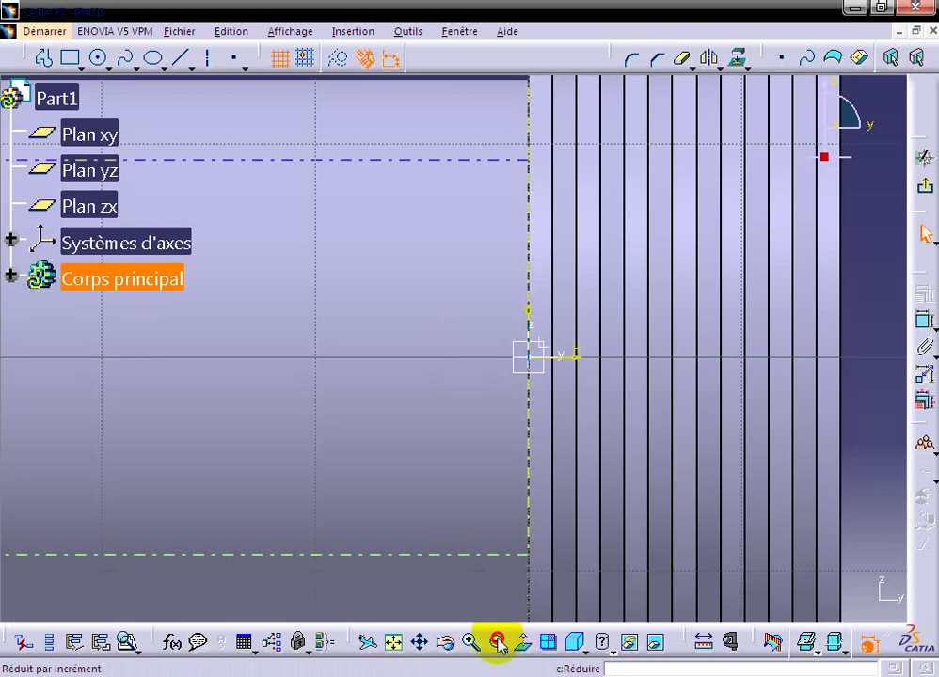
left_click(497, 642)
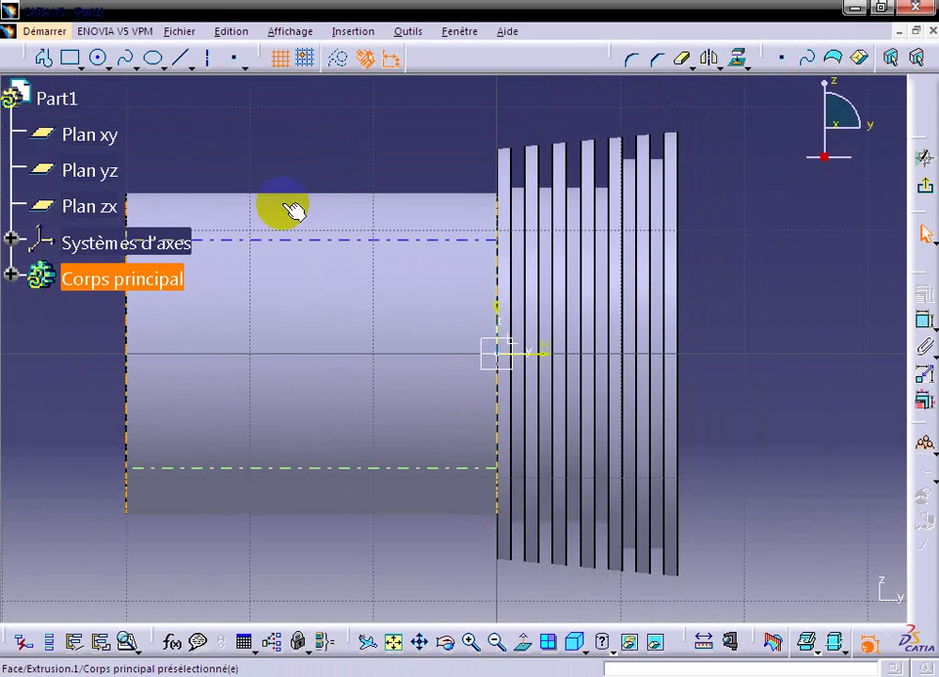
left_click(44, 59)
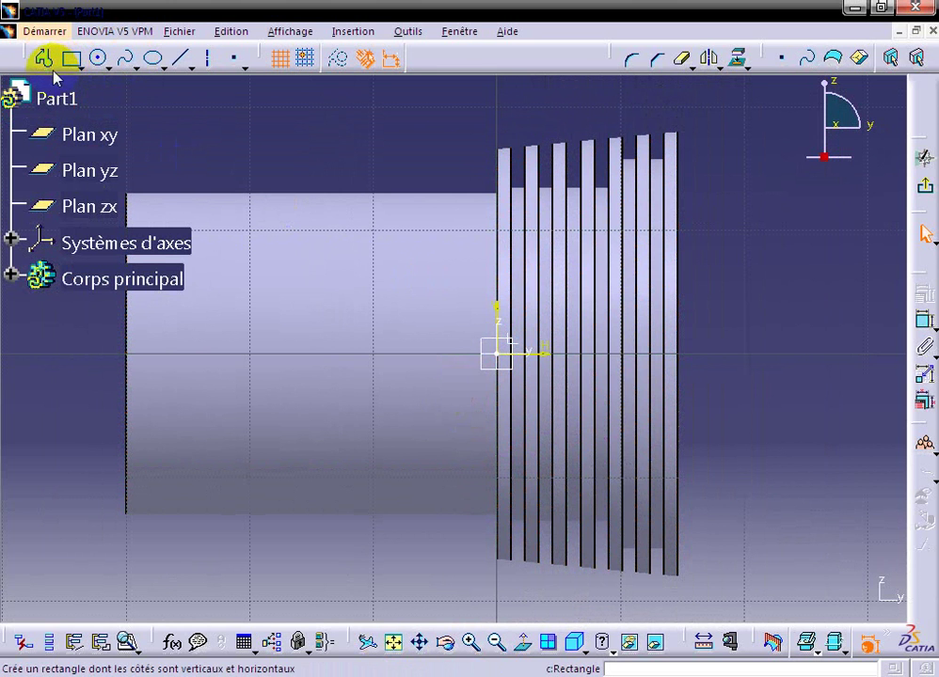
left_click(71, 59)
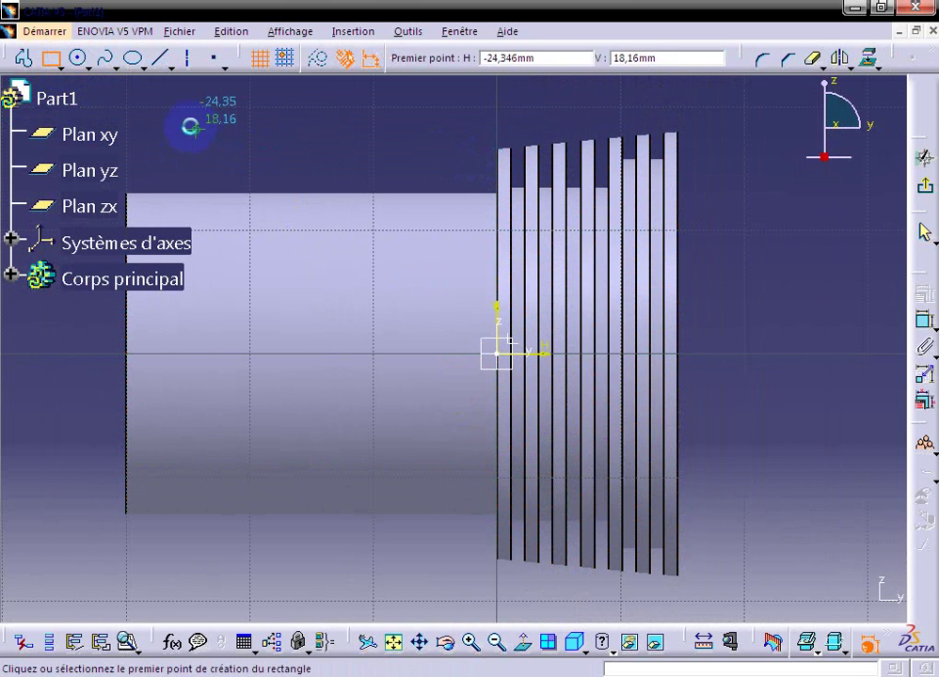
key("Escape")
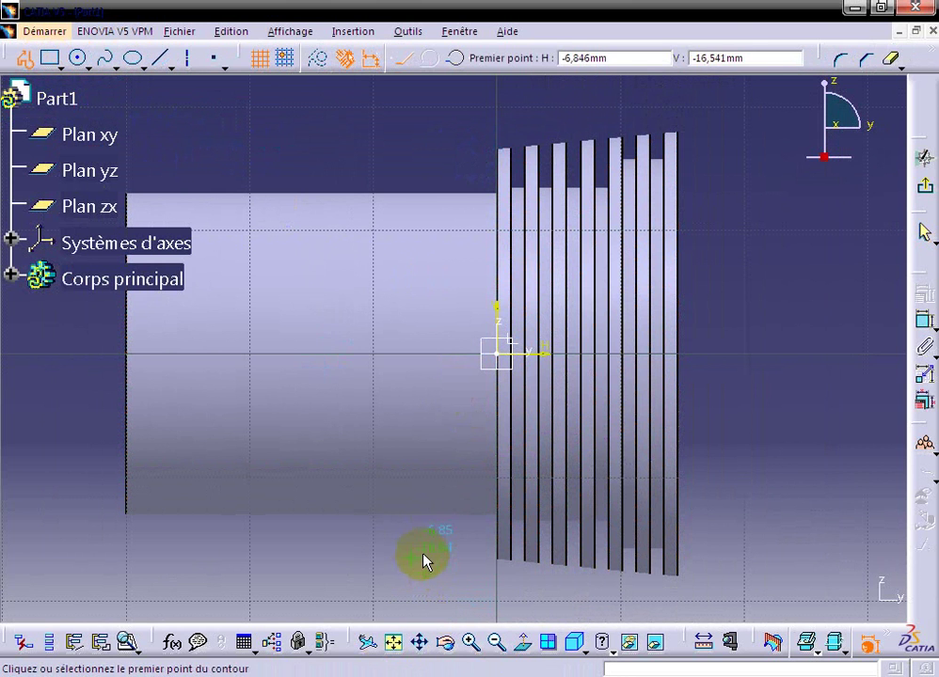
left_click(422, 551)
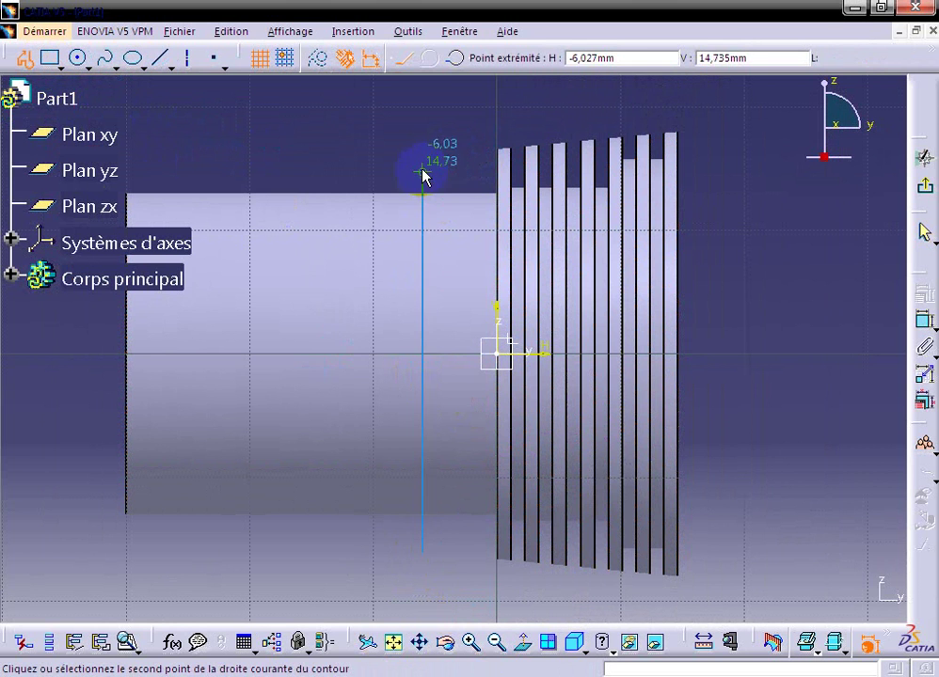
left_click_drag(423, 172, 431, 91)
left_click(429, 58)
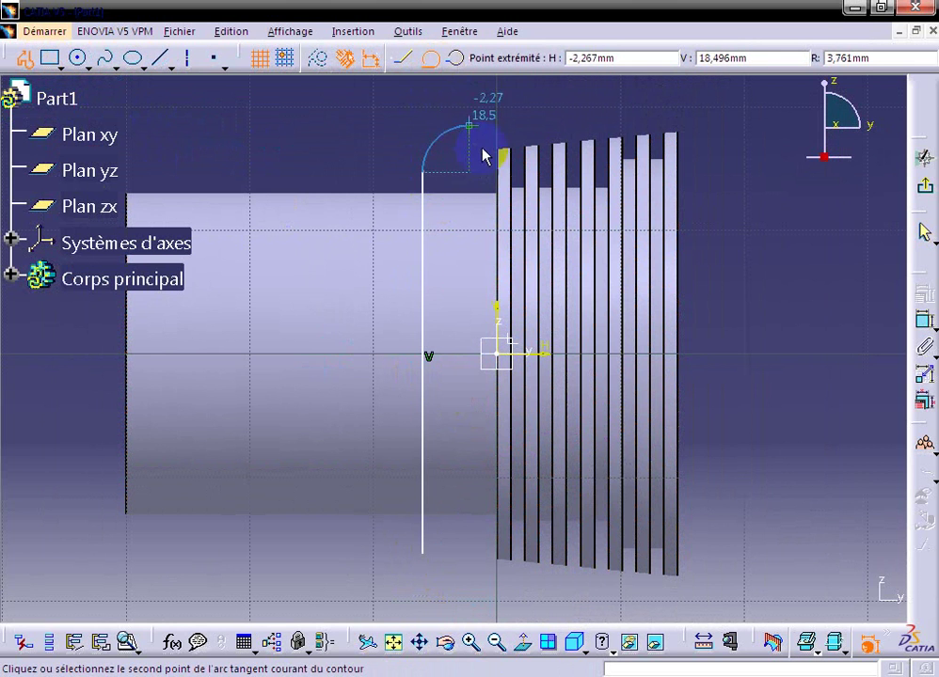
left_click(509, 173)
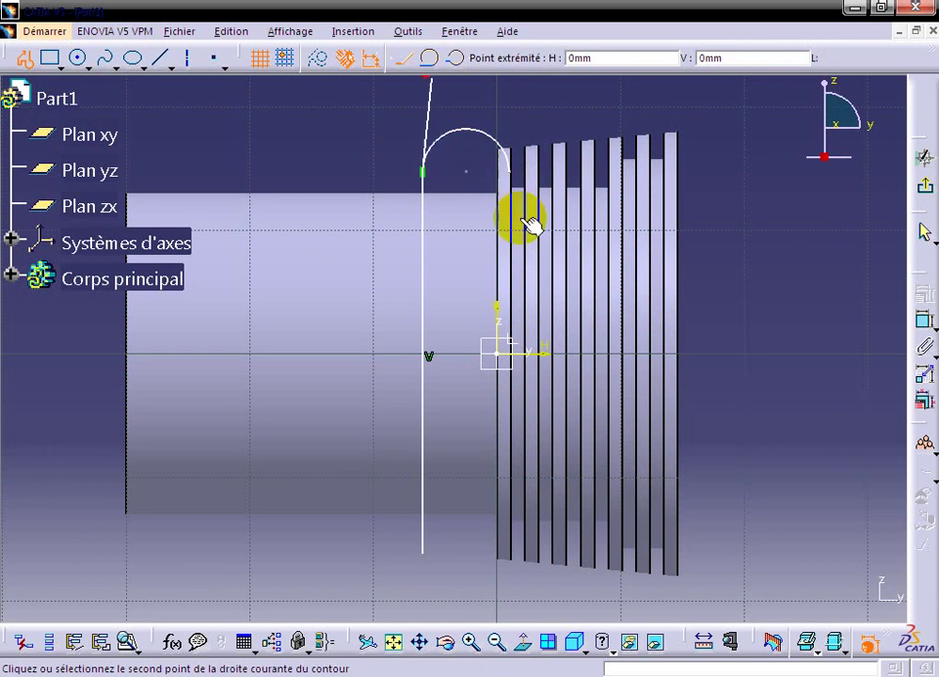
left_click(509, 556)
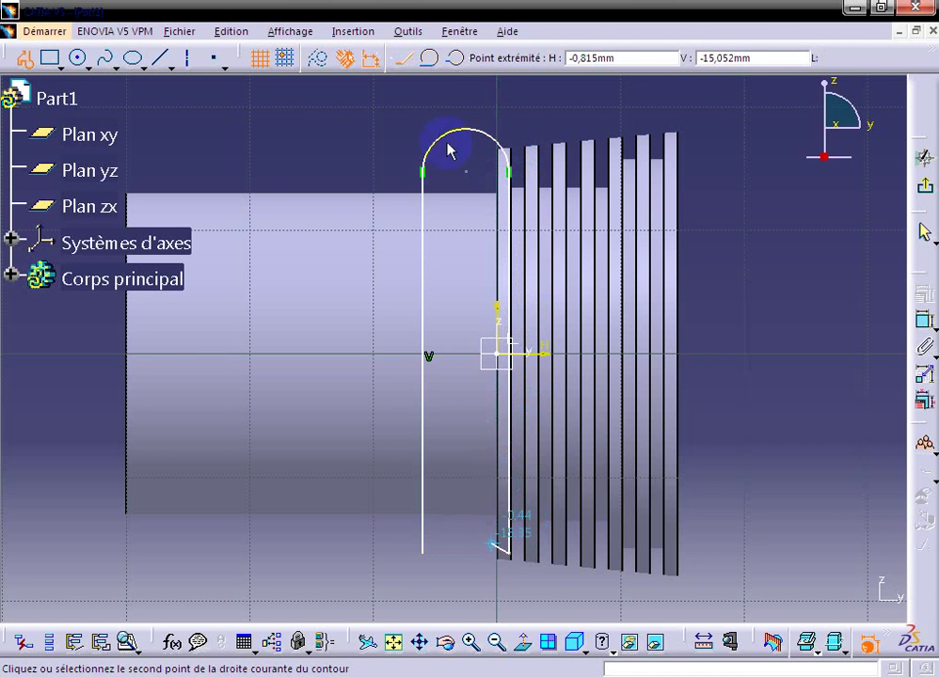
left_click(430, 58)
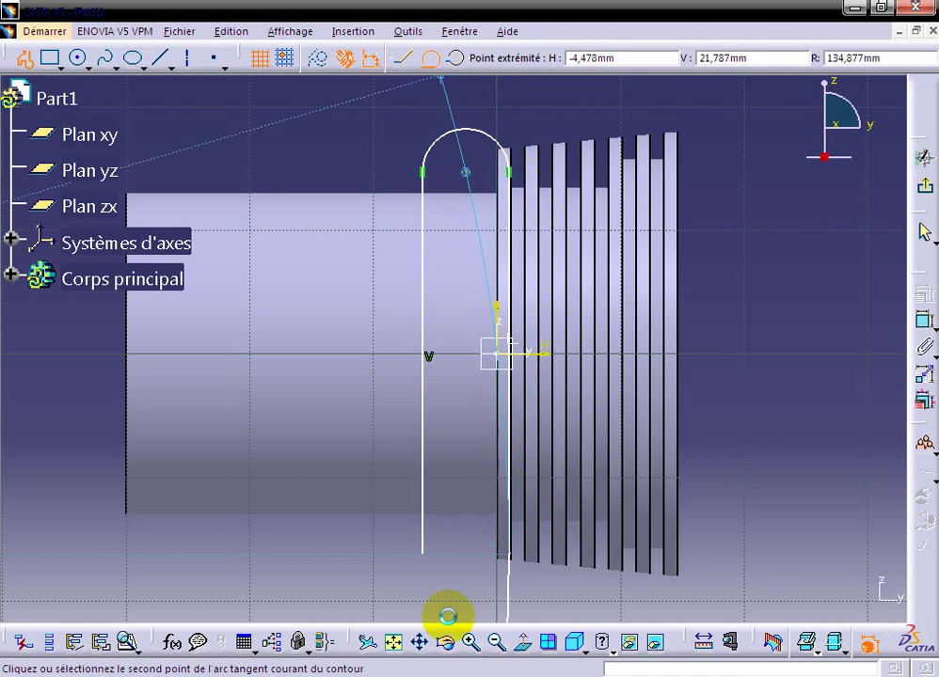
left_click(423, 556)
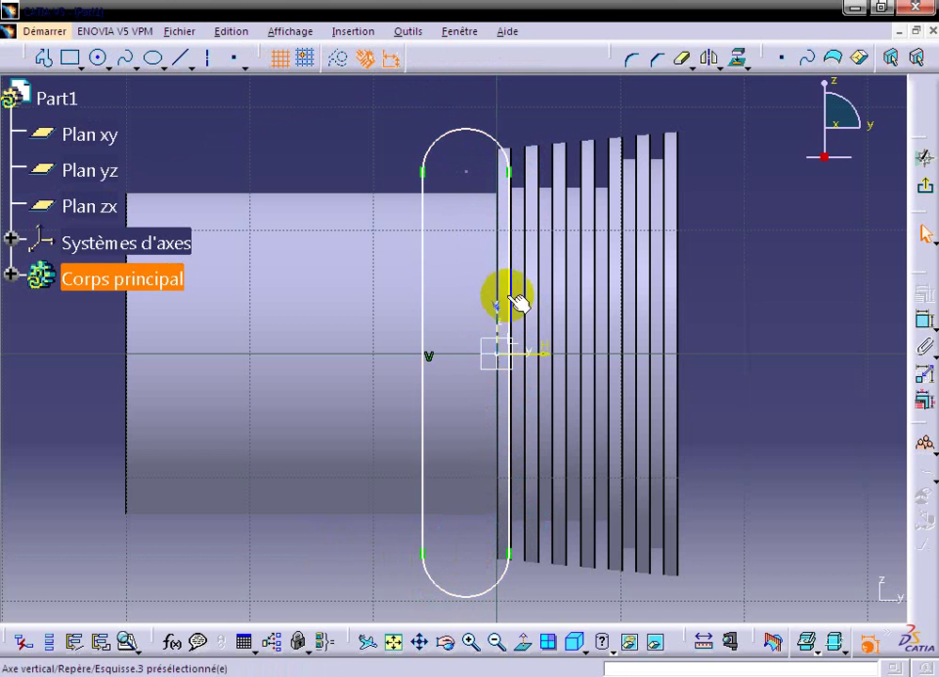
Make the slot side coincident with the part's revolution edge.
left_click_drag(504, 293, 476, 290)
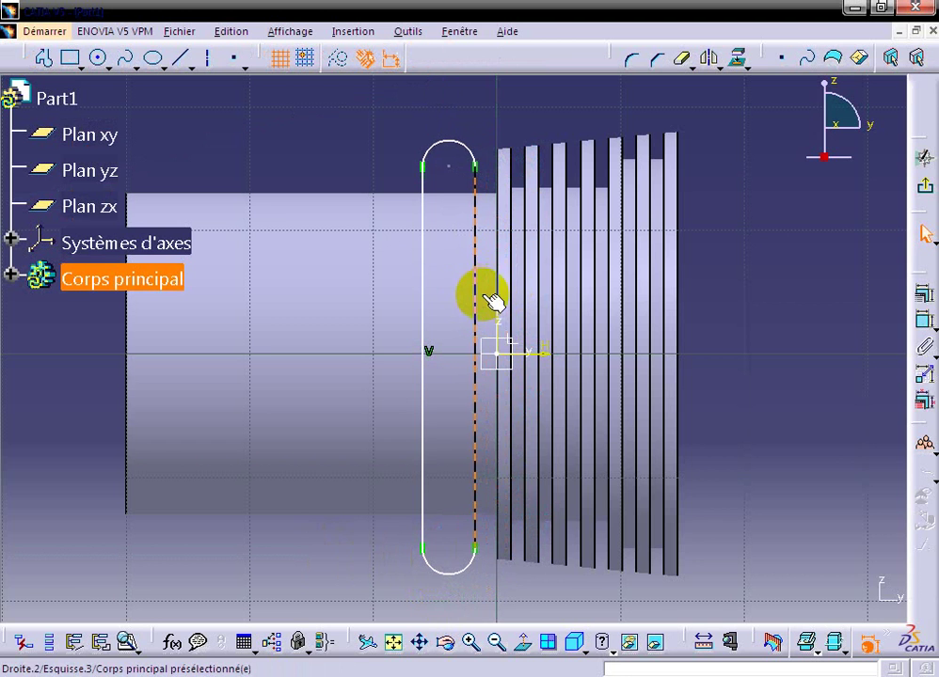
left_click(499, 280)
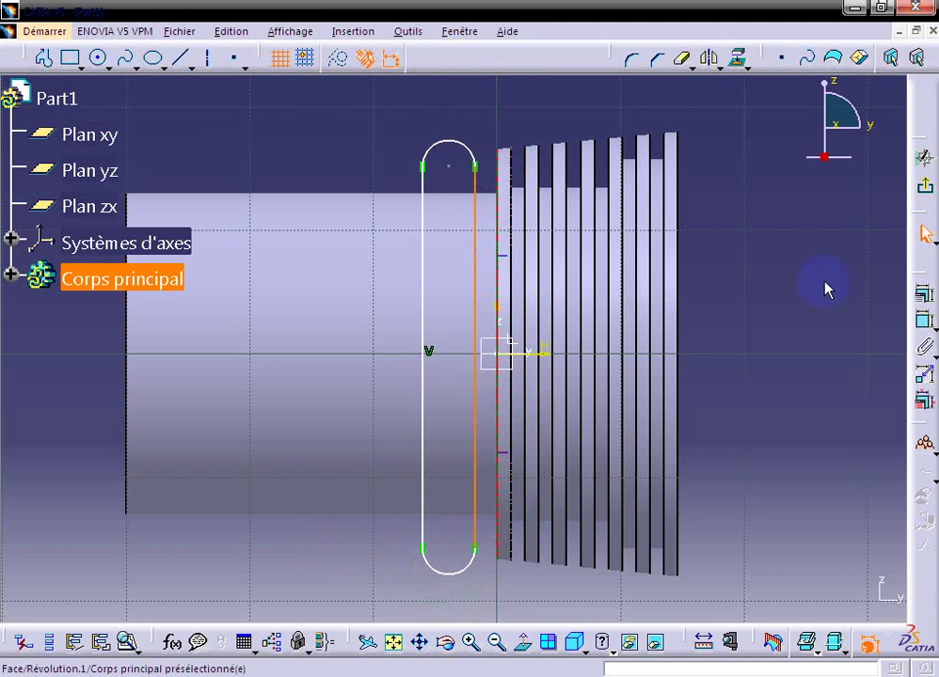
left_click(923, 294)
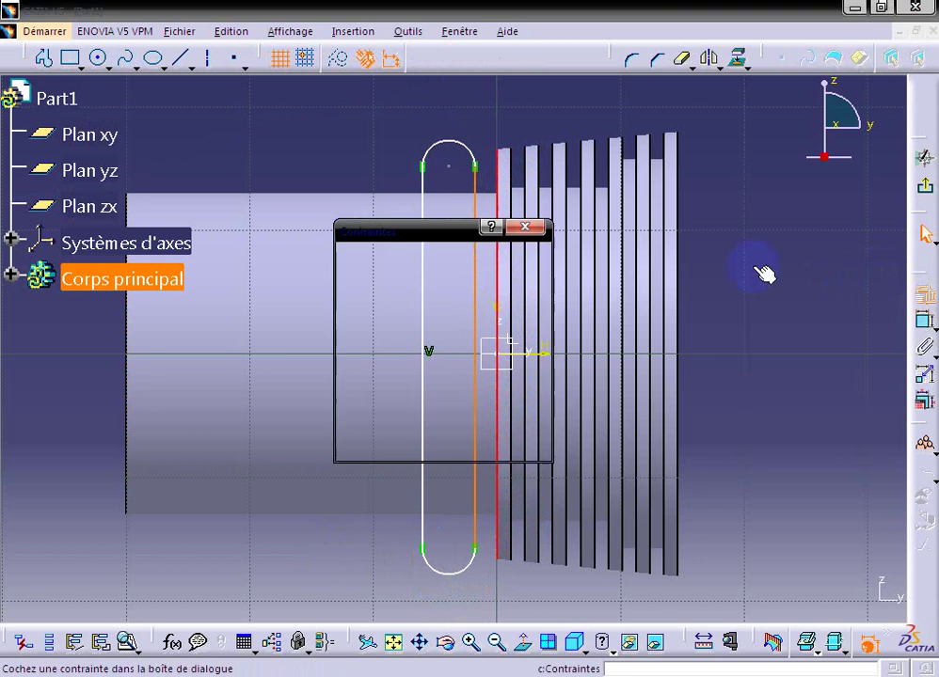
left_click(482, 283)
left_click(442, 444)
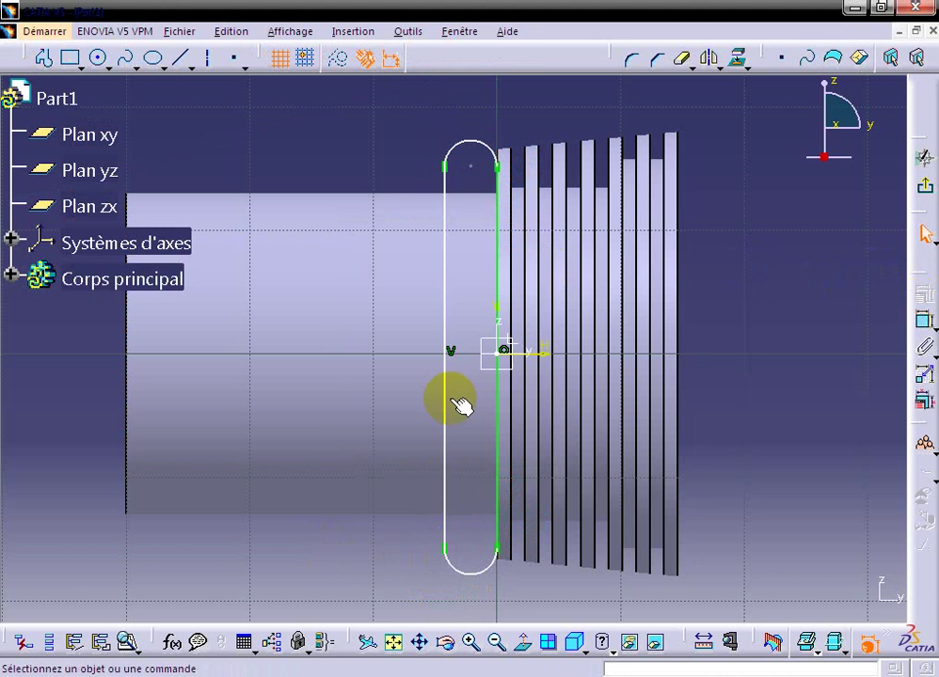
Dimension the slot width between its two long lines to 9 mm.
left_click_drag(452, 339, 404, 329)
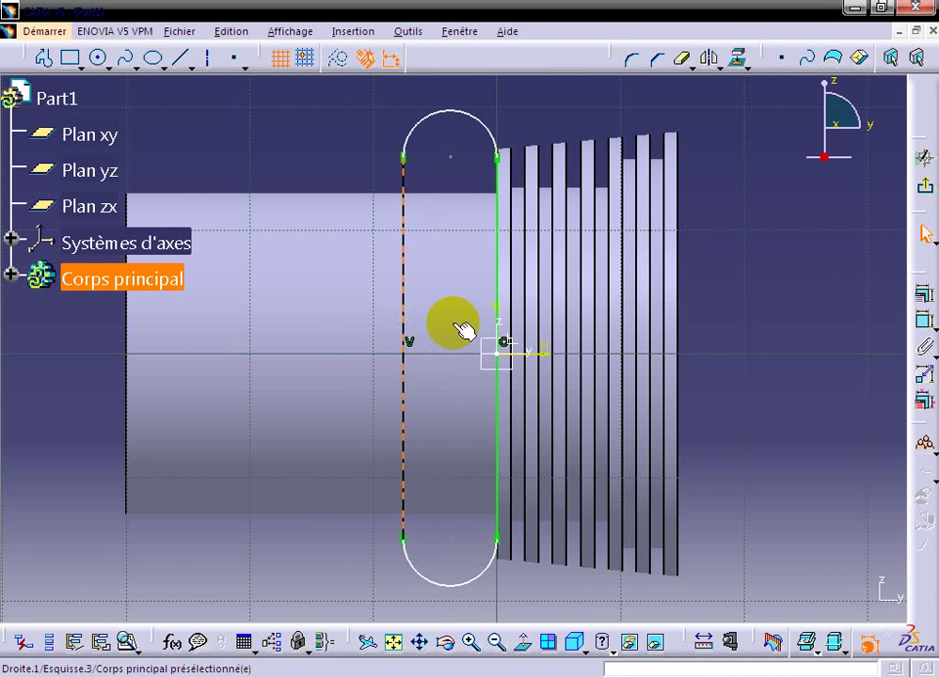
left_click(506, 268, "ctrl")
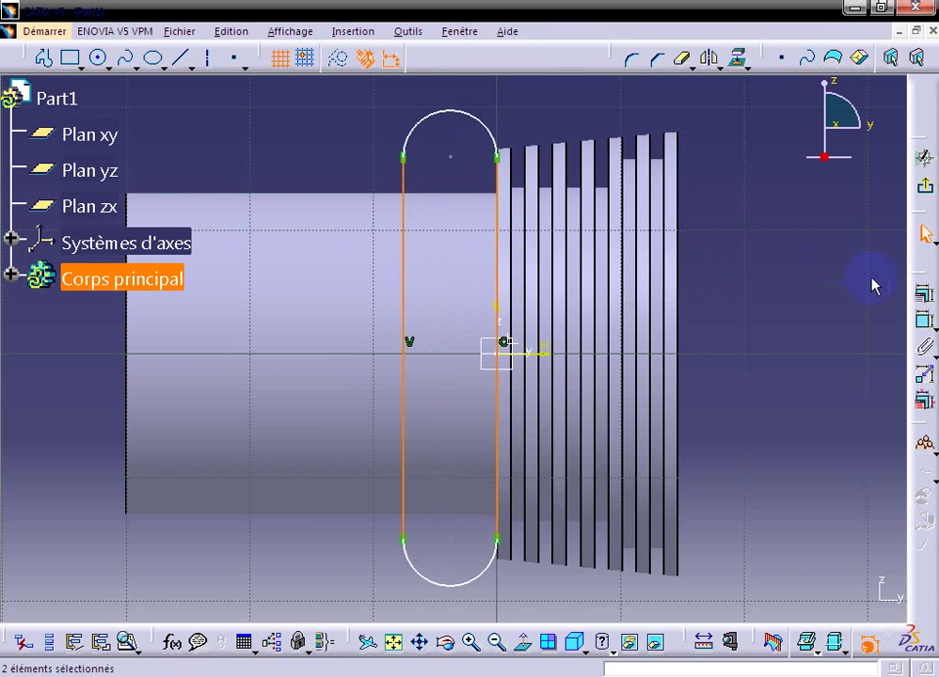
left_click(924, 318)
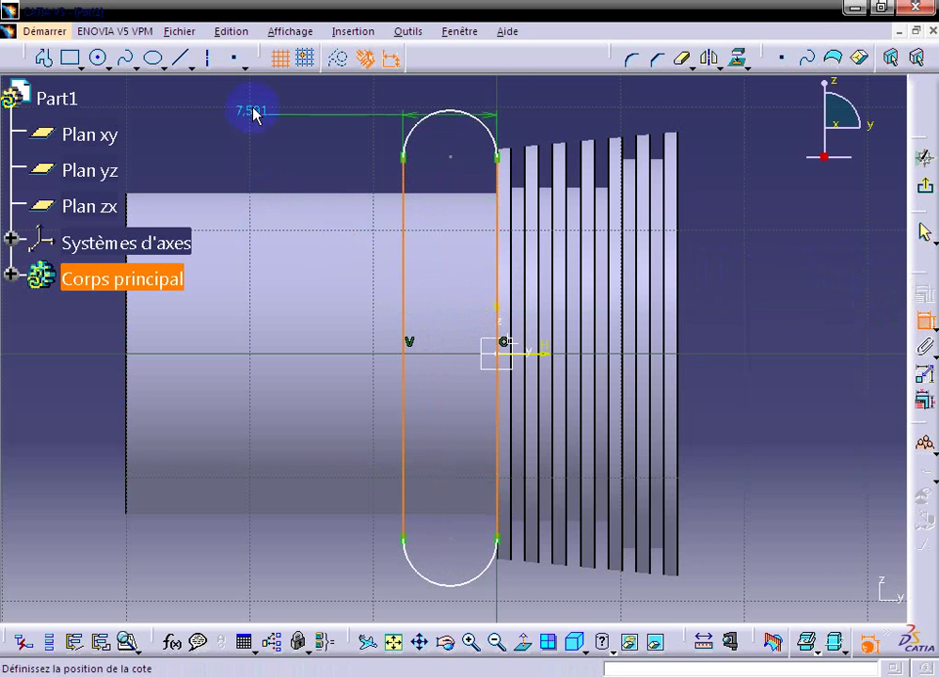
left_click(252, 102)
double_click(252, 88)
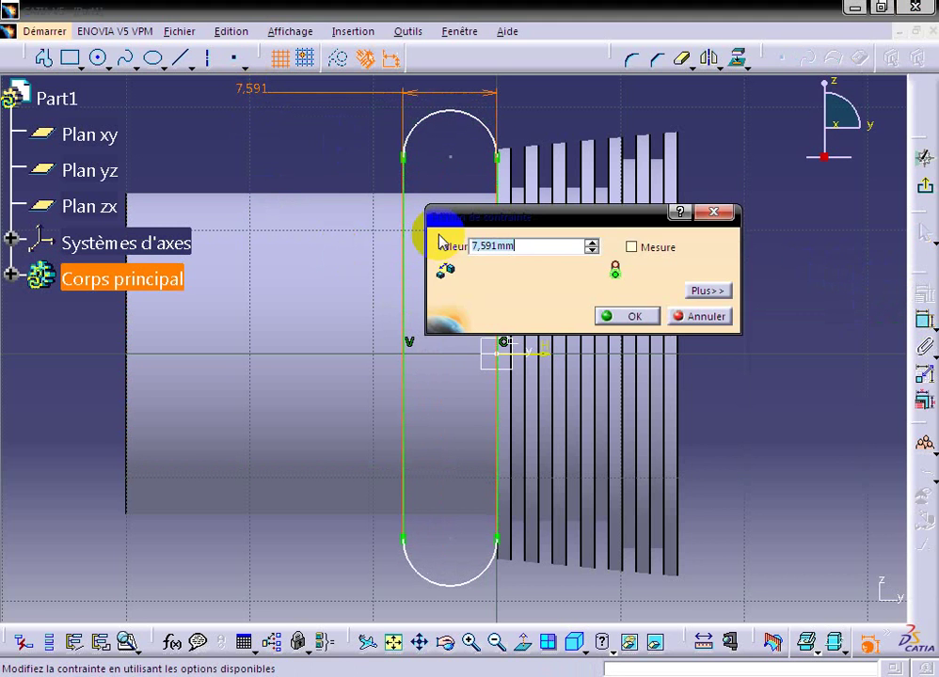
type("9")
key("Return")
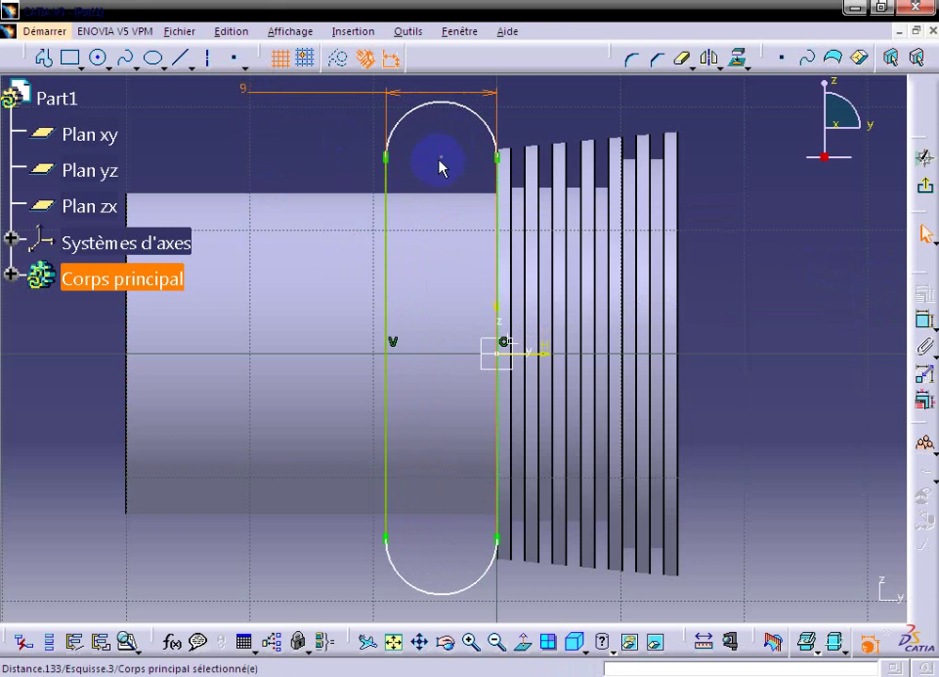
Set the distance between the two arc centres to 28 mm.
left_click(453, 167)
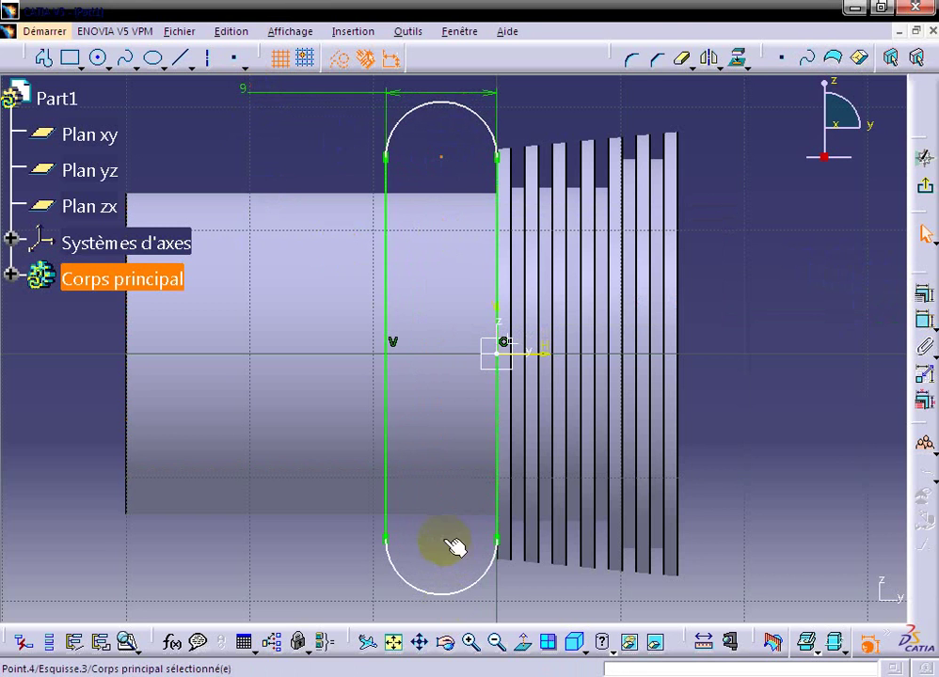
left_click(924, 319)
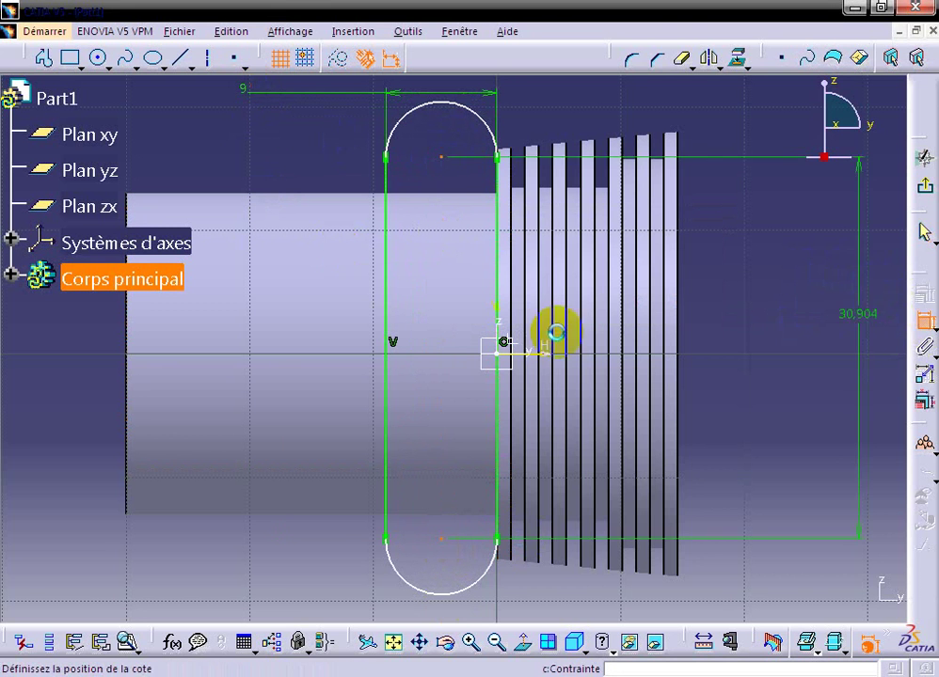
left_click(279, 334)
double_click(274, 336)
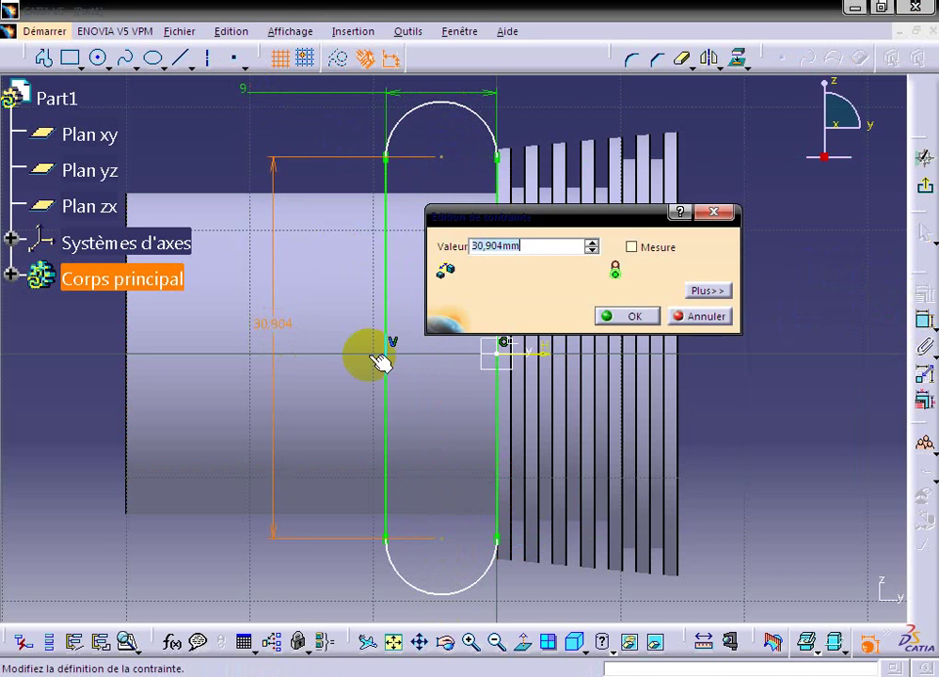
key("Return")
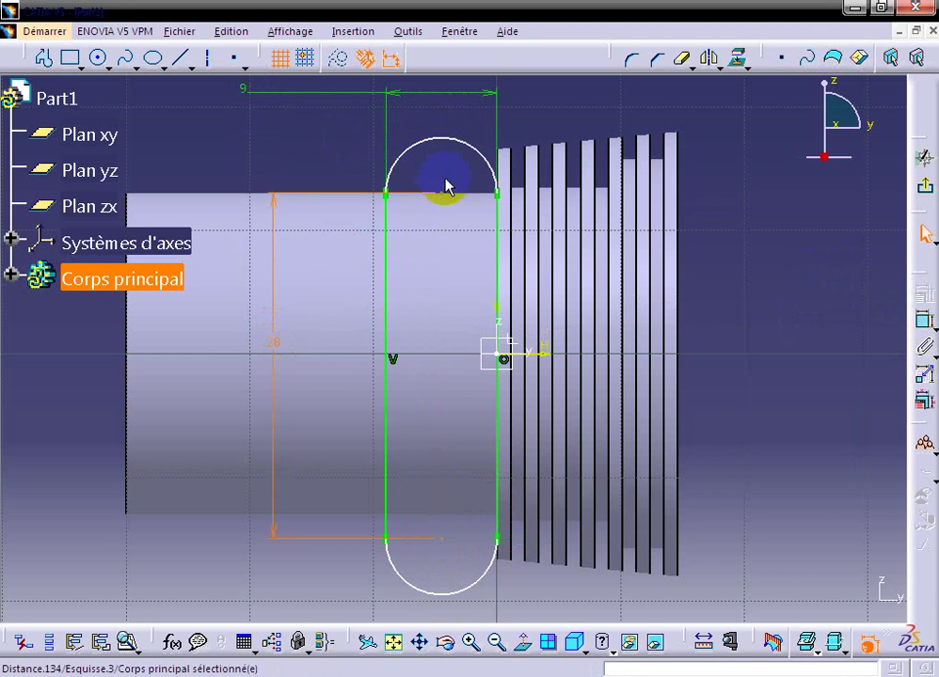
Make the arc centres symmetric about the axis and exit the sketcher.
left_click(441, 197)
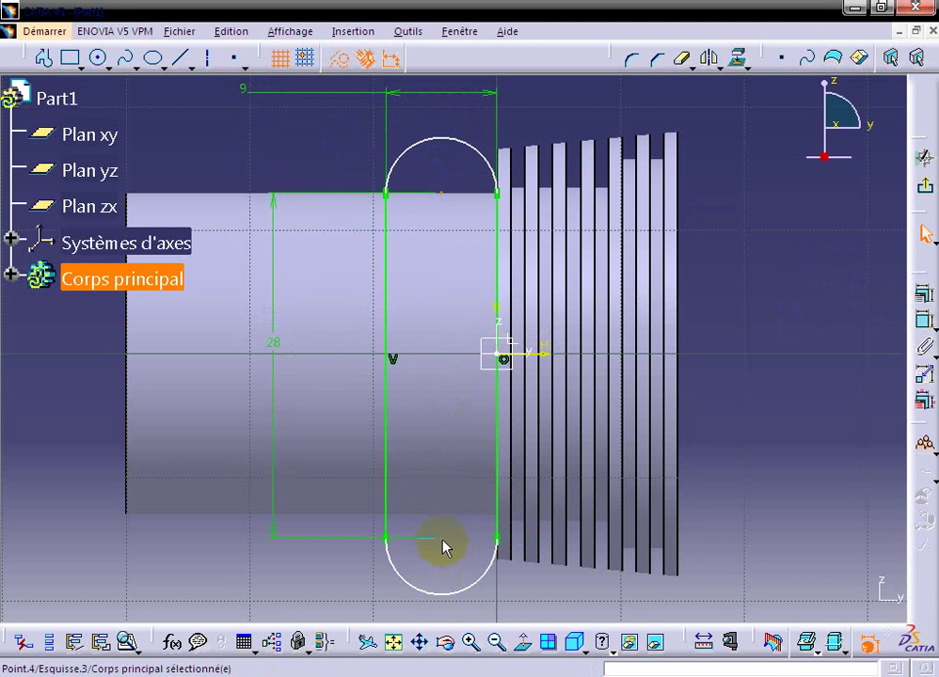
left_click(441, 540, "ctrl")
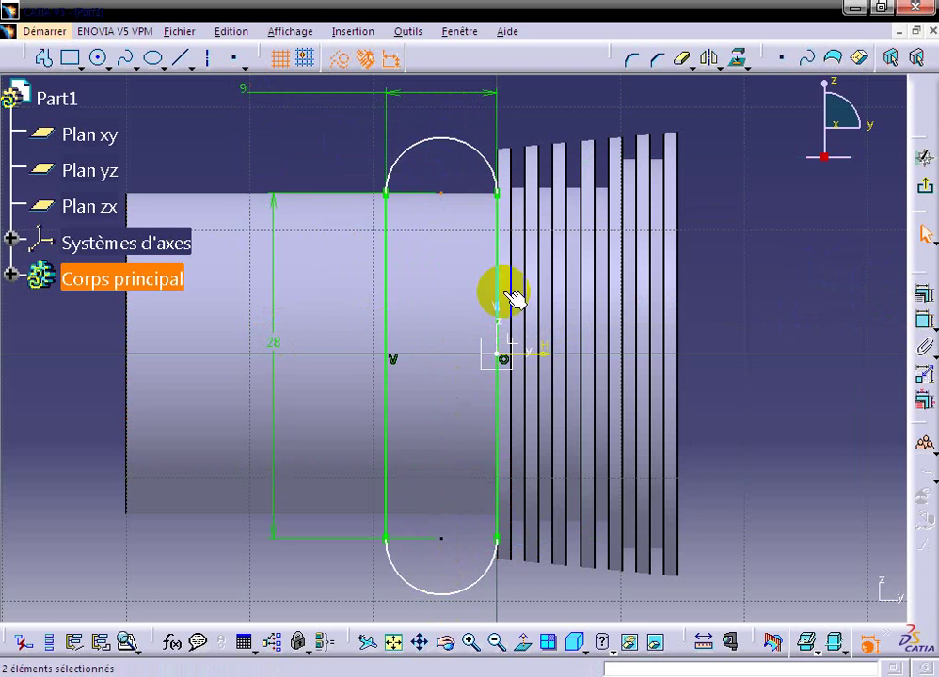
left_click(924, 317)
left_click(381, 377)
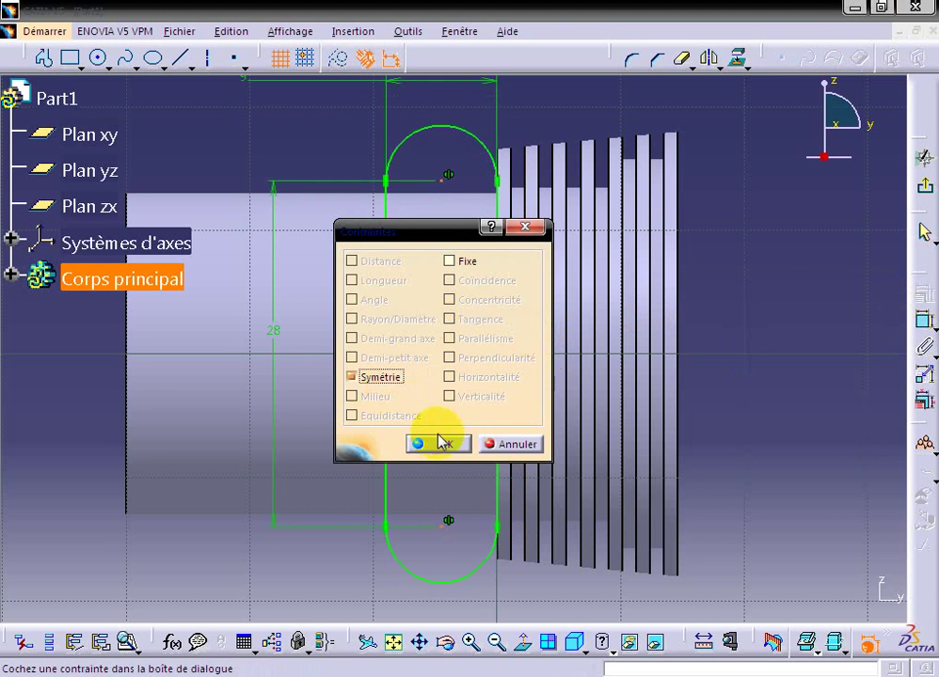
left_click(440, 443)
left_click(925, 189)
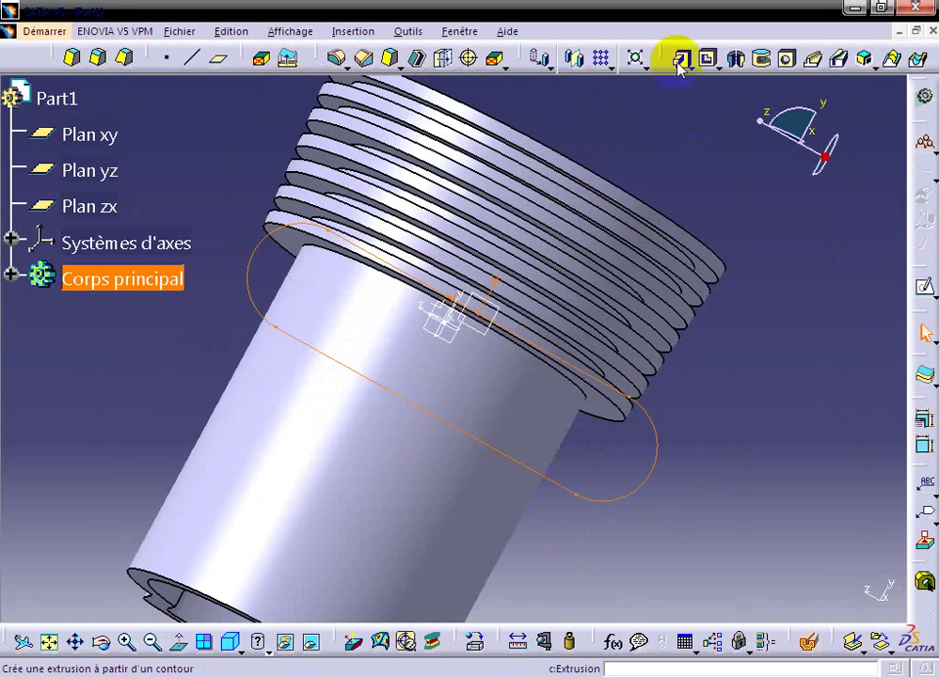
Pad Esquisse.3 16 mm in the reversed direction, back over the part.
left_click(680, 59)
mouse_move(503, 336)
middle_mouse_down()
mouse_move(603, 434)
mouse_move(402, 393)
middle_mouse_up()
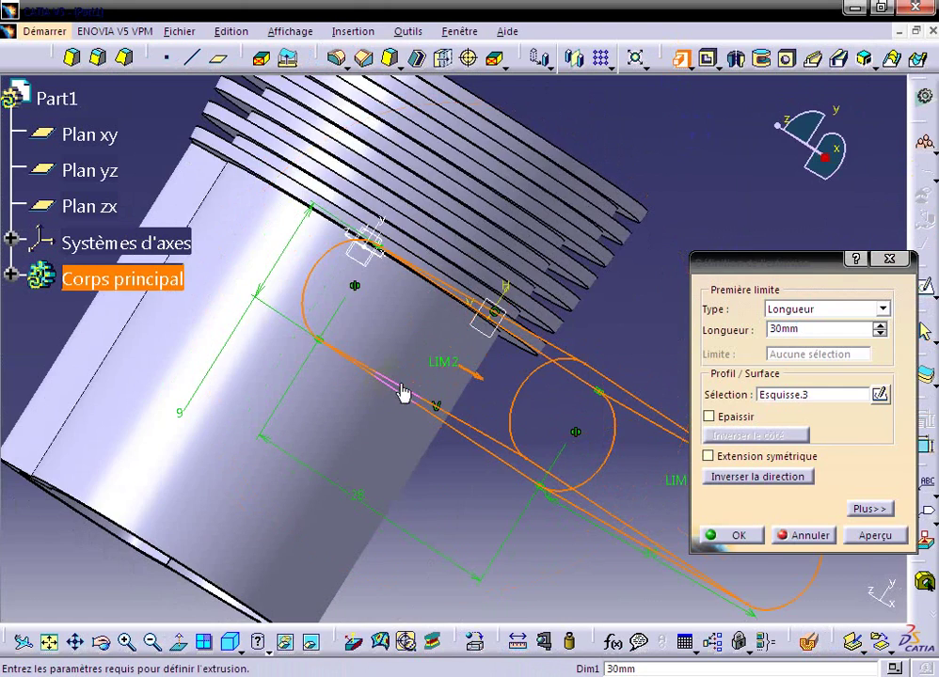
left_click(476, 381)
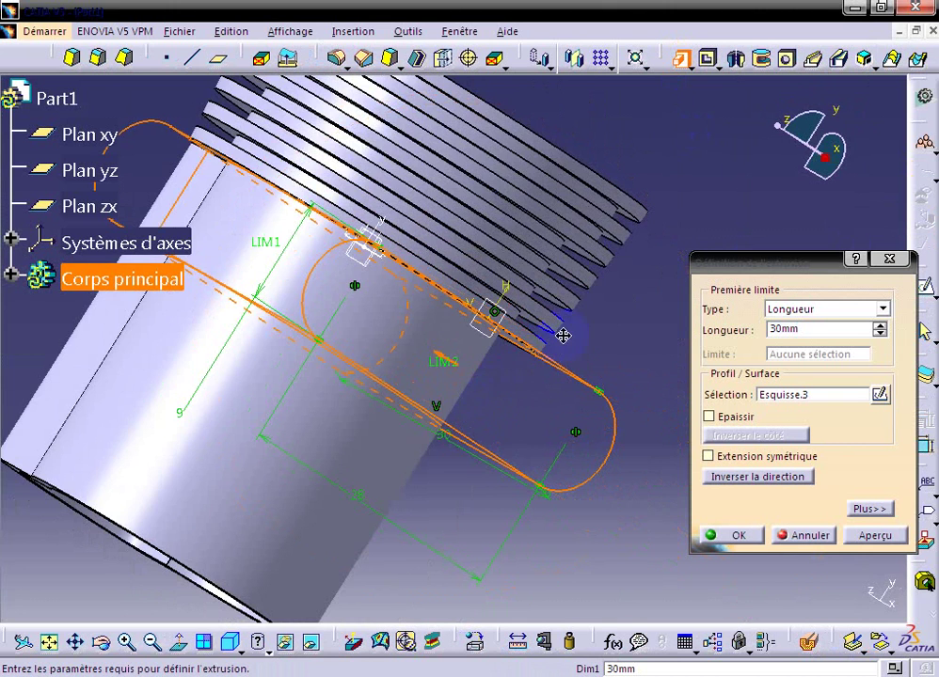
mouse_move(562, 336)
middle_mouse_down()
mouse_move(370, 430)
mouse_move(555, 430)
middle_mouse_up()
left_click(807, 336)
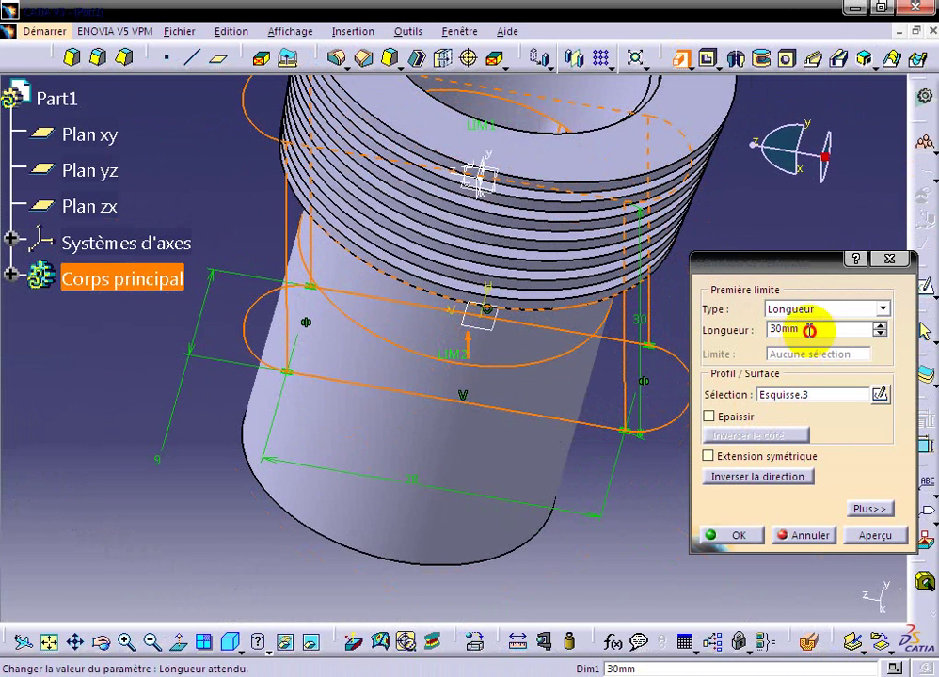
double_click(809, 332)
type("1")
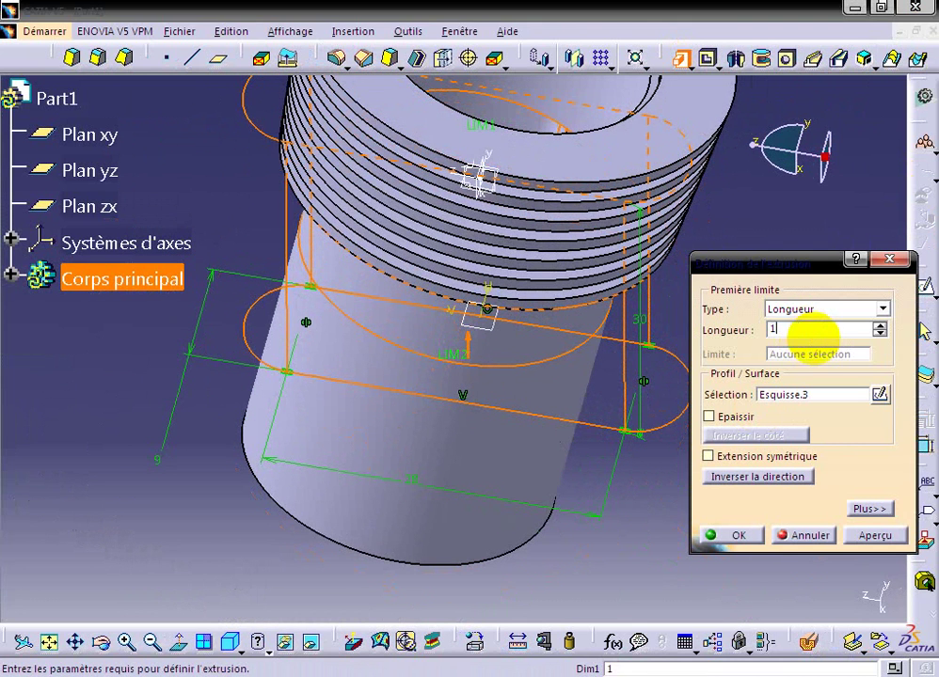
type("6")
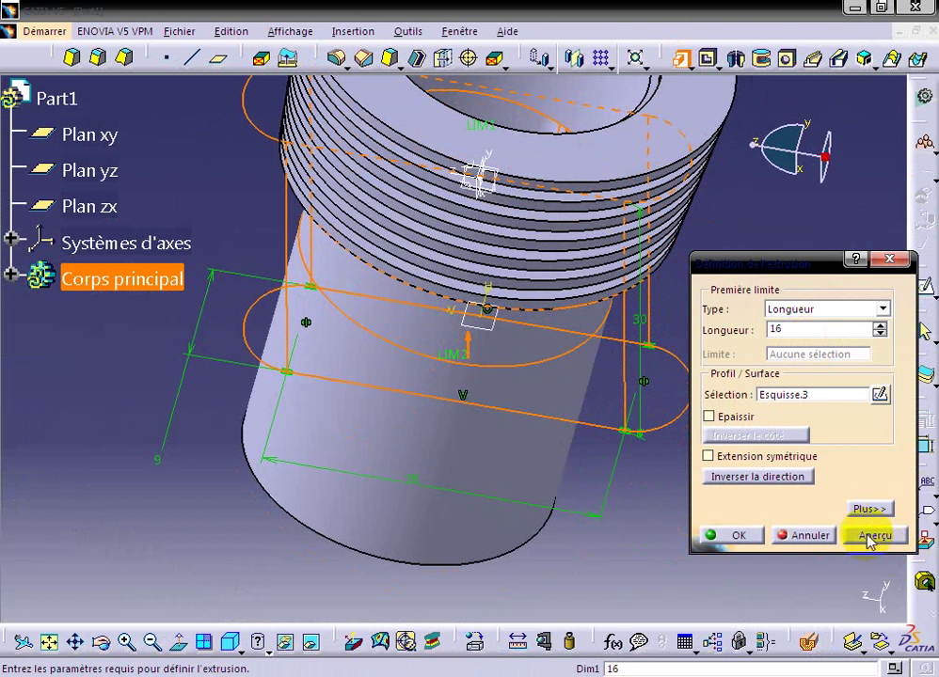
left_click(867, 536)
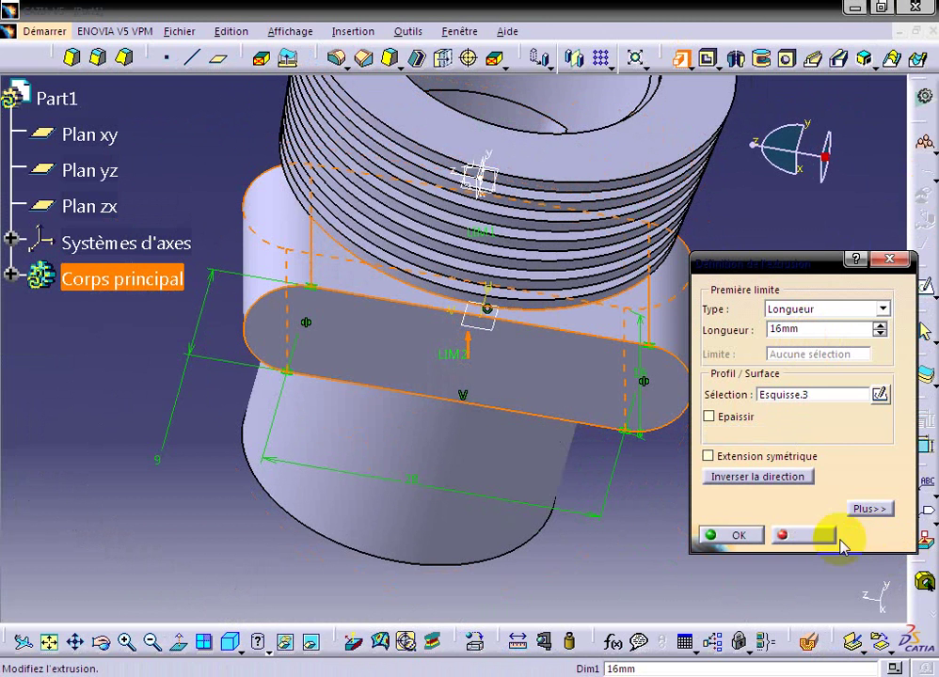
left_click(731, 537)
mouse_move(534, 388)
middle_mouse_down()
mouse_move(606, 316)
mouse_move(545, 331)
middle_mouse_up()
left_click(563, 340)
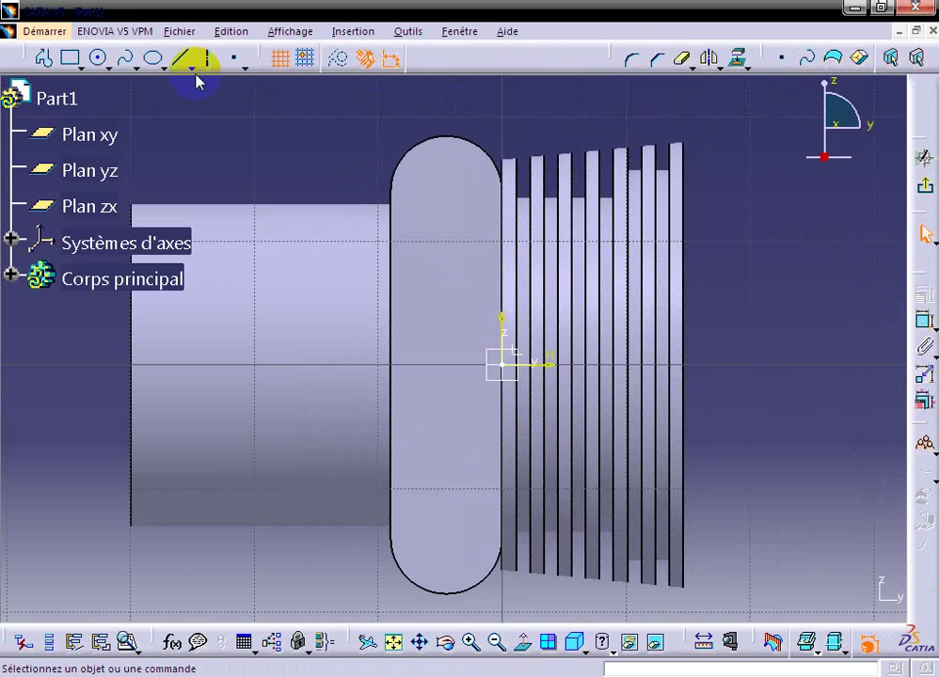
Draw a small circle on the pad face concentric with the slot's upper arc.
left_click(98, 58)
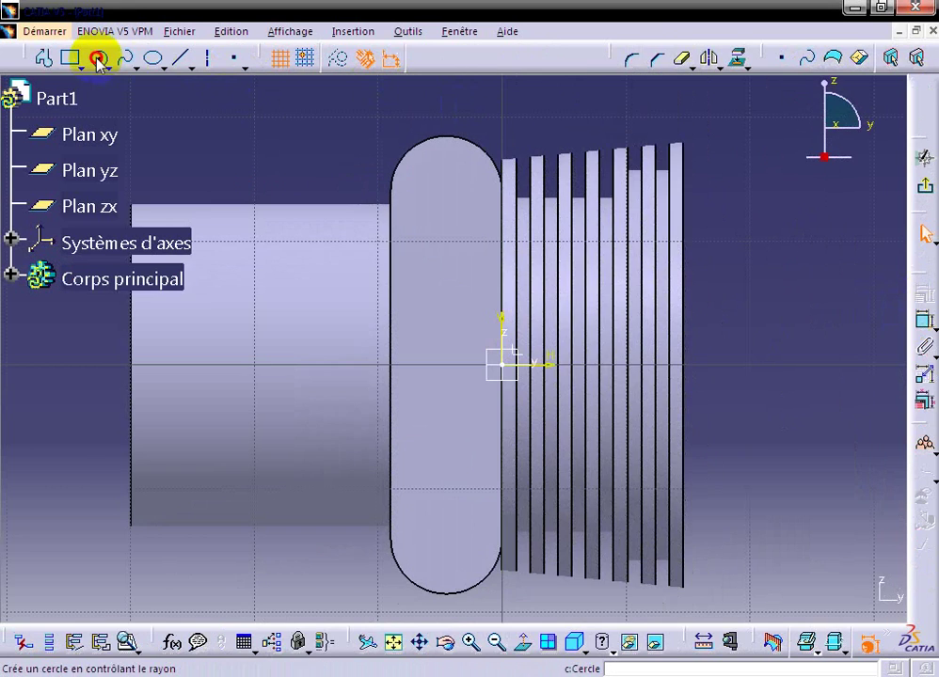
left_click(447, 194)
left_click(463, 179)
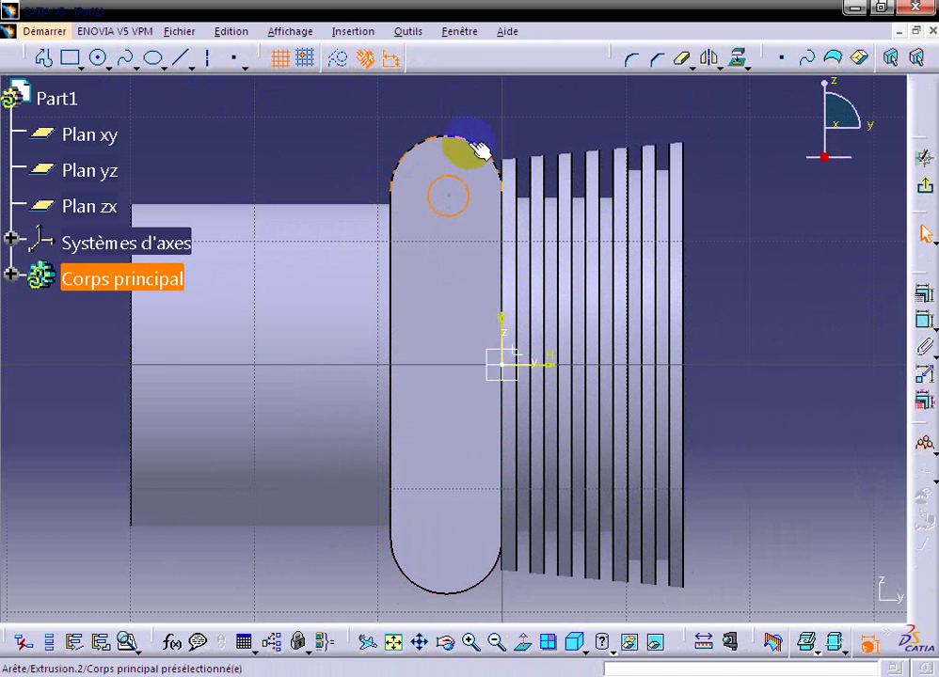
left_click(922, 290)
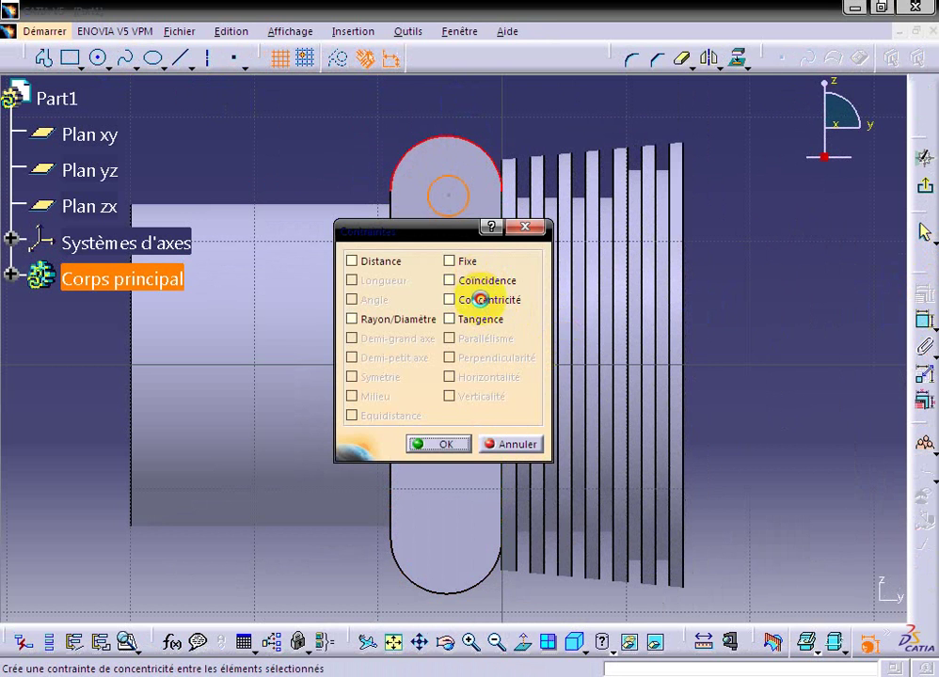
left_click(480, 299)
left_click(425, 444)
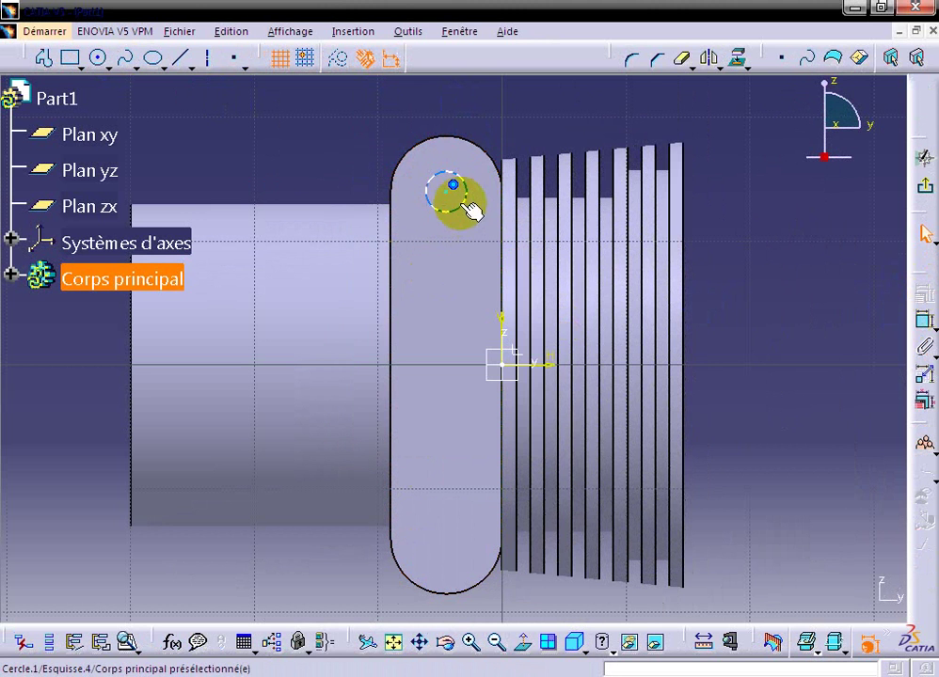
Add a radius dimension of 1.65 mm to the small circle.
left_click(465, 205)
left_click(922, 321)
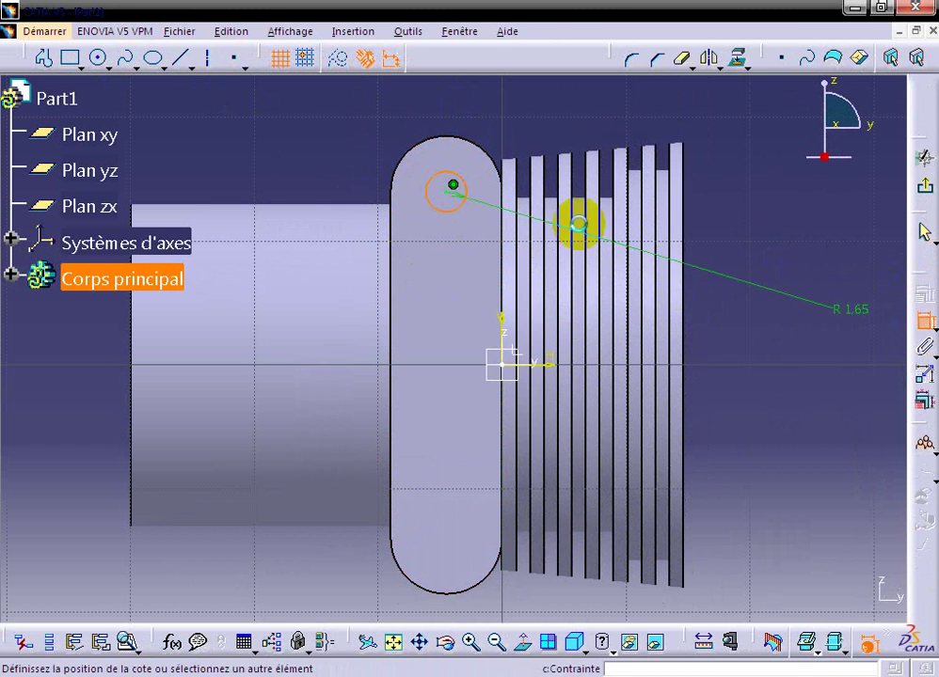
left_click(494, 113)
double_click(505, 110)
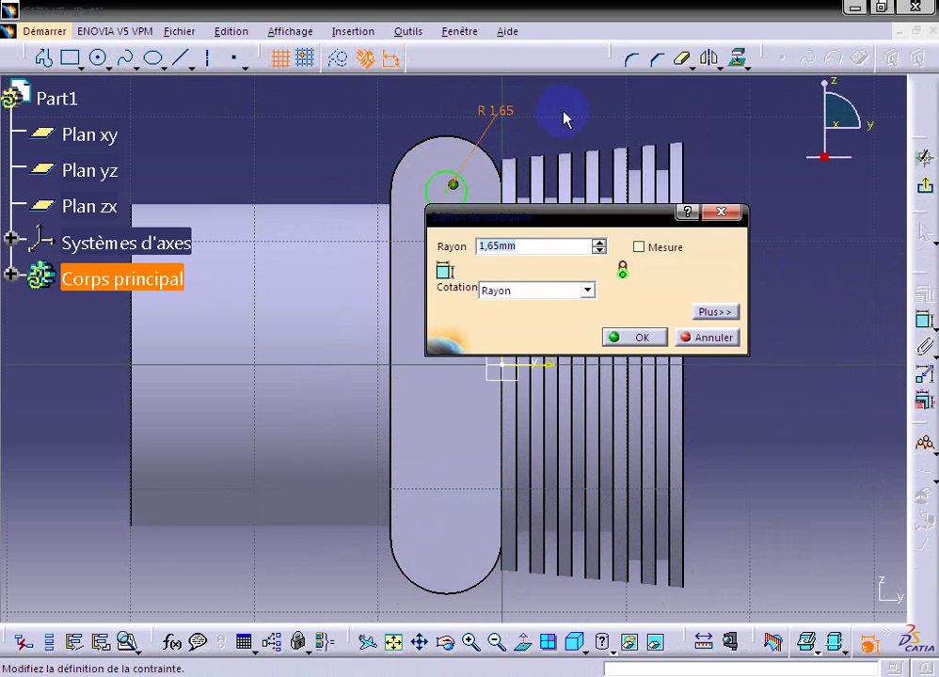
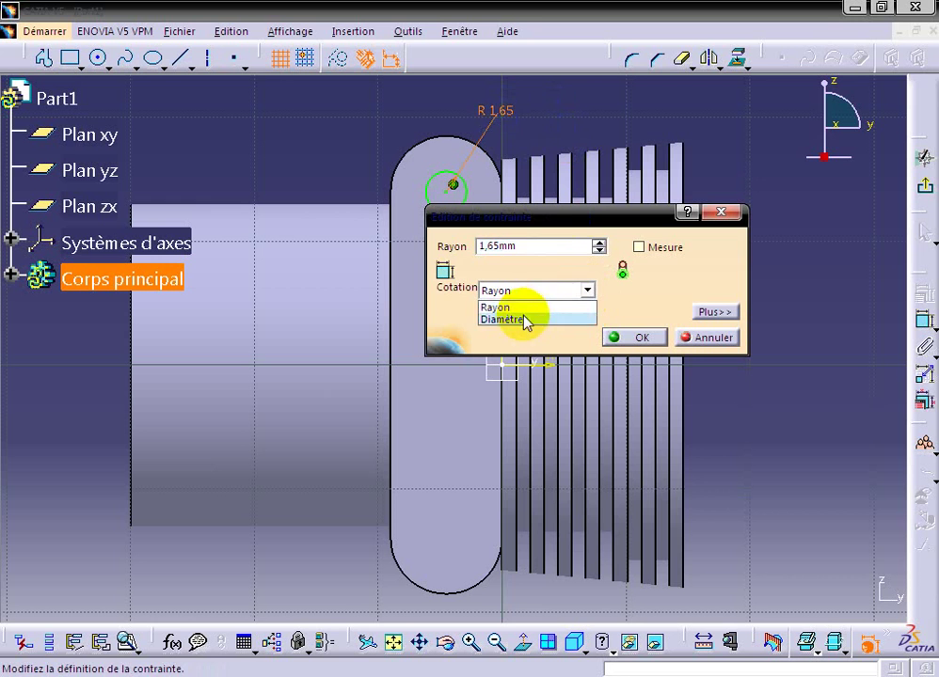
Set the flange hole's dimension to a 2.5 mm diameter.
left_click(524, 305)
left_click(530, 246)
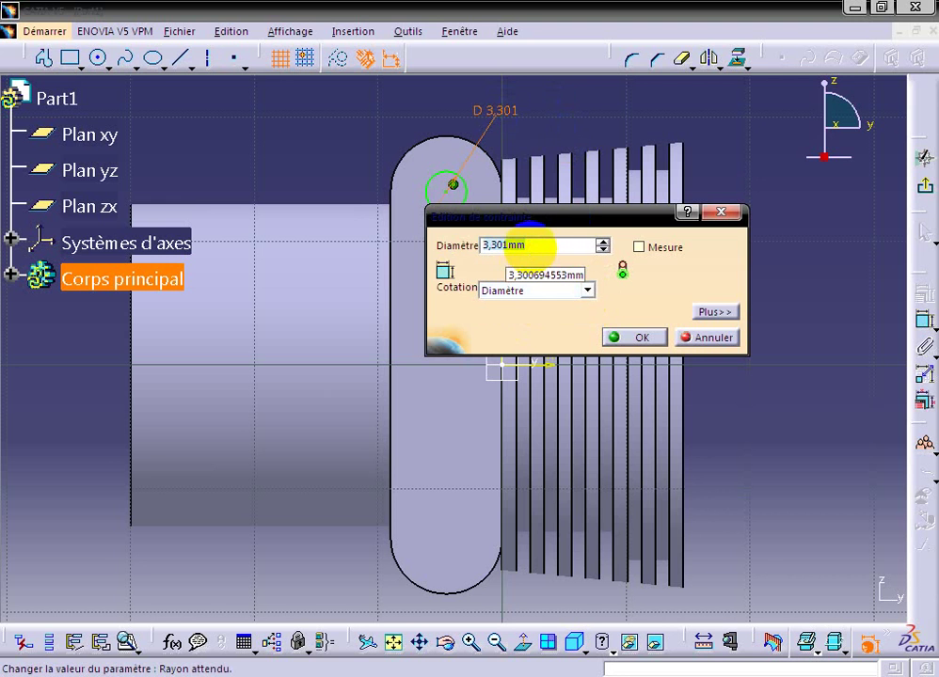
key("Return")
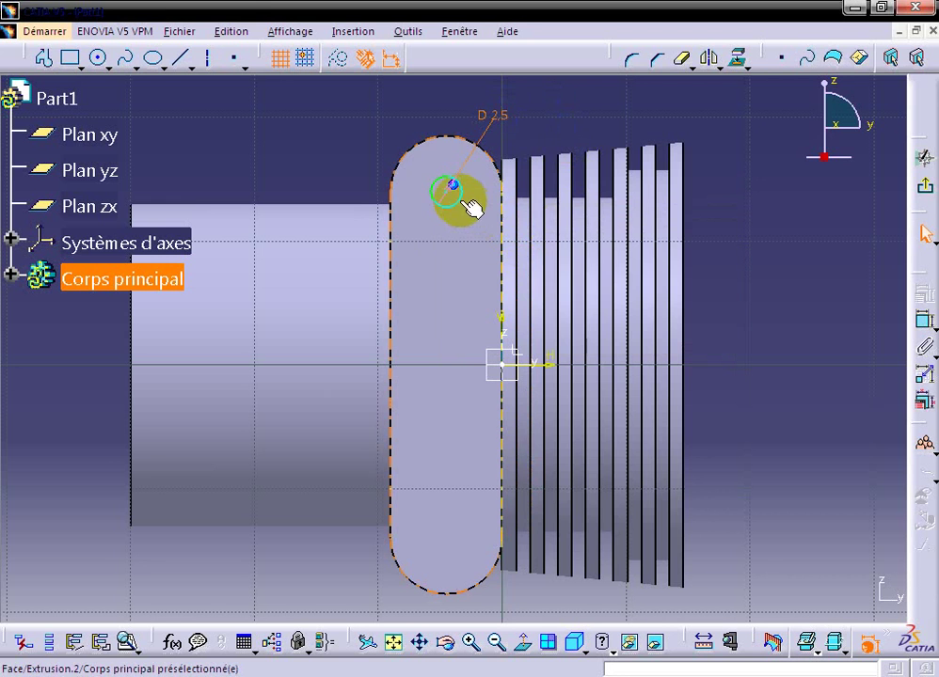
Mirror the hole circle across the horizontal axis and exit the sketch.
left_click(695, 112)
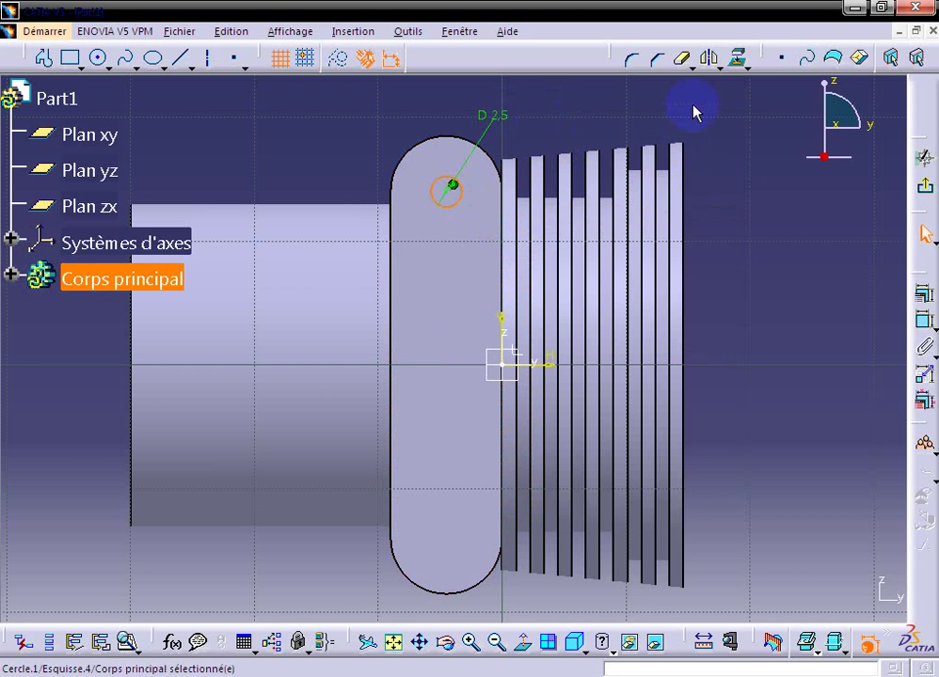
left_click(709, 58)
left_click(561, 364)
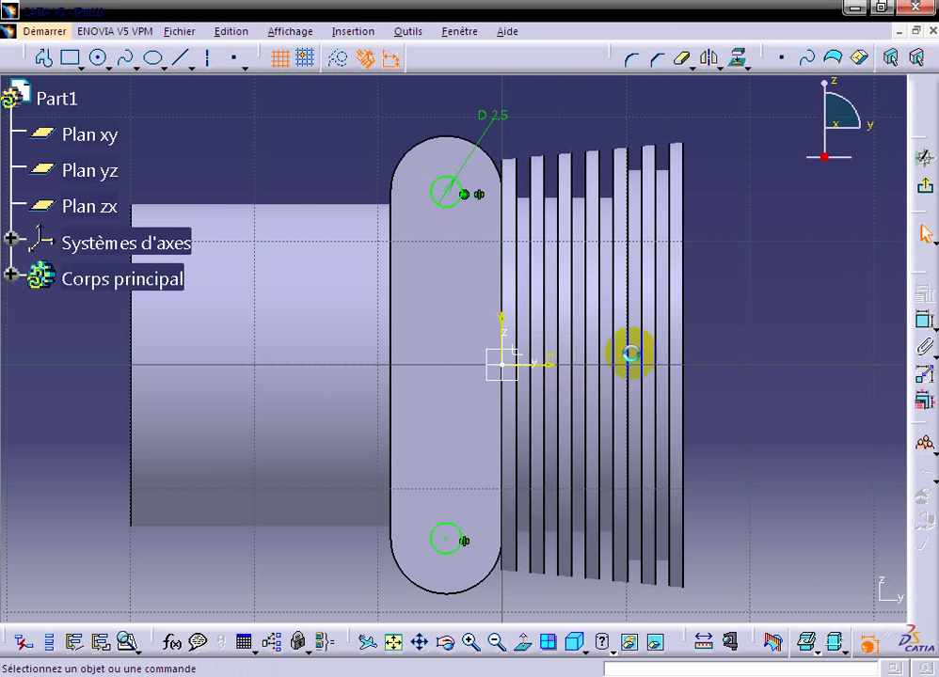
left_click(925, 185)
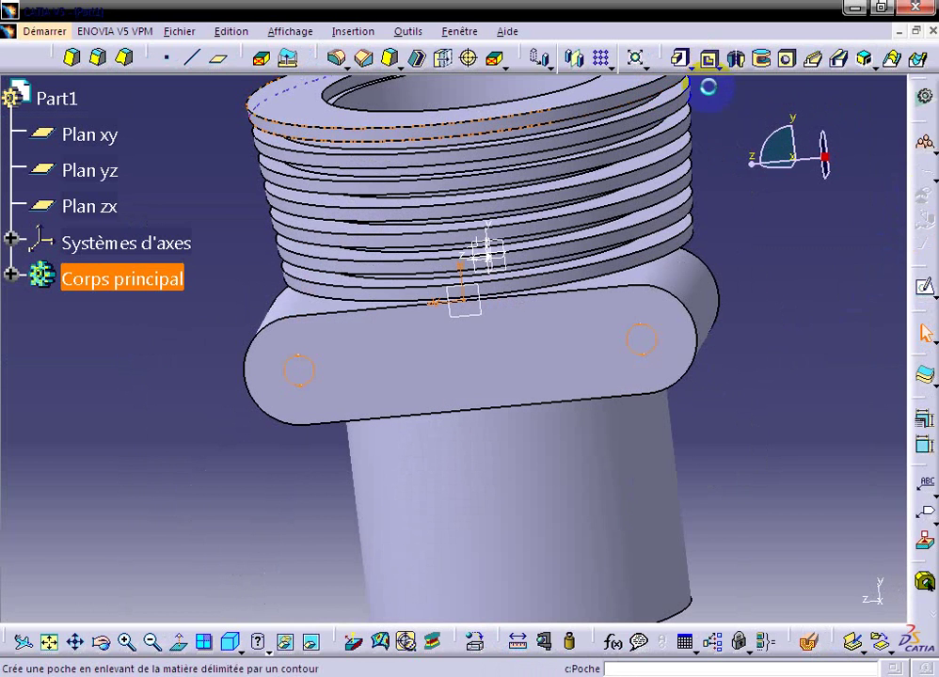
Pocket the two 2.5 mm circles 9 mm deep into the flange.
left_click(708, 59)
type("9")
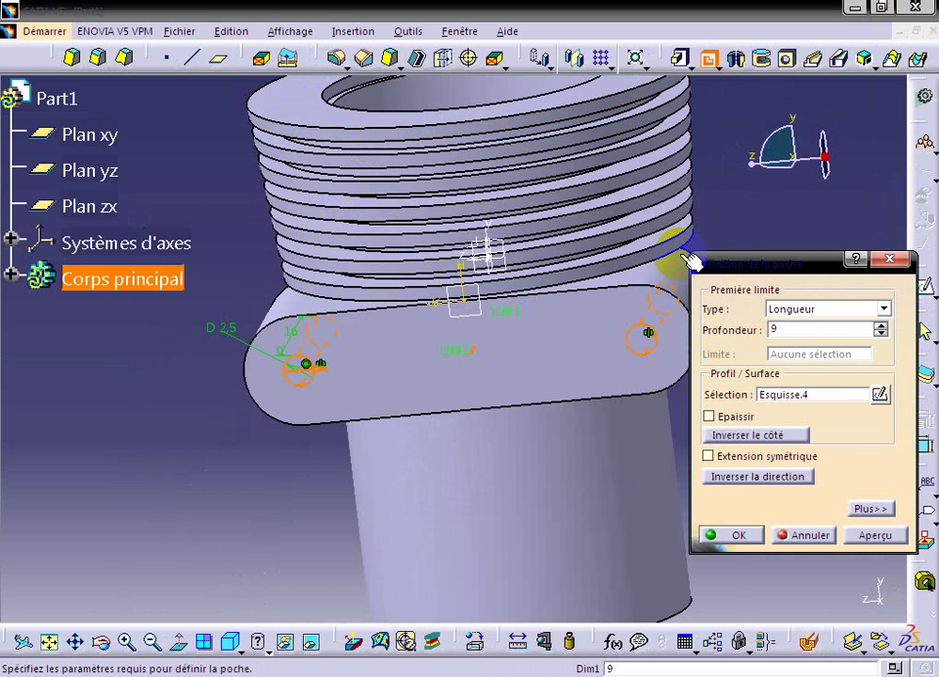
left_click(860, 535)
left_click(745, 538)
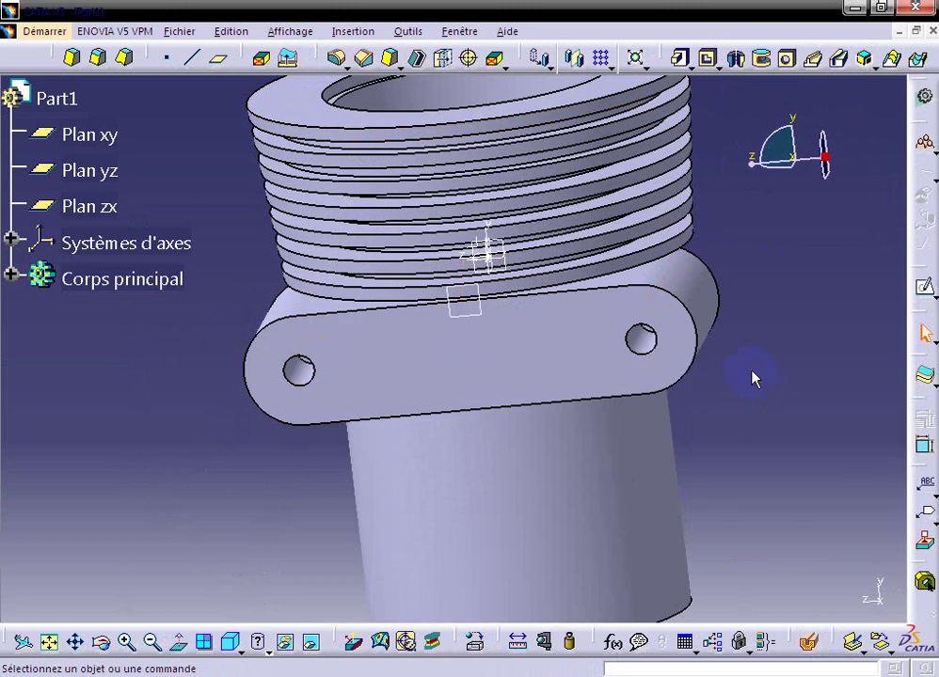
mouse_move(752, 377)
middle_mouse_down()
mouse_move(715, 367)
mouse_move(602, 432)
middle_mouse_up()
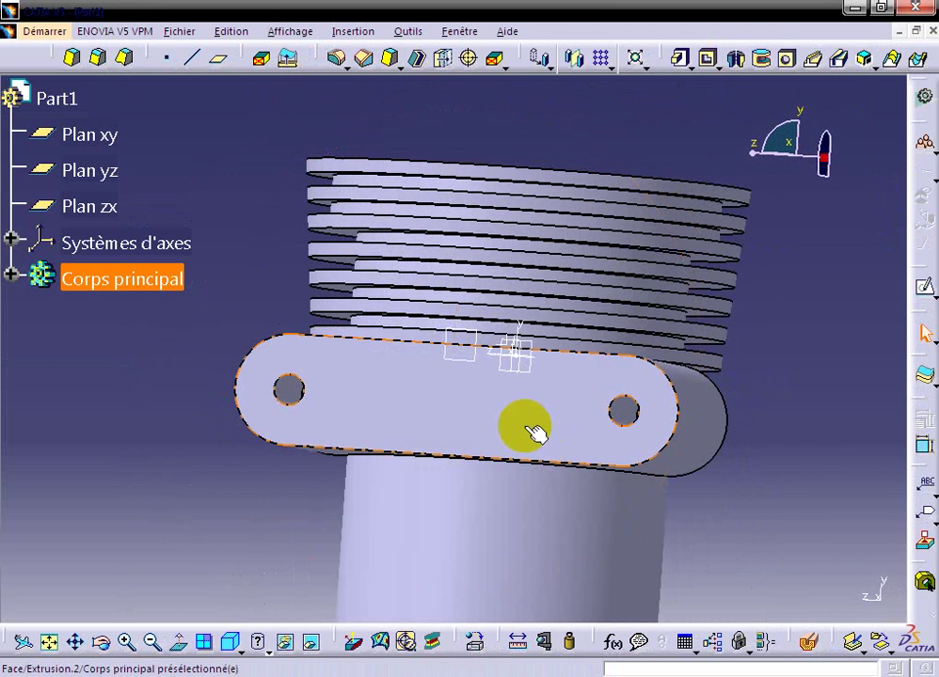
Start a sketch on the flange face and draw a rectangle between the holes.
left_click(534, 430)
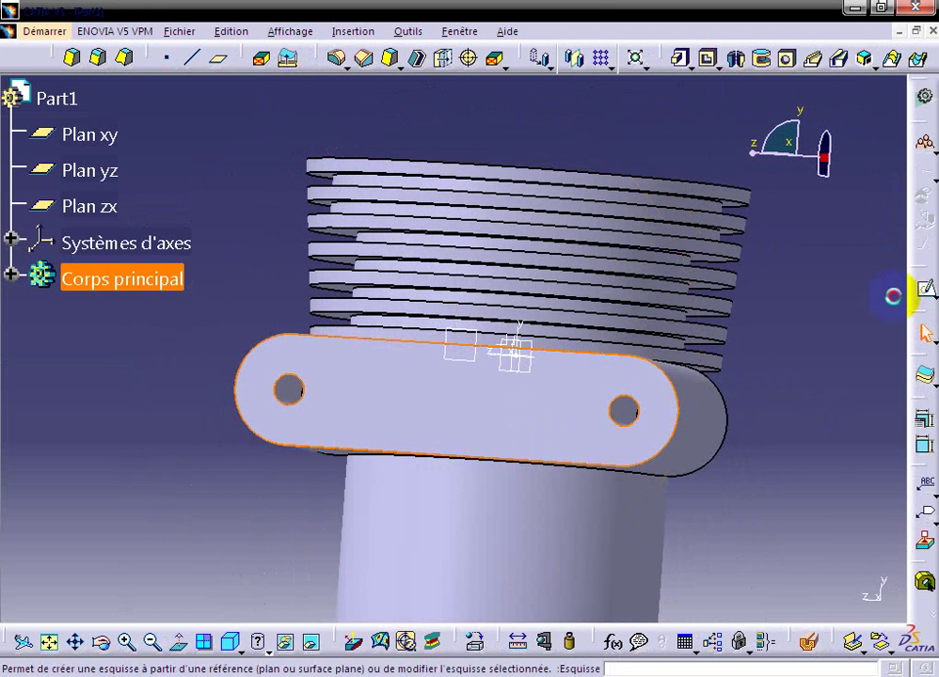
left_click(925, 289)
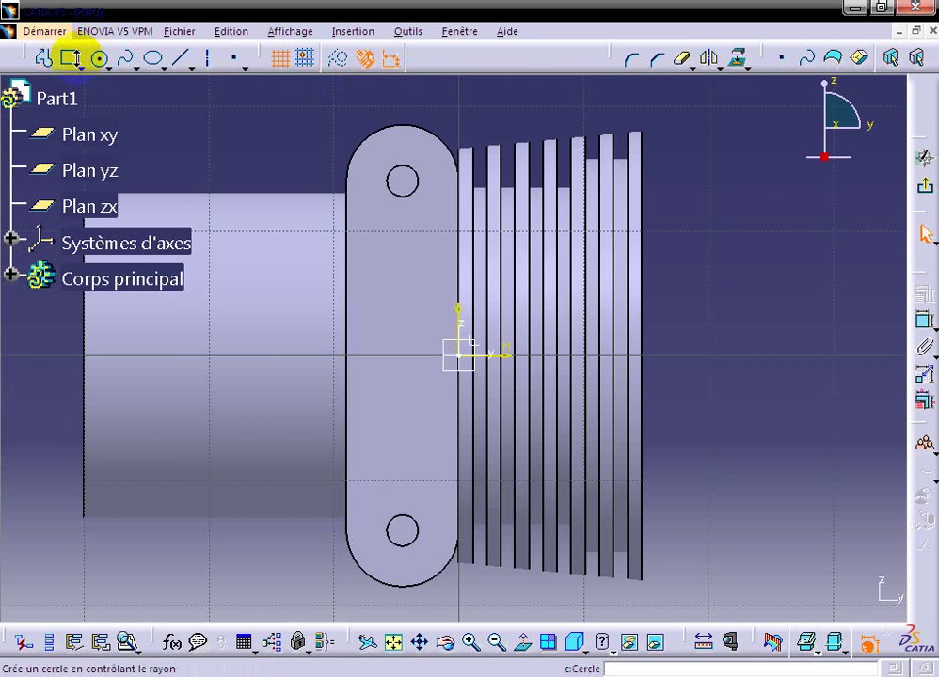
left_click(71, 58)
left_click(424, 247)
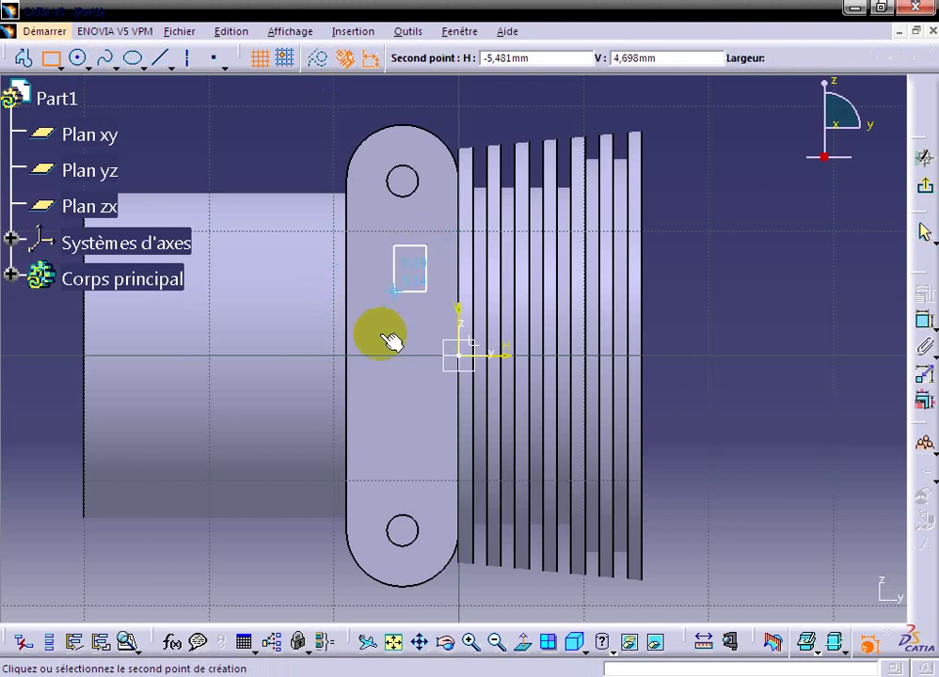
left_click(367, 447)
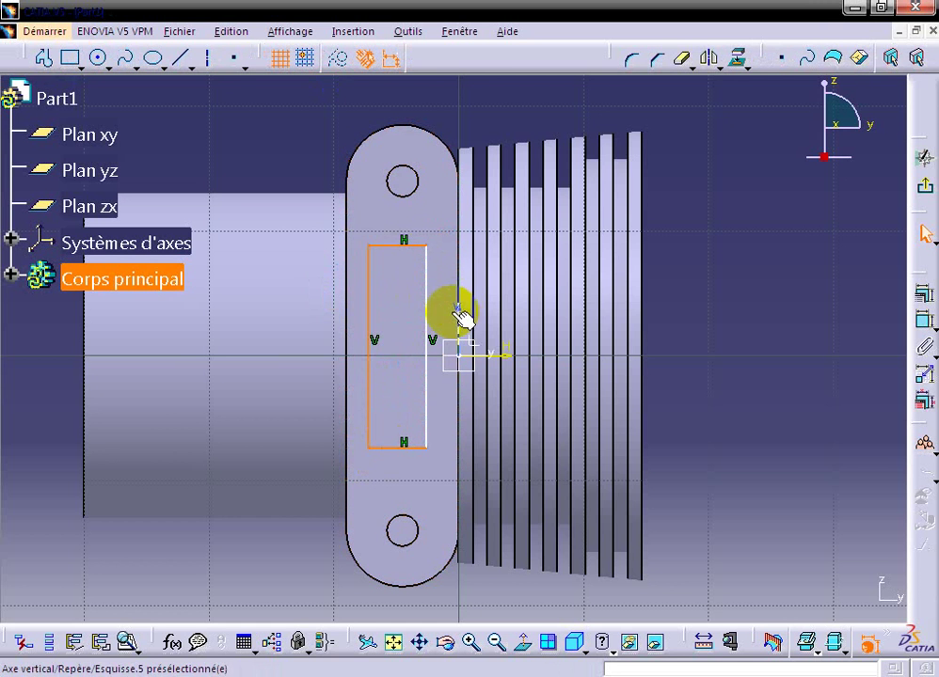
Constrain the distance between the rectangle's vertical edges to 6.25 mm.
left_click(430, 302)
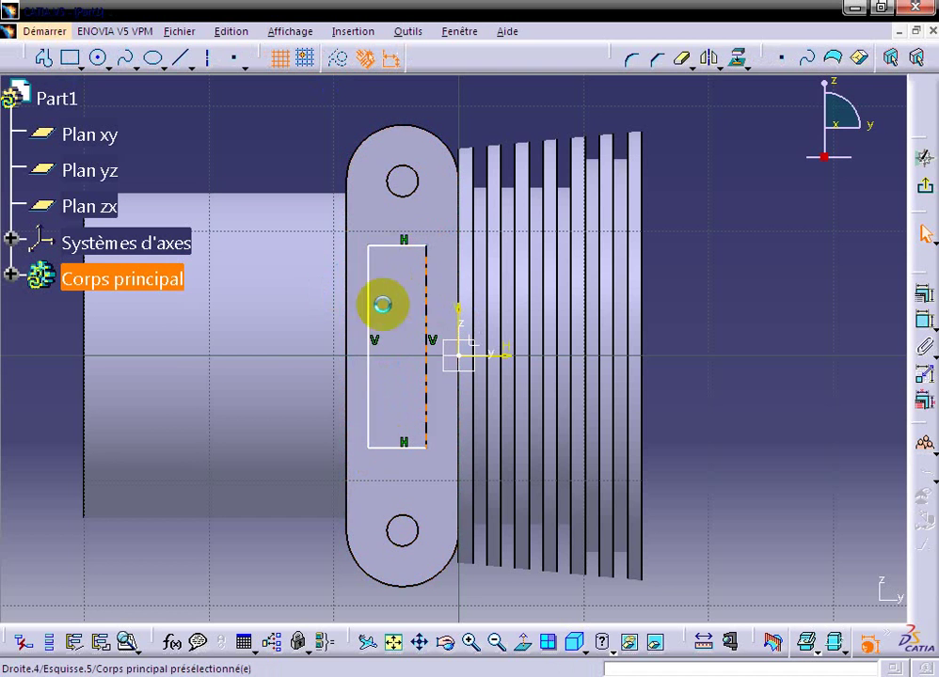
left_click(369, 282, "ctrl")
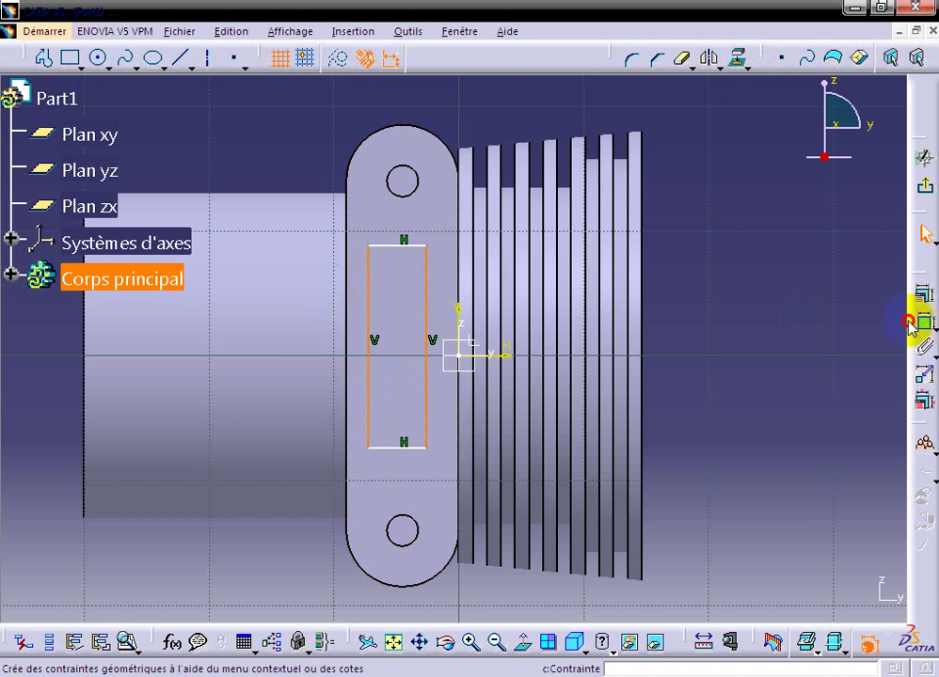
left_click(909, 323)
double_click(395, 103)
type("6.")
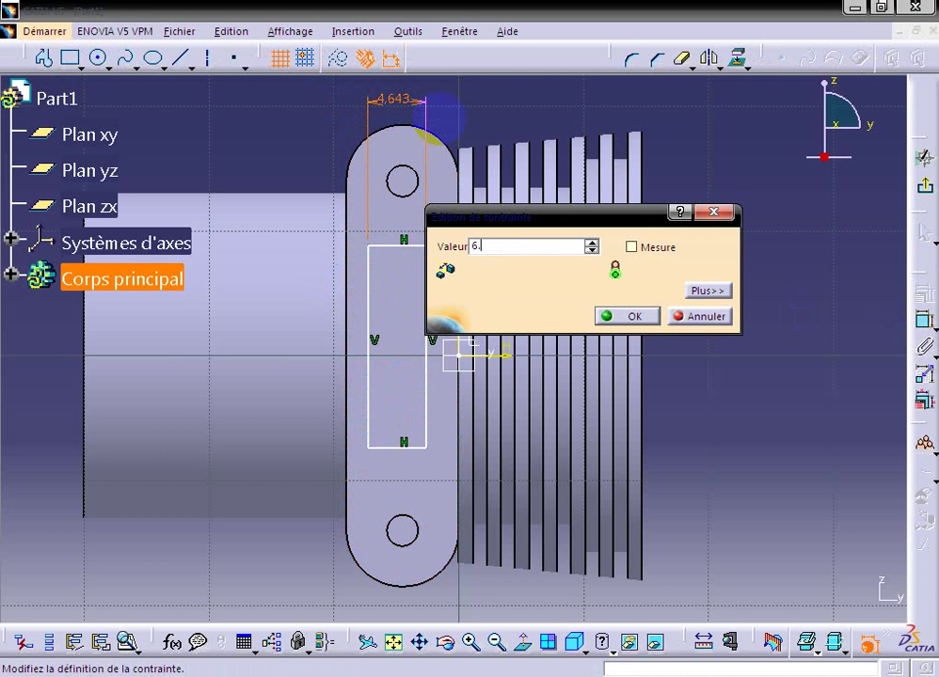
type("25")
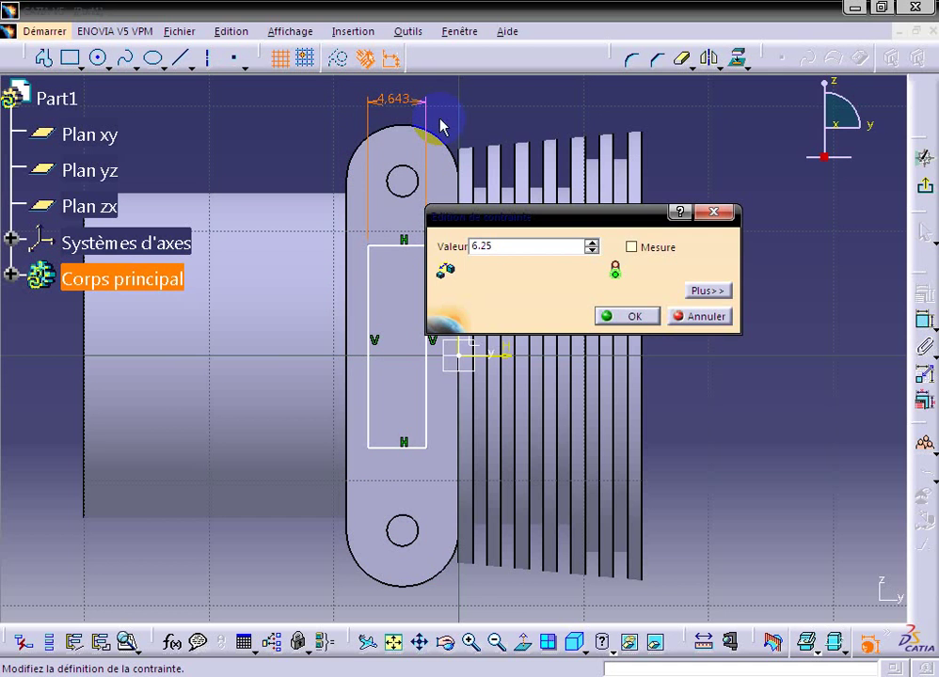
key("Return")
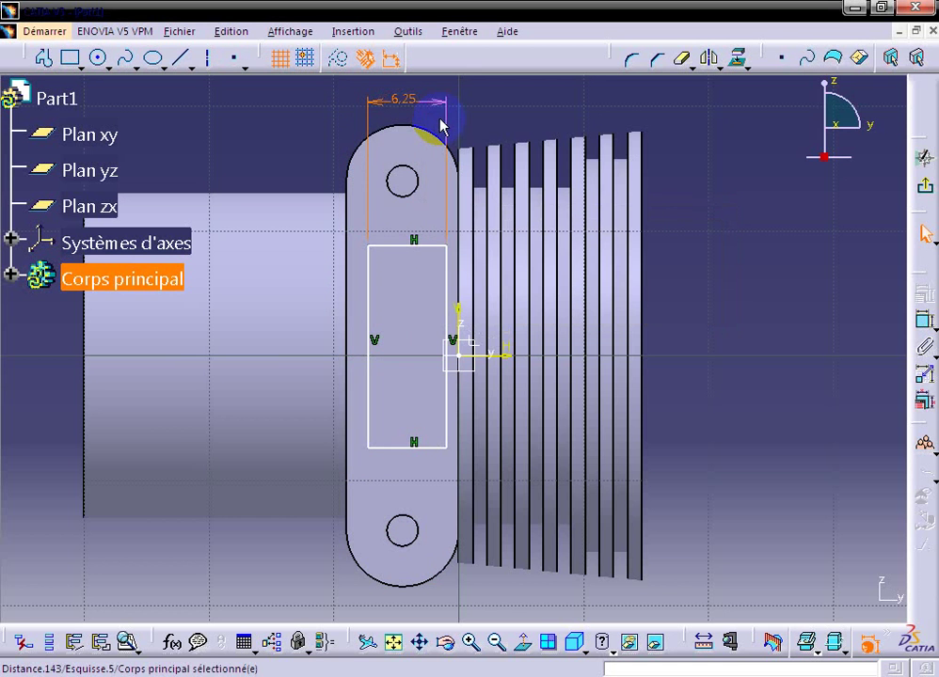
Make the rectangle's top and bottom edges symmetric about the horizontal axis.
left_click(413, 247)
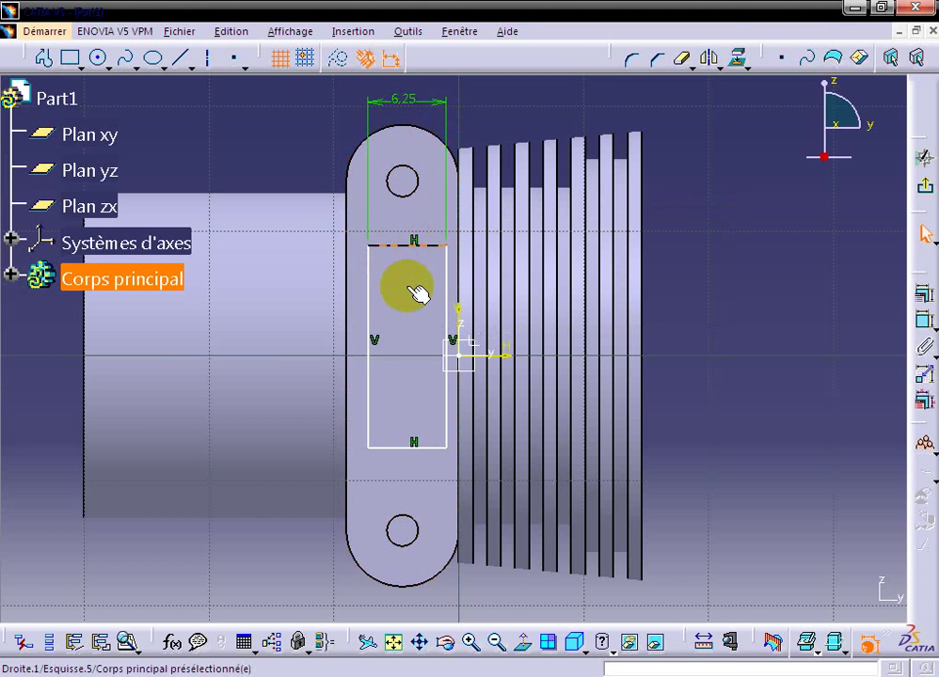
left_click(419, 447, "ctrl")
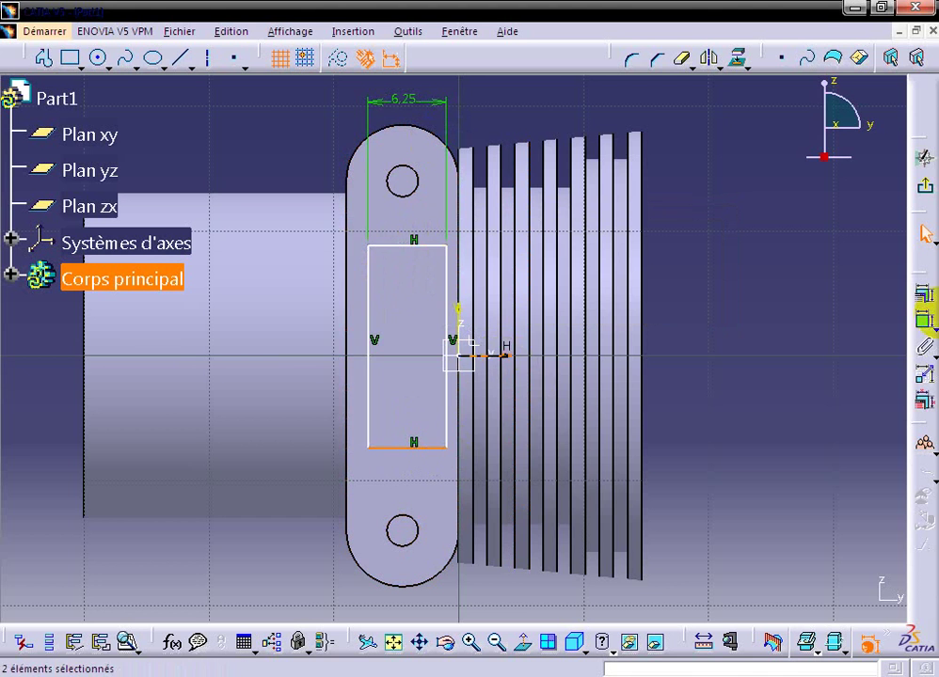
left_click(924, 294)
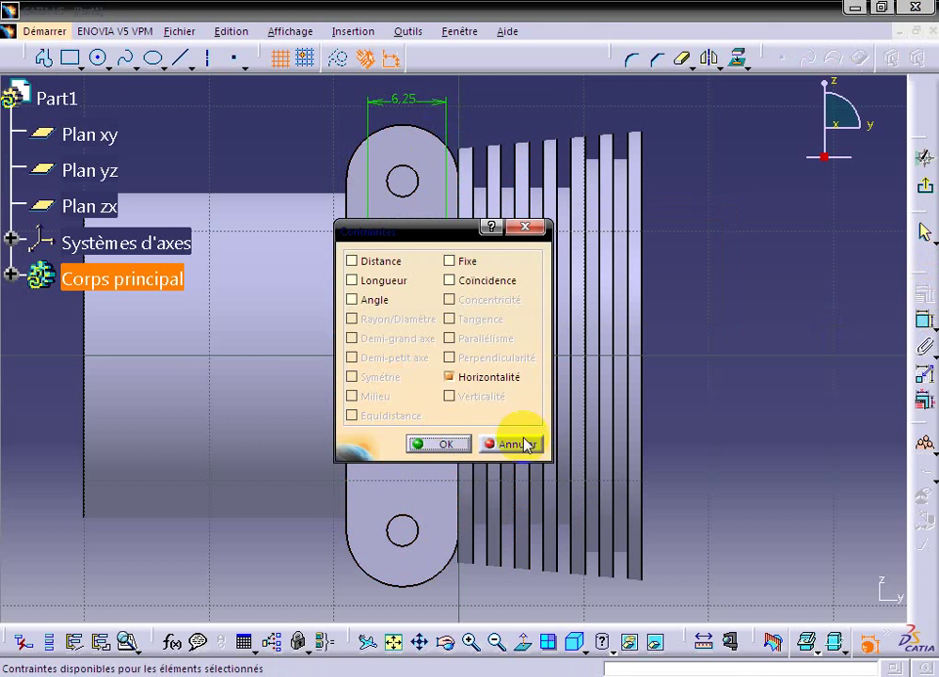
left_click(525, 444)
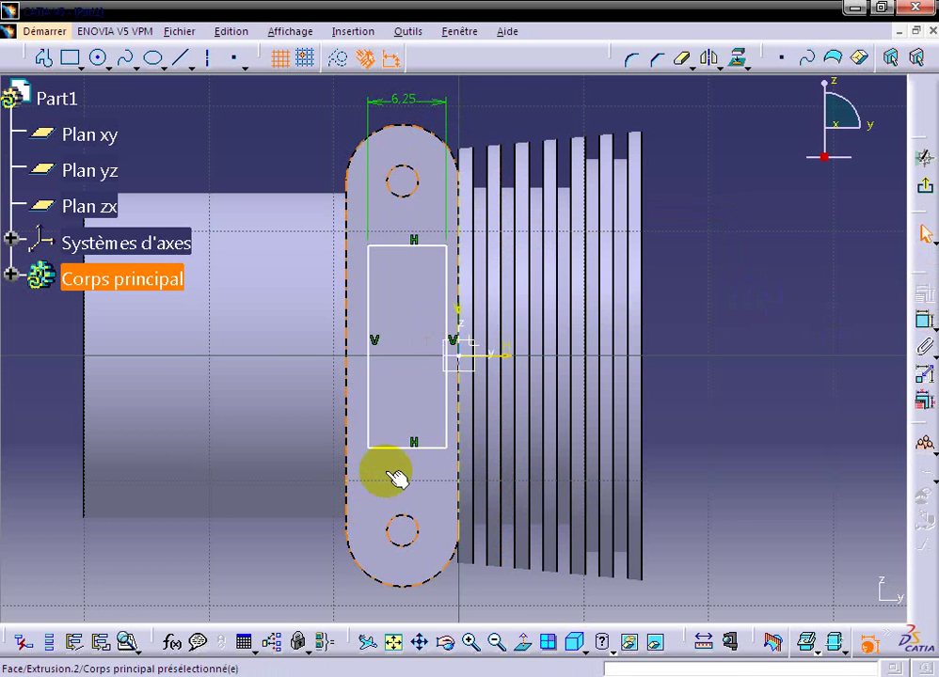
left_click(408, 445)
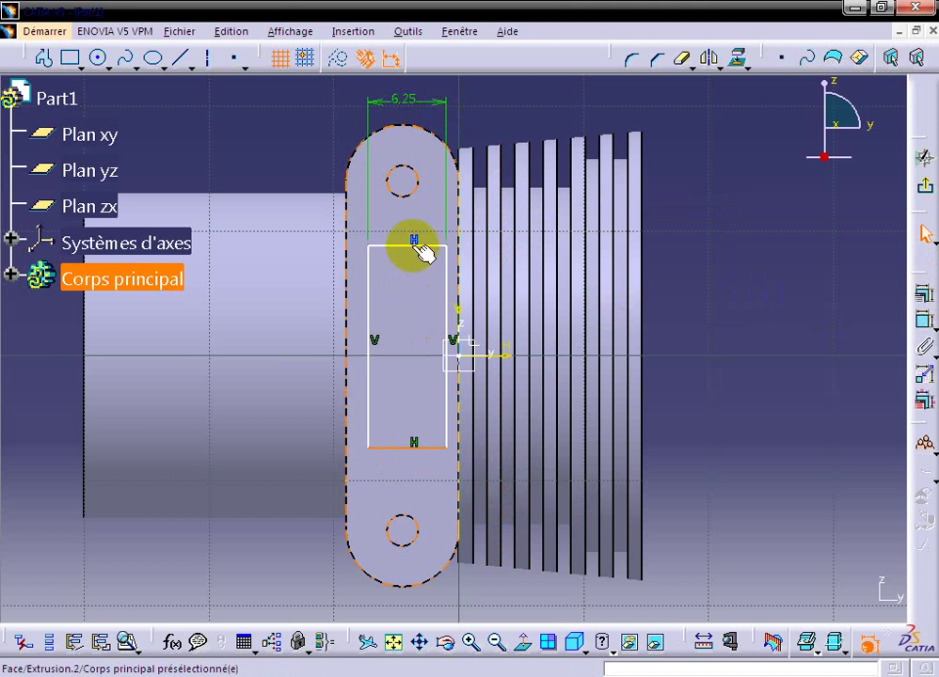
left_click(414, 246, "ctrl")
left_click(505, 352, "ctrl")
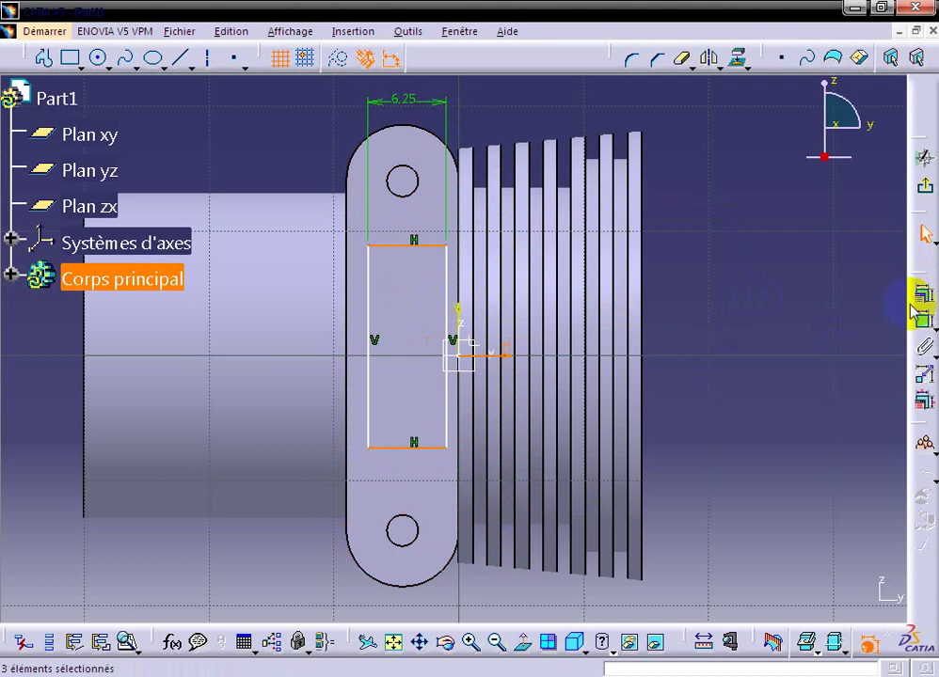
left_click(914, 310)
left_click(376, 376)
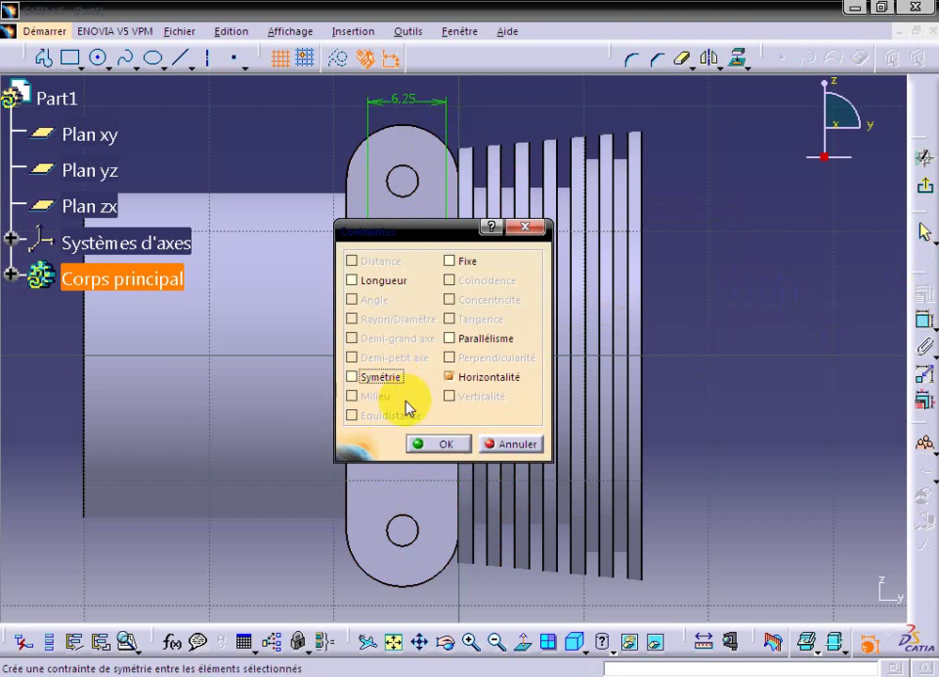
left_click(435, 444)
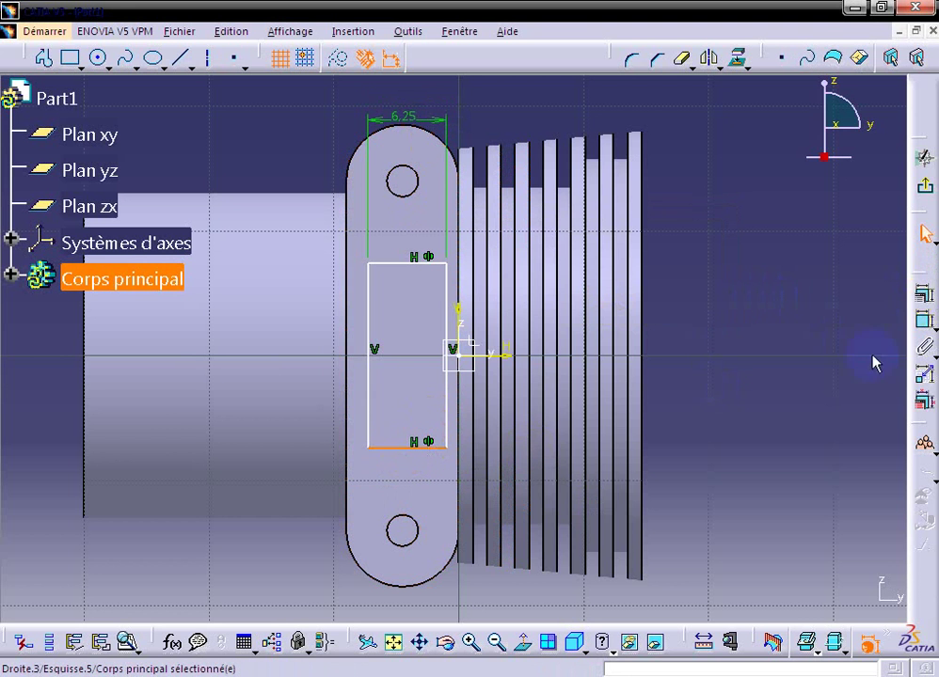
Dimension the rectangle's height to 21.5.
left_click(923, 319)
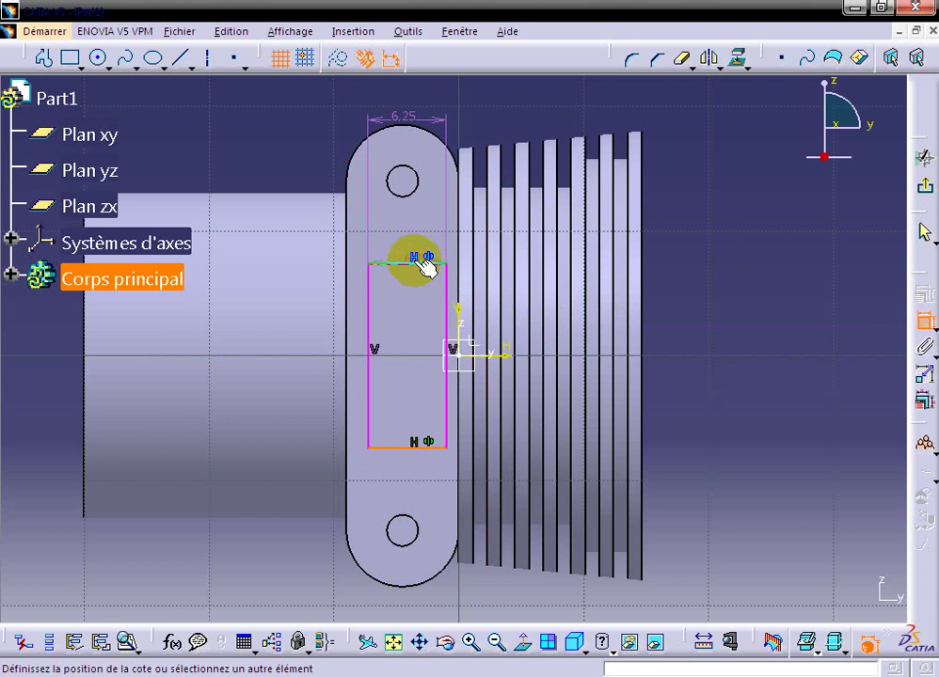
left_click(252, 348)
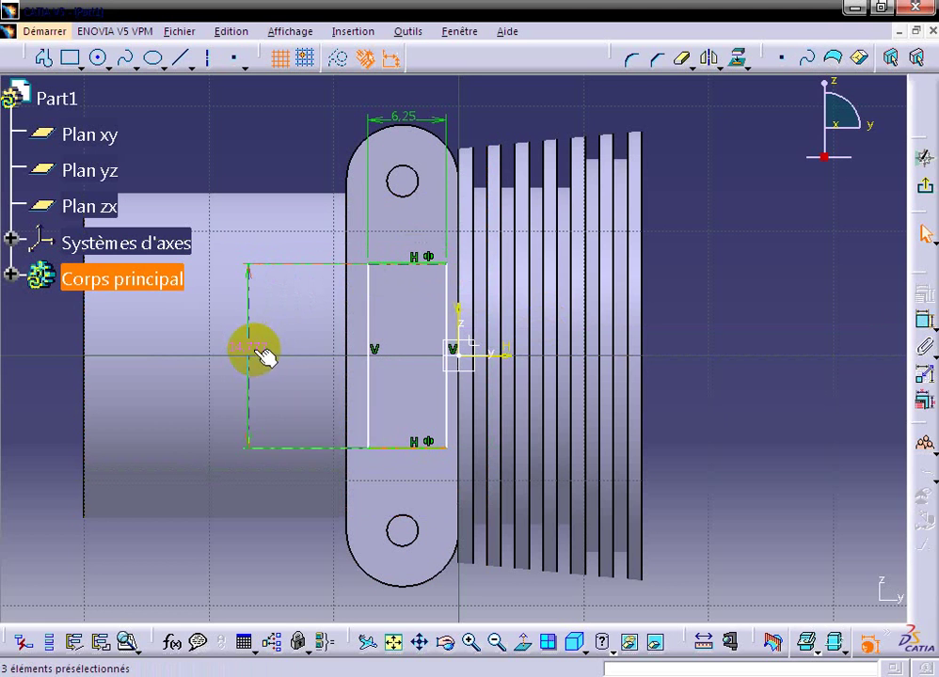
double_click(263, 351)
type("21.5")
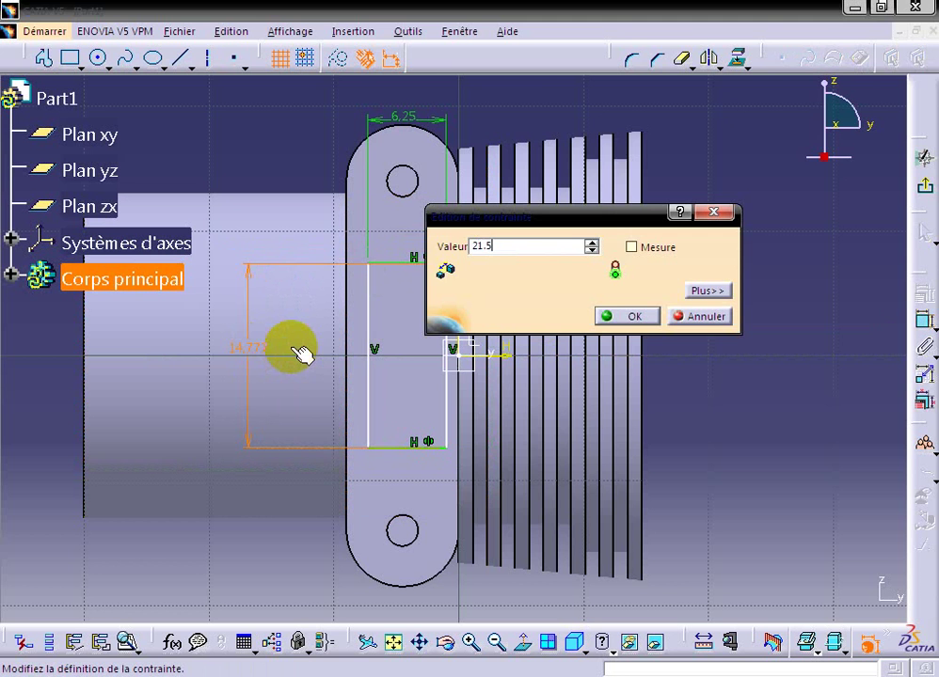
key("Return")
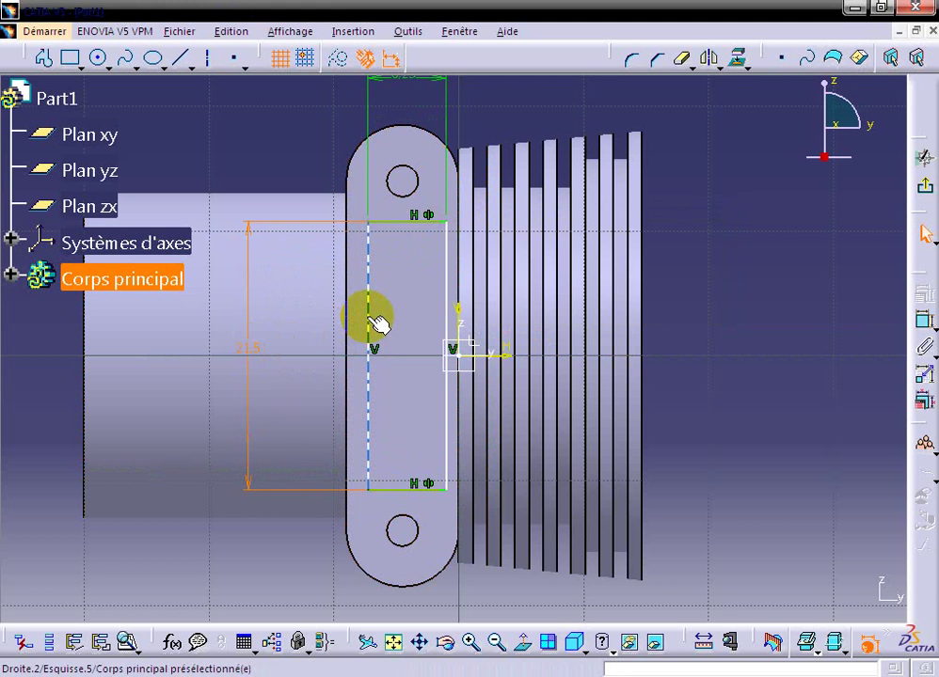
left_click(208, 64)
Draw a circle concentric with the flange's rounded right arc.
left_click(537, 313)
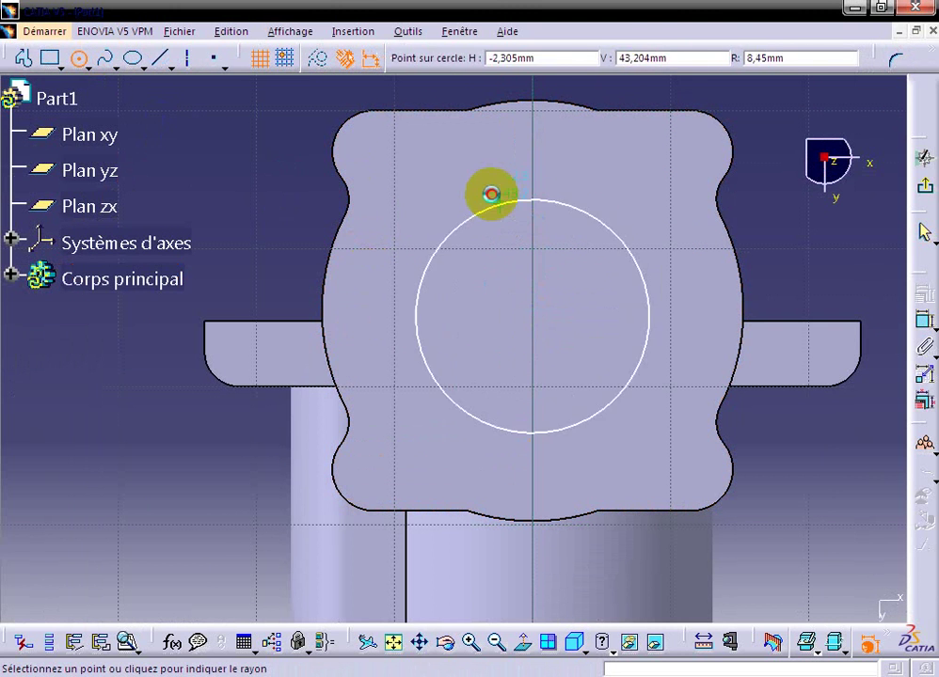
left_click(656, 282)
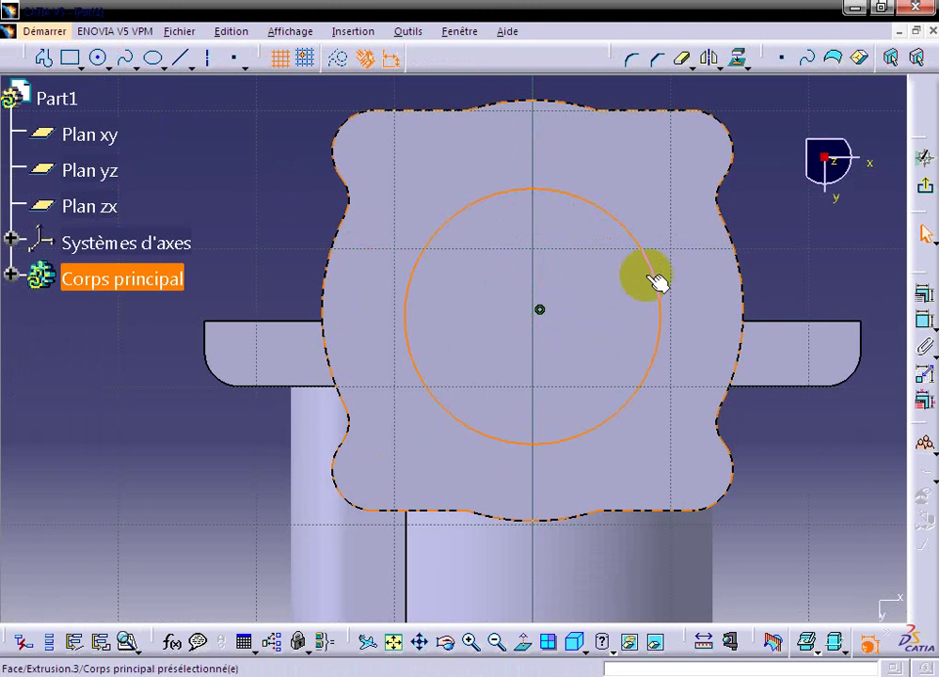
left_click(733, 275, "ctrl")
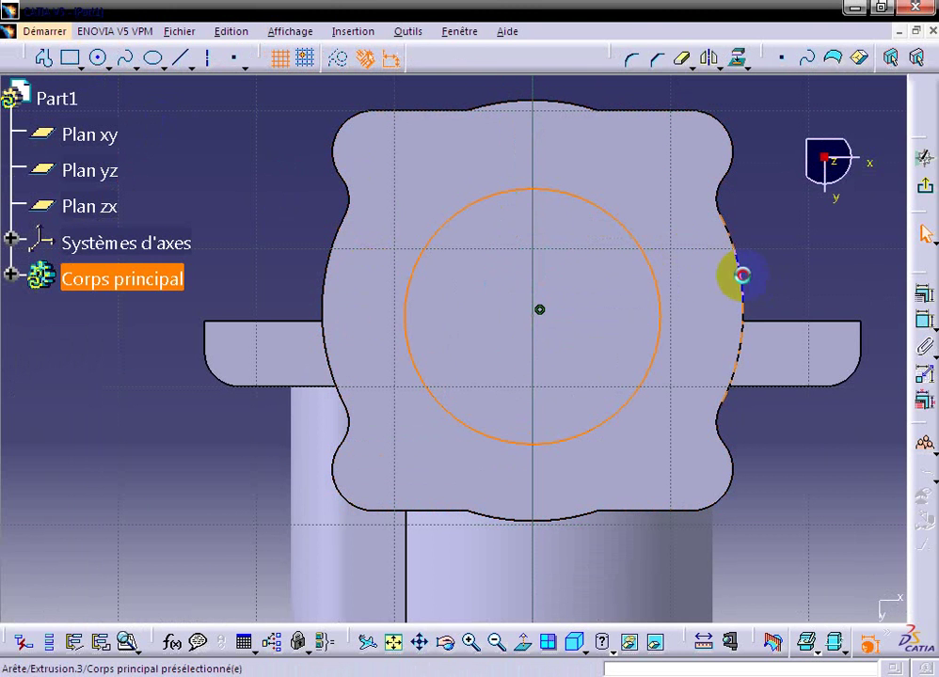
left_click(893, 292)
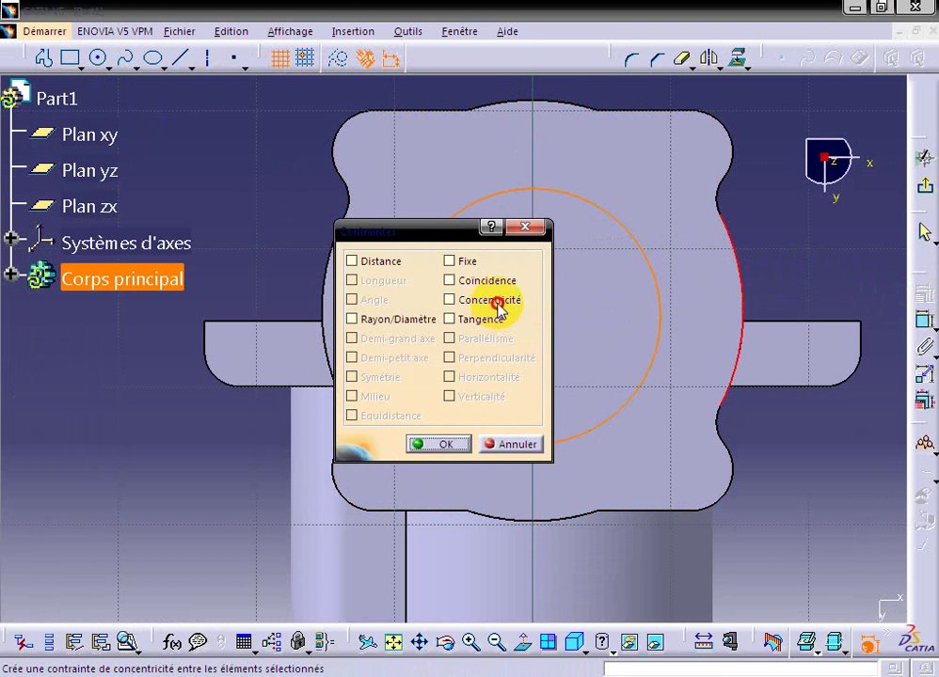
left_click(446, 443)
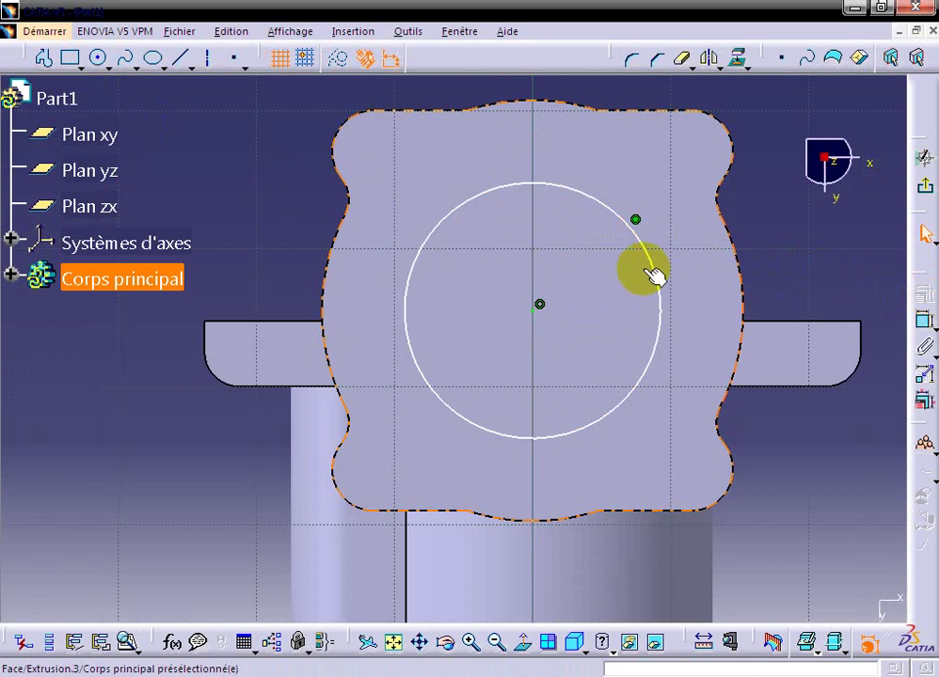
Dimension the circle to 26.75 mm diameter and exit the sketch.
left_click(651, 262)
left_click(926, 325)
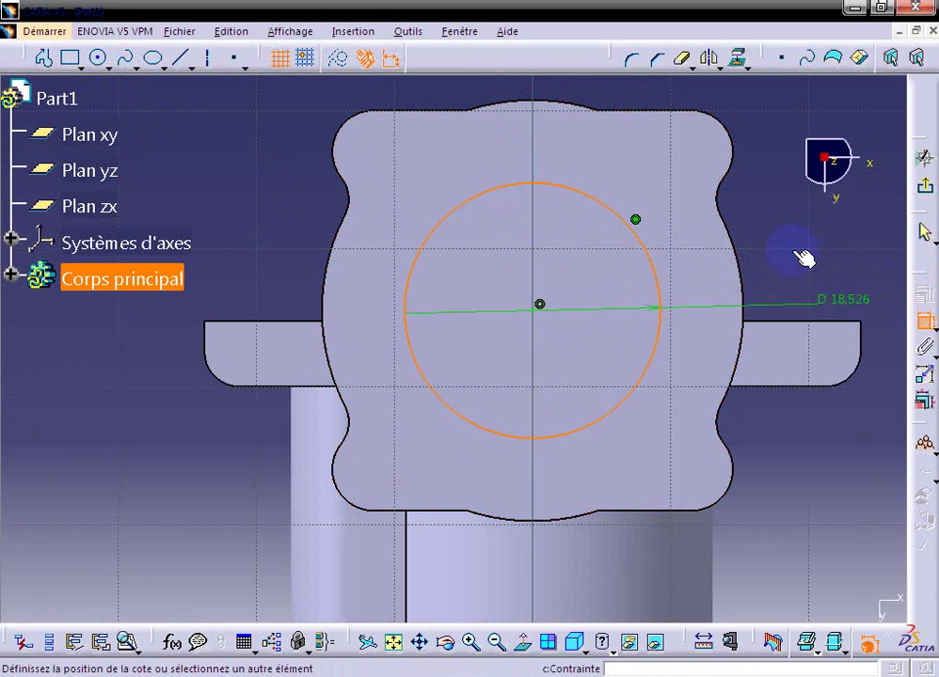
double_click(792, 233)
type("26.75")
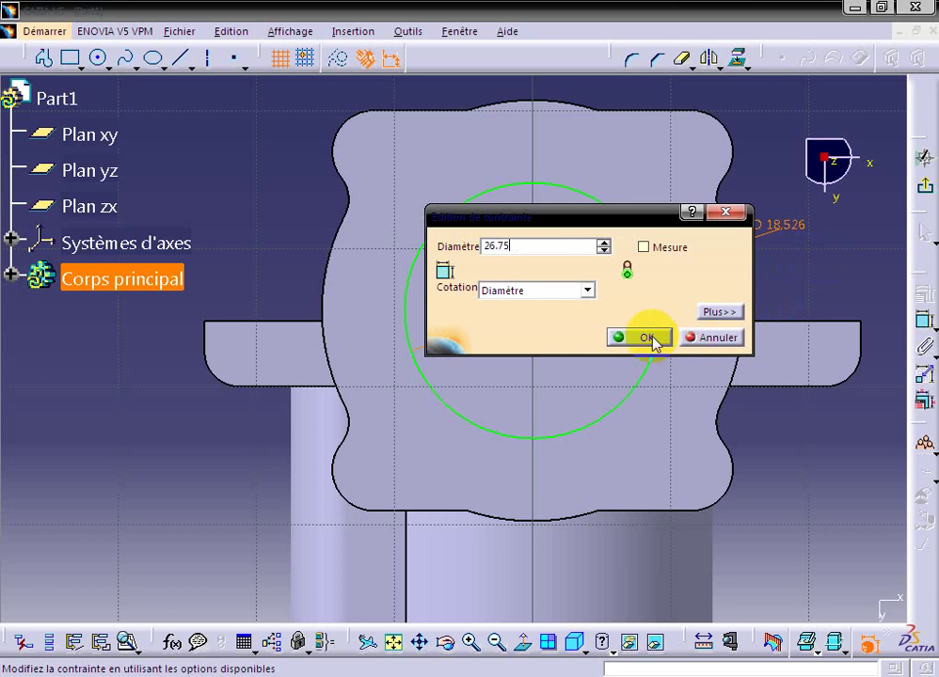
left_click(643, 337)
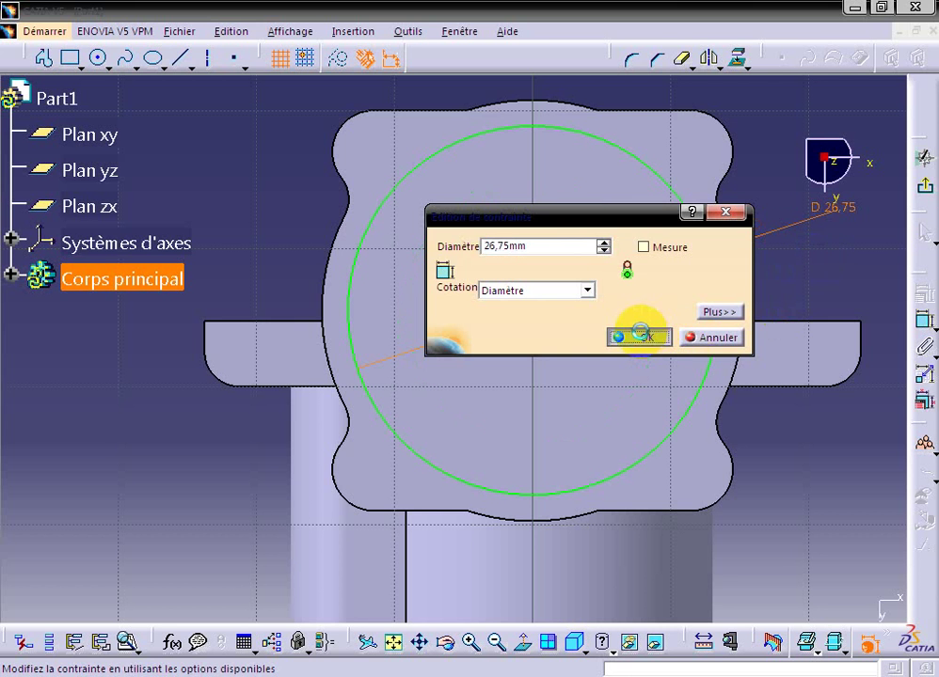
left_click(926, 187)
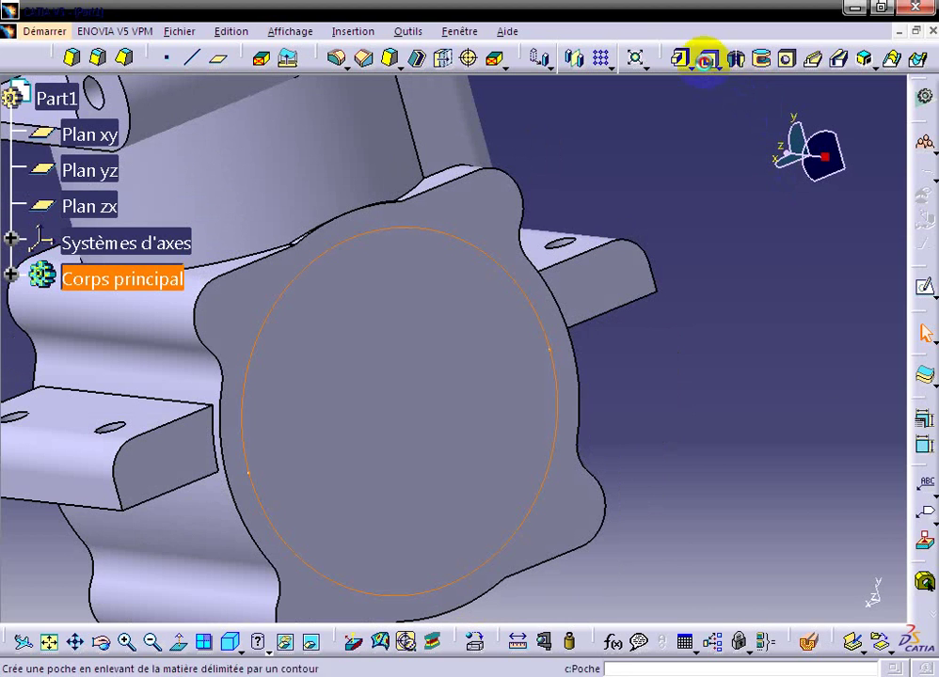
Pocket the 26.75 mm circle 'Jusqu'au dernier' to bore through the end flange.
left_click(707, 59)
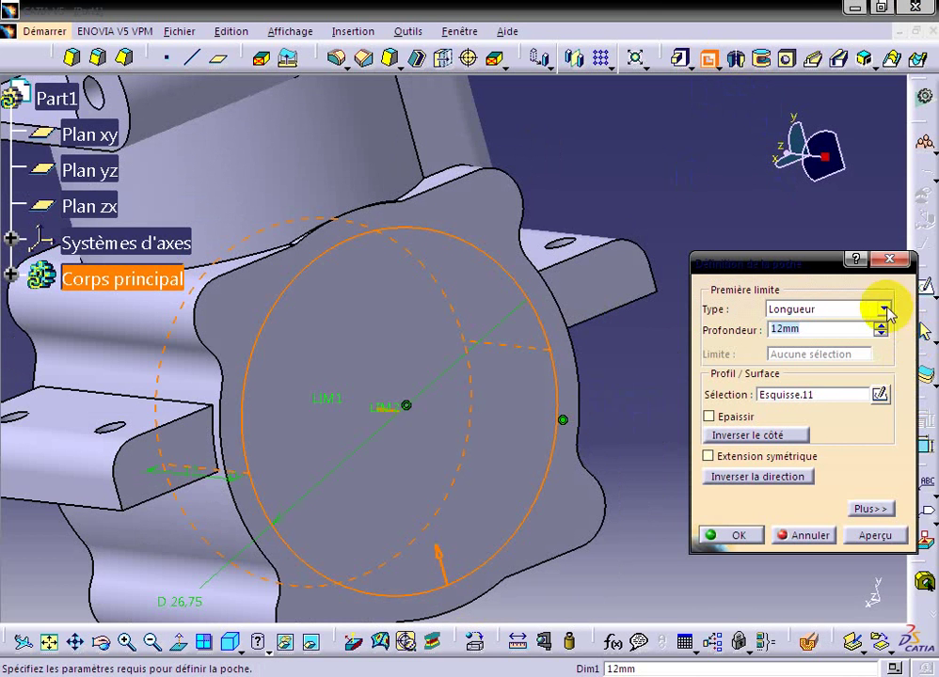
left_click(883, 309)
left_click(821, 351)
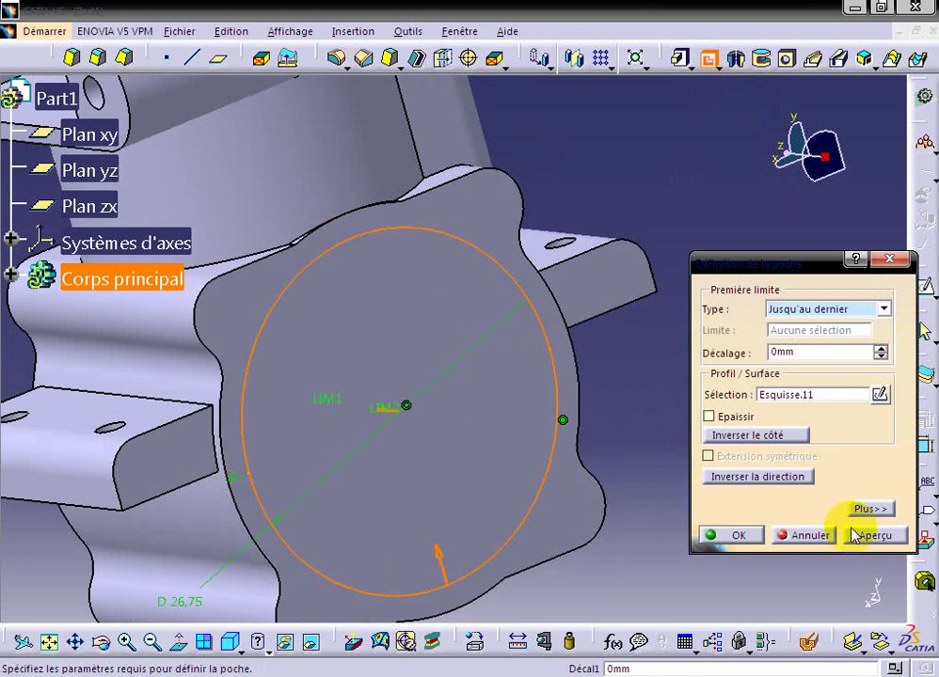
left_click(867, 536)
left_click(727, 535)
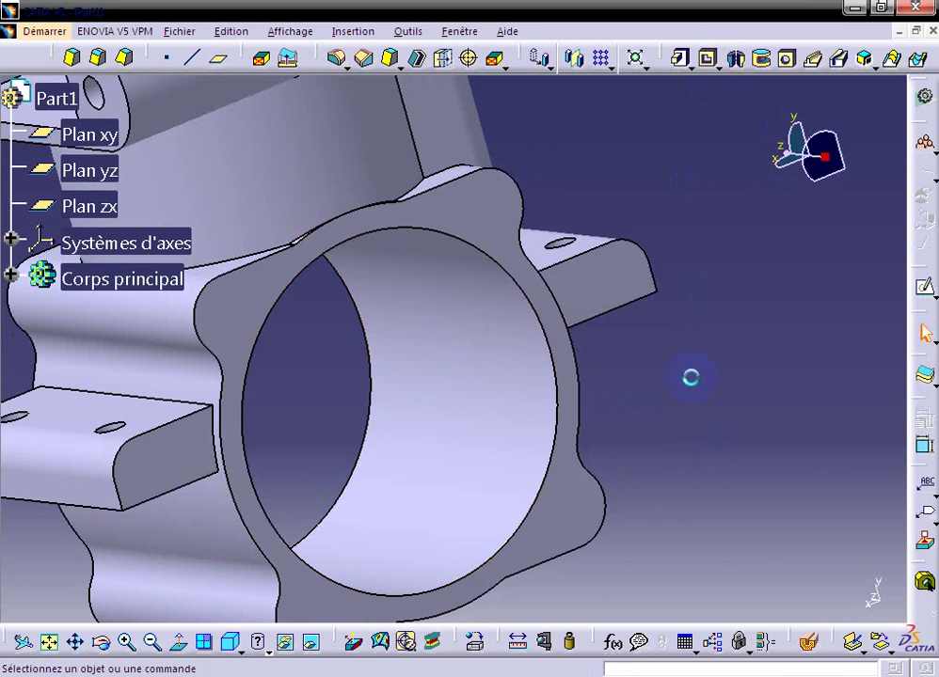
mouse_move(728, 499)
middle_mouse_down()
mouse_move(666, 276)
mouse_move(662, 430)
mouse_move(666, 128)
mouse_move(675, 339)
mouse_move(723, 164)
mouse_move(630, 297)
mouse_move(555, 362)
middle_mouse_up()
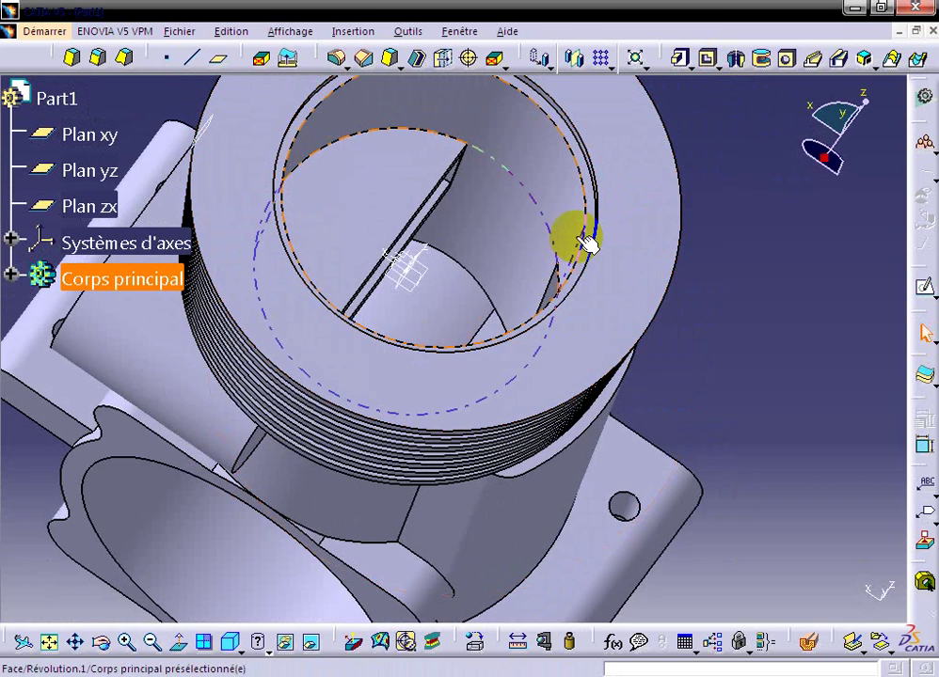
Sketch on the cylinder's top face, projecting the bore's inner circular edge.
left_click(640, 195)
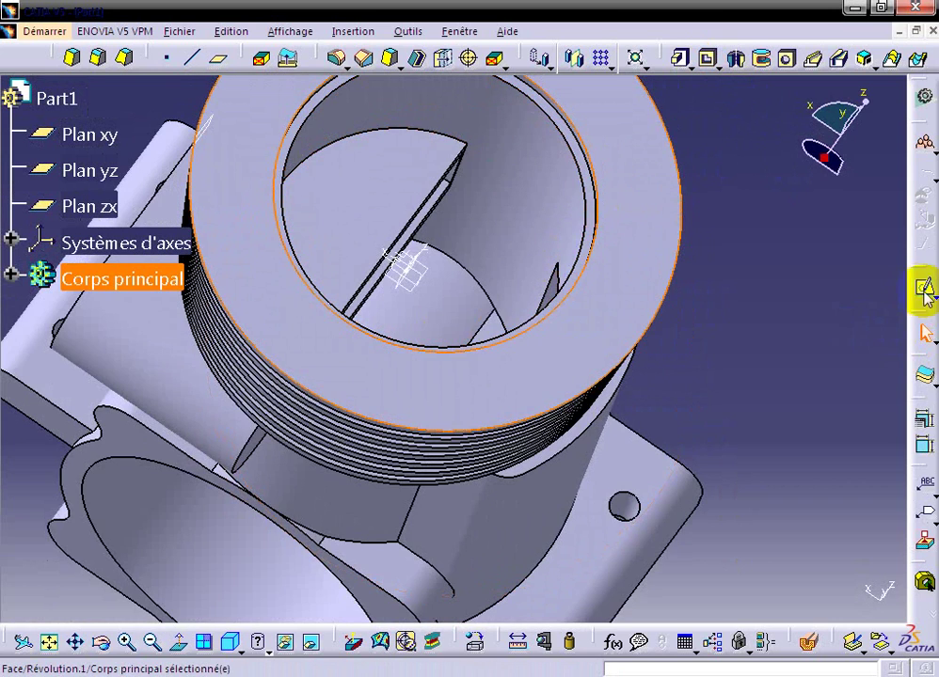
left_click(924, 287)
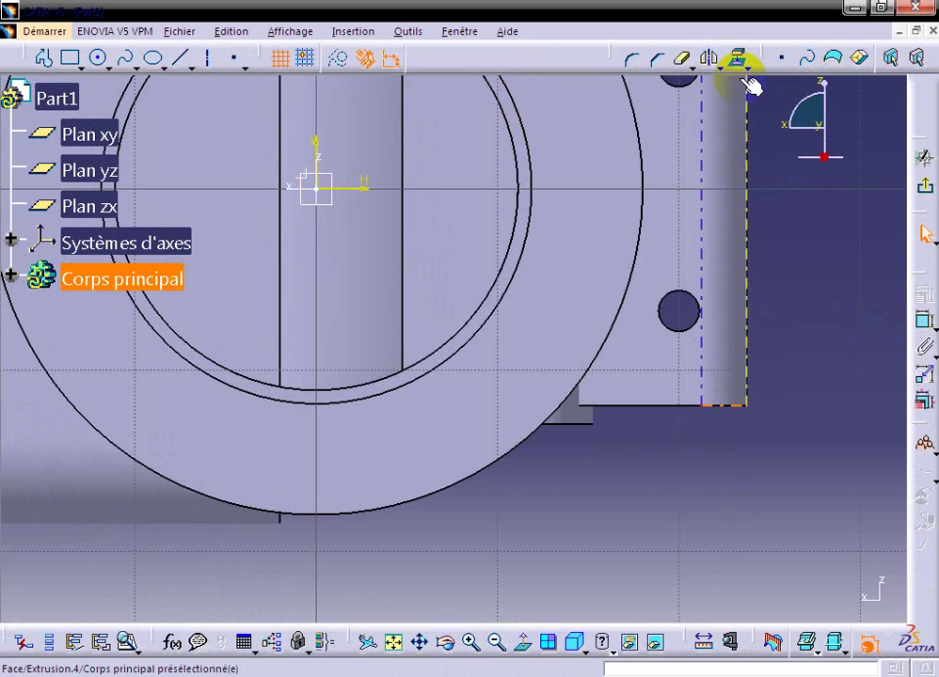
left_click(738, 58)
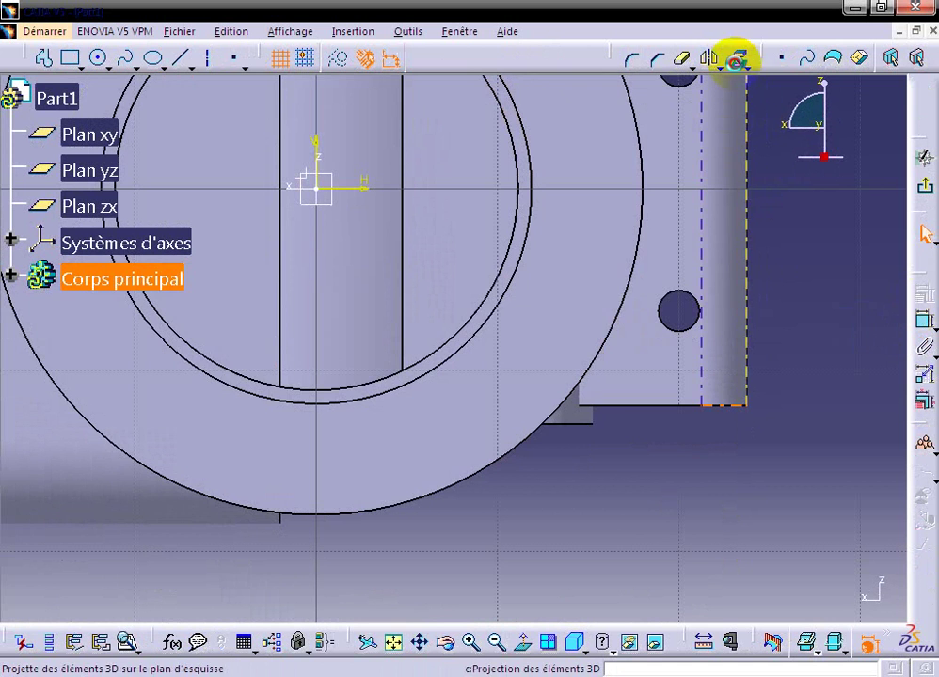
left_click(499, 325)
left_click(463, 323)
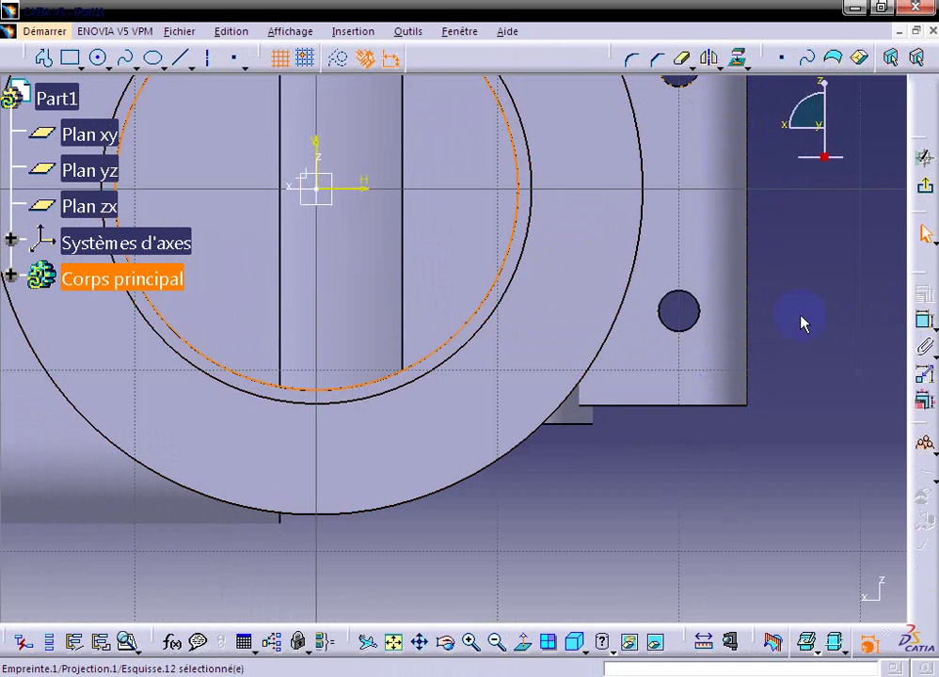
left_click(925, 185)
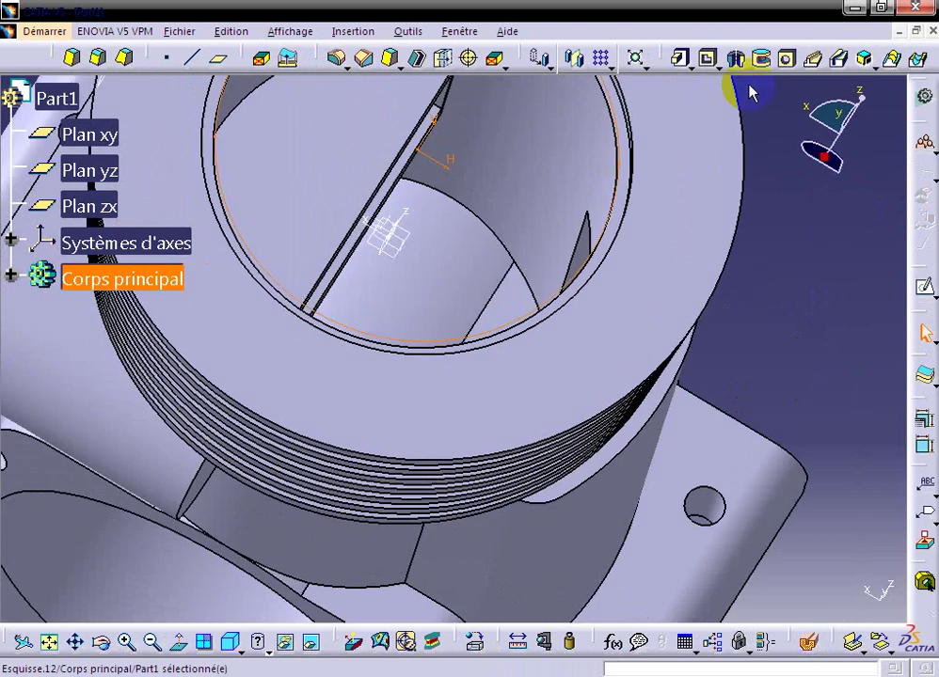
Pocket the projected circle through the threaded cylinder to the last face.
left_click(710, 64)
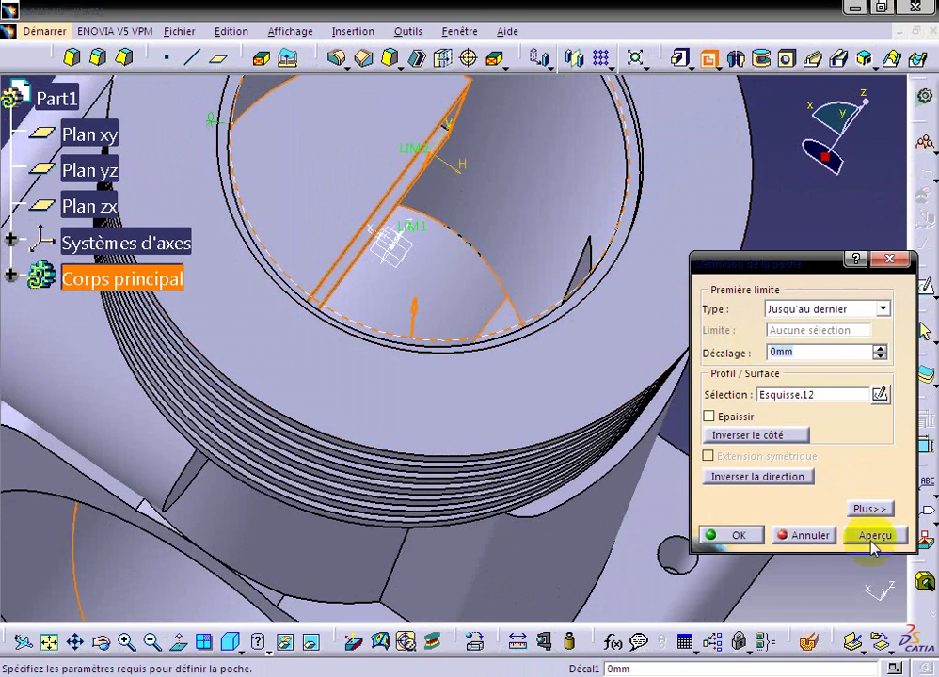
left_click(872, 534)
left_click(729, 534)
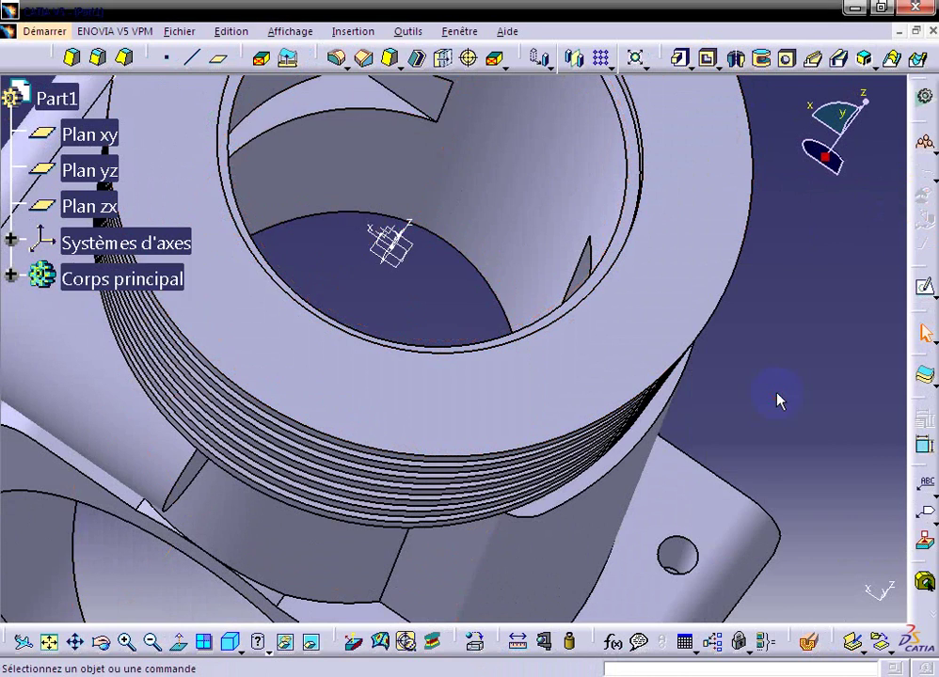
mouse_move(652, 407)
middle_mouse_down()
mouse_move(758, 331)
mouse_move(712, 529)
middle_mouse_up()
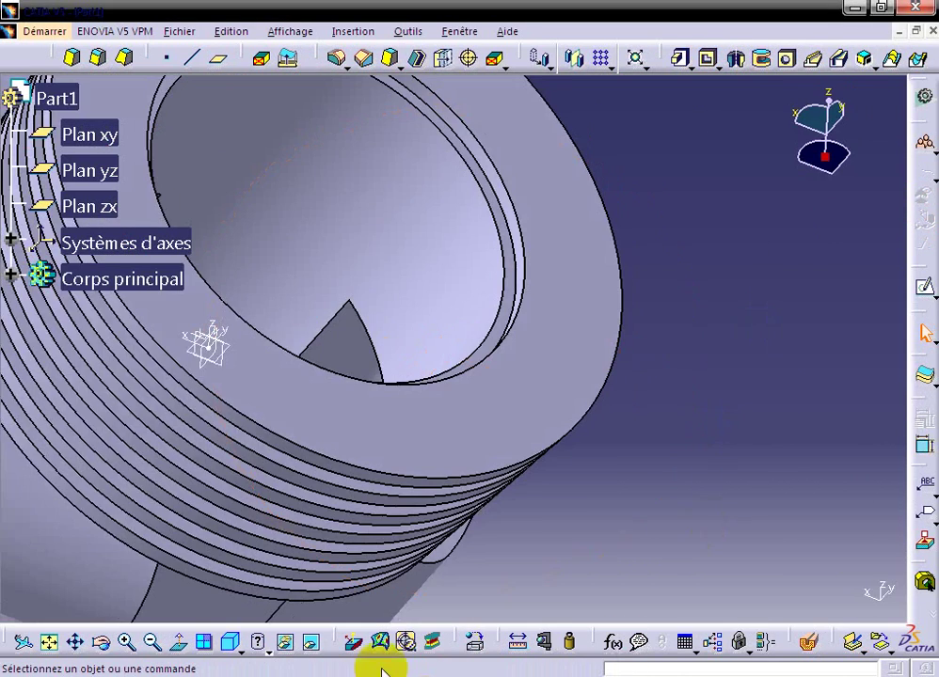
Zoom out and orbit to inspect the cylinder top and end flange bore.
left_click(154, 643)
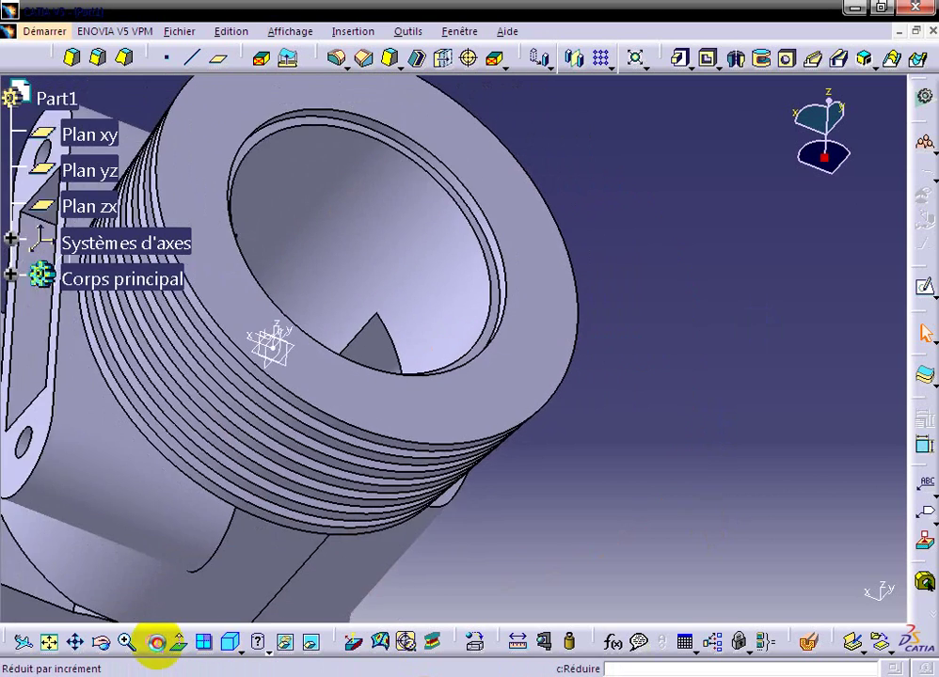
left_click(153, 644)
left_click(154, 644)
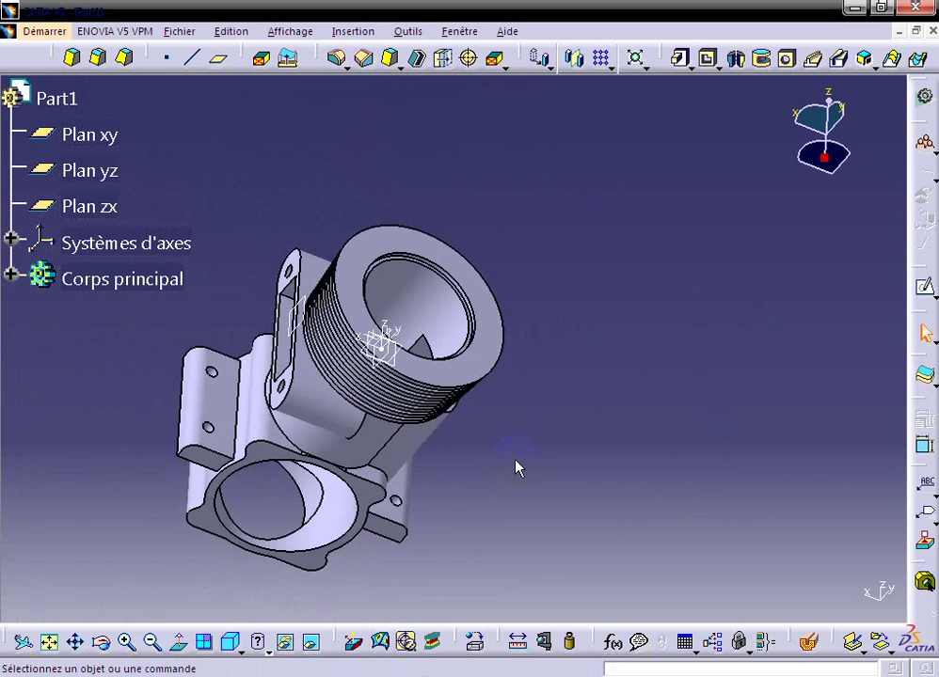
middle_click_drag(520, 465, 442, 531)
middle_click_drag(465, 466, 458, 464)
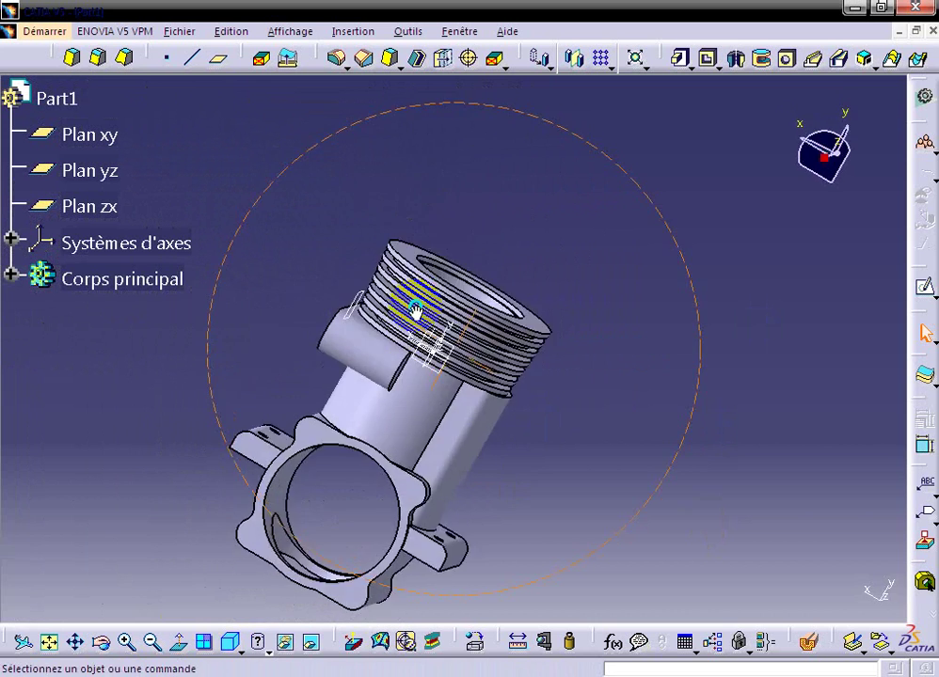
mouse_move(519, 517)
middle_mouse_down()
mouse_move(662, 503)
mouse_move(533, 512)
middle_mouse_up()
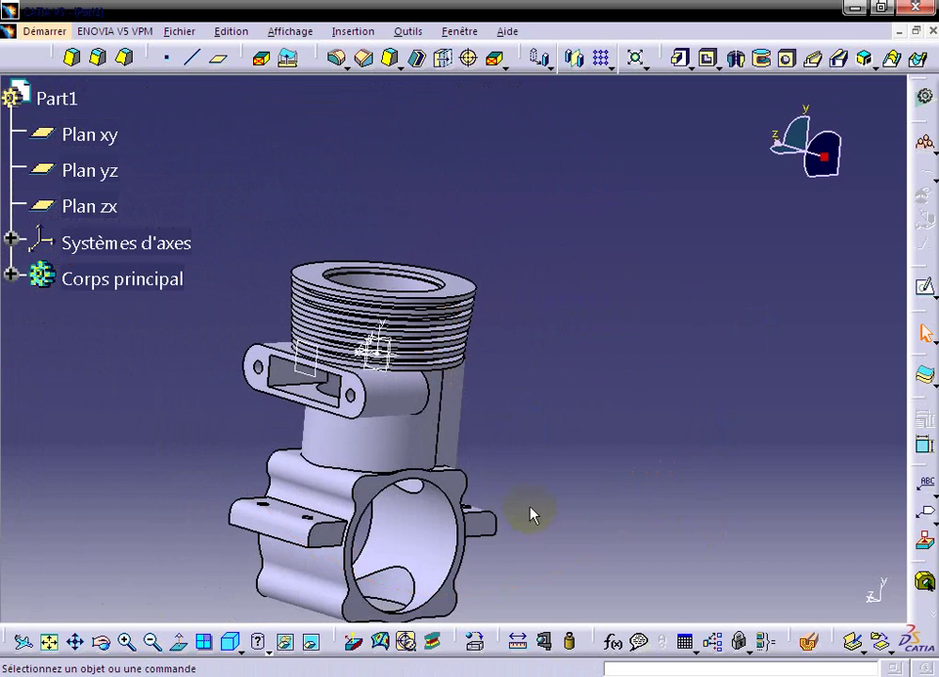
mouse_move(552, 417)
middle_mouse_down()
mouse_move(434, 529)
mouse_move(295, 488)
mouse_move(329, 479)
mouse_move(337, 468)
mouse_move(295, 479)
mouse_move(346, 497)
mouse_move(320, 471)
middle_mouse_up()
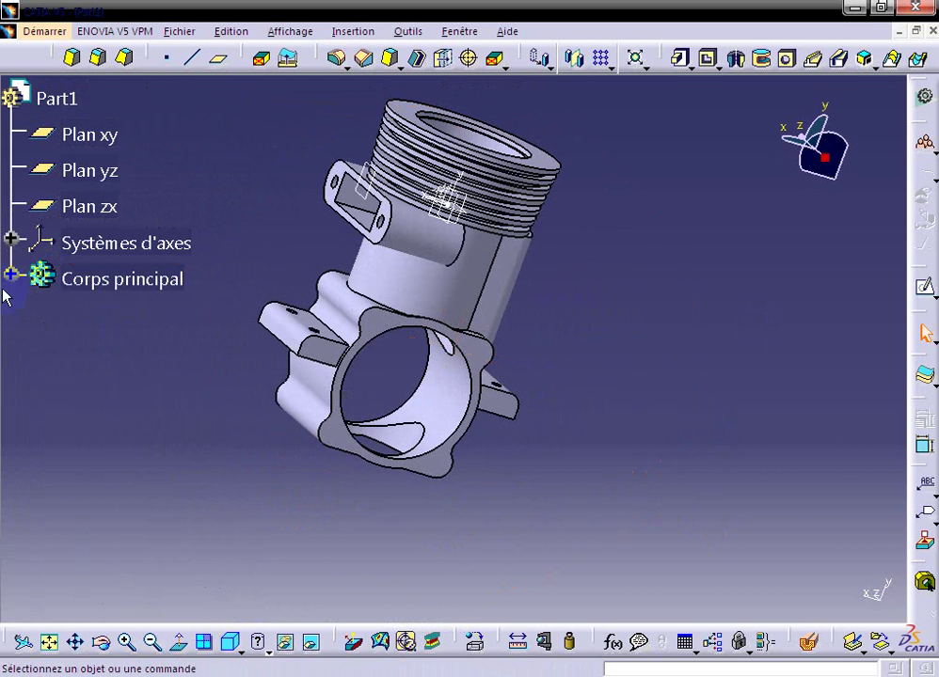
Expand the feature tree, open Esquisse.12, and exit it back to 3D.
left_click(9, 276)
scroll(125, 522, "down", 5)
scroll(137, 518, "down", 3)
scroll(136, 523, "down", 6)
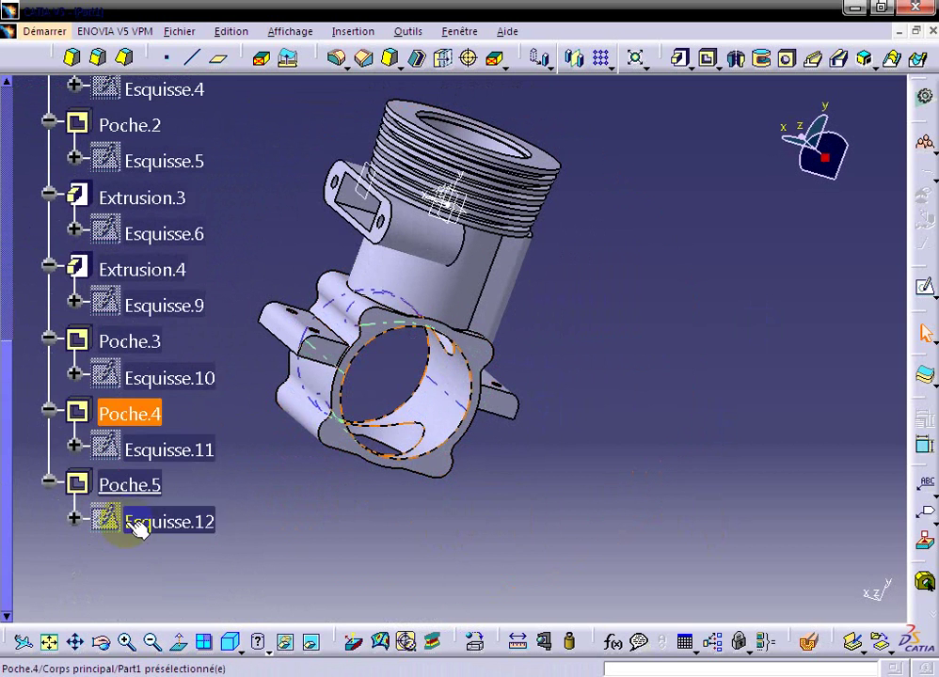
double_click(162, 530)
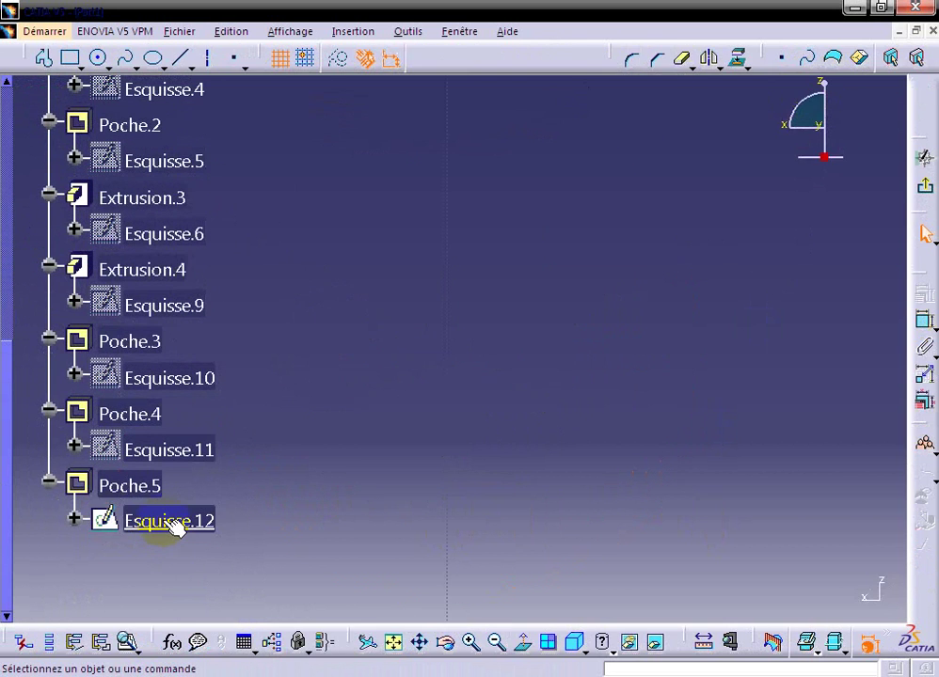
left_click(922, 188)
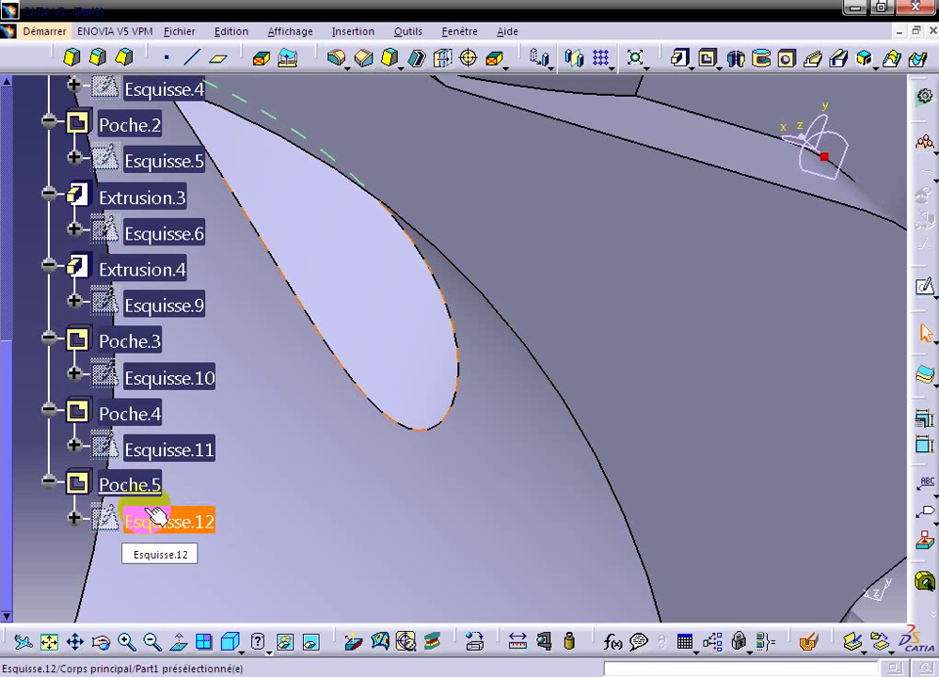
Redefine Poche.5 as a 'Longueur' pocket 45 mm deep.
double_click(131, 487)
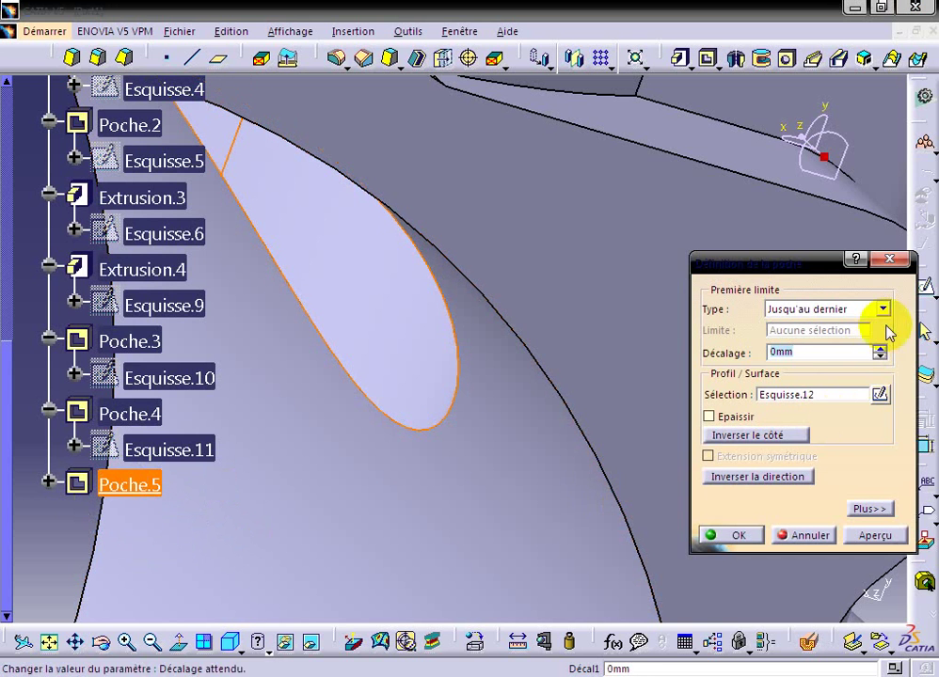
left_click(884, 308)
left_click(785, 325)
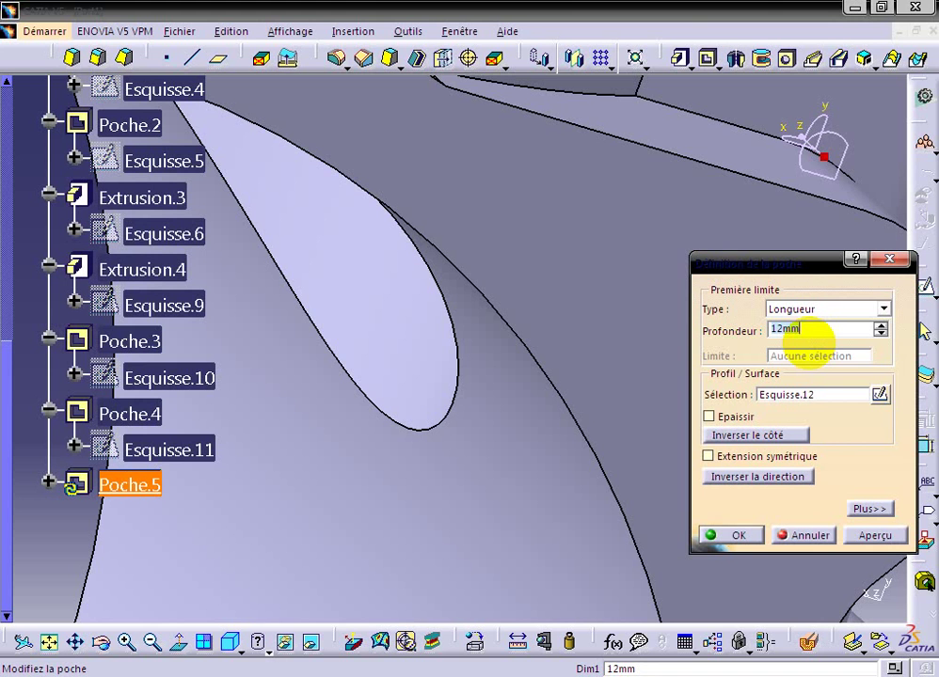
type("45")
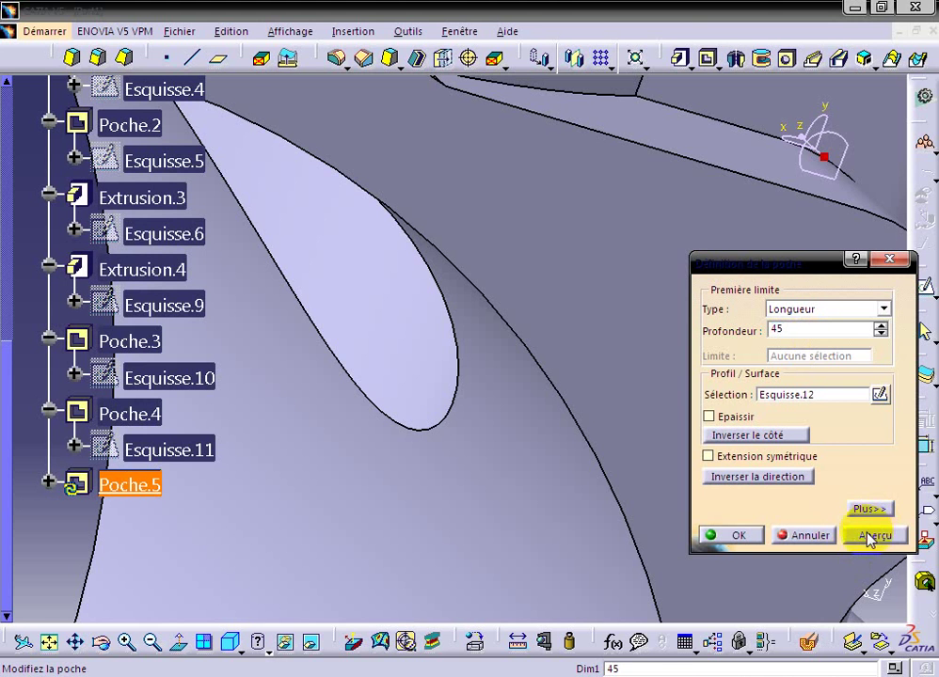
left_click(869, 537)
left_click(728, 535)
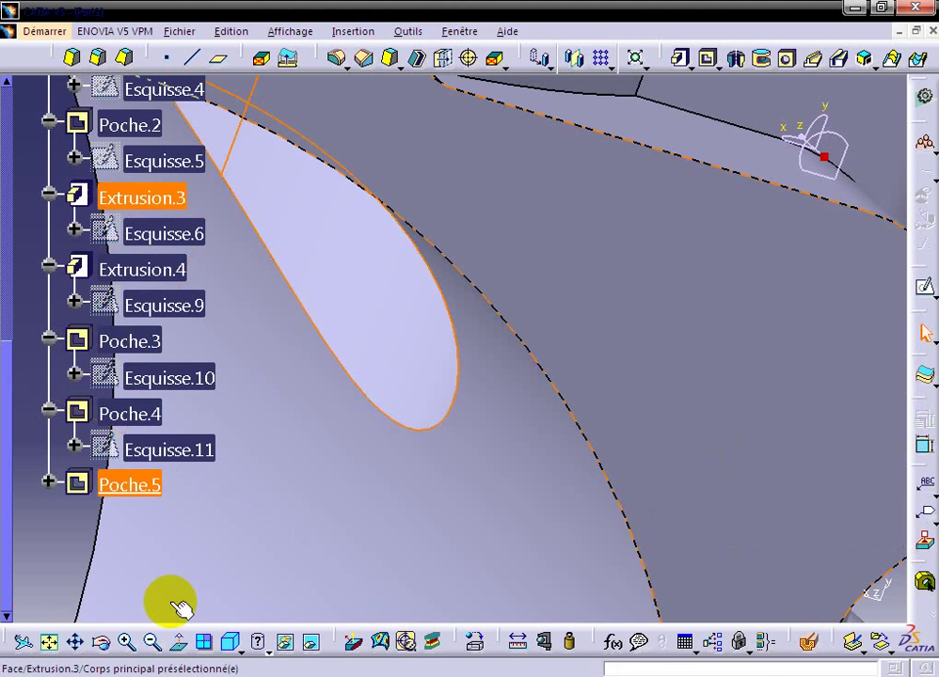
Rotate the part and start sketch Esquisse.13 on the end flange face.
left_click(51, 641)
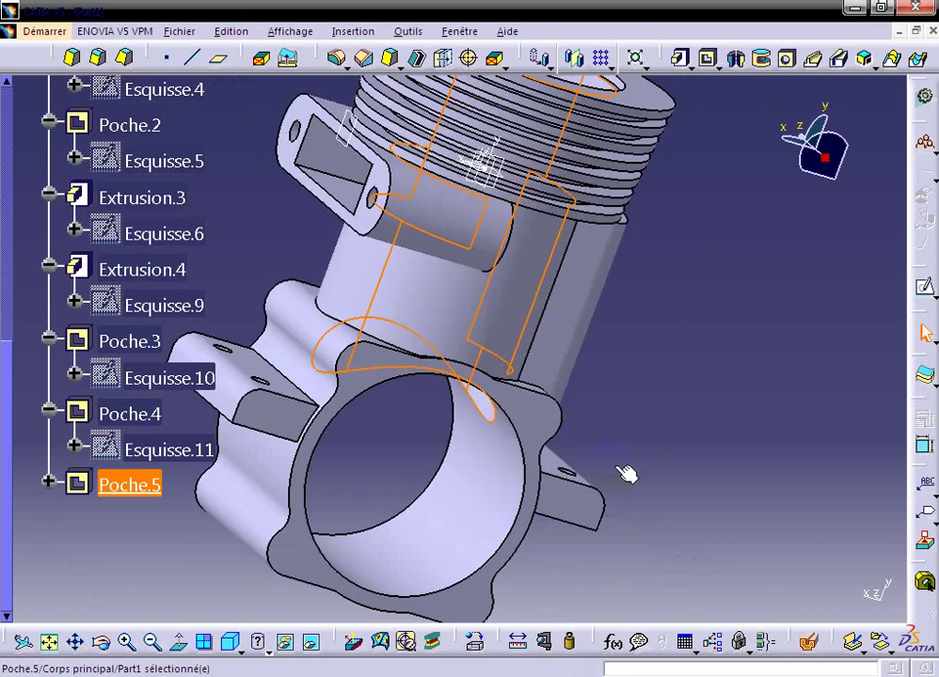
left_click(715, 372)
mouse_move(440, 348)
middle_mouse_down()
mouse_move(672, 348)
mouse_move(690, 377)
mouse_move(620, 322)
mouse_move(631, 294)
mouse_move(621, 311)
middle_mouse_up()
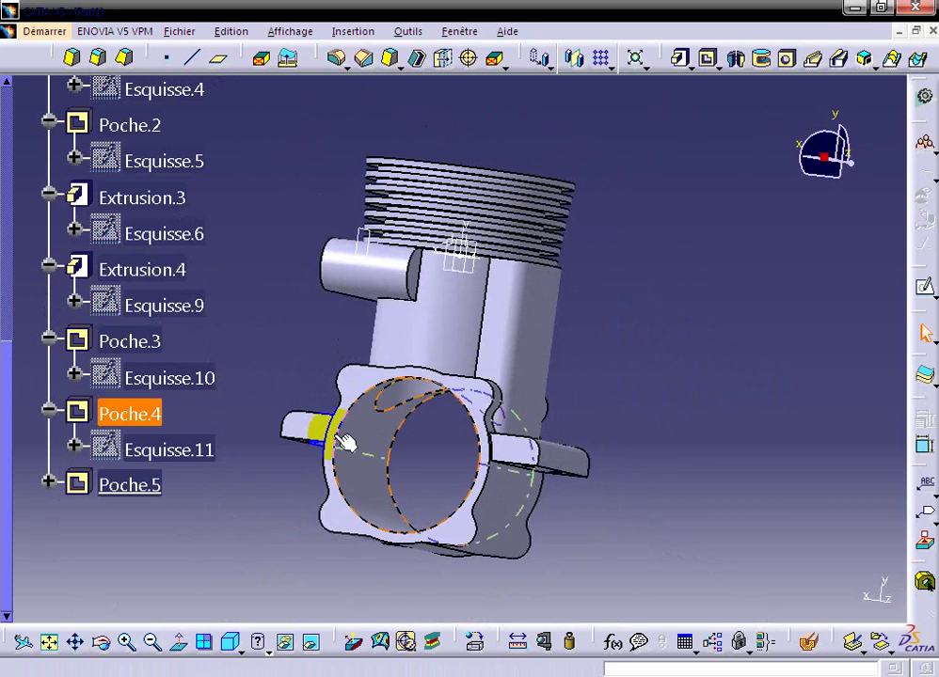
mouse_move(294, 489)
middle_mouse_down()
mouse_move(410, 384)
mouse_move(404, 322)
mouse_move(407, 508)
mouse_move(731, 251)
mouse_move(589, 348)
mouse_move(572, 506)
mouse_move(487, 558)
mouse_move(545, 496)
middle_mouse_up()
mouse_move(514, 424)
middle_mouse_down()
mouse_move(590, 408)
mouse_move(524, 447)
middle_mouse_up()
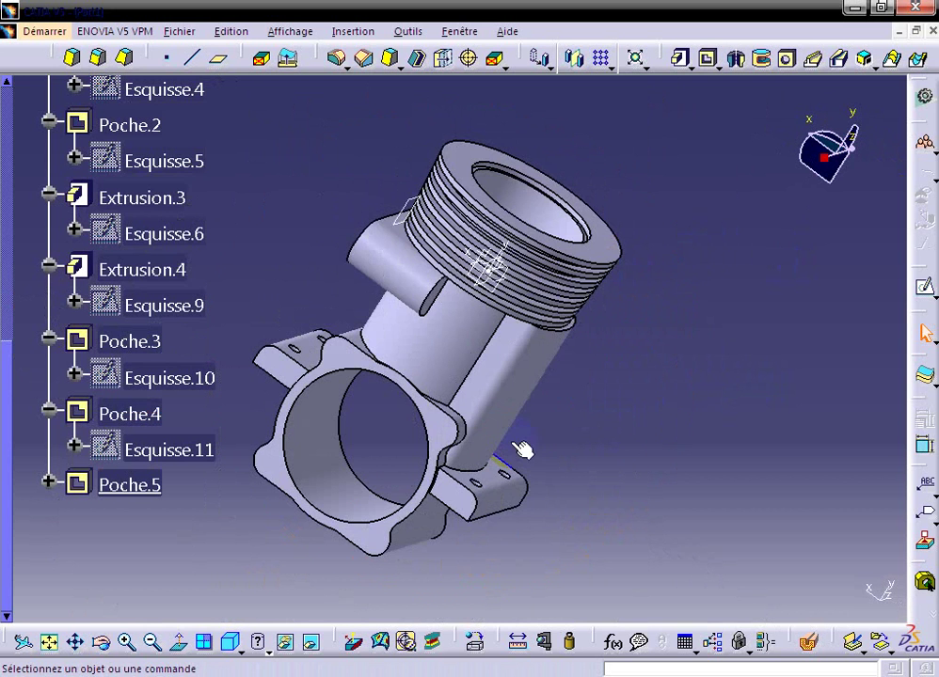
middle_click_drag(568, 528, 659, 429)
middle_click_drag(560, 433, 415, 413)
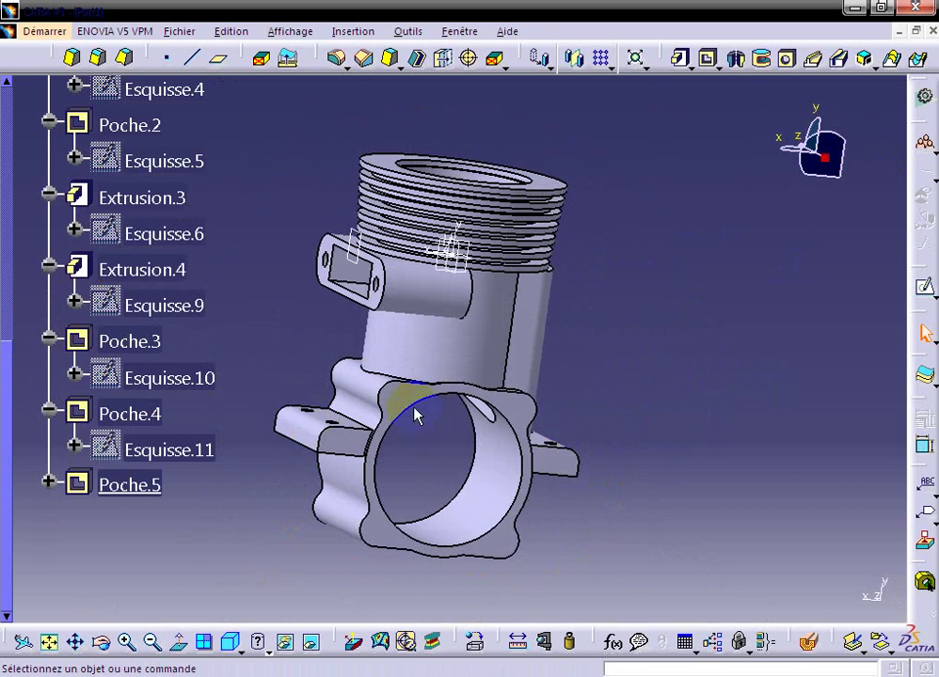
left_click(411, 398)
left_click(924, 287)
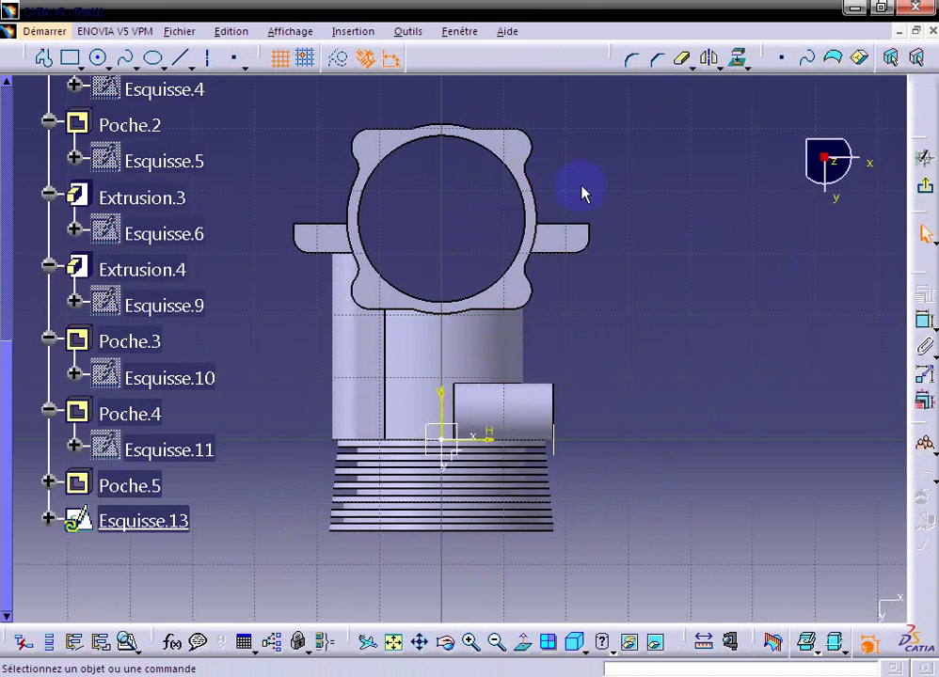
Zoom in on the end flange and draw small circles on its upper-left and upper-right lobes.
middle_click_drag(581, 193, 565, 242)
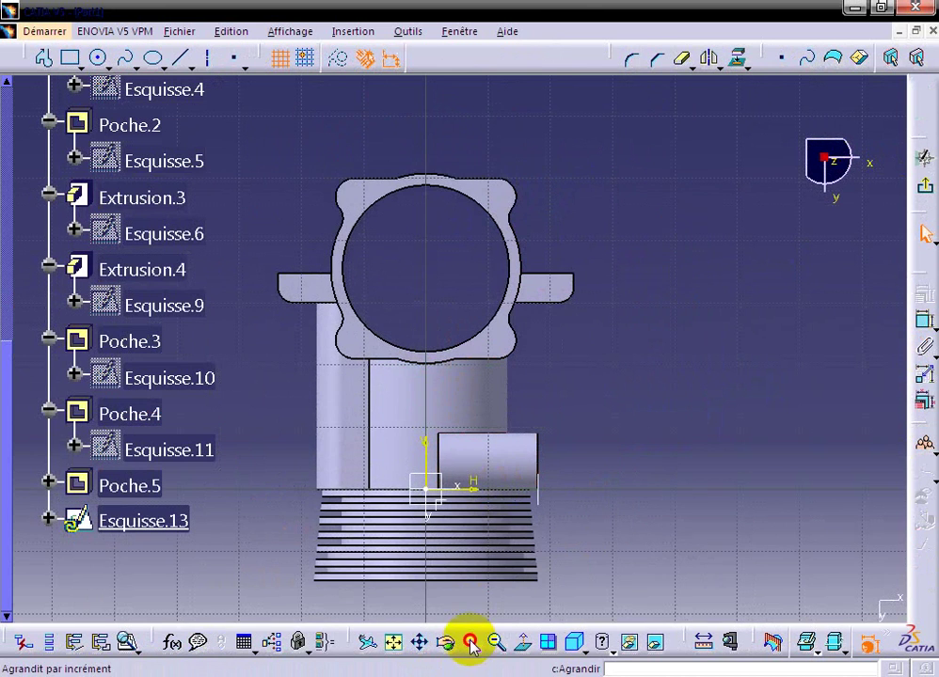
left_click(471, 642)
middle_click_drag(580, 178, 579, 266)
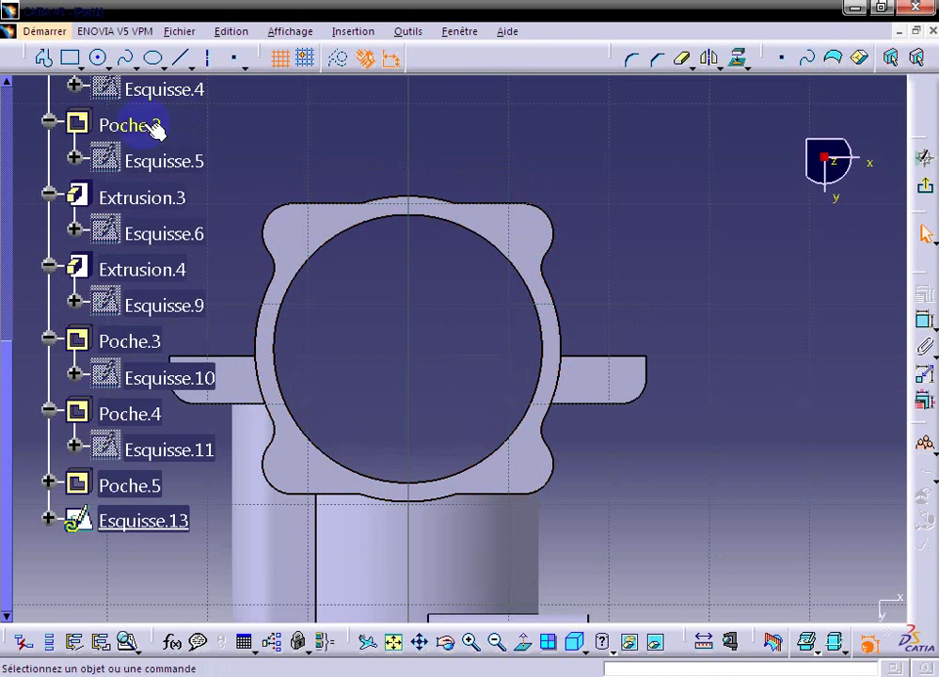
left_click(97, 58)
left_click(290, 225)
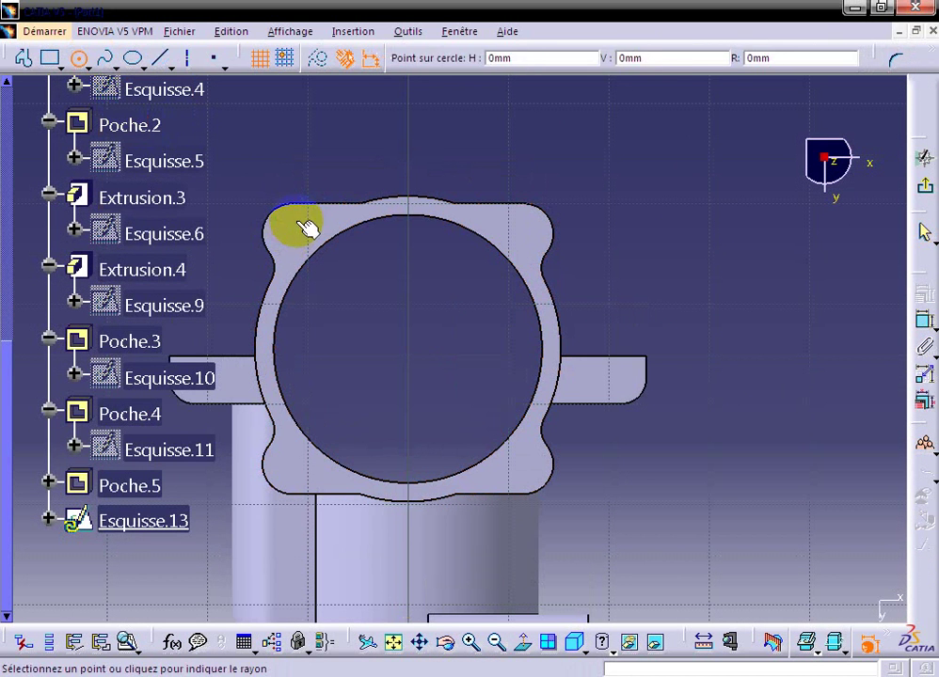
left_click(313, 224)
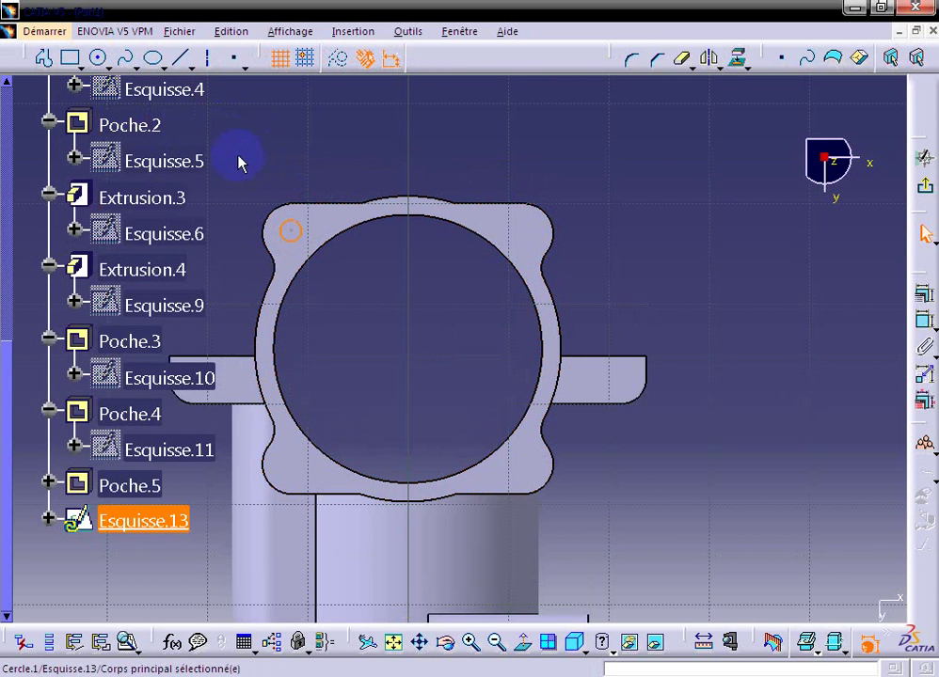
left_click(98, 59)
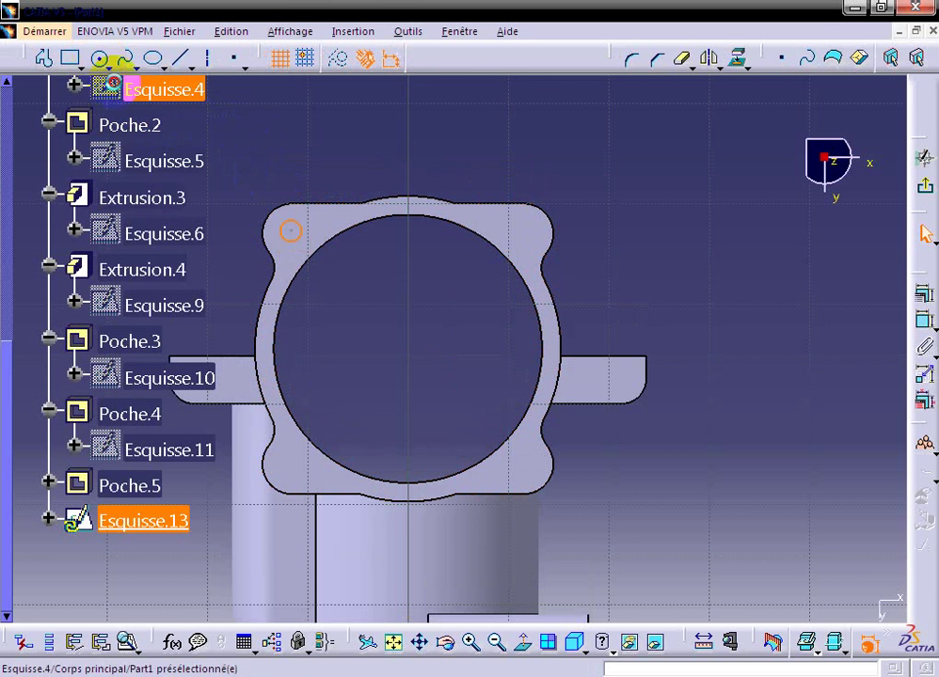
left_click(516, 224)
left_click(516, 222)
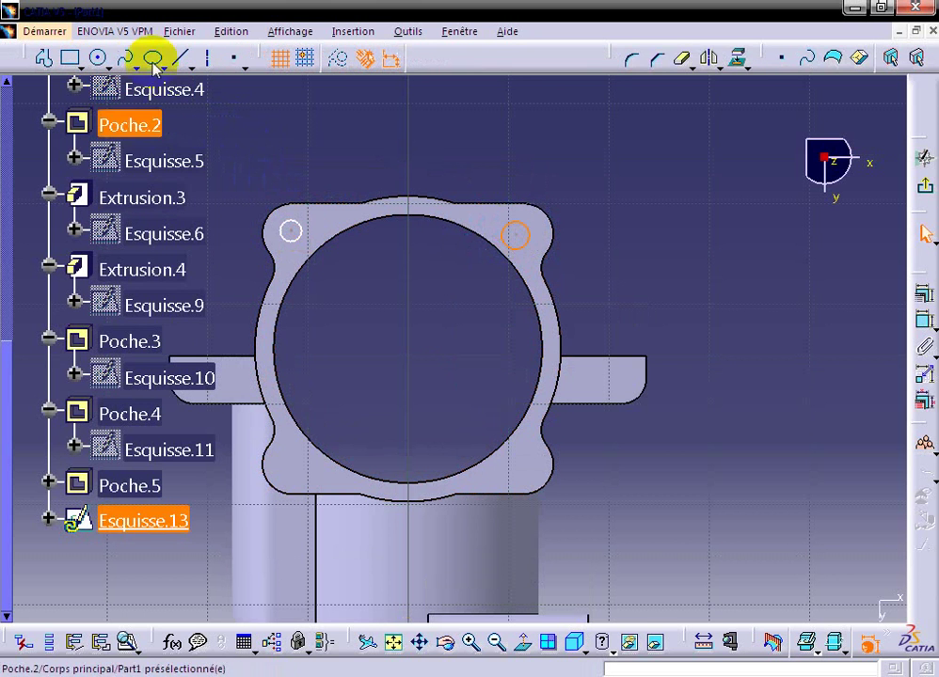
Draw circles on the lower-right and lower-left lobes, then select the lower-left circle with its lobe arc.
left_click(79, 58)
left_click(528, 467)
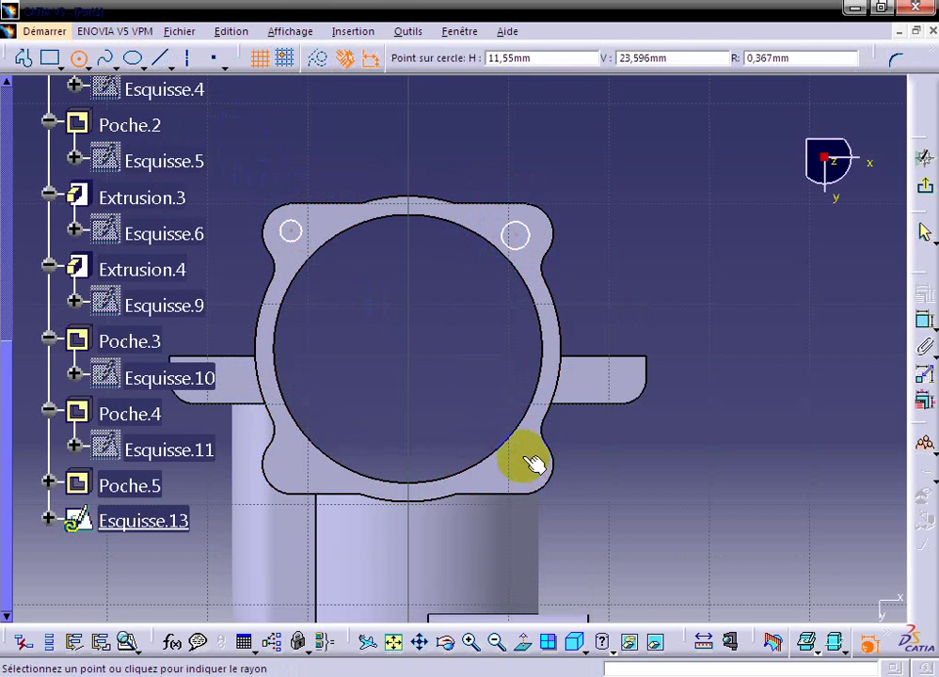
left_click(535, 461)
left_click(98, 58)
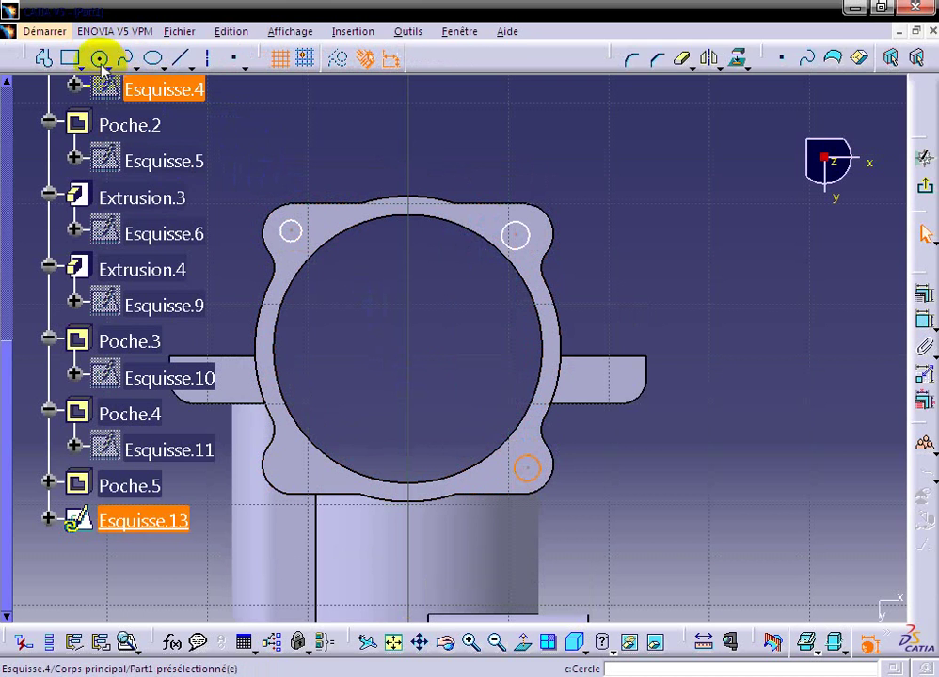
left_click(291, 461)
left_click(294, 476)
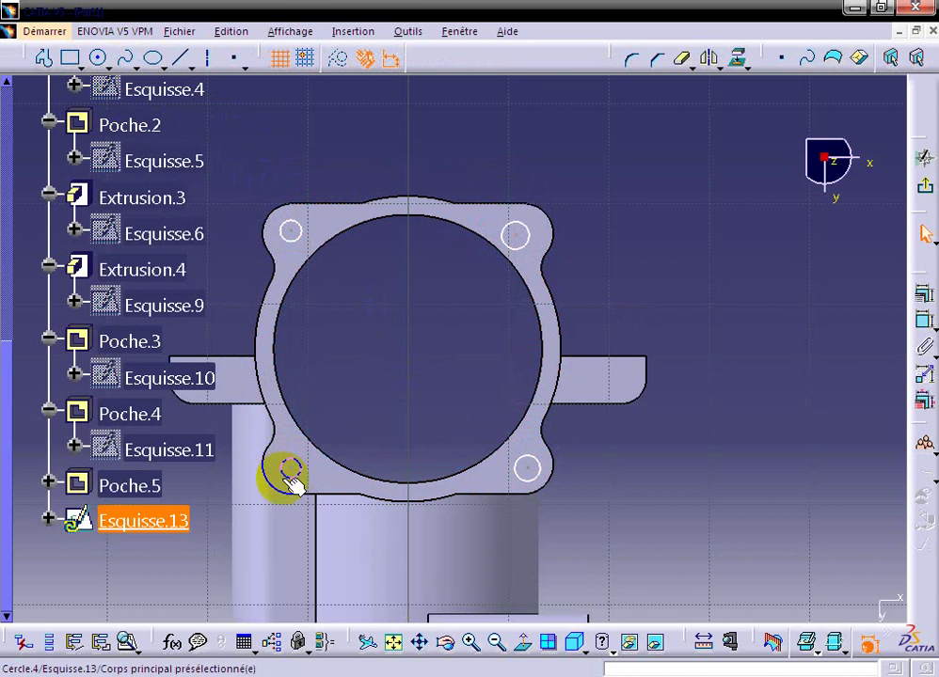
left_click(271, 480)
left_click(296, 474, "ctrl")
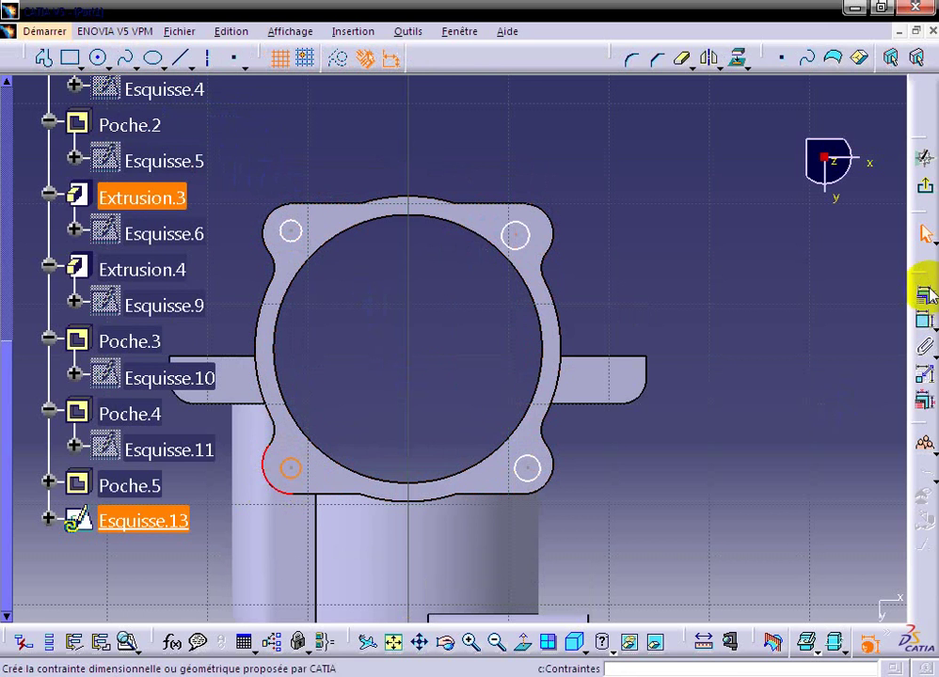
Make the lower-left and lower-right hole circles concentric with their lobe arcs.
left_click(481, 299)
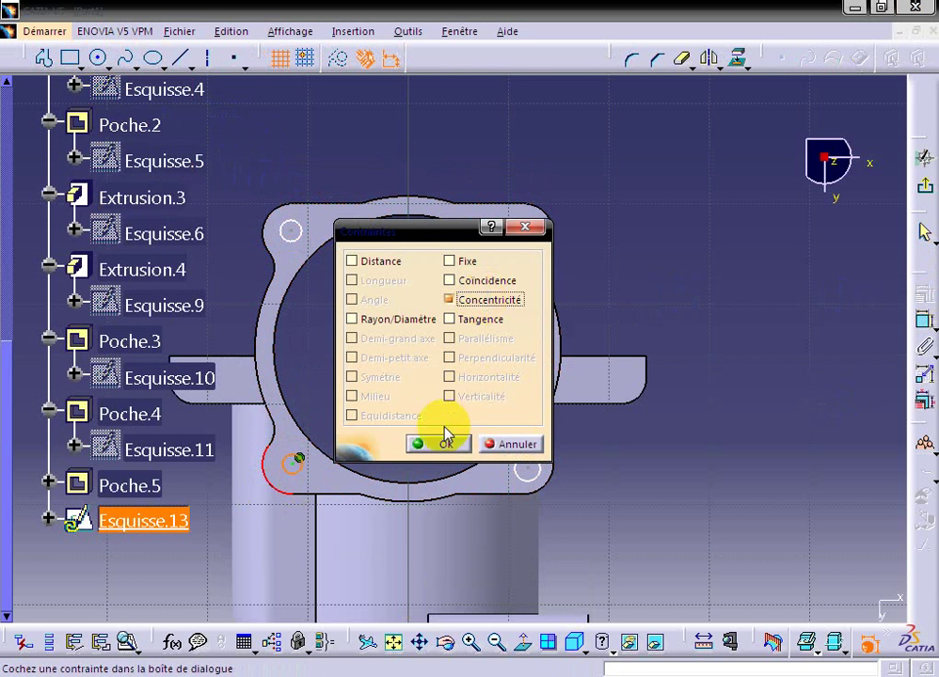
left_click(444, 442)
left_click(531, 470)
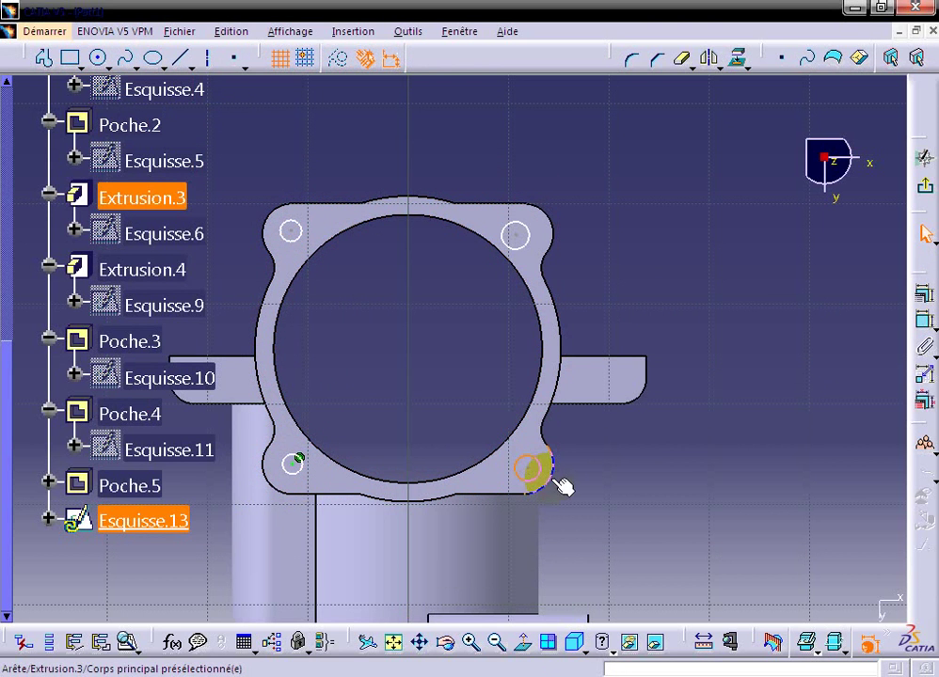
left_click(923, 315)
left_click(487, 299)
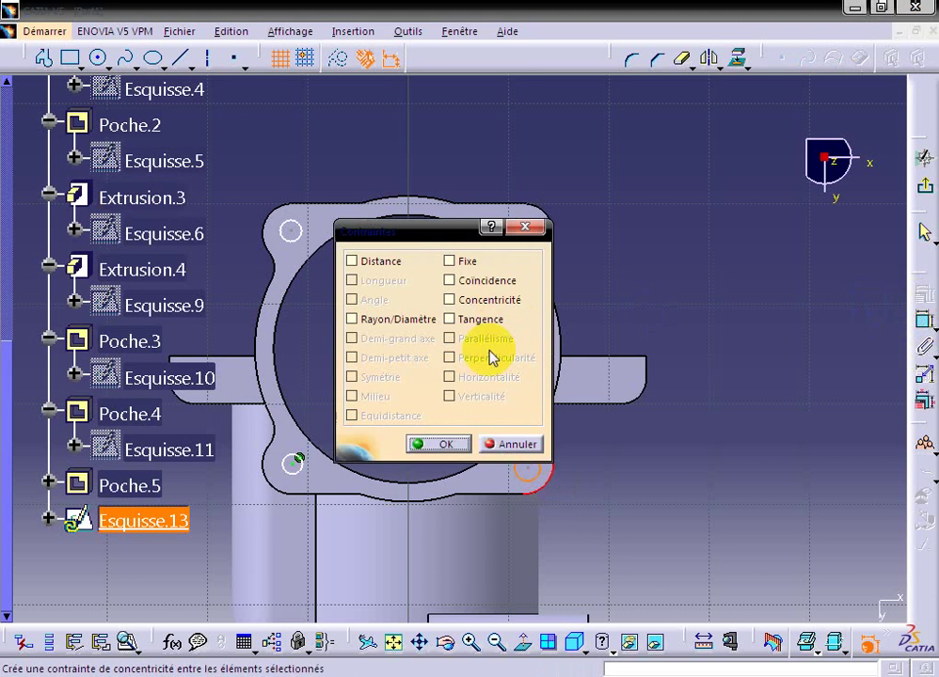
left_click(438, 444)
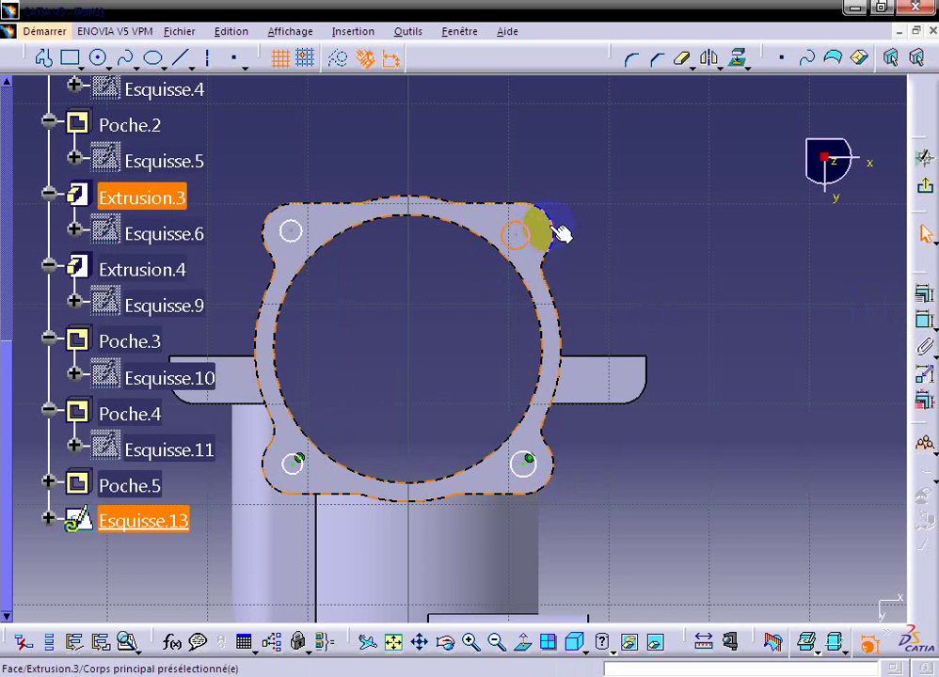
Make the upper-right and upper-left hole circles concentric with their lobe arcs.
left_click(553, 218, "ctrl")
left_click(922, 315)
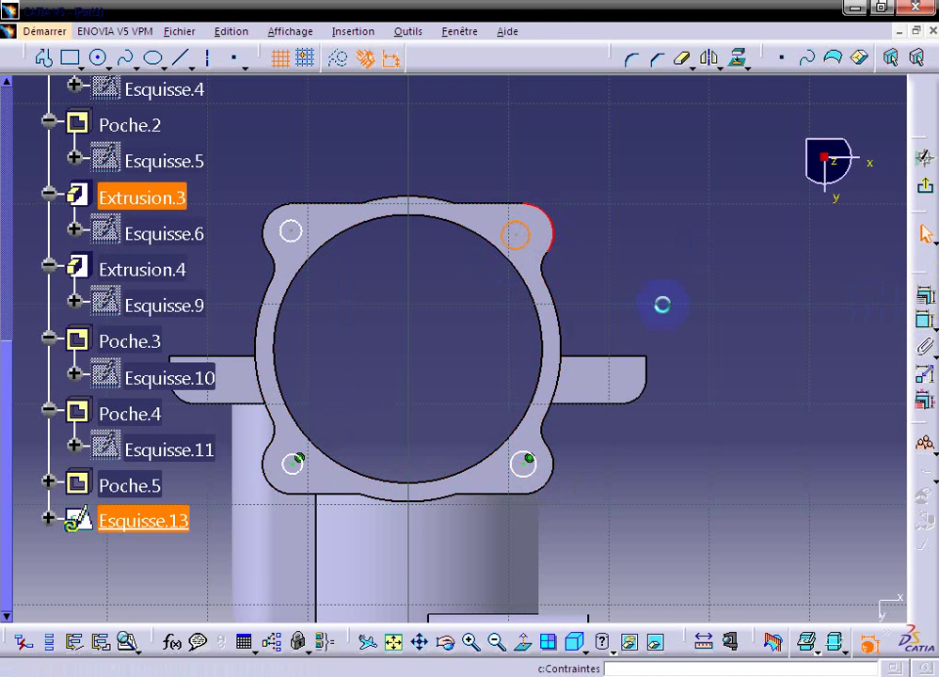
left_click(519, 298)
left_click(432, 442)
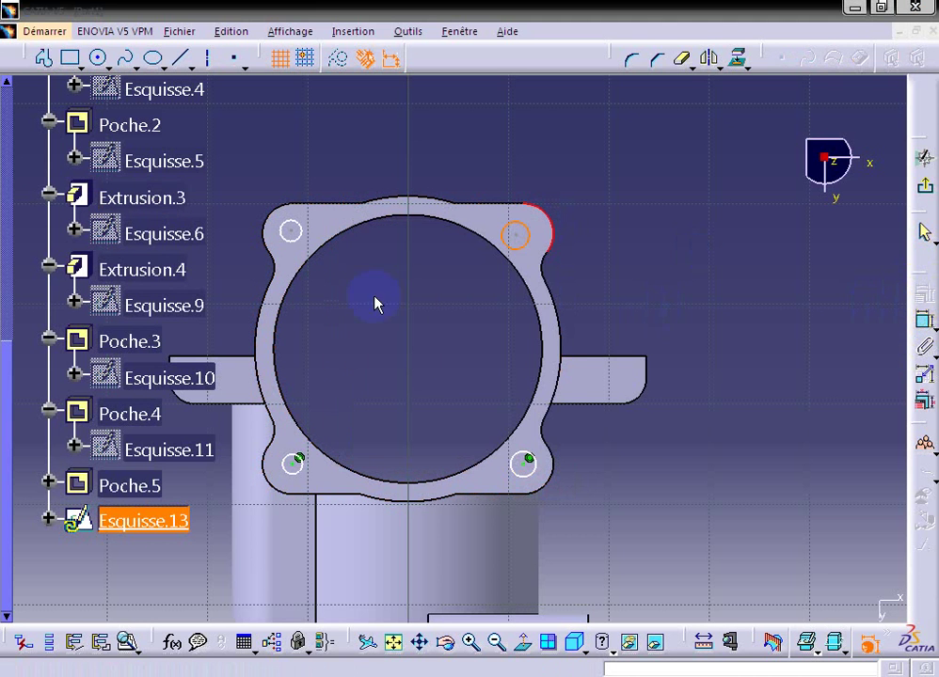
left_click(350, 230, "ctrl")
left_click(923, 315)
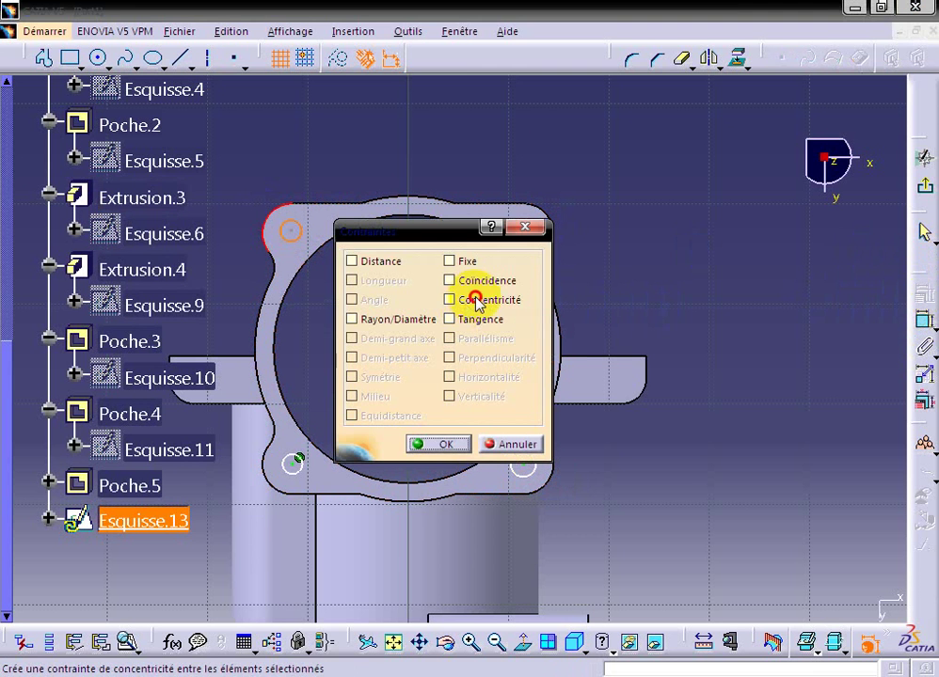
left_click(477, 300)
left_click(440, 444)
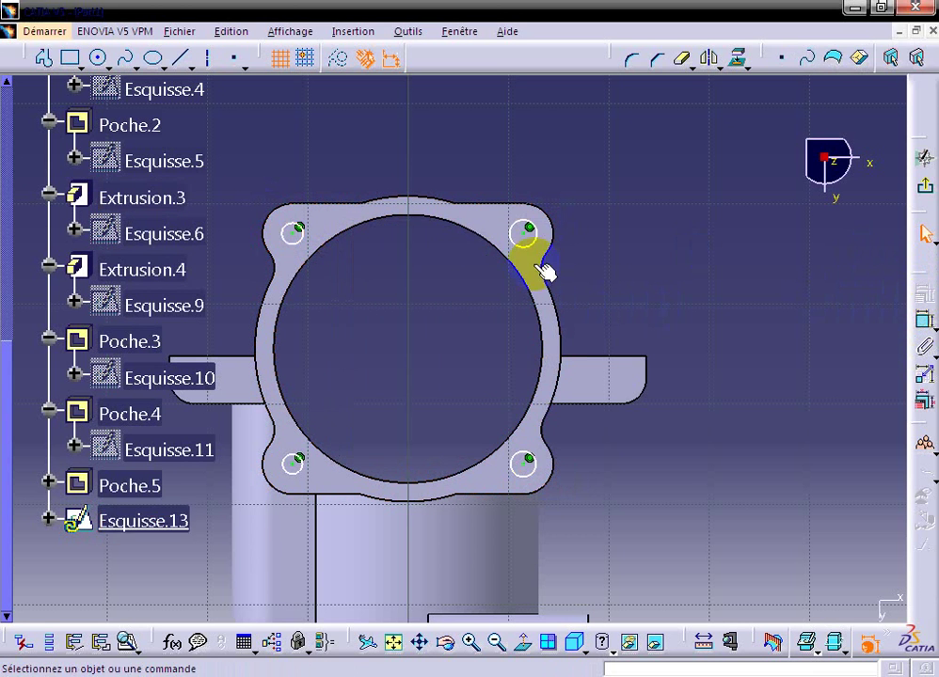
left_click(292, 231)
Dimension the upper-left and upper-right hole circles to 3 mm diameter.
left_click(909, 329)
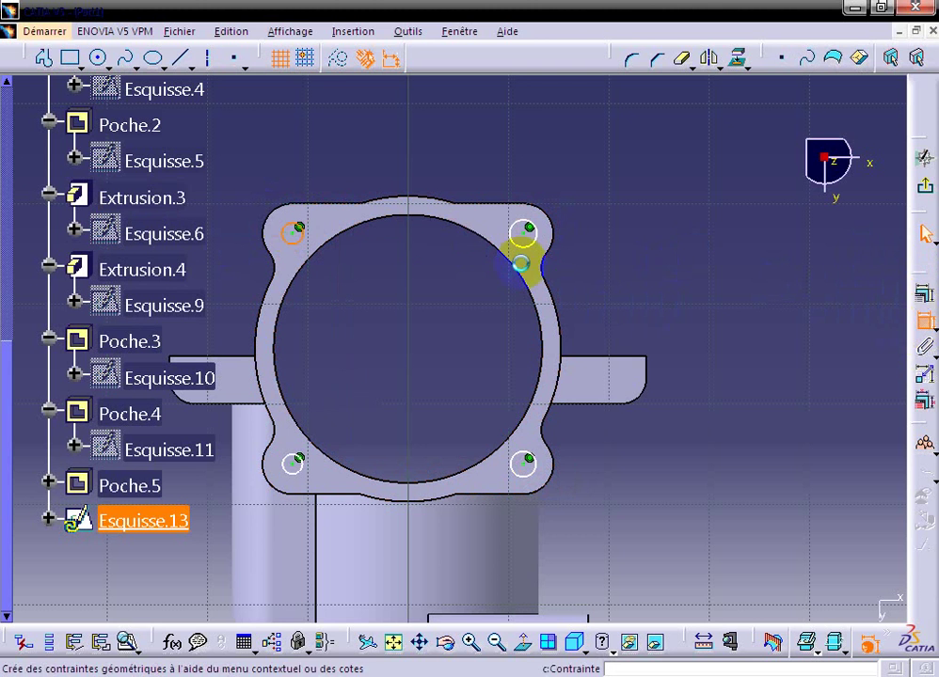
double_click(283, 141)
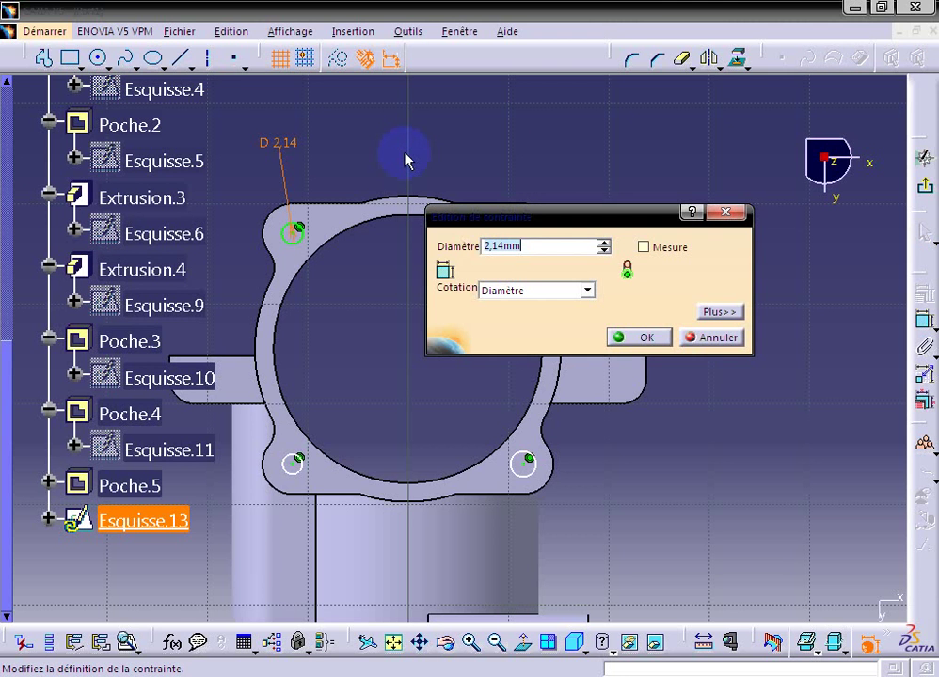
type("3")
left_click(639, 338)
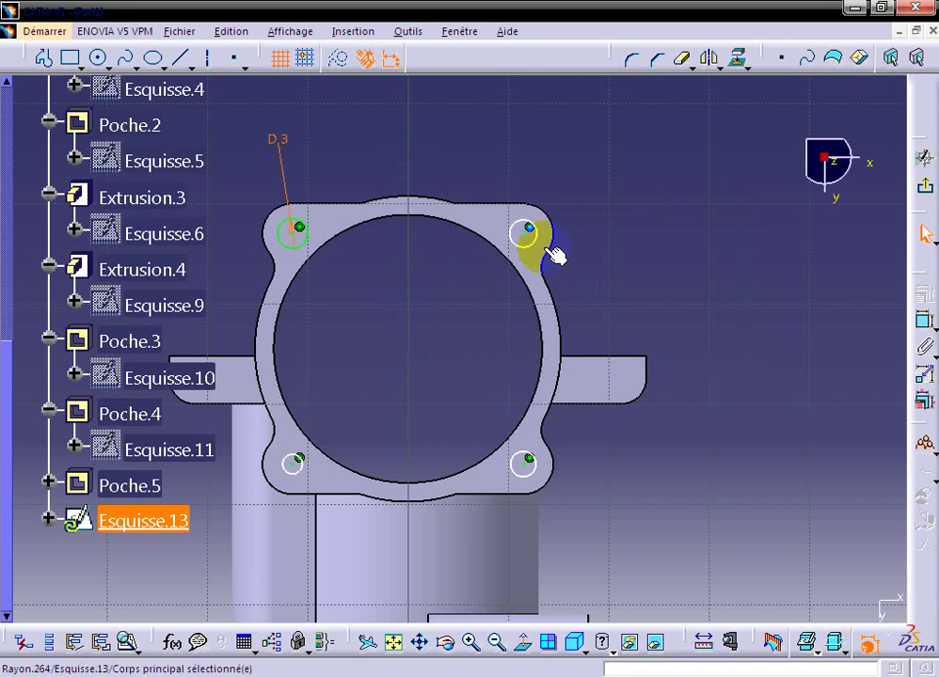
left_click(544, 237)
left_click(922, 325)
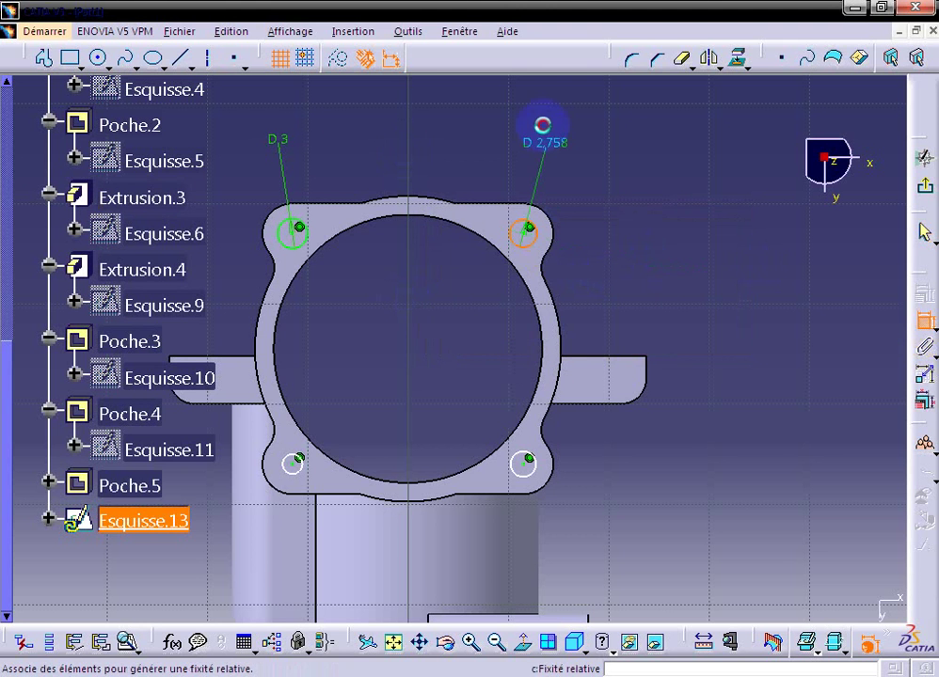
left_click(555, 132)
double_click(555, 131)
type("3")
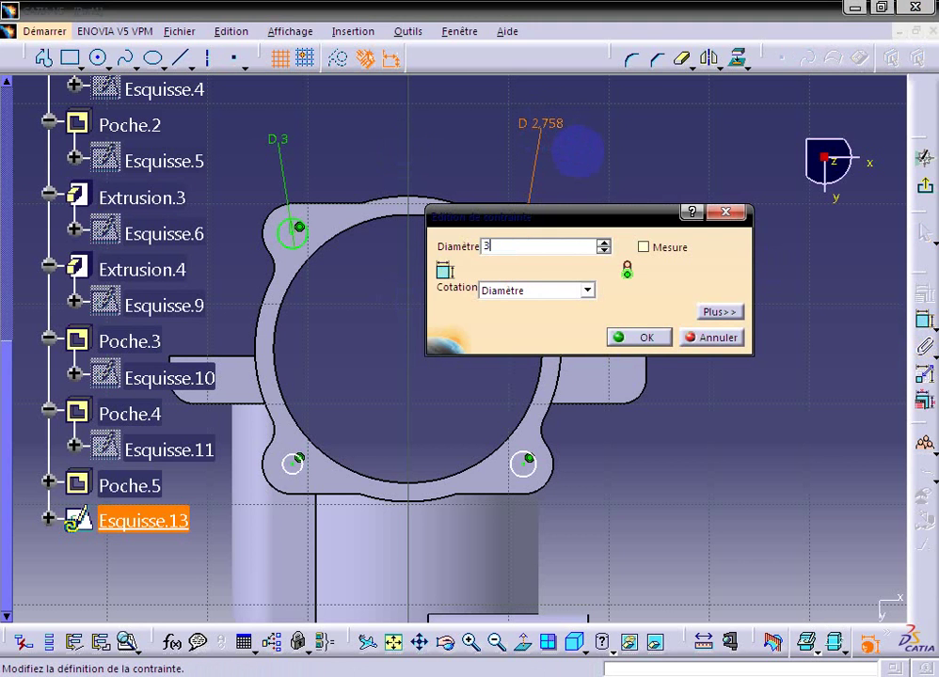
key("Return")
Dimension the lower-right and lower-left hole circles to 3 mm diameter.
left_click(535, 465)
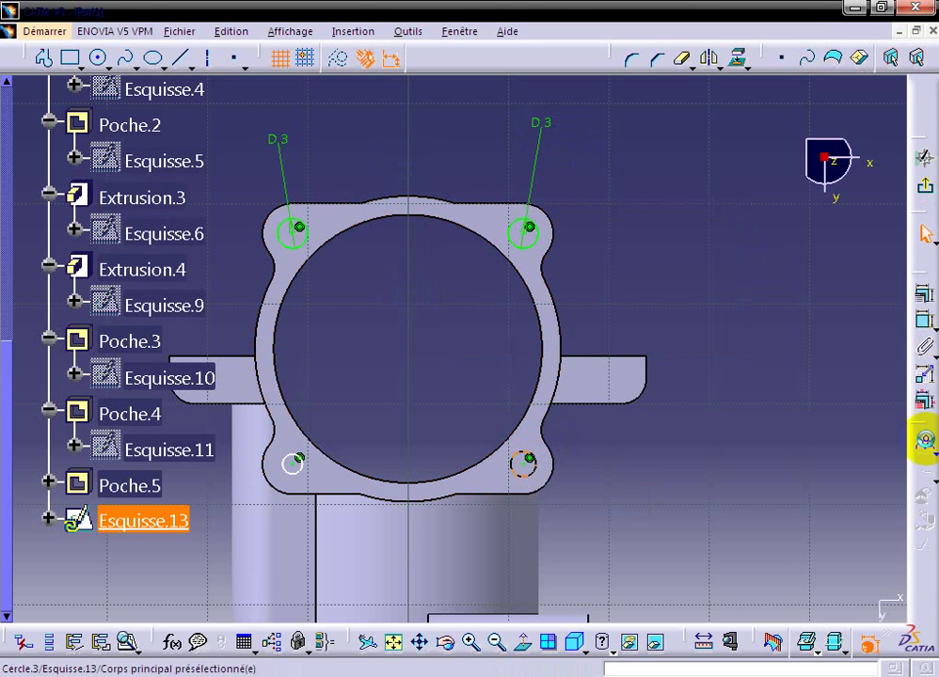
left_click(923, 320)
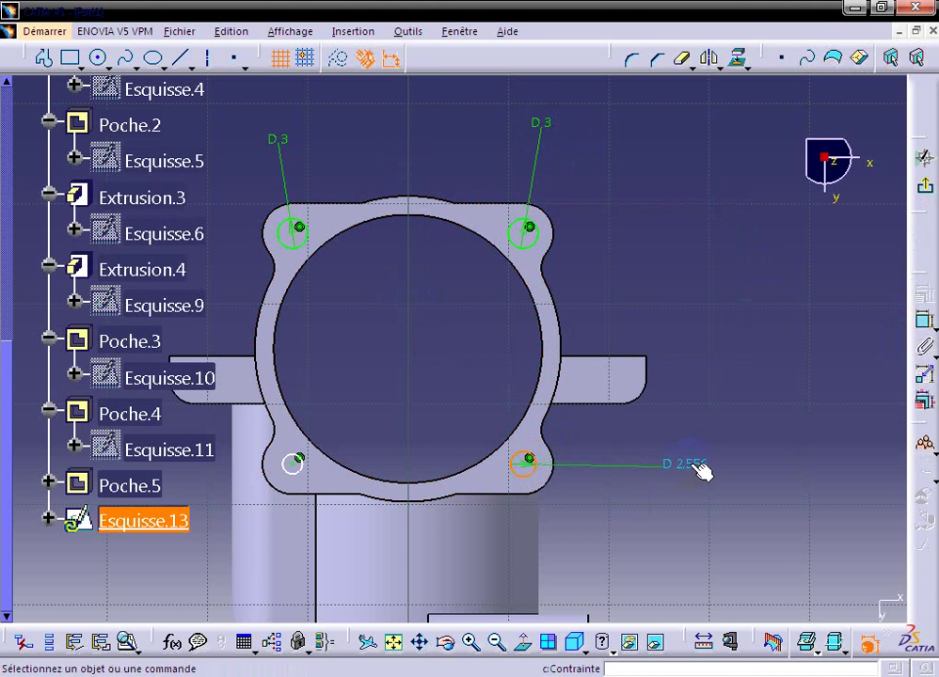
double_click(691, 459)
type("3")
key("Return")
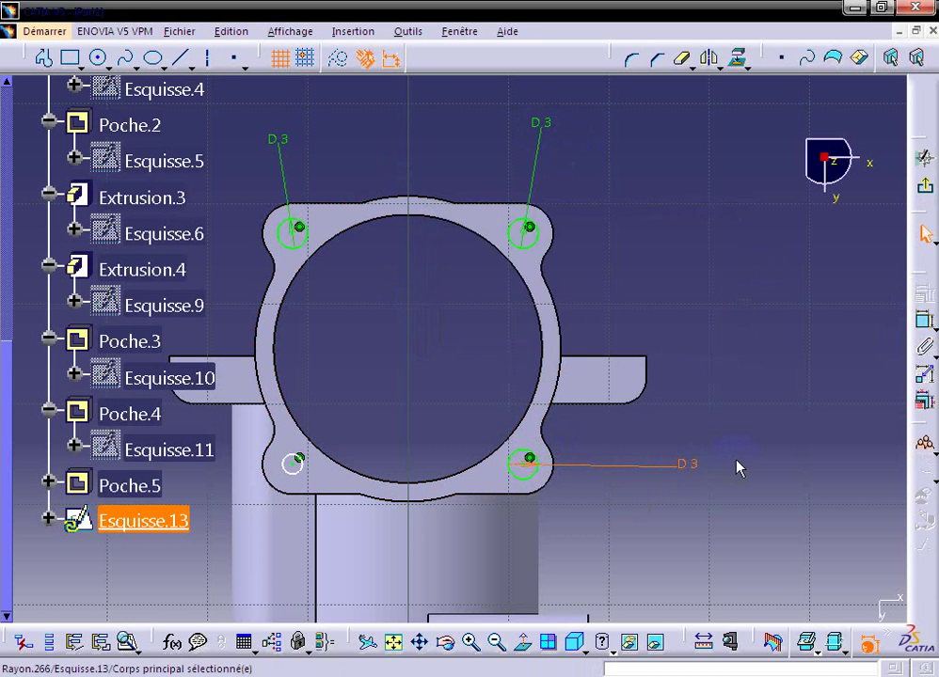
left_click(303, 468)
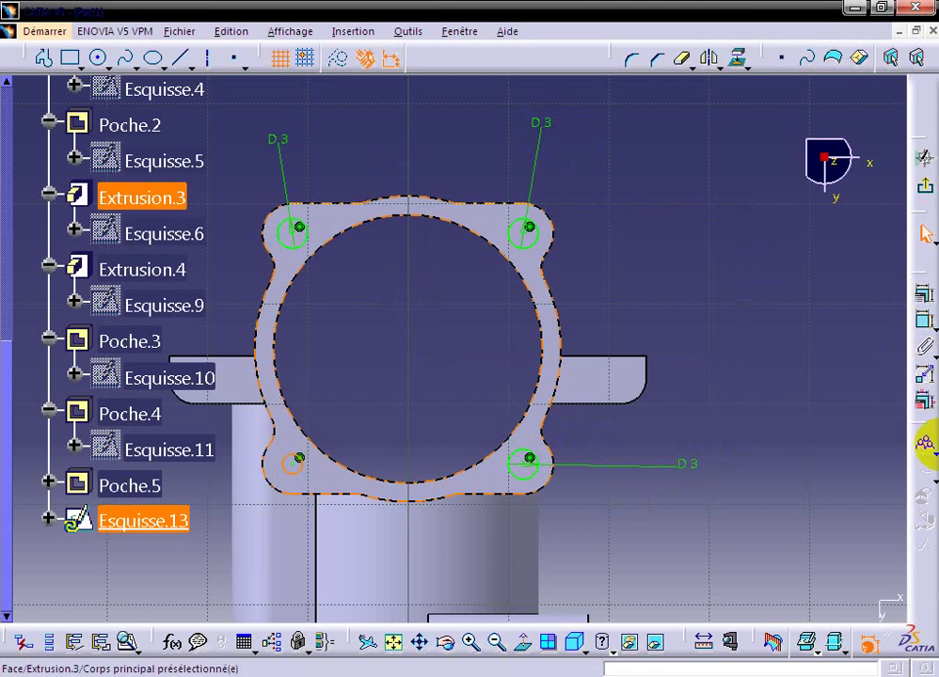
left_click(923, 318)
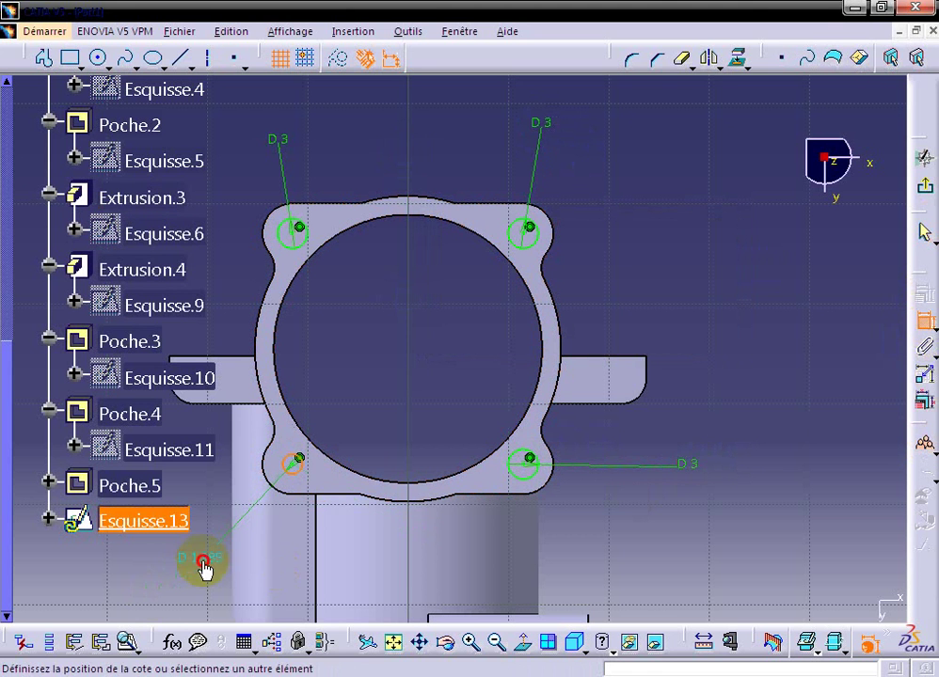
double_click(205, 556)
type("3mm")
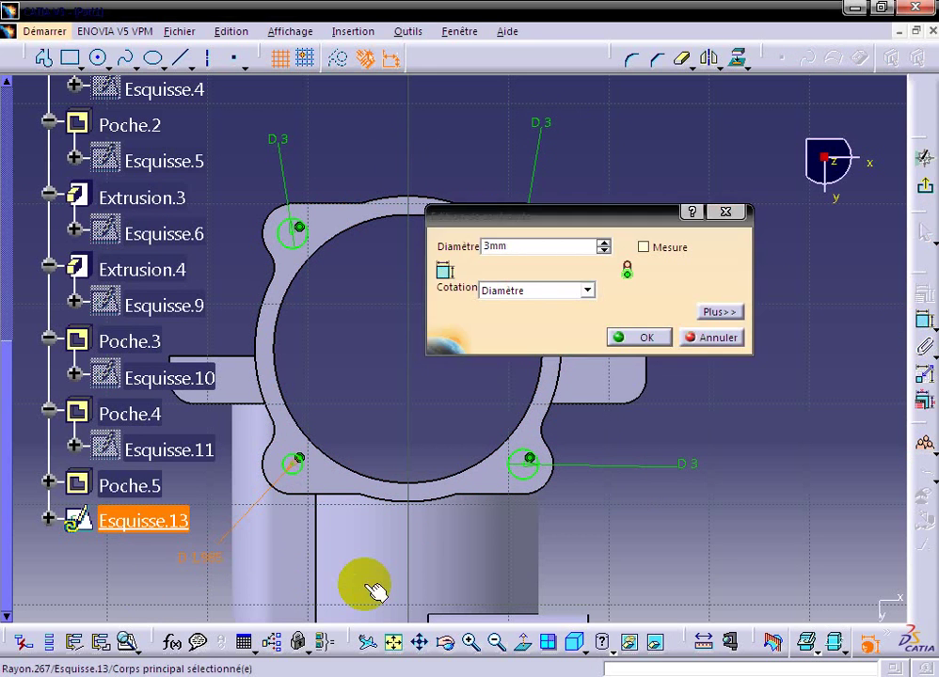
key("Return")
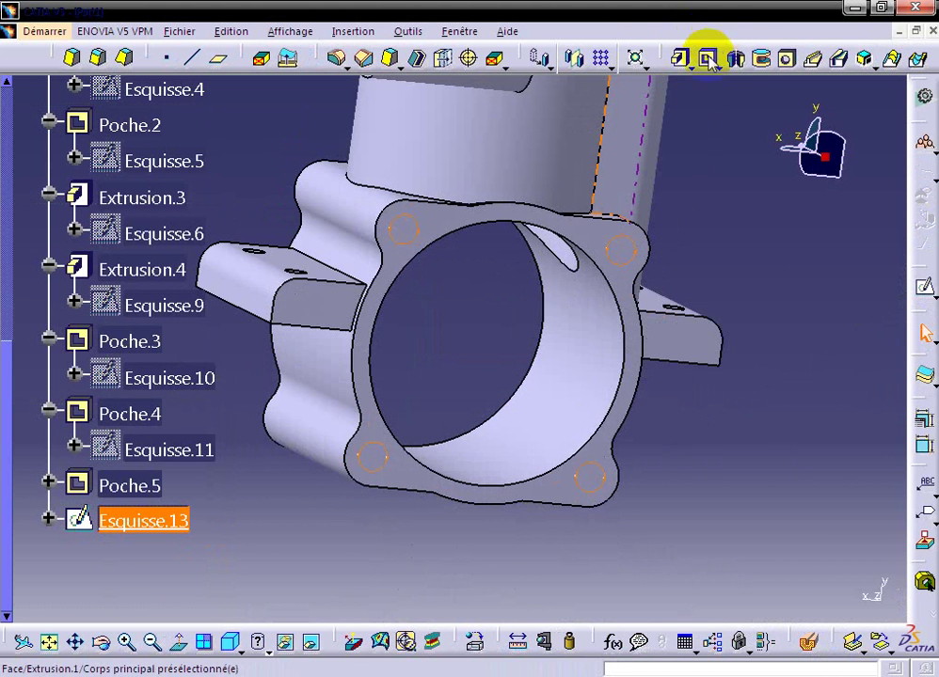
Pocket Esquisse.13's four bolt holes with a fixed-length 5 mm depth, creating Poche.6.
left_click(707, 59)
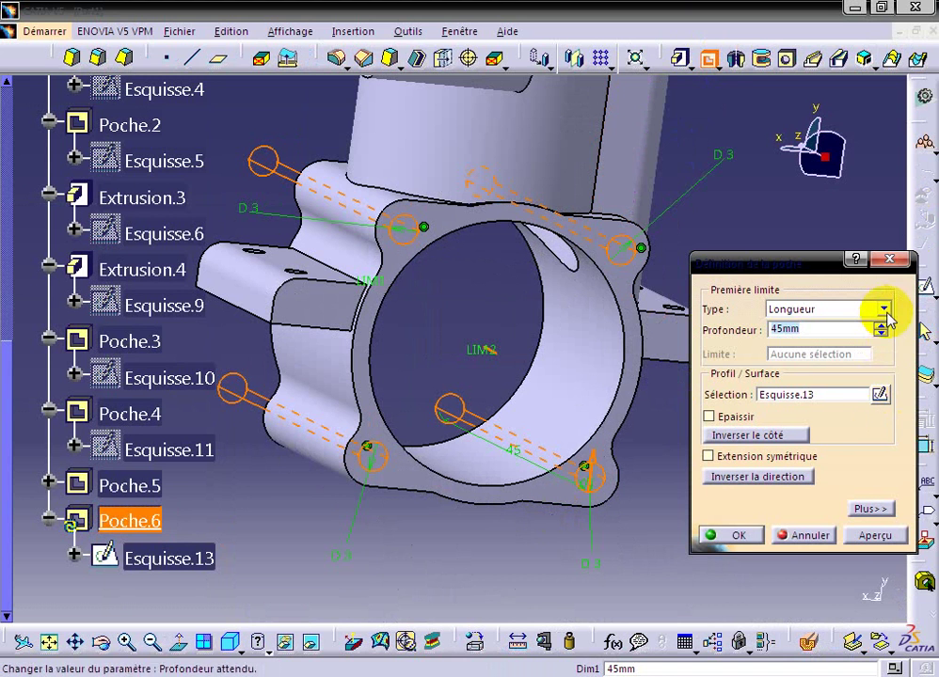
left_click(885, 309)
key("Escape")
type("5")
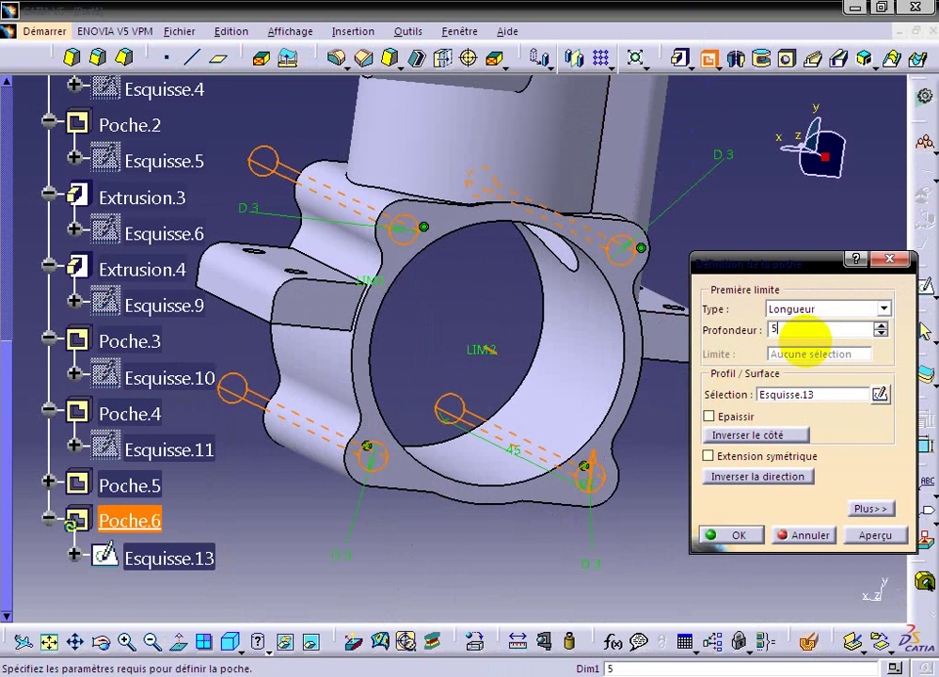
left_click(875, 534)
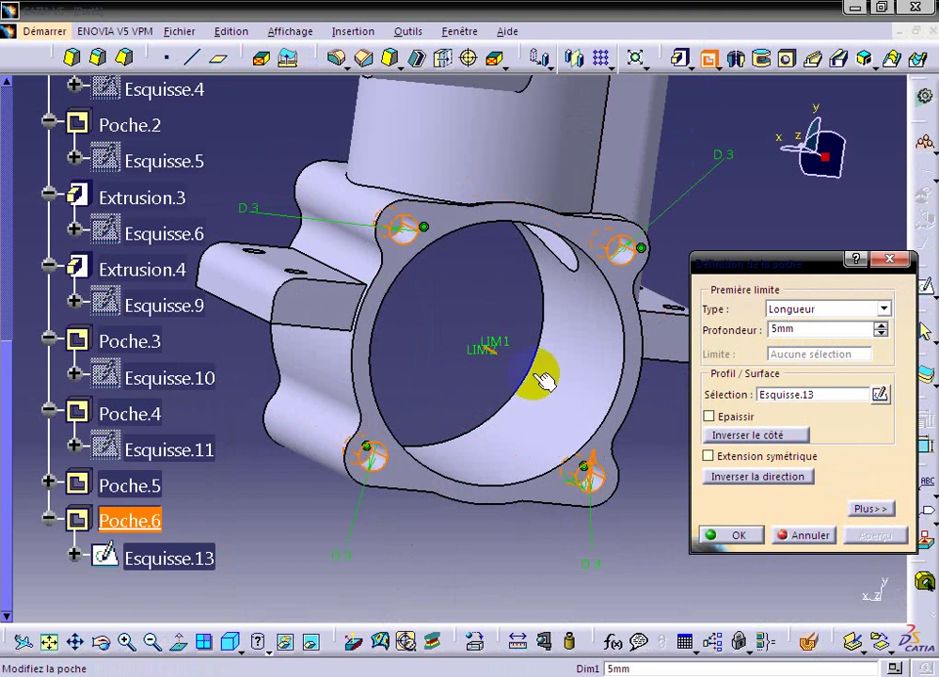
mouse_move(300, 295)
middle_mouse_down()
mouse_move(444, 343)
mouse_move(471, 342)
middle_mouse_up()
left_click(798, 329)
type("5.75")
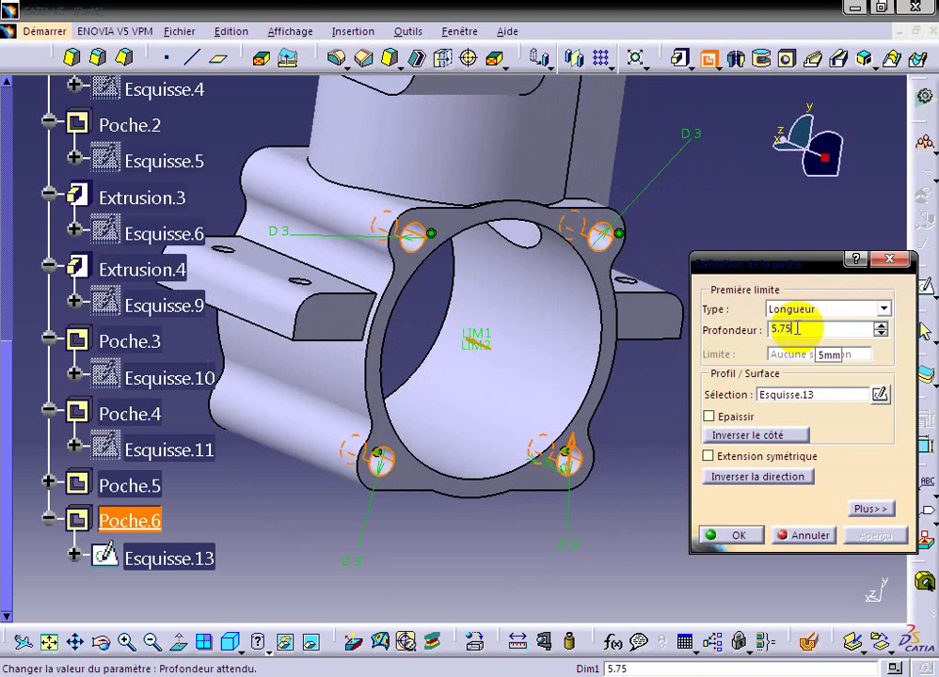
key("Return")
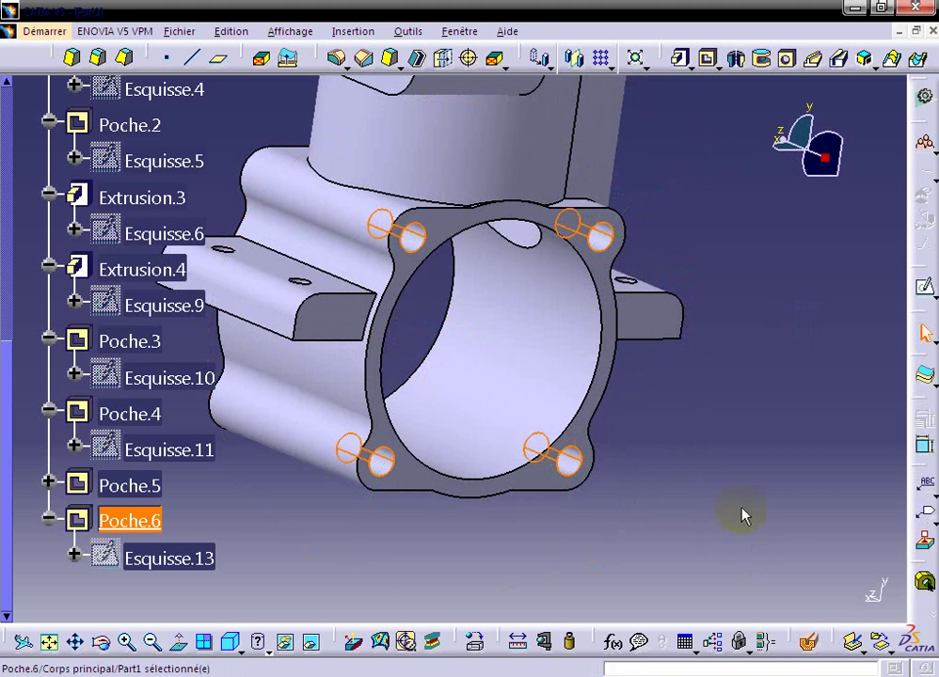
left_click(742, 500)
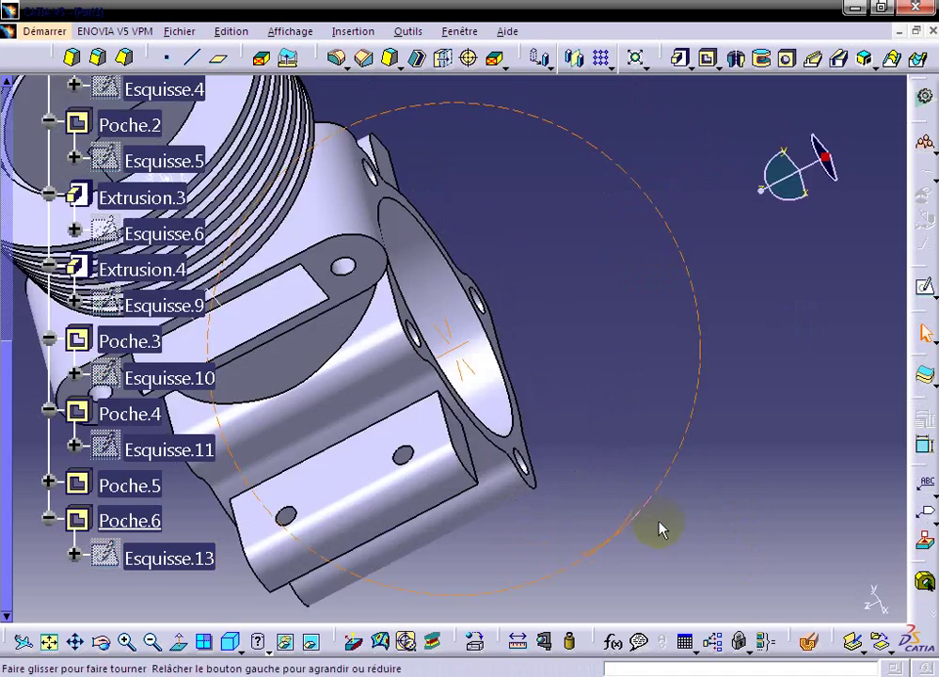
Start a new sketch on the flange's front face and draw a small circle in the upper-left lobe.
middle_click_drag(326, 525, 476, 466)
mouse_move(775, 343)
middle_mouse_down()
mouse_move(340, 559)
mouse_move(386, 457)
mouse_move(534, 367)
mouse_move(520, 327)
middle_mouse_up()
left_click(520, 327)
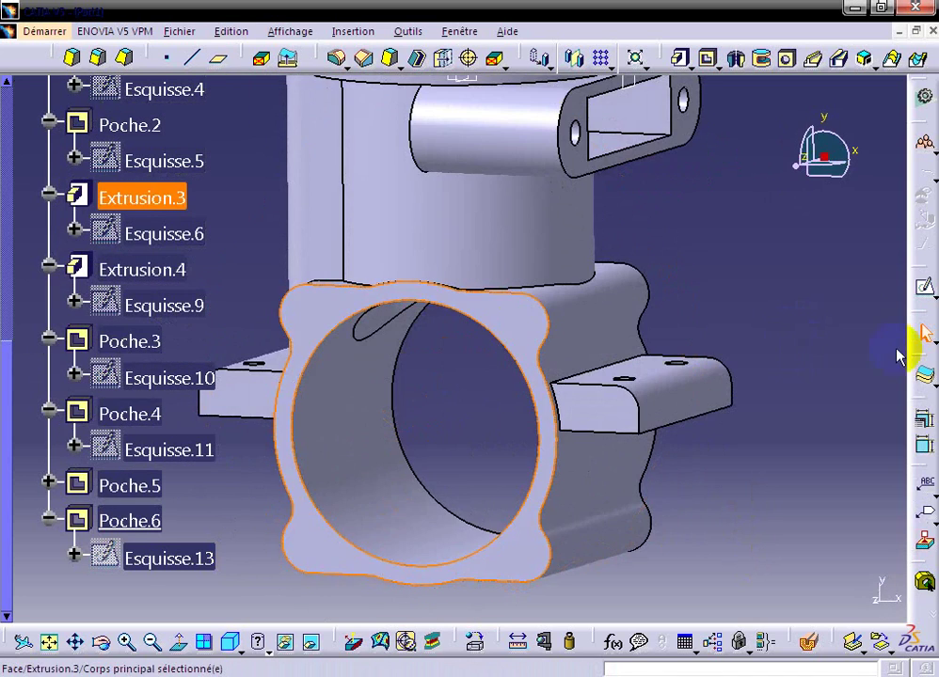
left_click(923, 289)
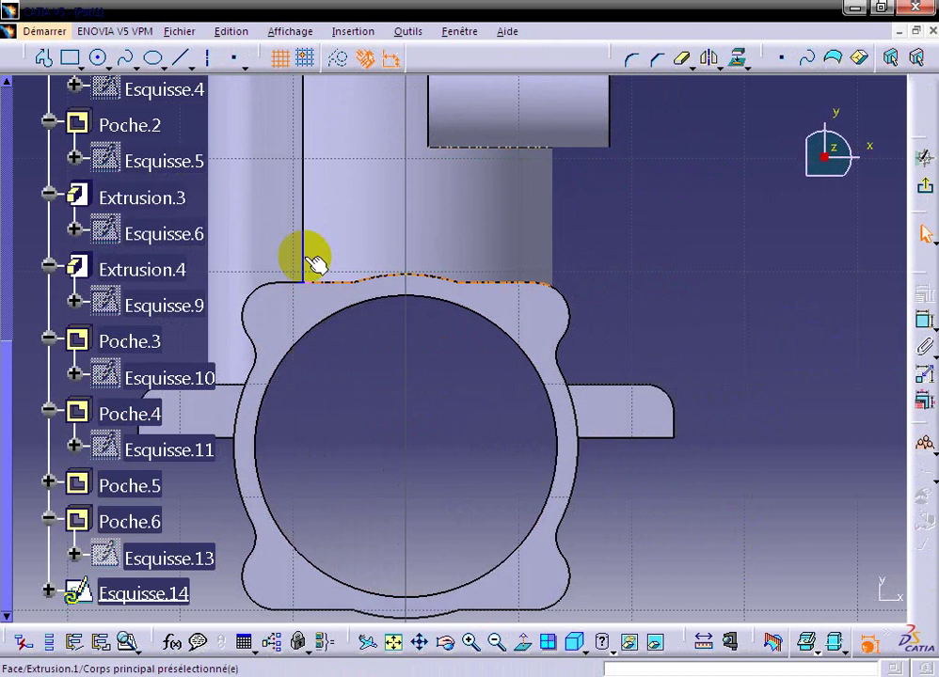
left_click(97, 58)
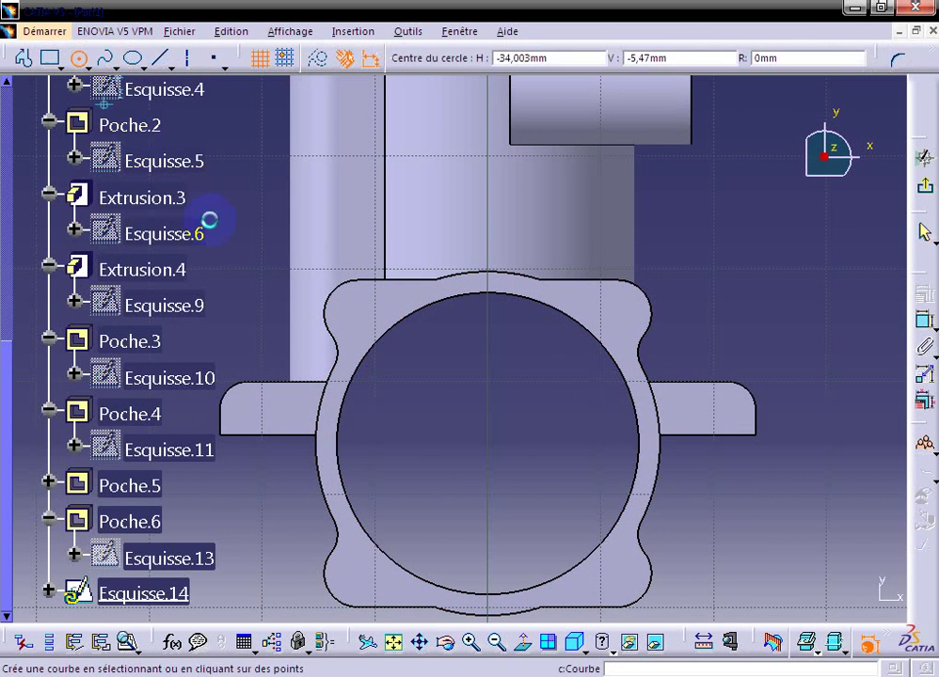
left_click(351, 306)
left_click(362, 301)
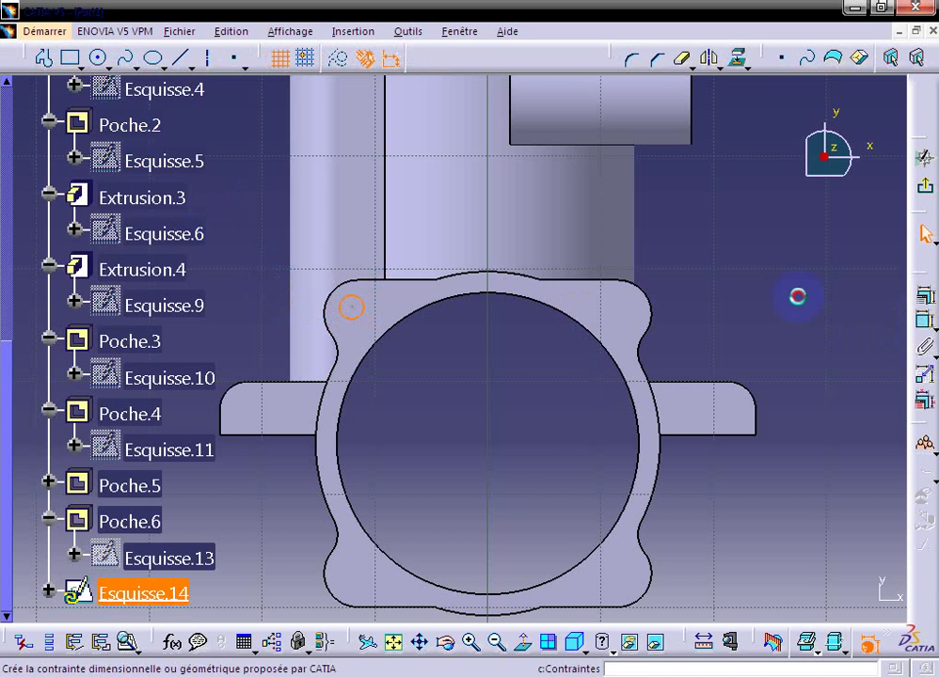
Centre the circle on the lobe arc and dimension it to 3 mm diameter.
left_click(923, 294)
left_click(501, 443)
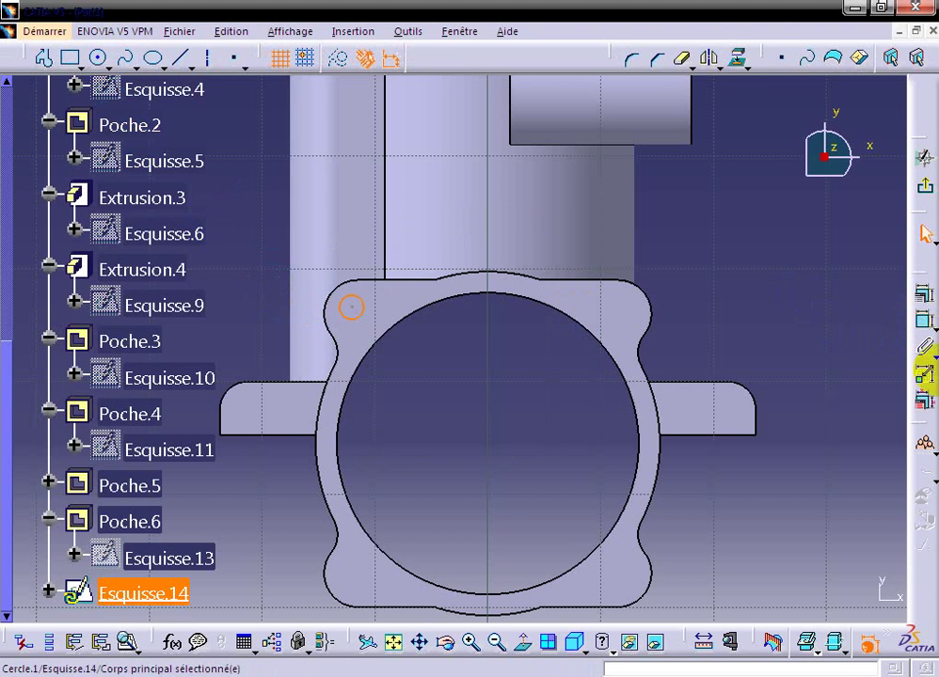
left_click(923, 319)
left_click(353, 313)
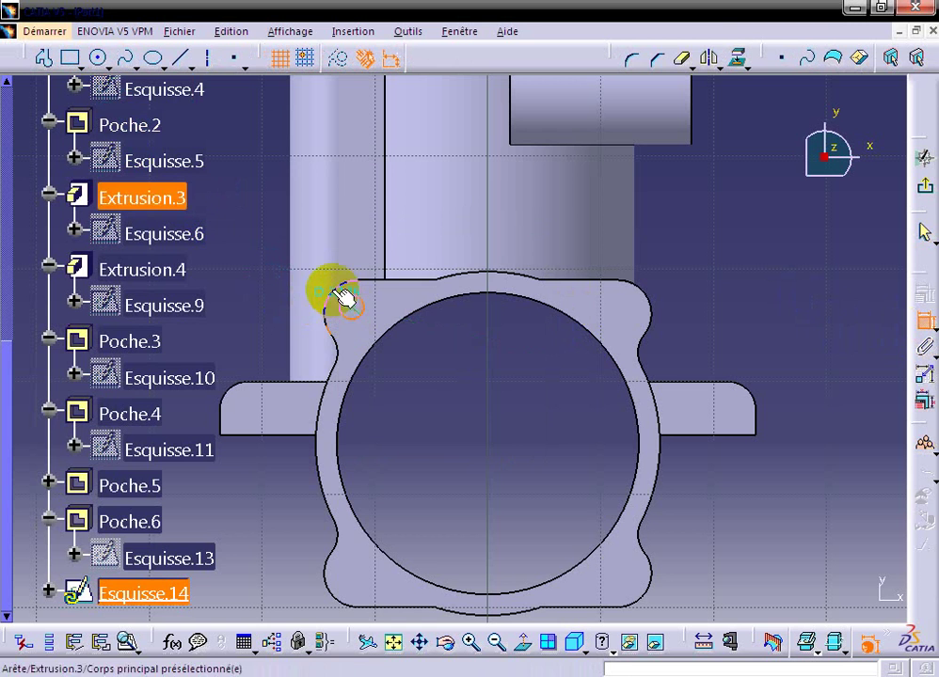
right_click(286, 265)
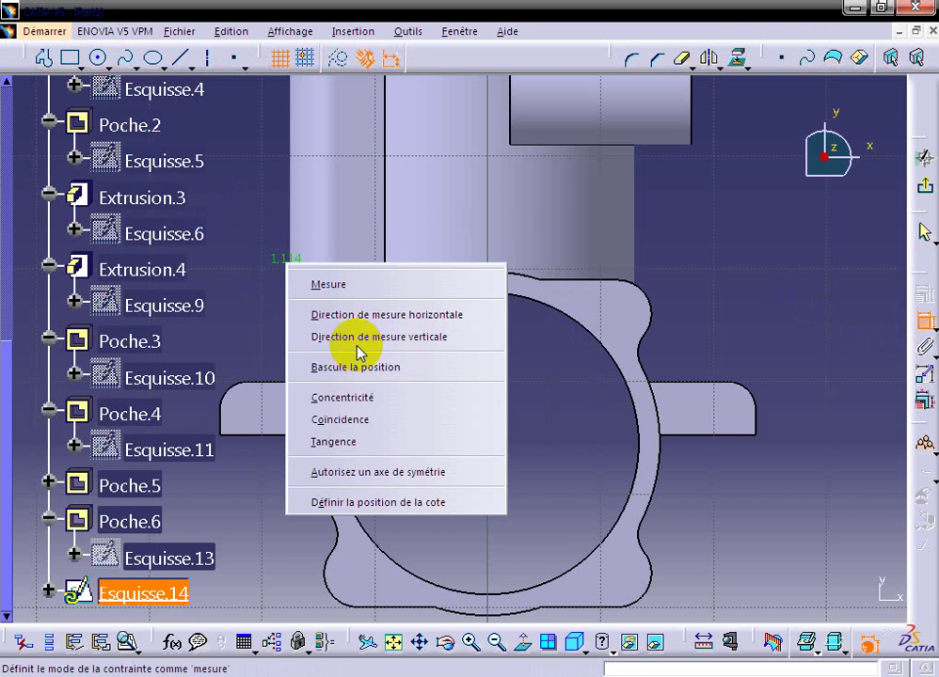
left_click(374, 418)
left_click(923, 319)
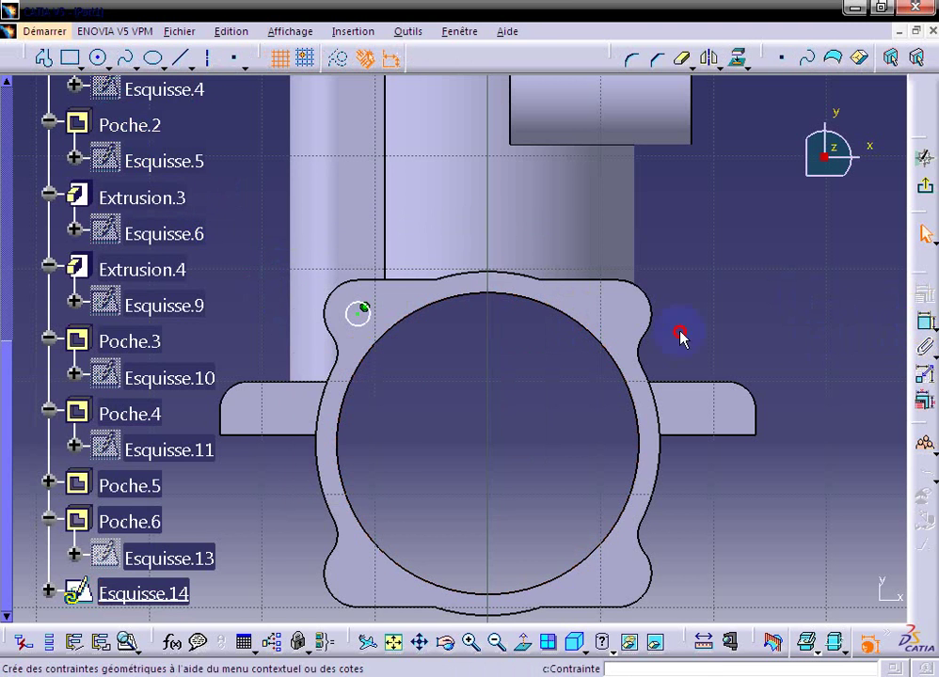
left_click(358, 310)
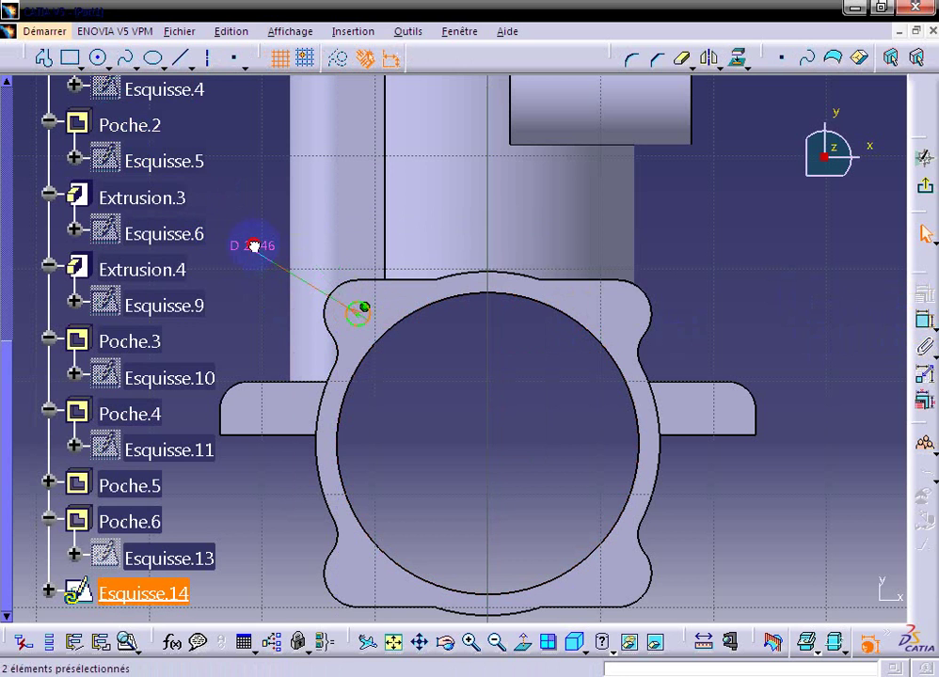
double_click(254, 246)
key("Return")
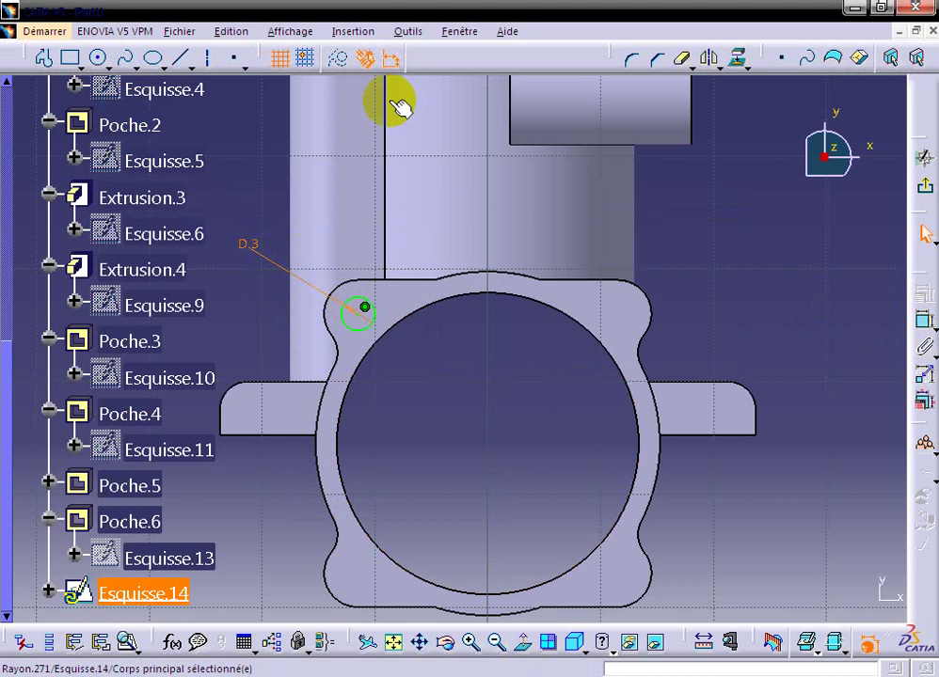
Draw a vertical axis through the centre and mirror the top-left hole circle across it.
left_click(210, 61)
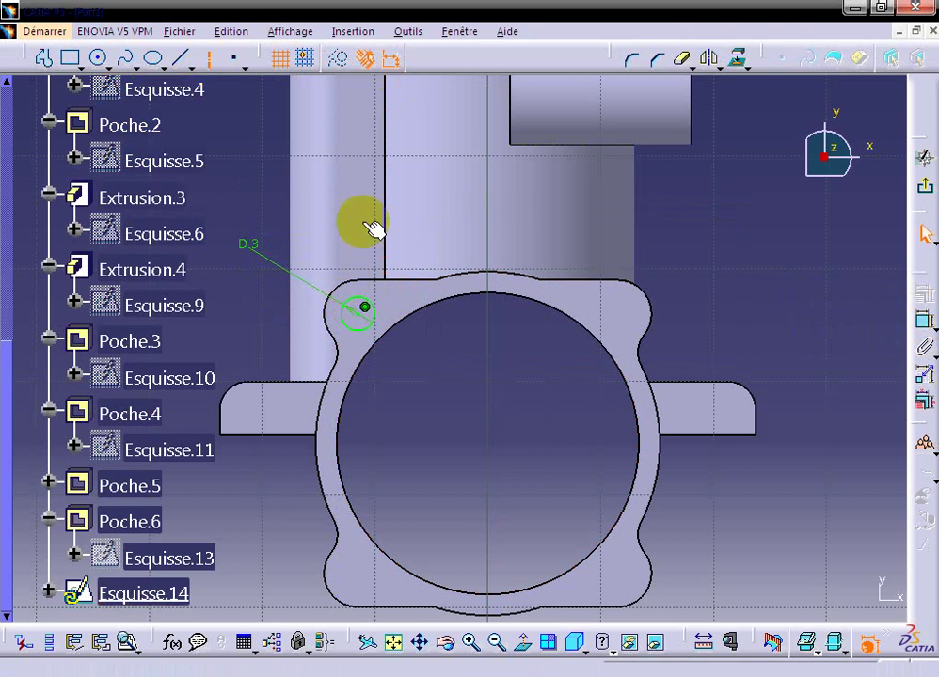
left_click(489, 209)
middle_click_drag(493, 553, 484, 495)
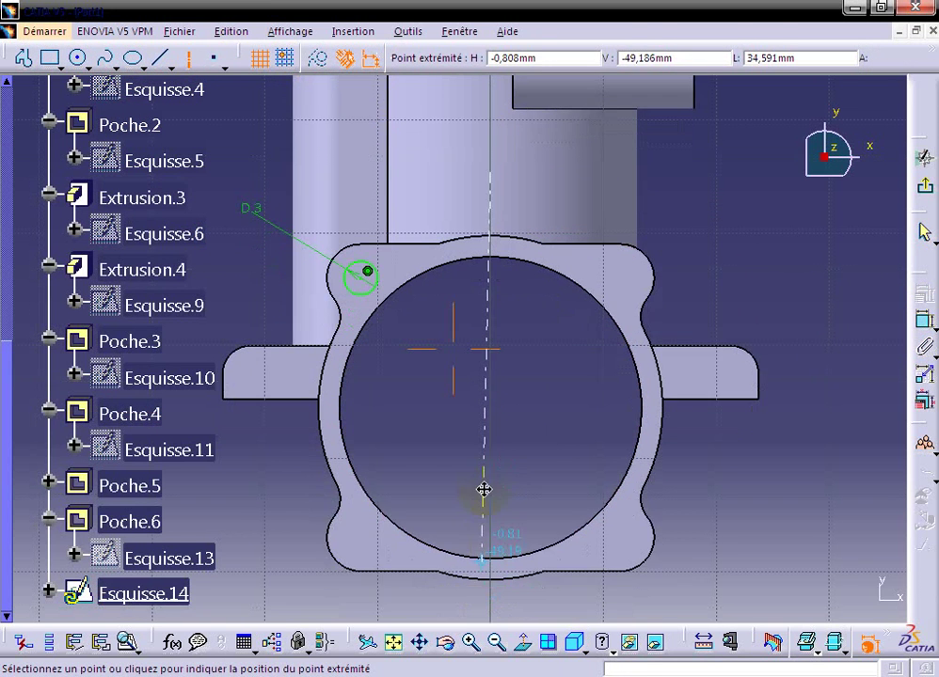
left_click(497, 538)
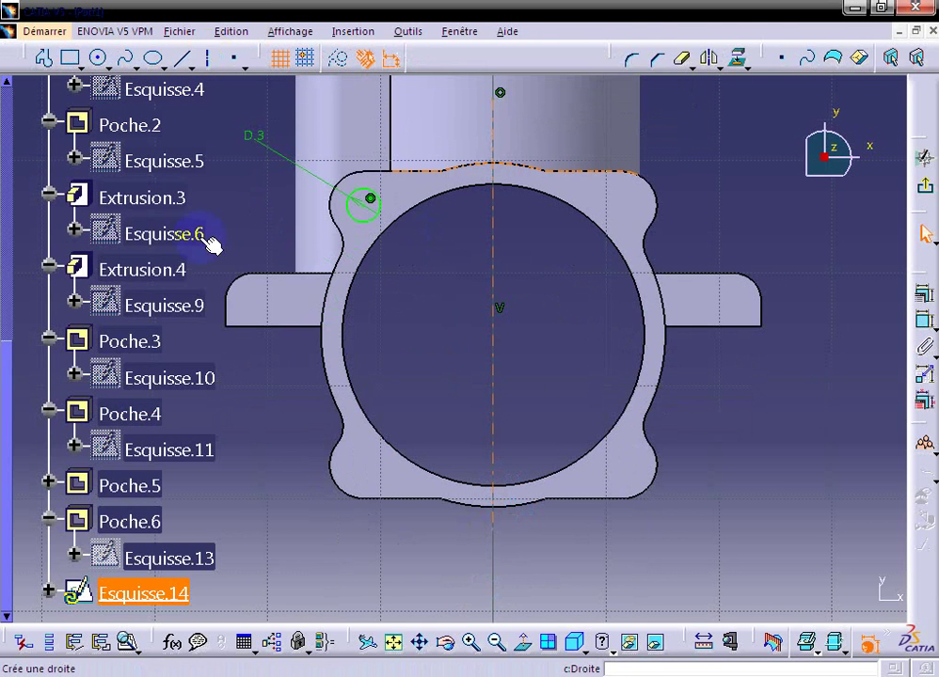
left_click(750, 369)
left_click(380, 218)
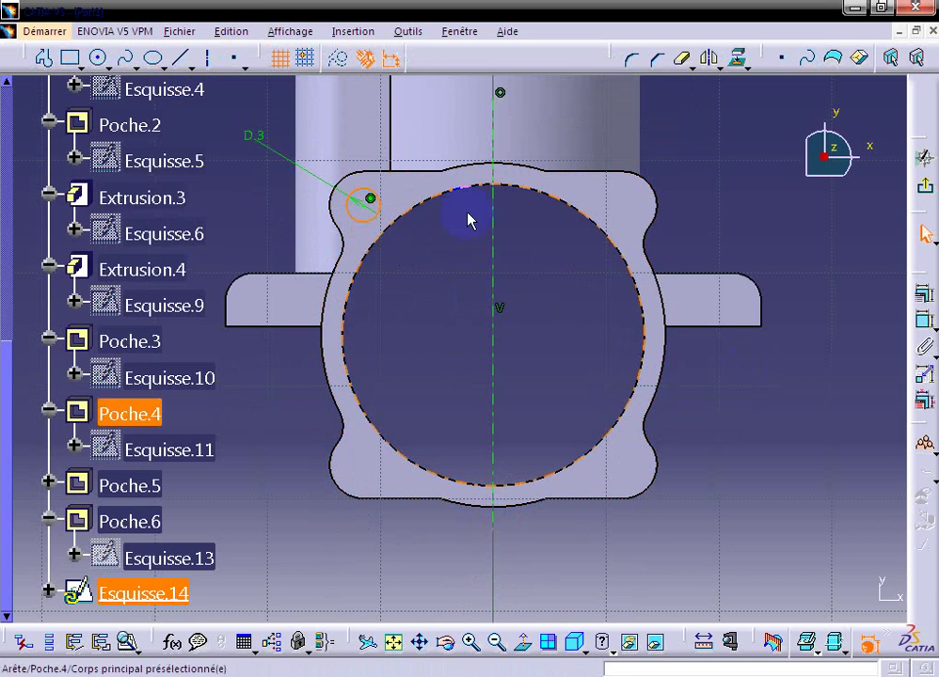
left_click(707, 60)
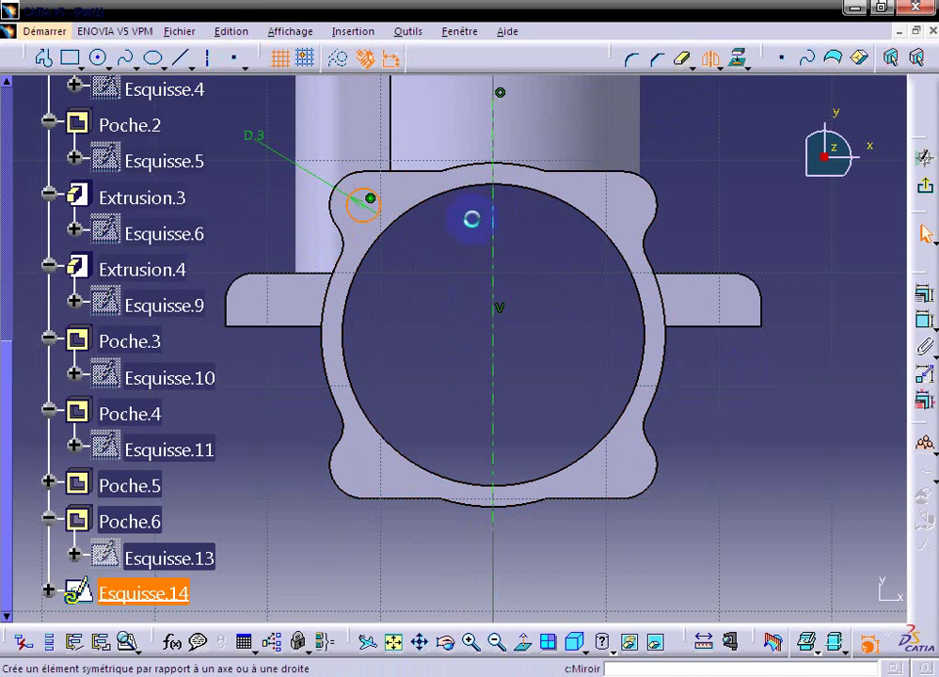
left_click(499, 231)
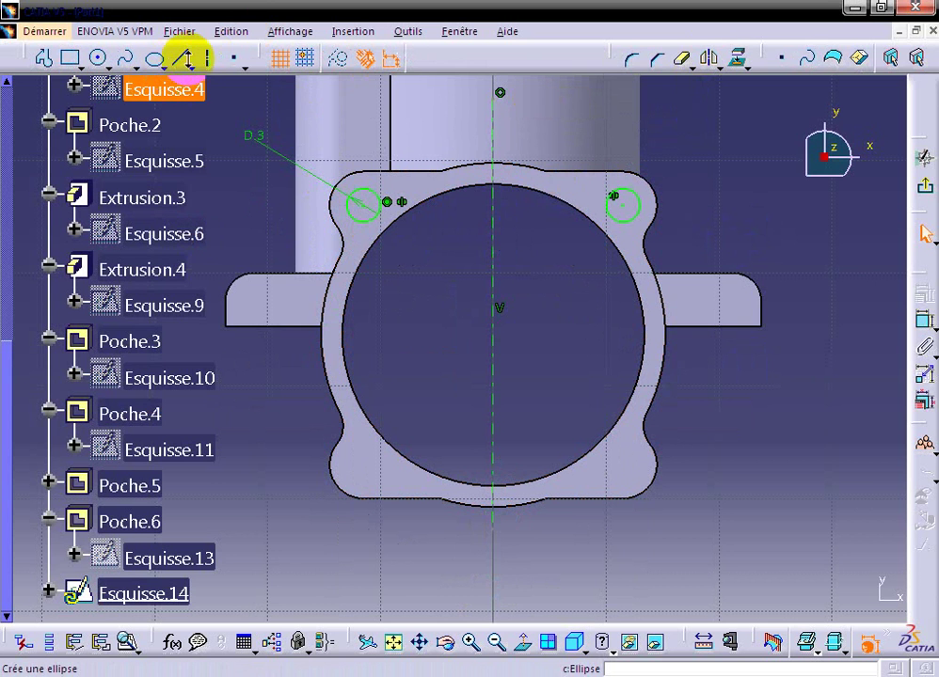
Draw a horizontal line across the flange and make it coincident with the side flange edge.
left_click(209, 66)
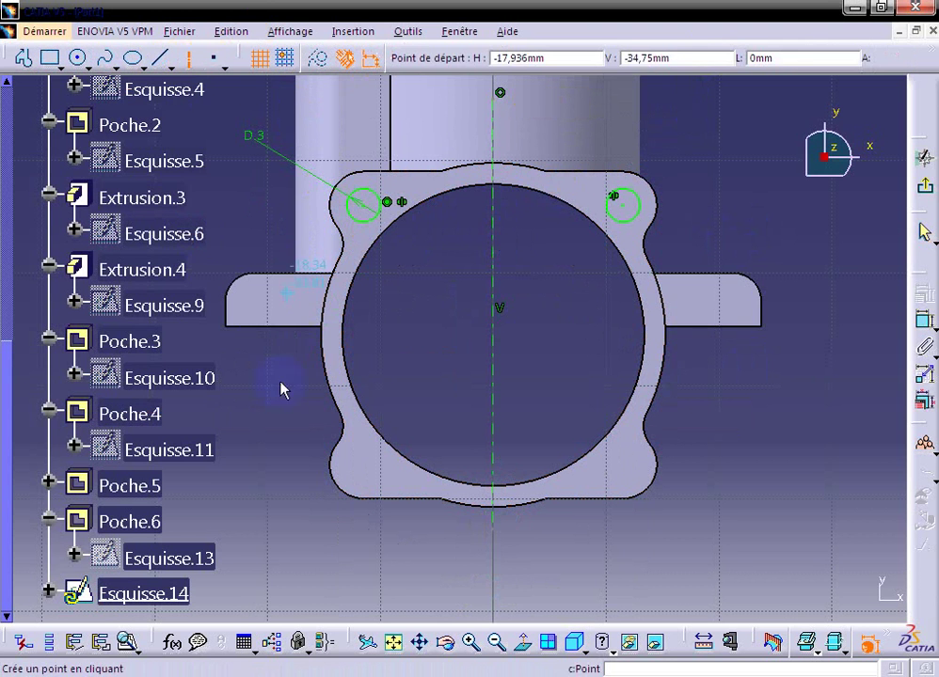
left_click(250, 326)
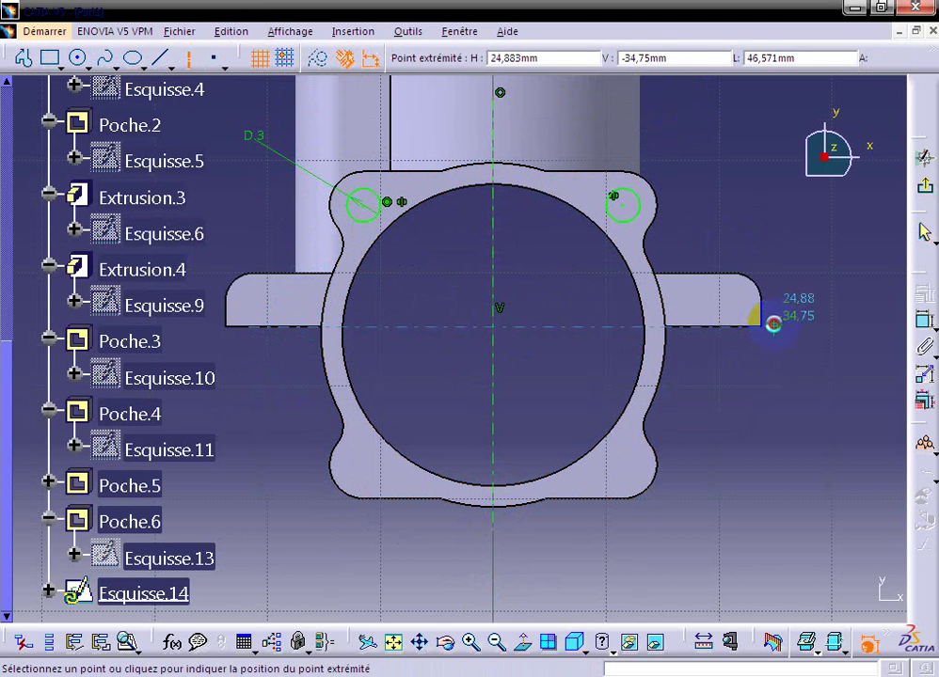
left_click(735, 327)
left_click_drag(635, 329, 694, 331)
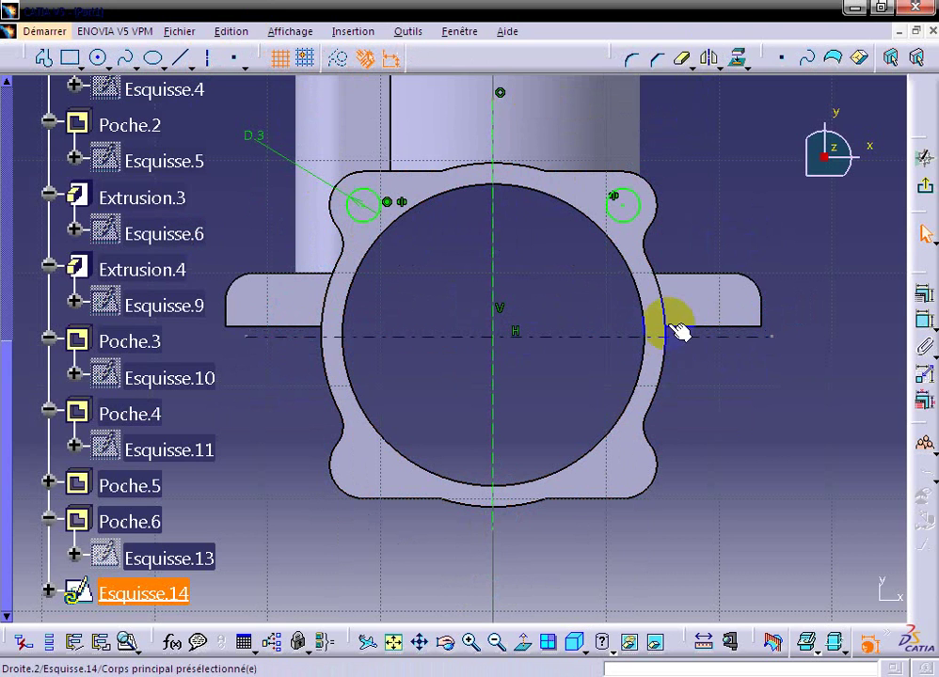
left_click(696, 332, "ctrl")
left_click(925, 294)
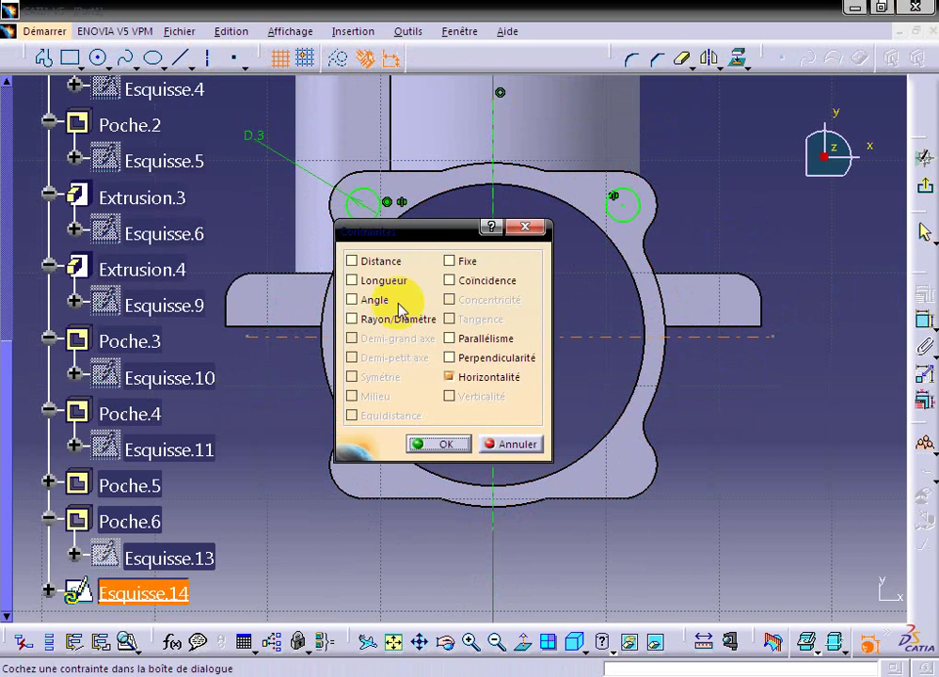
left_click(478, 284)
left_click(445, 445)
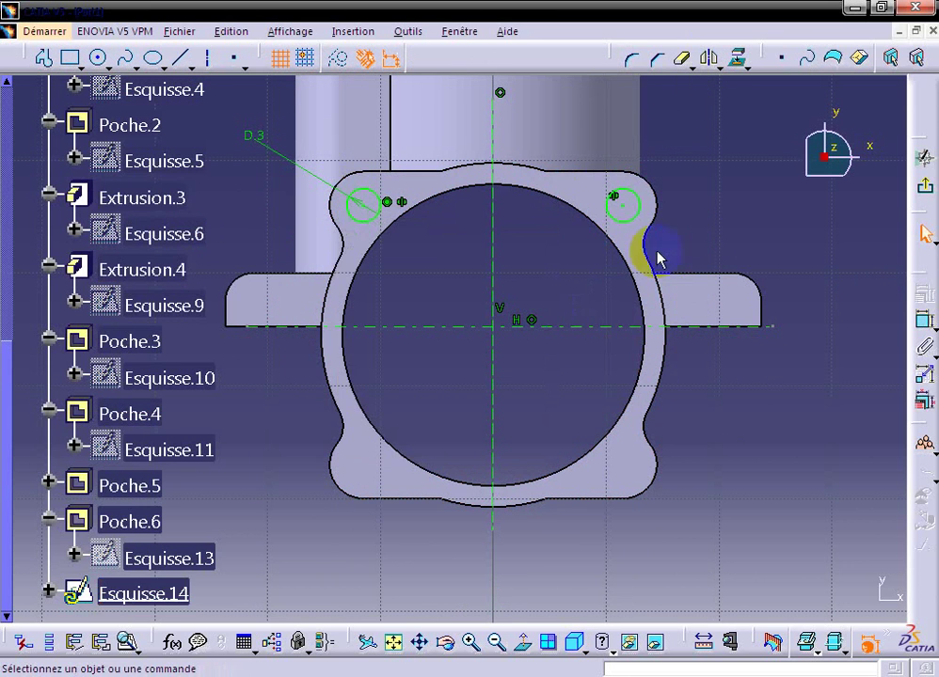
Mirror both top hole circles across the horizontal line onto the lower lobes.
left_click(628, 224)
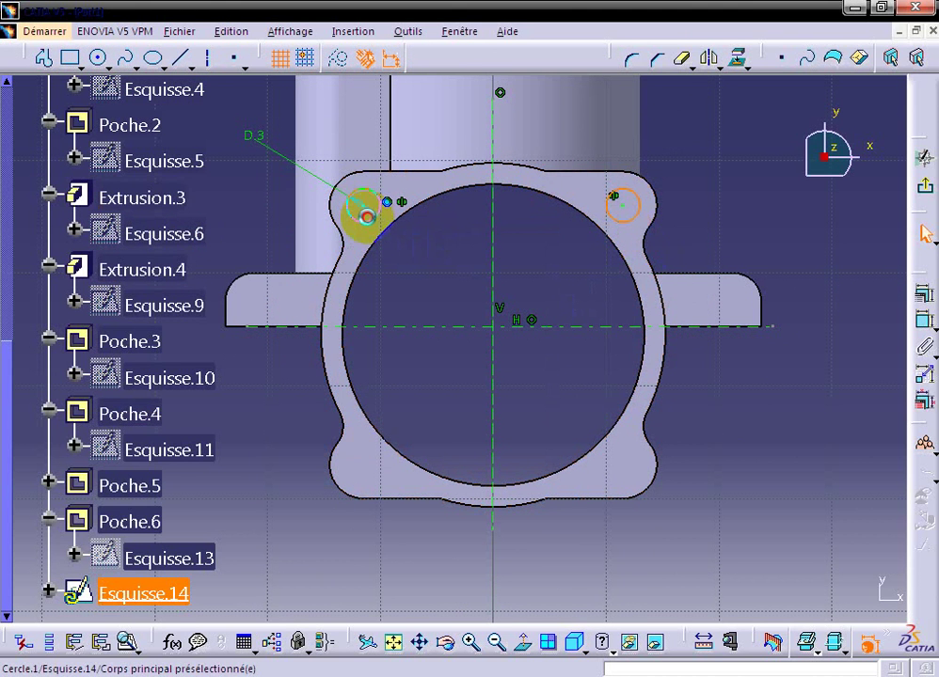
left_click(362, 211, "ctrl")
left_click(712, 57)
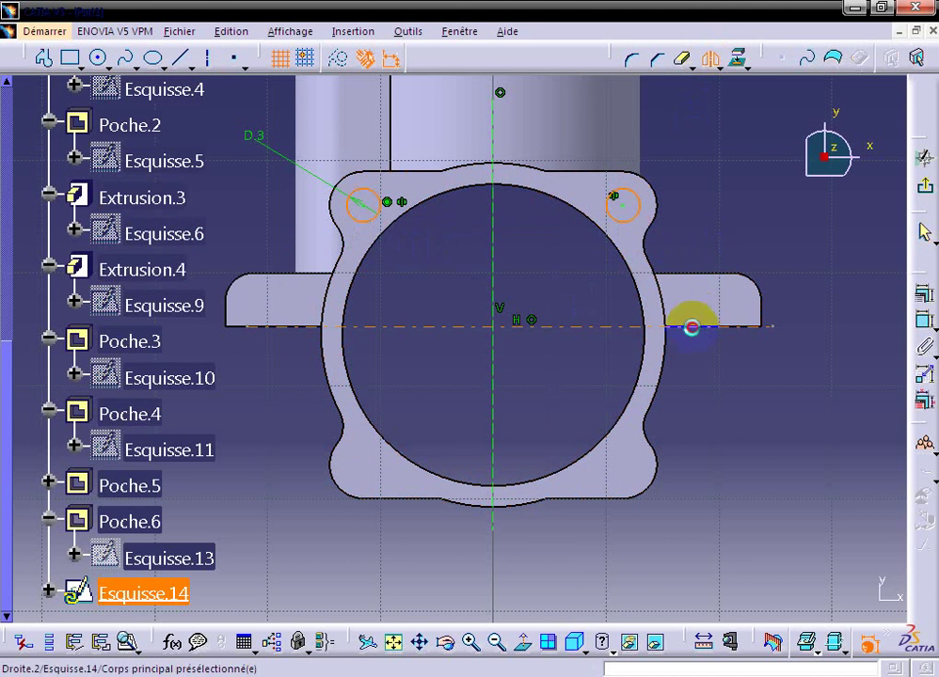
left_click(689, 326)
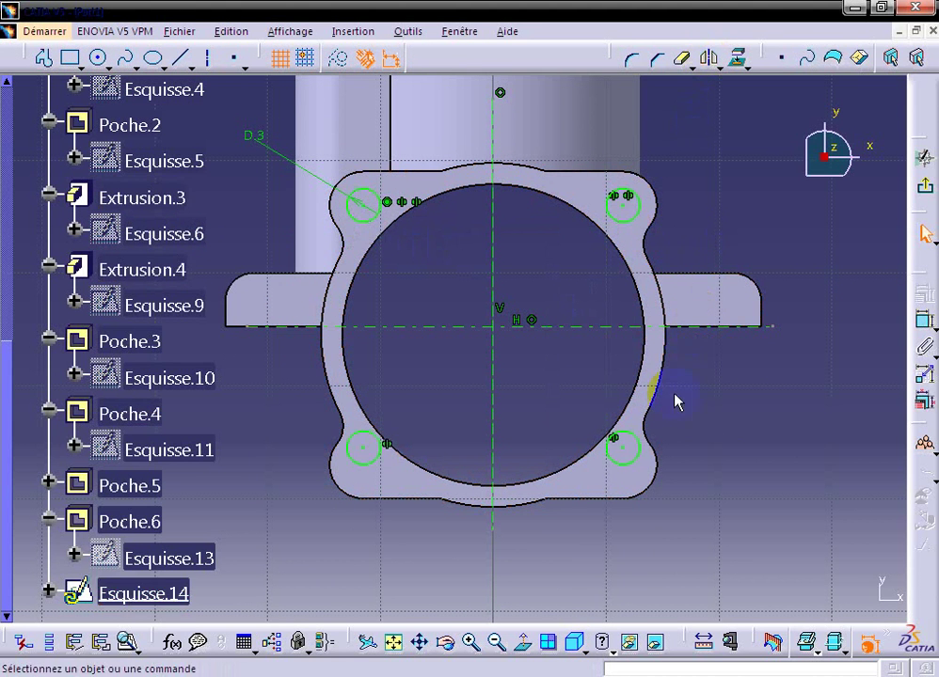
left_click(634, 438)
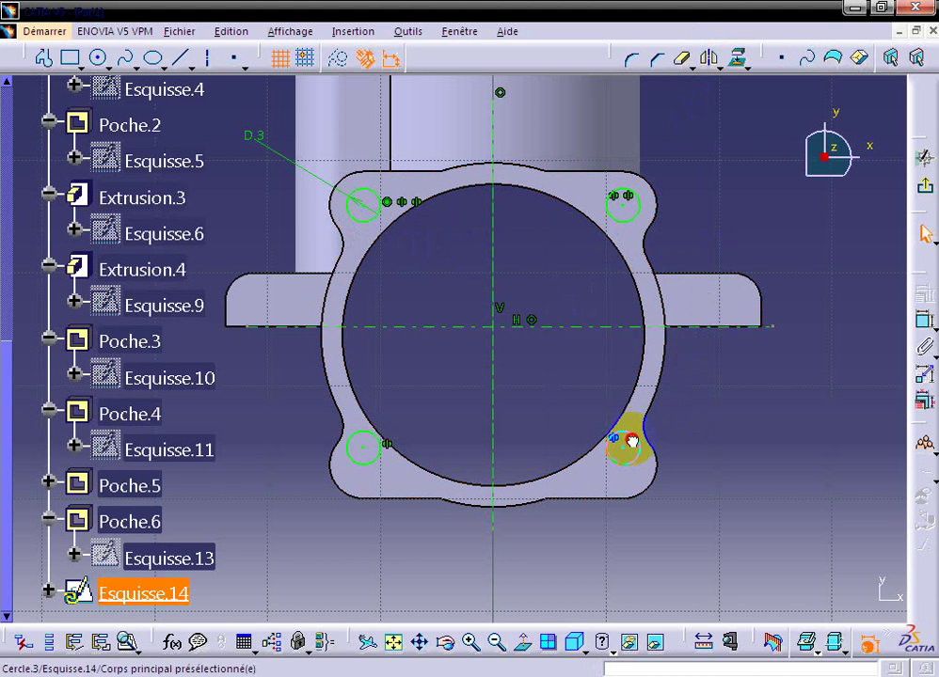
Delete the horizontal construction line and make both lower hole circles concentric with their corner arcs.
right_click(707, 334)
left_click(723, 577)
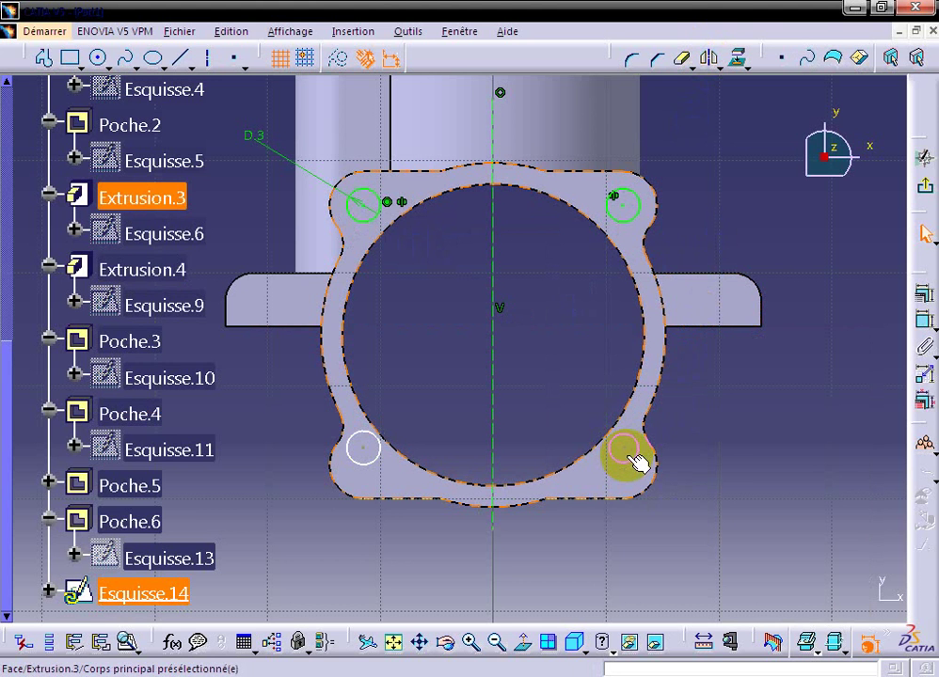
left_click(653, 480, "ctrl")
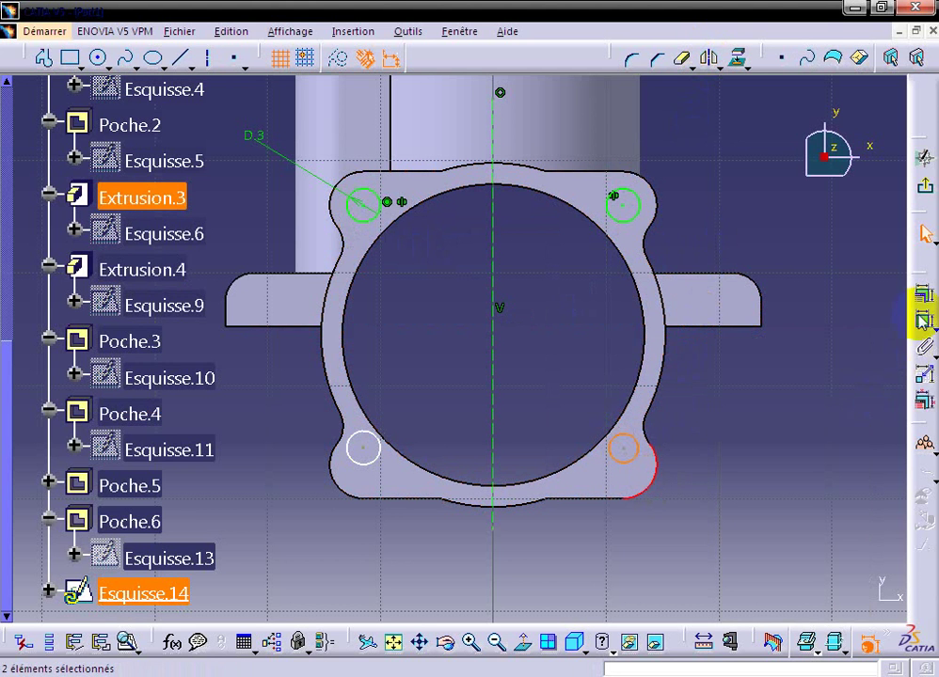
left_click(922, 292)
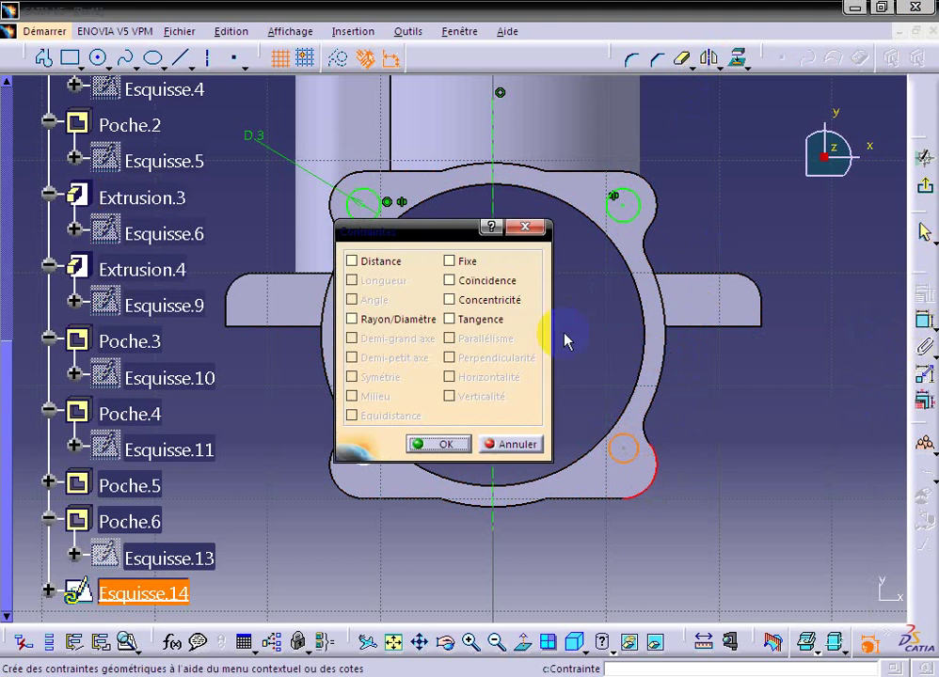
left_click(505, 299)
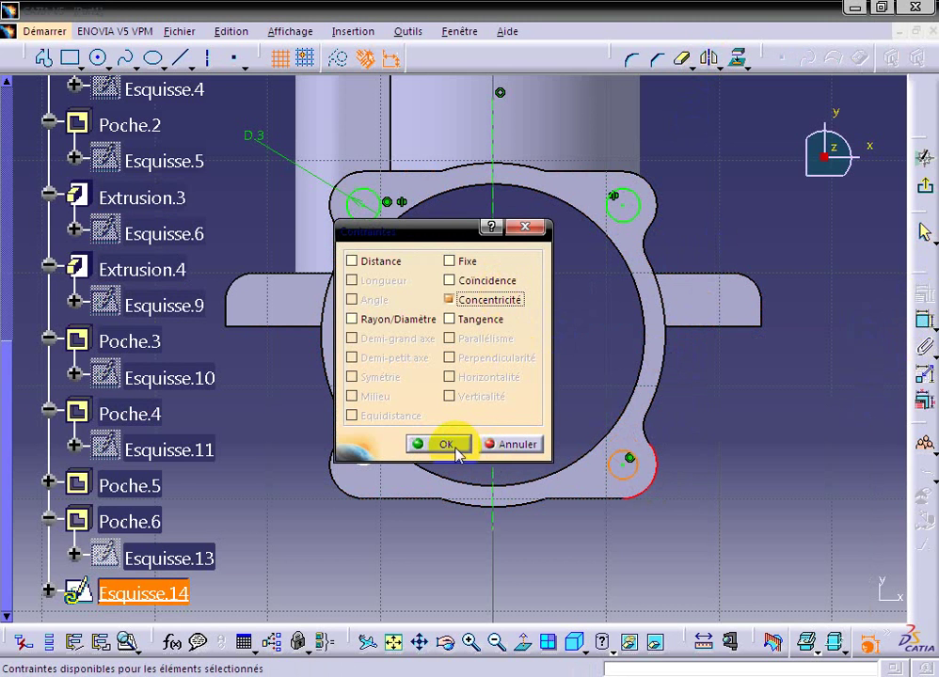
left_click(456, 452)
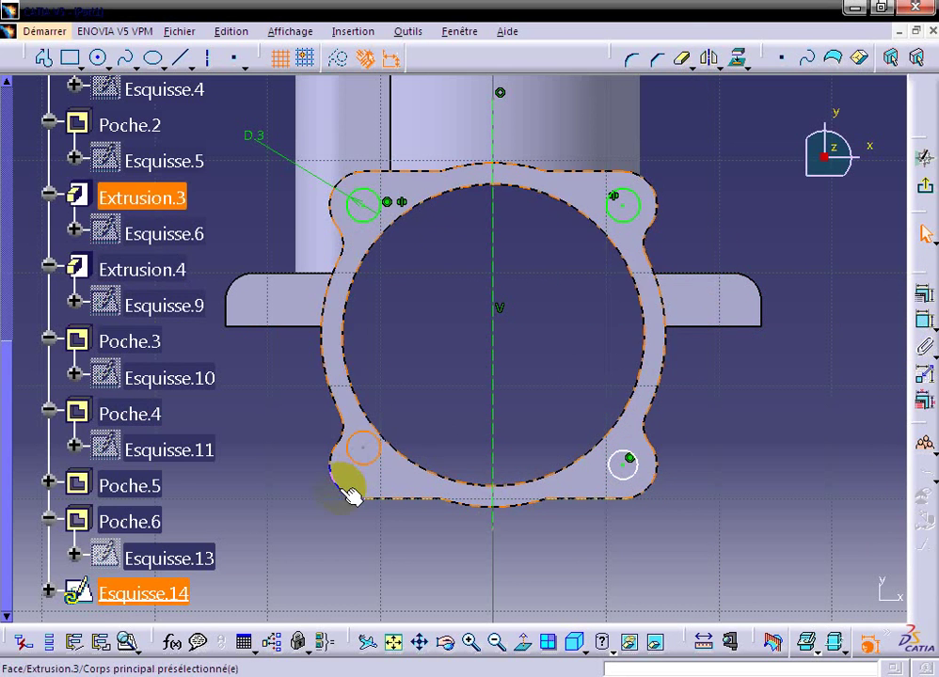
left_click(360, 494, "ctrl")
left_click(921, 293)
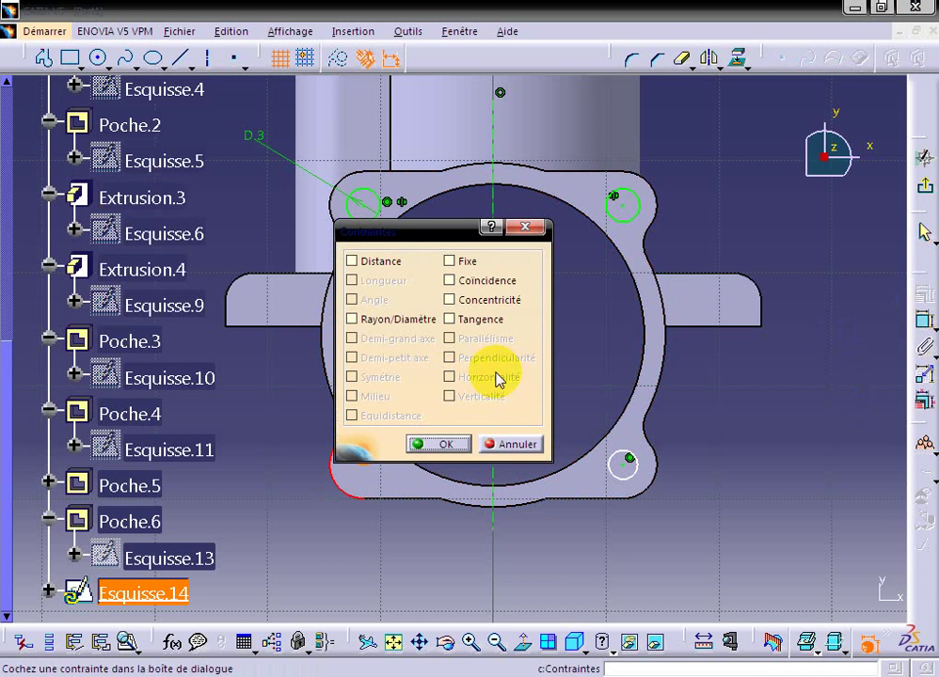
left_click(493, 301)
left_click(425, 445)
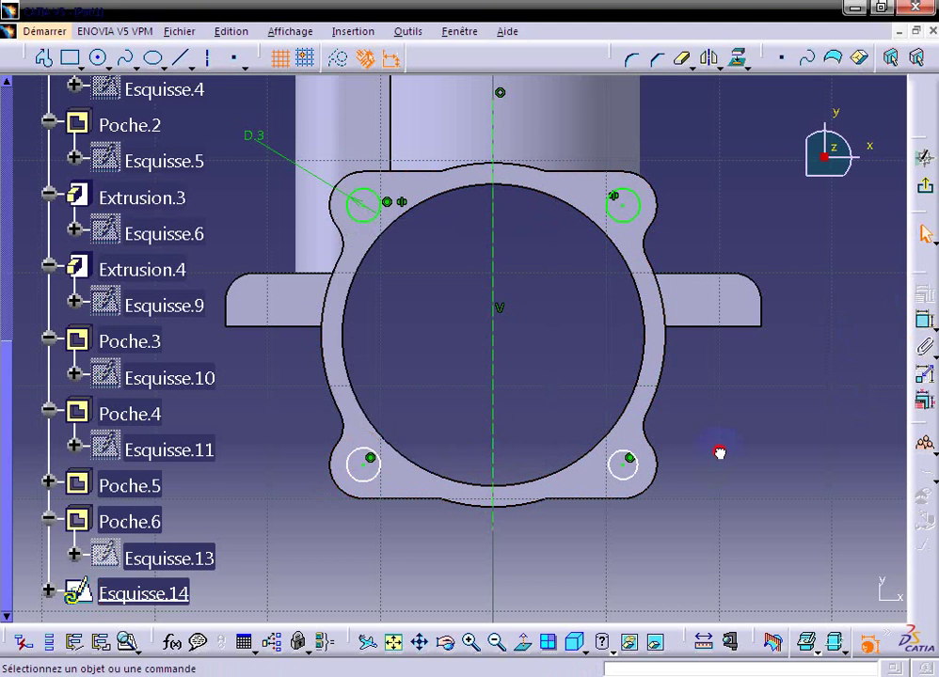
Dimension the bottom-right and bottom-left hole circles to 3 mm diameter.
left_click(621, 464)
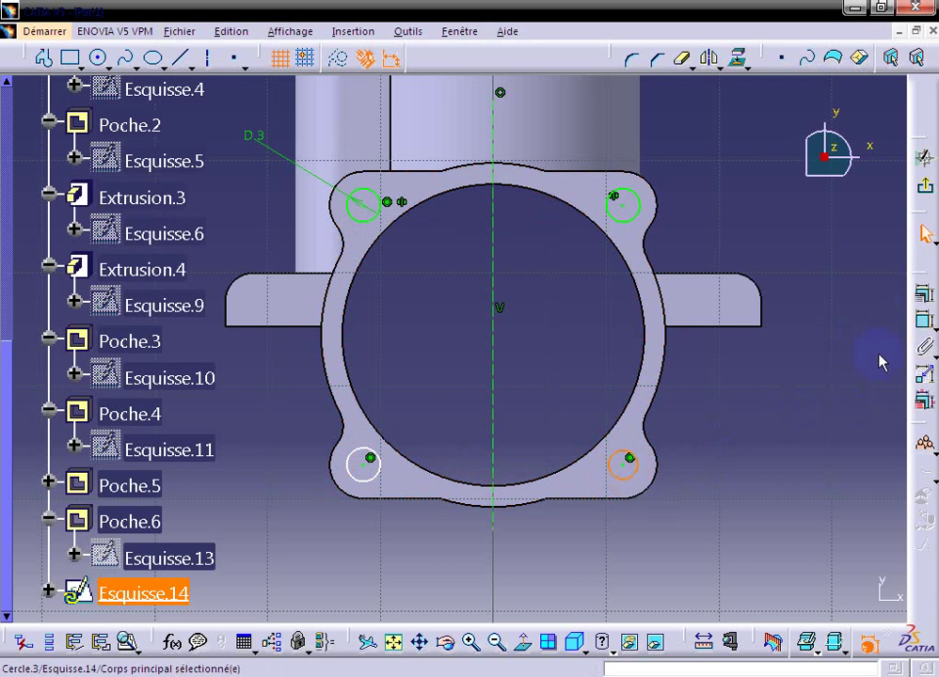
left_click(923, 321)
double_click(764, 451)
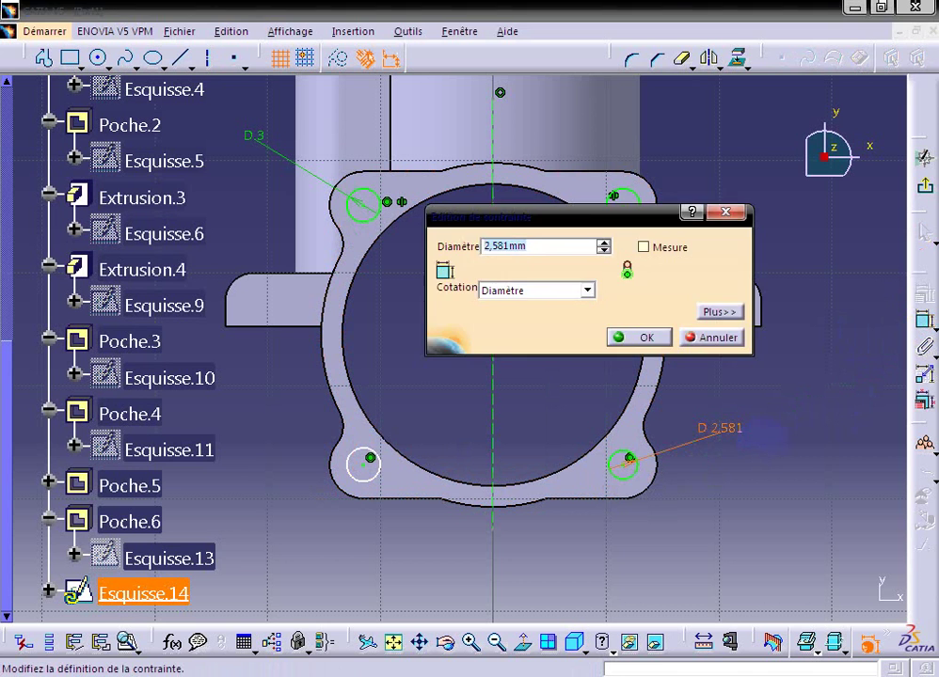
type("3")
key("Return")
left_click(373, 477)
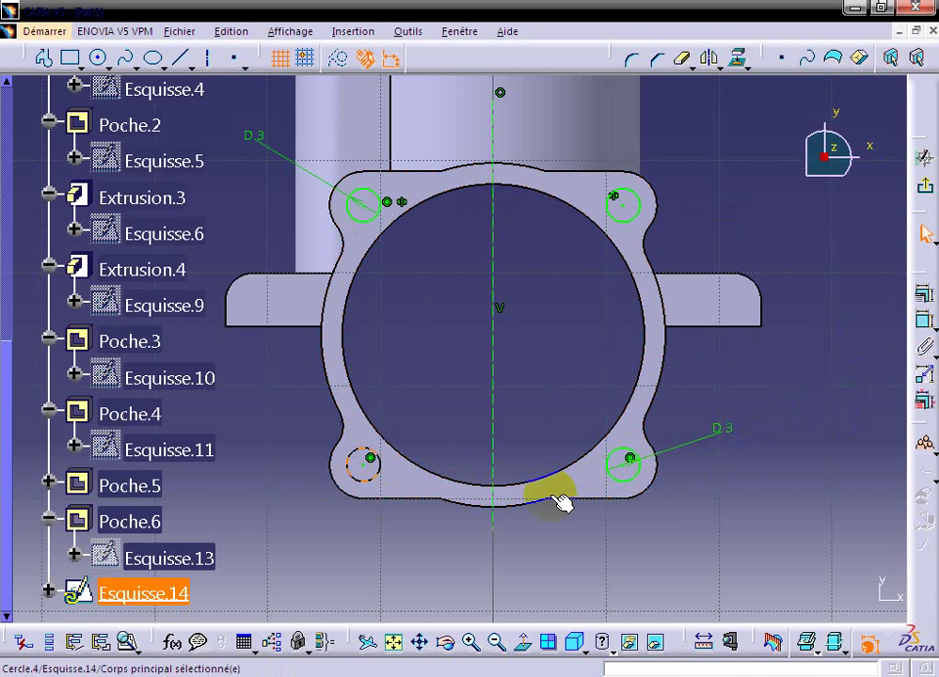
left_click(922, 321)
left_click(318, 540)
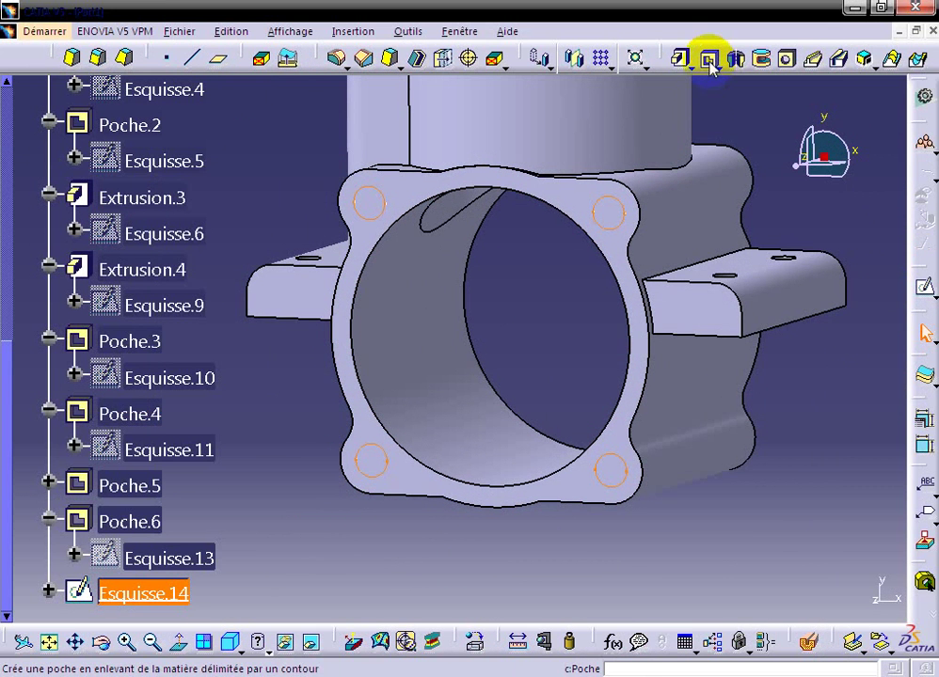
Pocket Esquisse.14's four holes 5.75 mm deep, then open a sketch on the cylinder's end face.
left_click(708, 58)
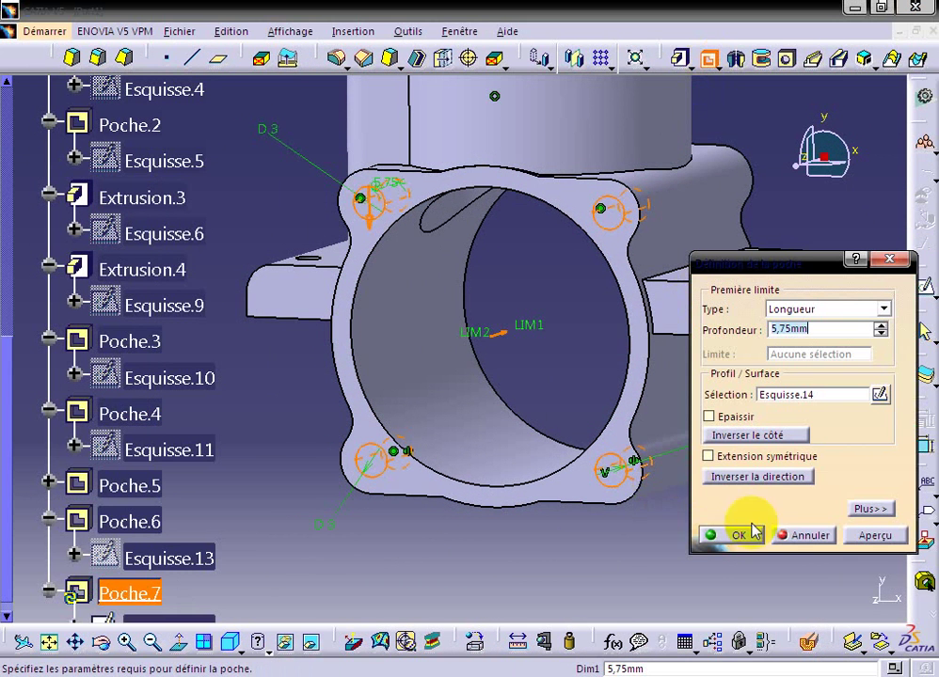
left_click(732, 535)
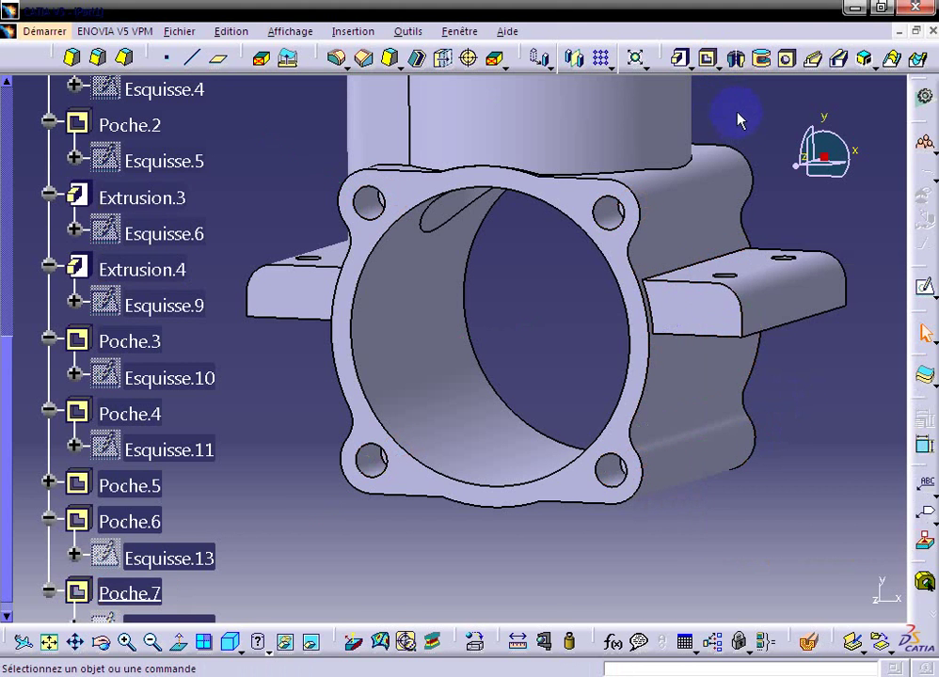
middle_click_drag(712, 247, 666, 519)
middle_click_drag(583, 376, 478, 322)
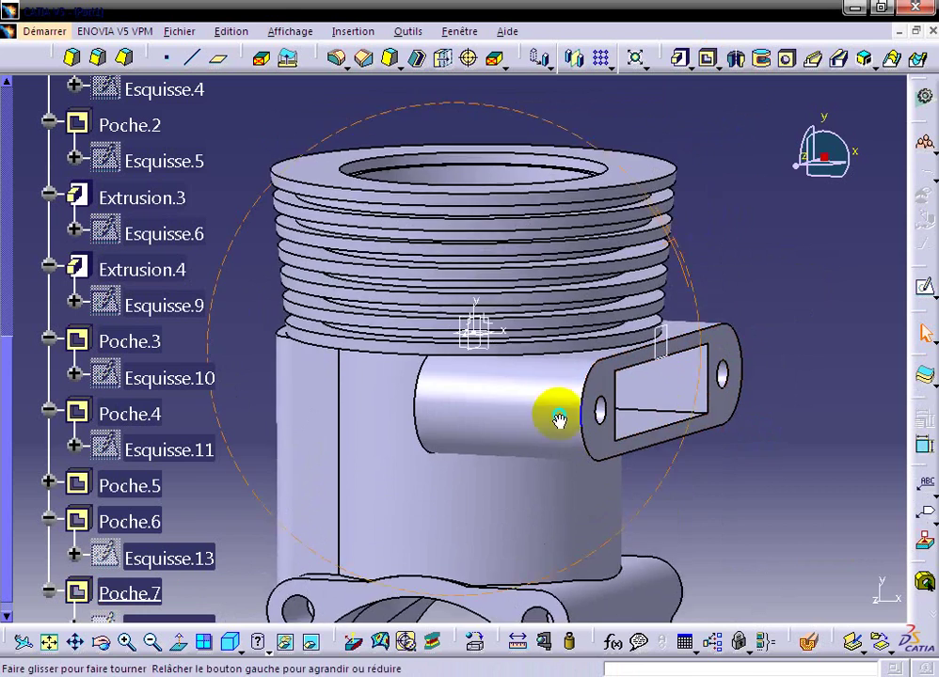
left_click(478, 323)
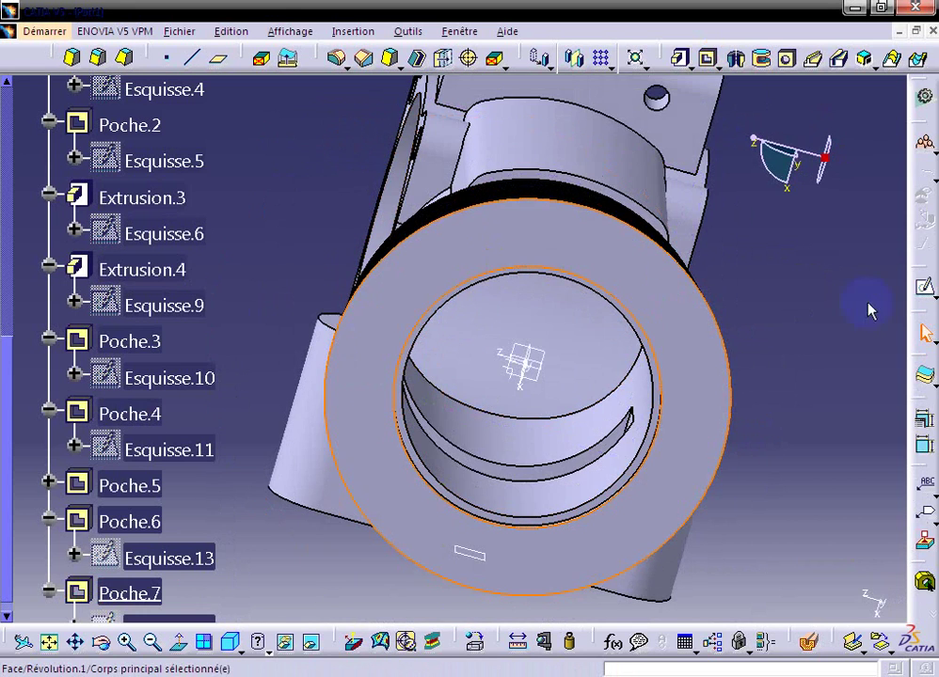
left_click(924, 325)
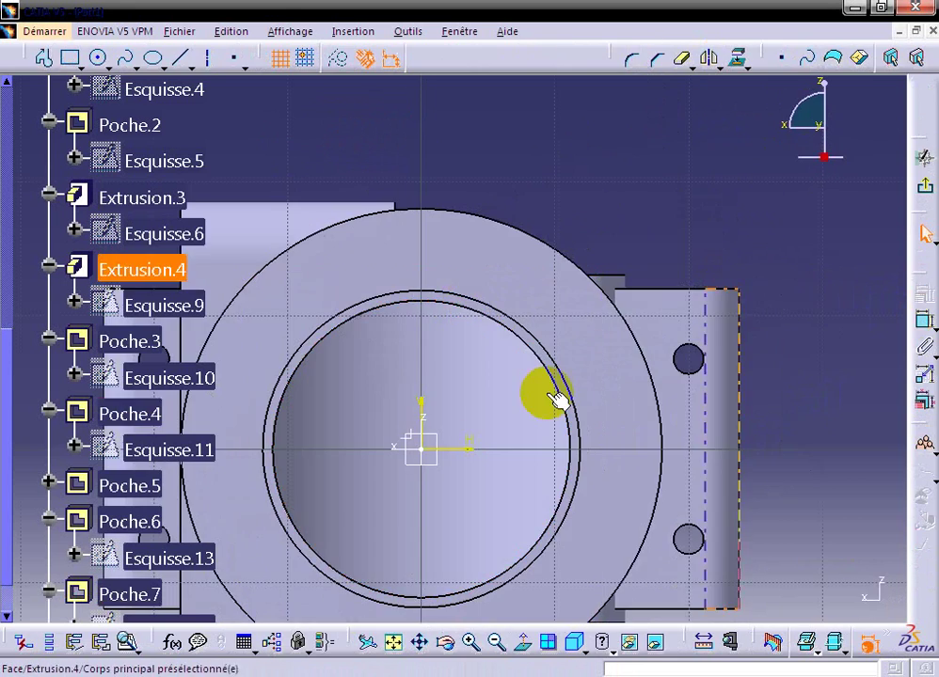
Draw a circle on the horizontal axis and give it a 2.5 mm diameter.
middle_click_drag(625, 157, 723, 125)
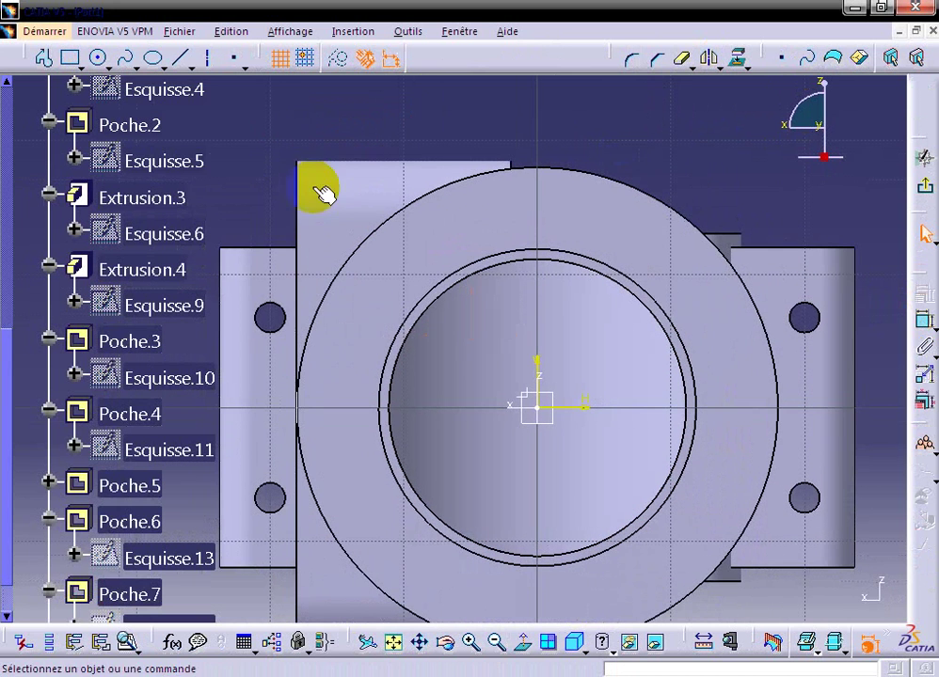
left_click(101, 59)
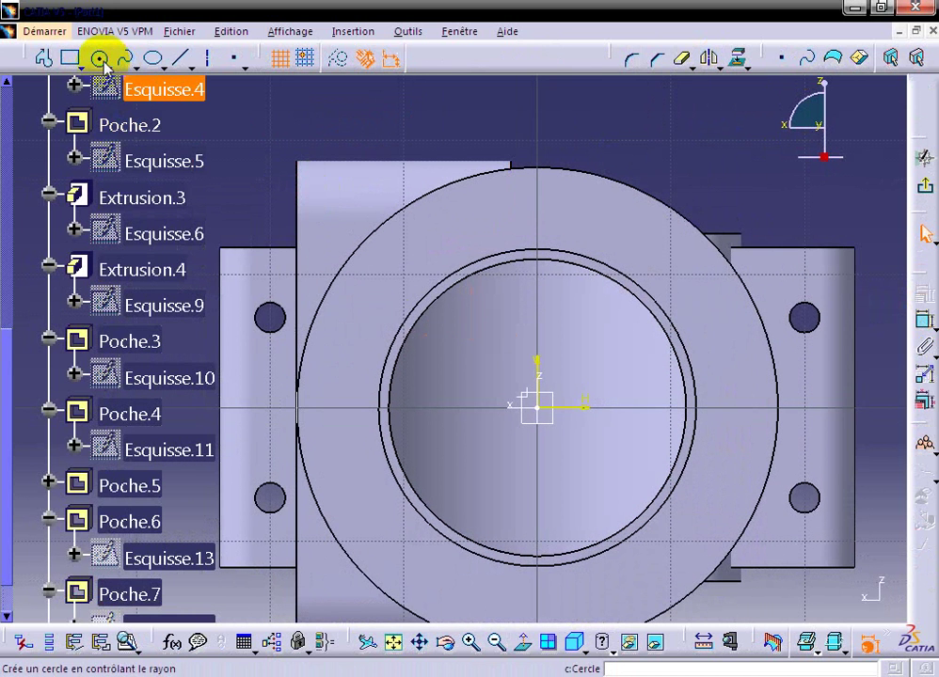
left_click(739, 403)
left_click(743, 377)
left_click(922, 321)
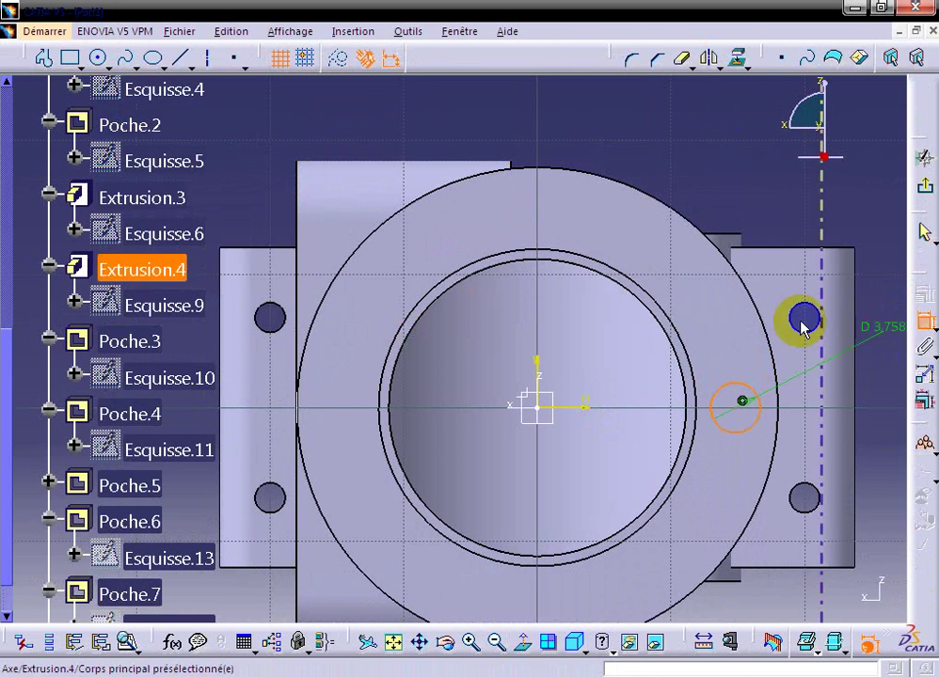
left_click(795, 219)
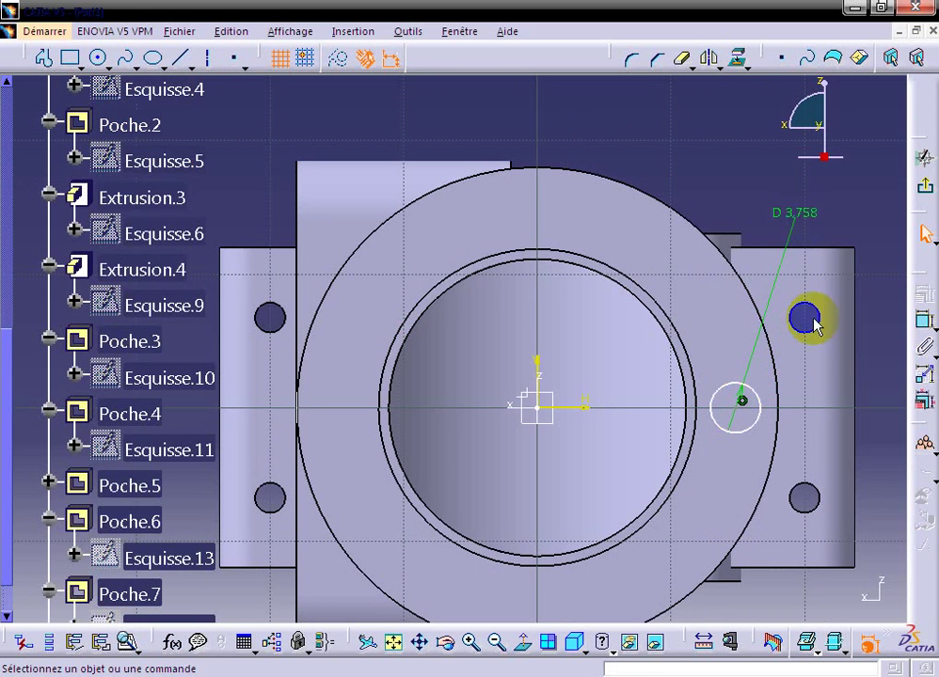
double_click(799, 213)
type("2.5")
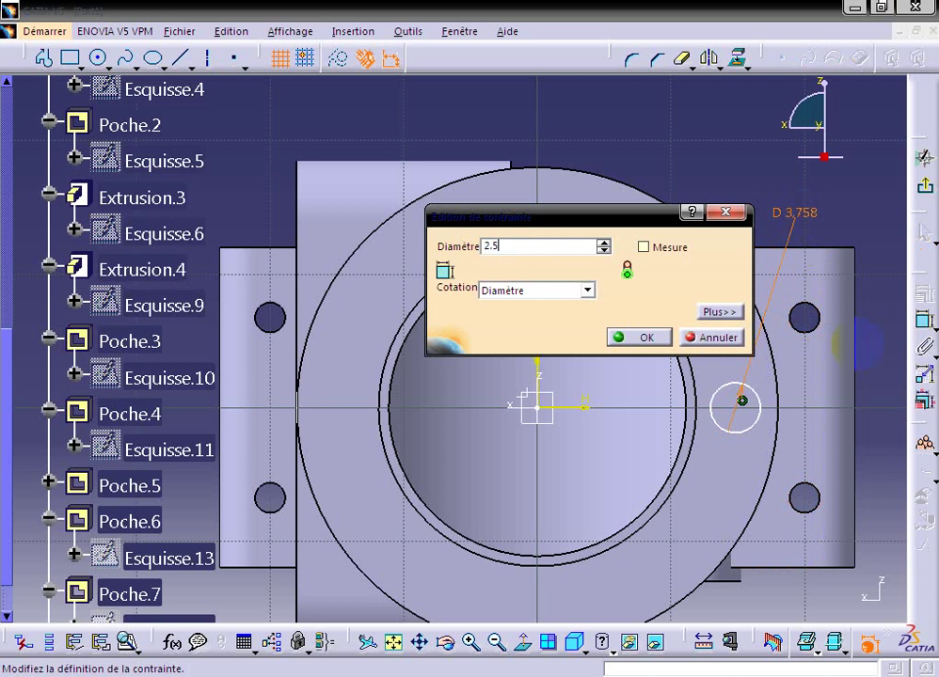
left_click(629, 337)
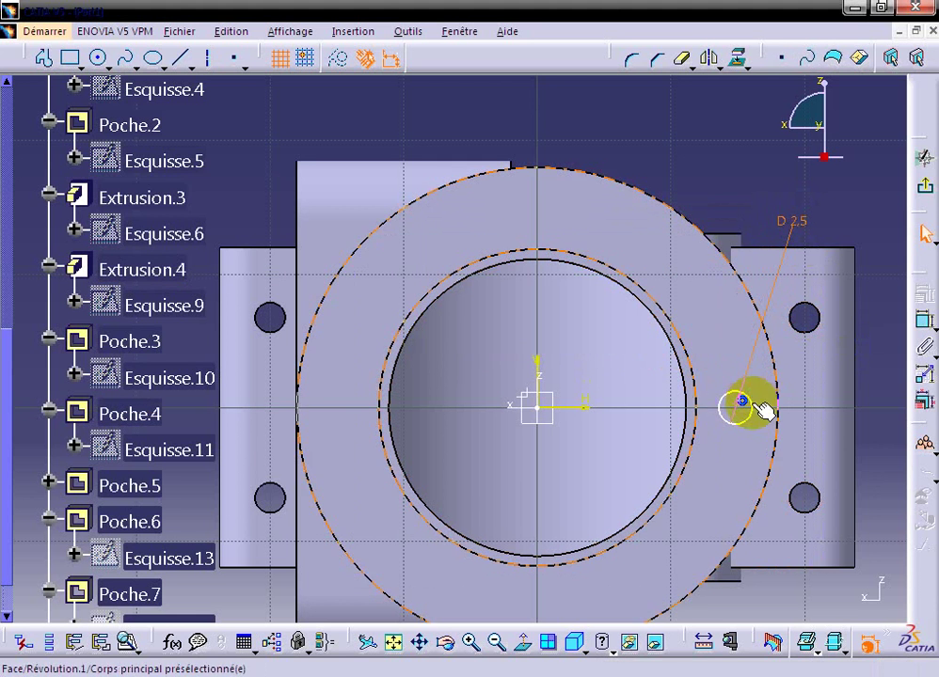
Place the circle's centre 13.5 mm from the vertical axis and exit the sketch.
left_click(924, 318)
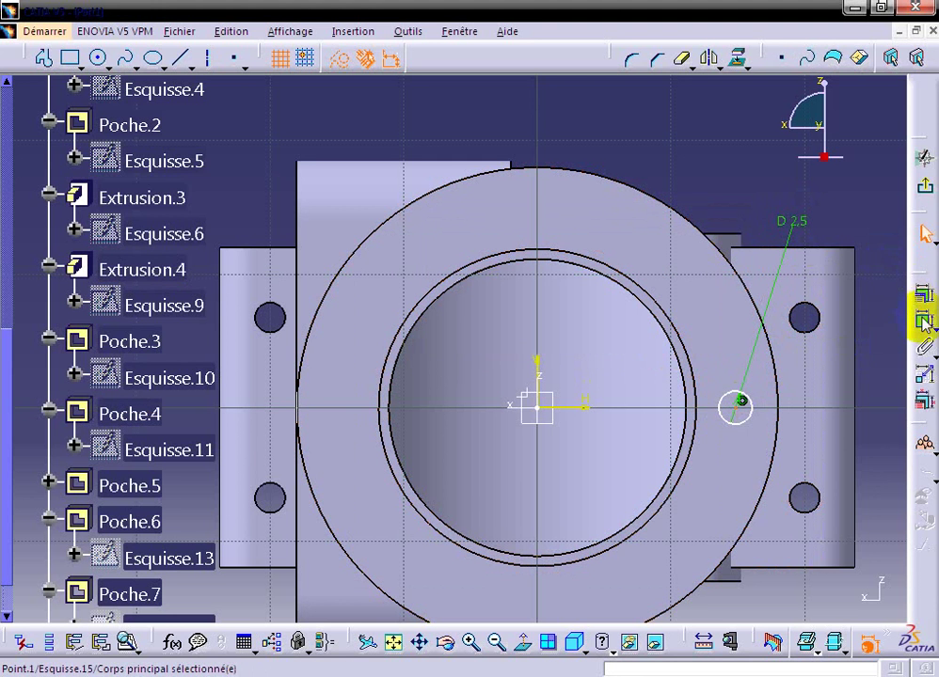
left_click(546, 376)
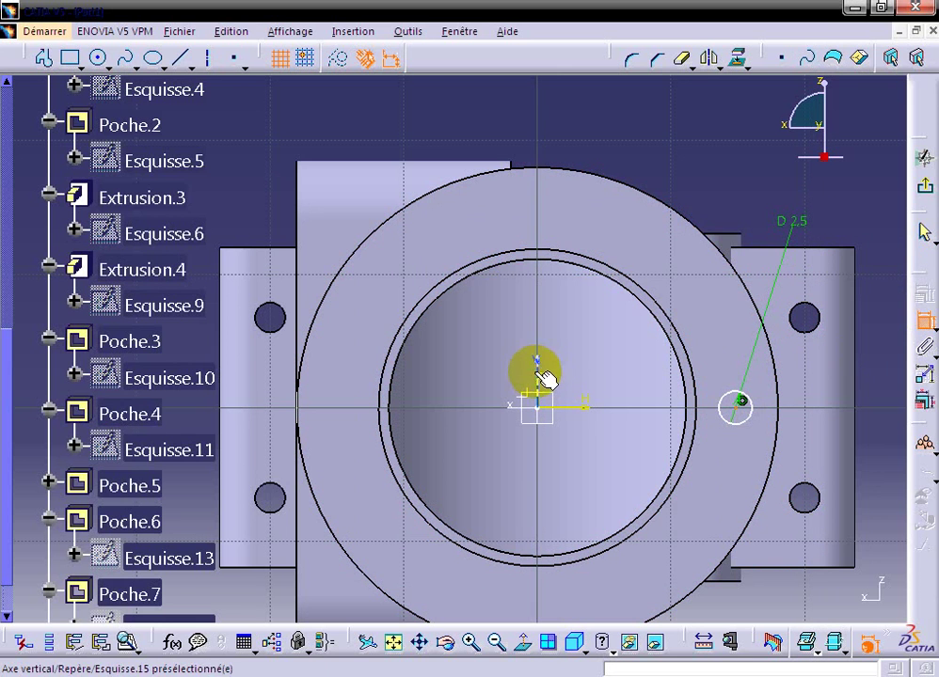
left_click(538, 373)
double_click(637, 118)
type("13.5")
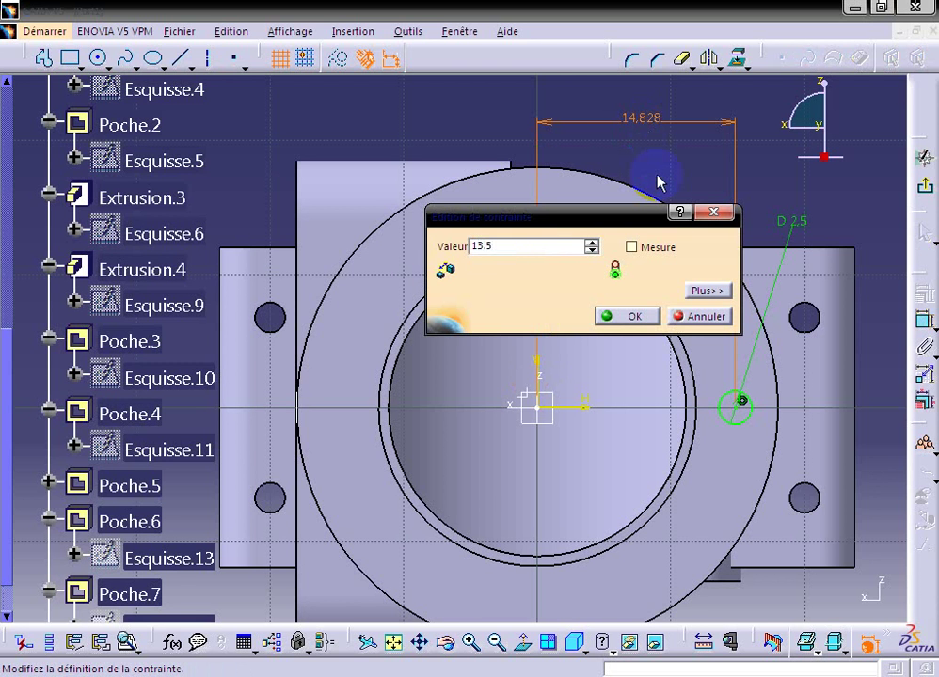
key("Return")
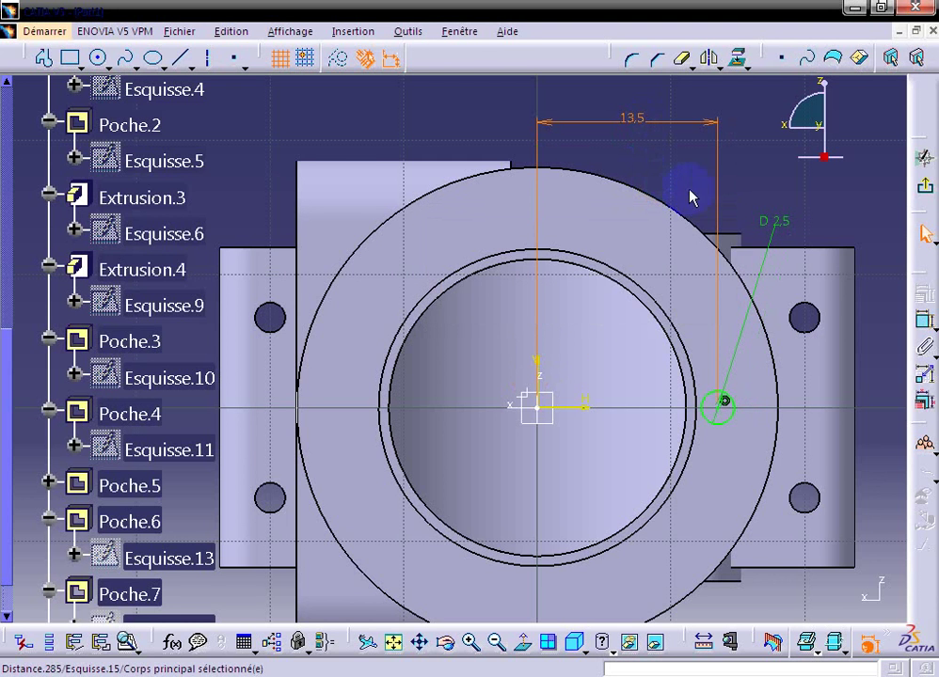
left_click(925, 188)
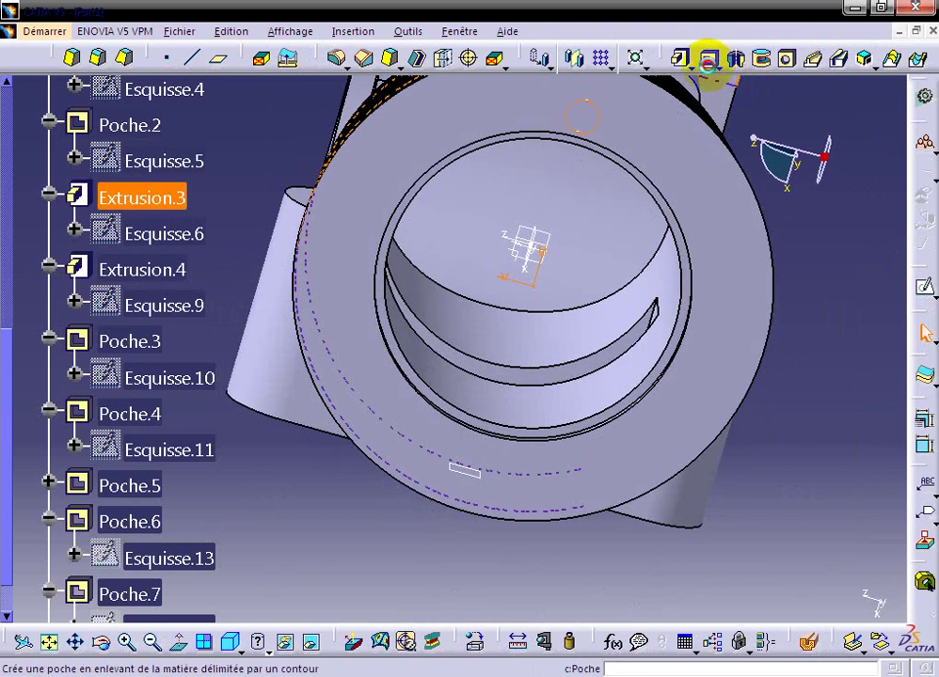
Cut a 7mm deep pocket from Esquisse.15 to make the hole.
left_click(708, 60)
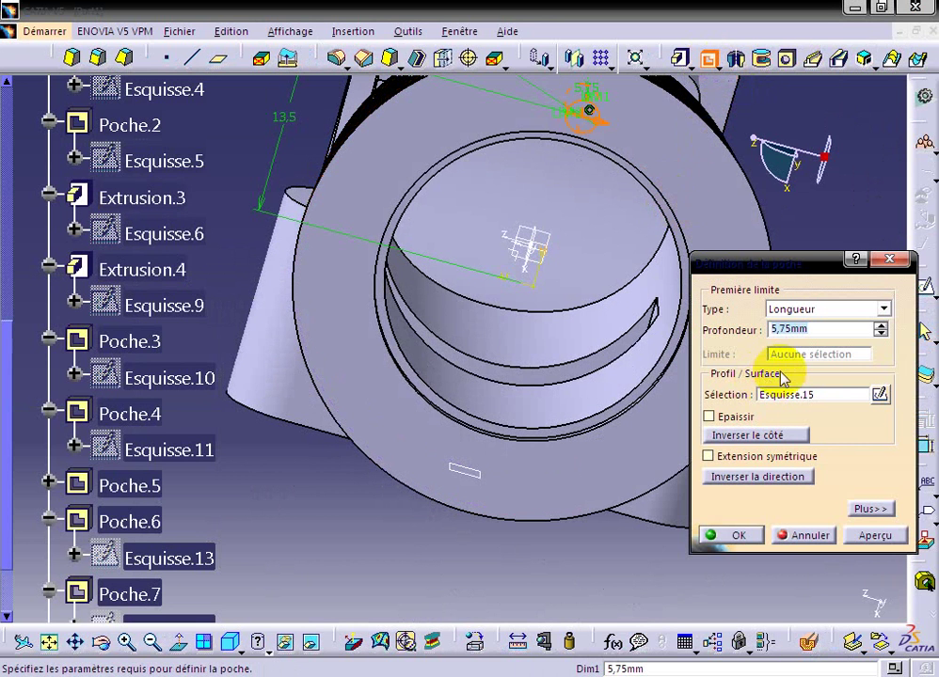
type("7")
left_click(875, 535)
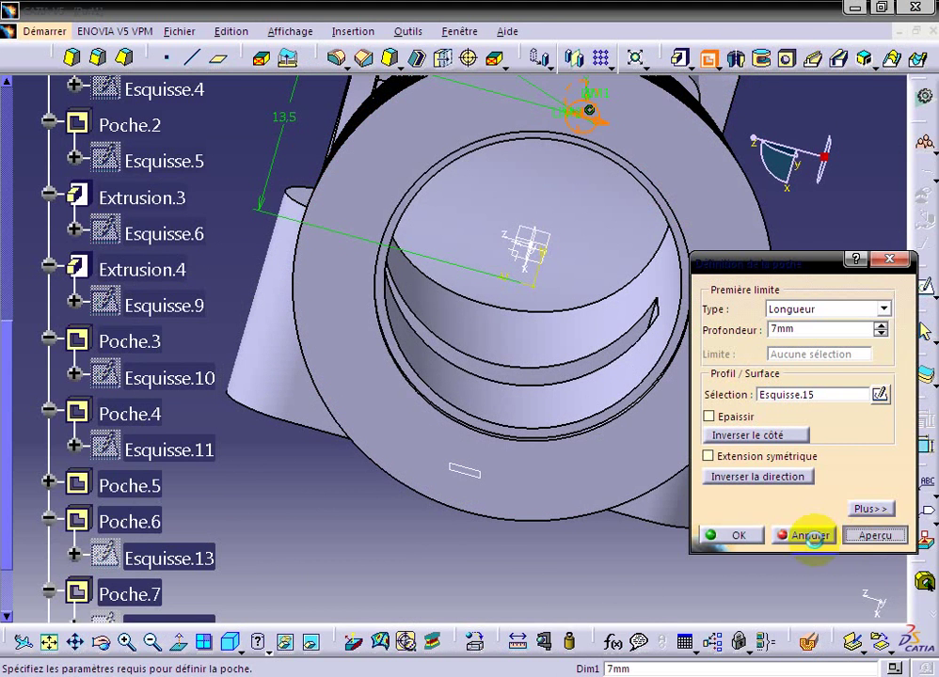
left_click(739, 535)
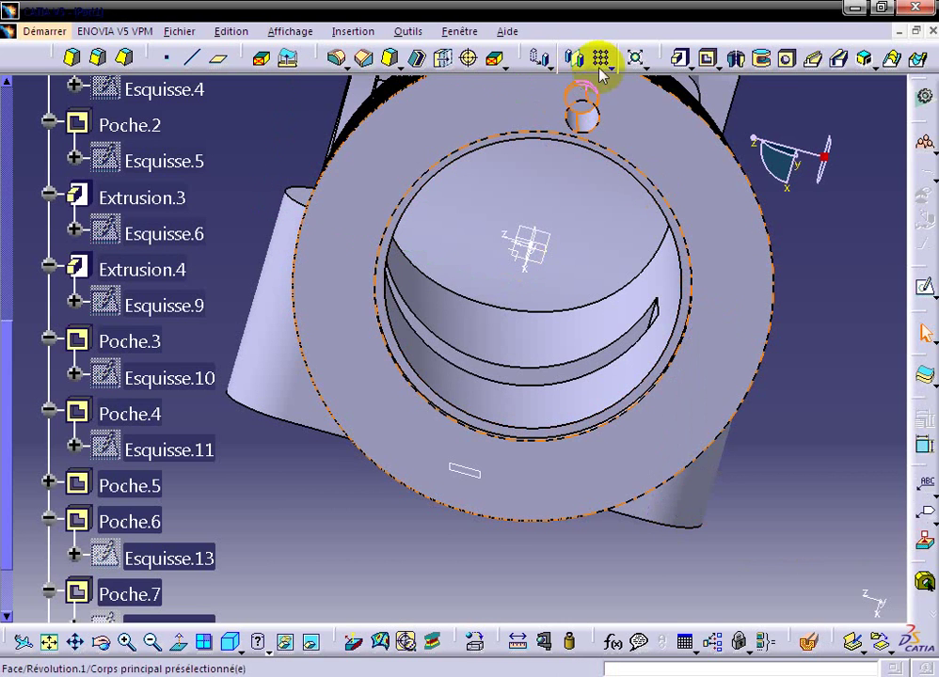
Circular-pattern Poche.8 into 6 instances over the complete crown (Couronne entière) around Axe Y.
left_click(607, 60)
left_click(628, 115)
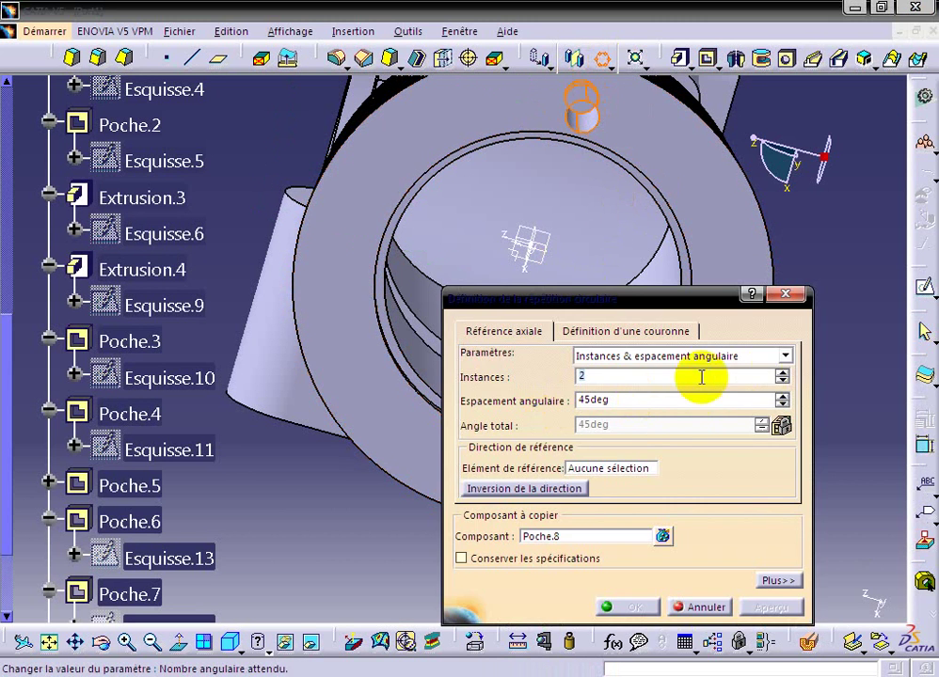
left_click(693, 376)
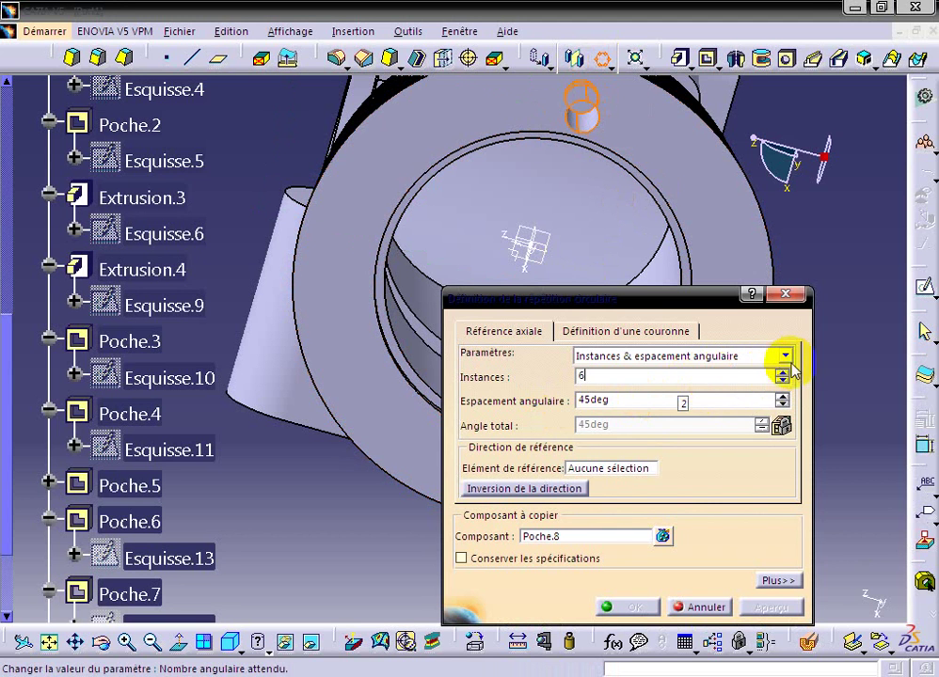
left_click(781, 363)
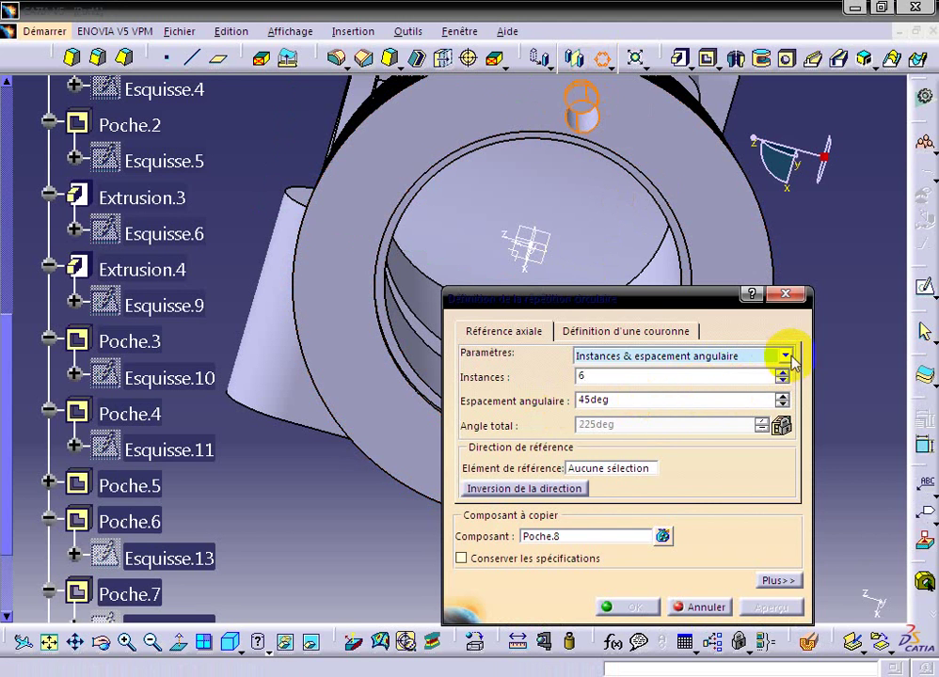
left_click(784, 356)
left_click(692, 410)
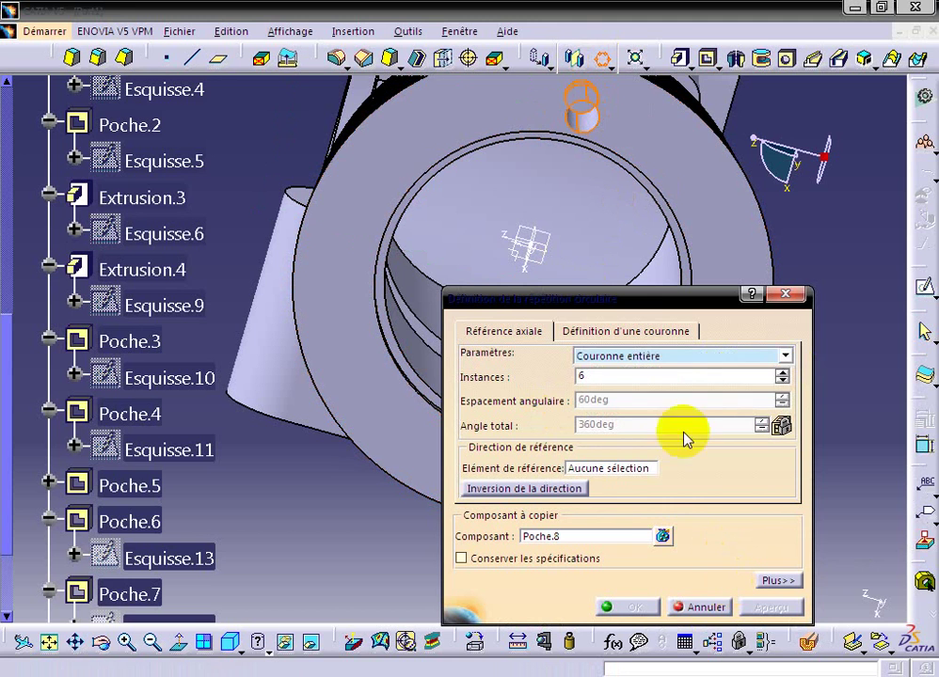
right_click(619, 472)
left_click(649, 525)
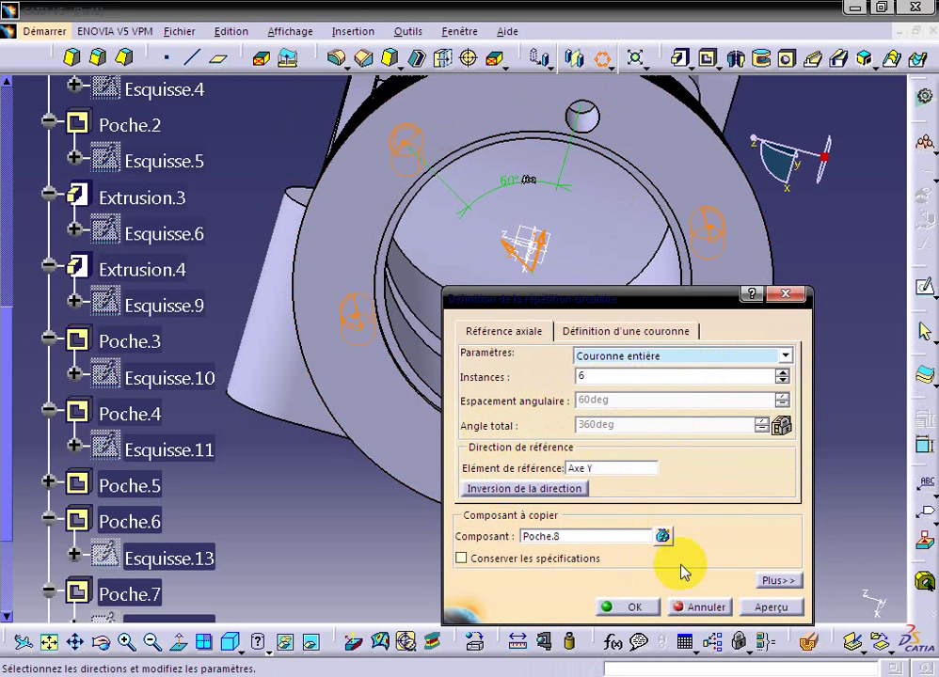
left_click(611, 607)
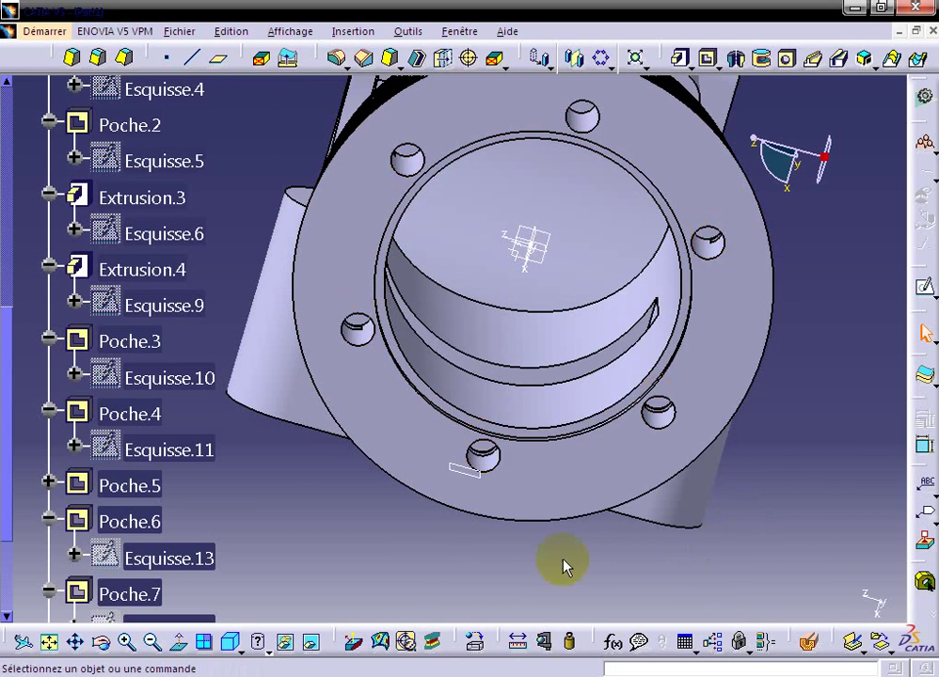
mouse_move(327, 545)
middle_mouse_down()
mouse_move(373, 370)
mouse_move(558, 340)
mouse_move(560, 356)
mouse_move(257, 368)
mouse_move(319, 450)
mouse_move(338, 505)
mouse_move(356, 257)
mouse_move(430, 263)
mouse_move(377, 395)
middle_mouse_up()
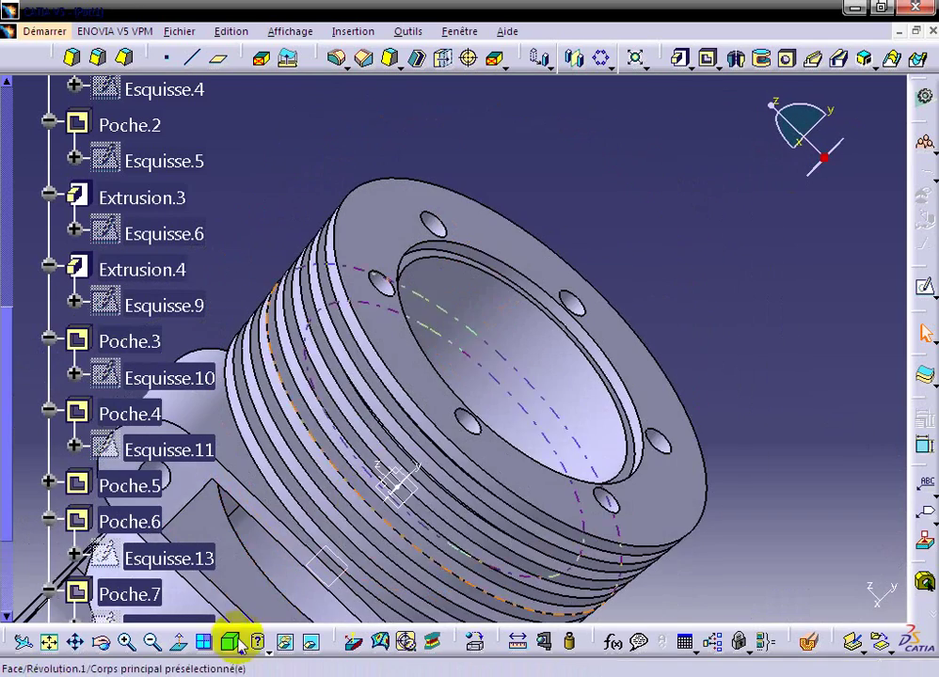
left_click(59, 643)
mouse_move(471, 503)
middle_mouse_down()
mouse_move(544, 497)
mouse_move(461, 373)
mouse_move(479, 324)
mouse_move(481, 210)
mouse_move(435, 319)
mouse_move(348, 174)
mouse_move(555, 324)
mouse_move(579, 486)
mouse_move(515, 501)
mouse_move(498, 522)
mouse_move(405, 555)
mouse_move(371, 528)
middle_mouse_up()
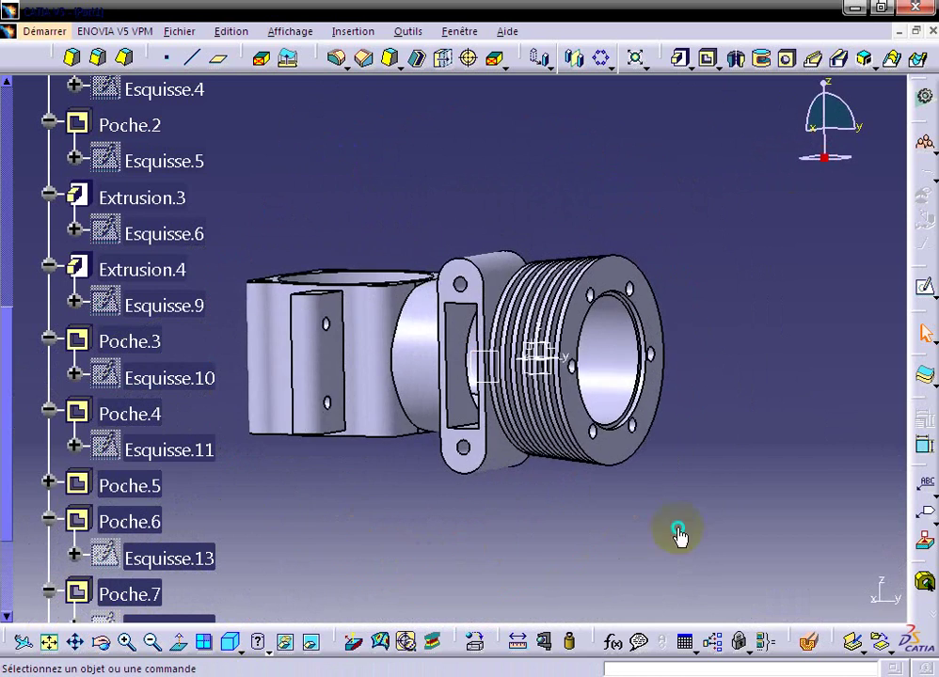
mouse_move(679, 534)
middle_mouse_down()
mouse_move(682, 355)
mouse_move(691, 331)
mouse_move(715, 331)
mouse_move(723, 379)
middle_mouse_up()
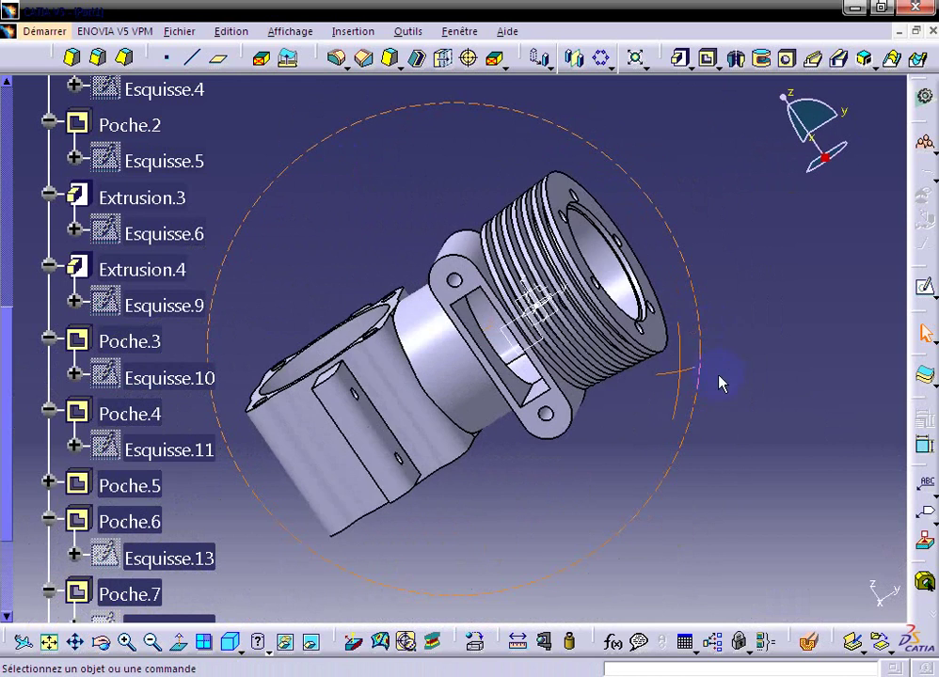